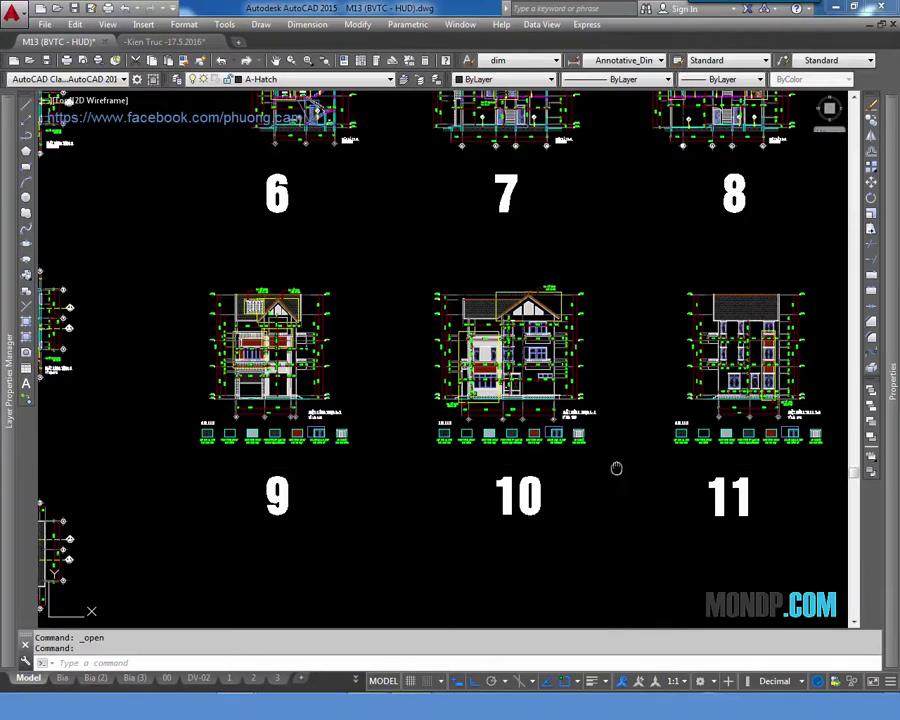
Zoom to extents and review the M13 sheet 3 floor plan and sheet 10 elevations
middle_click(616, 468)
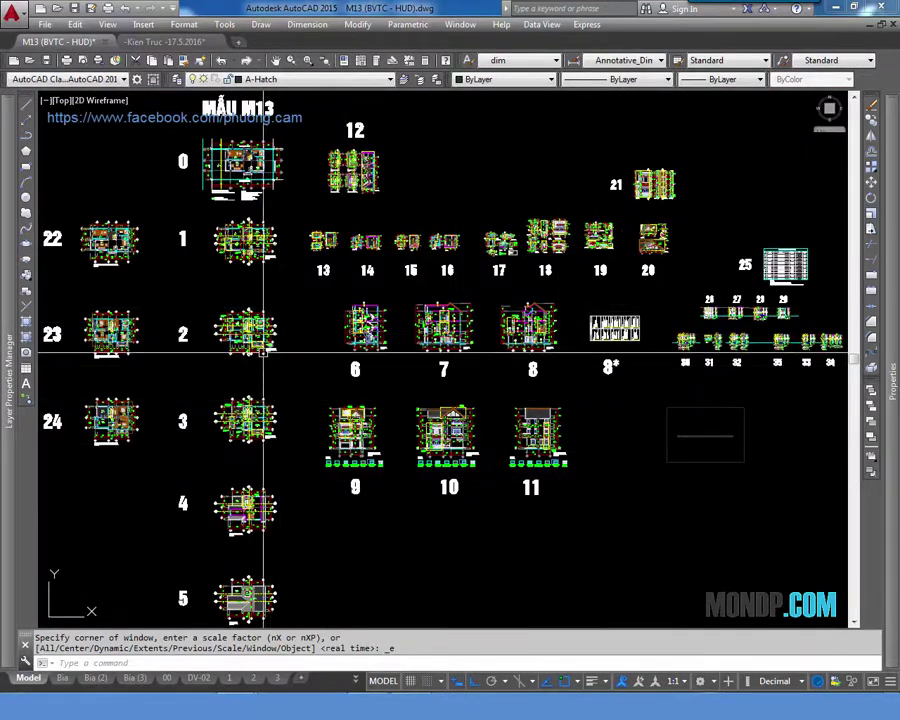
scroll(237, 418, up, 8)
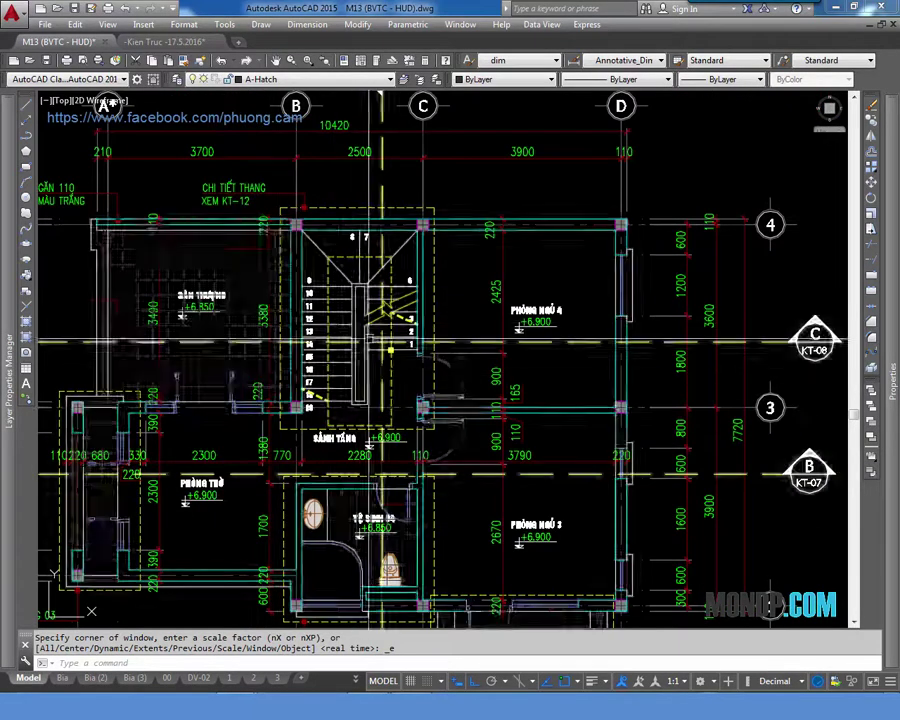
scroll(237, 418, down, 6)
mouse_move(420, 380)
middle_down()
mouse_move(479, 373)
mouse_move(147, 321)
middle_up()
scroll(506, 360, up, 4)
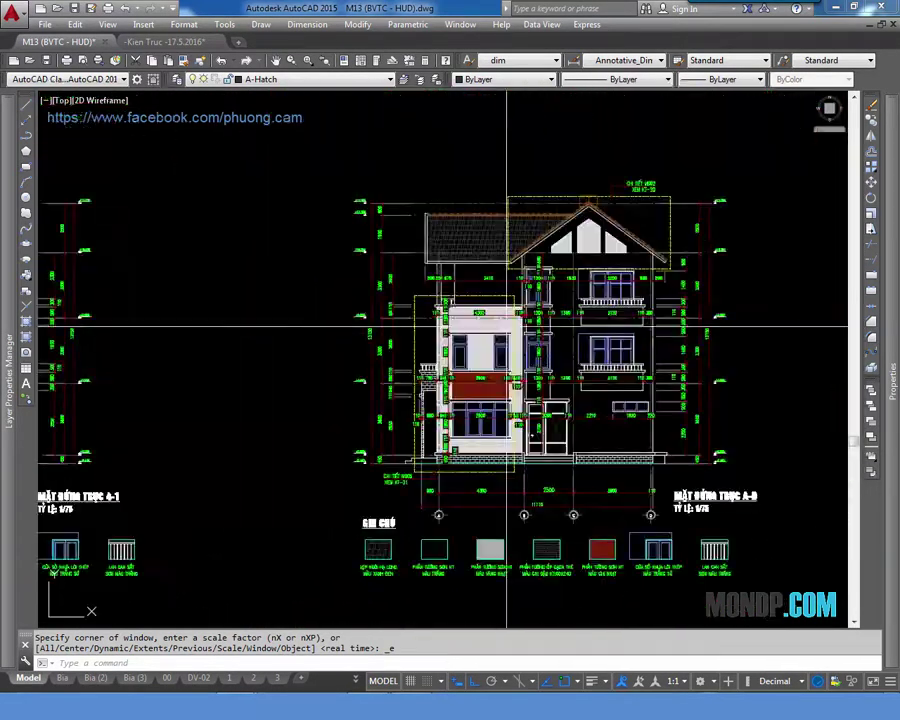
scroll(550, 330, up, 3)
middle_drag(590, 401, 407, 438)
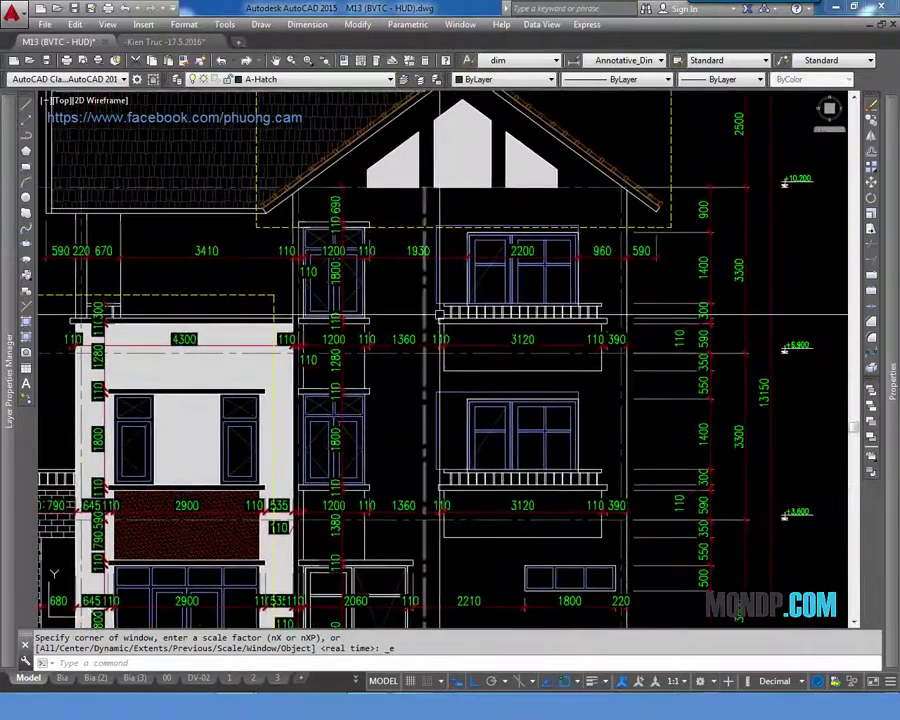
scroll(585, 321, down, 4)
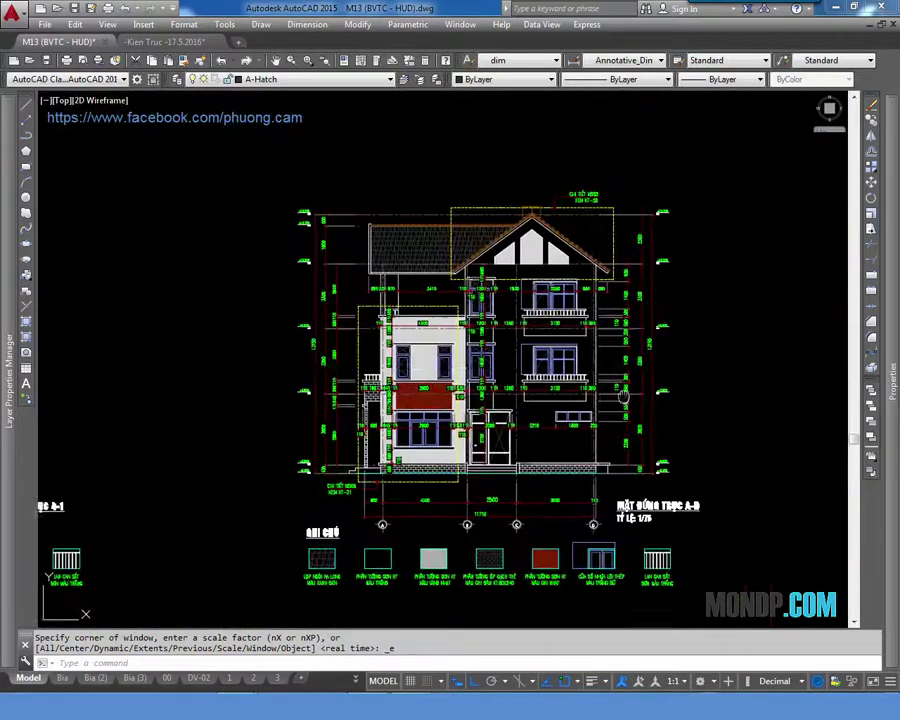
middle_drag(585, 322, 422, 377)
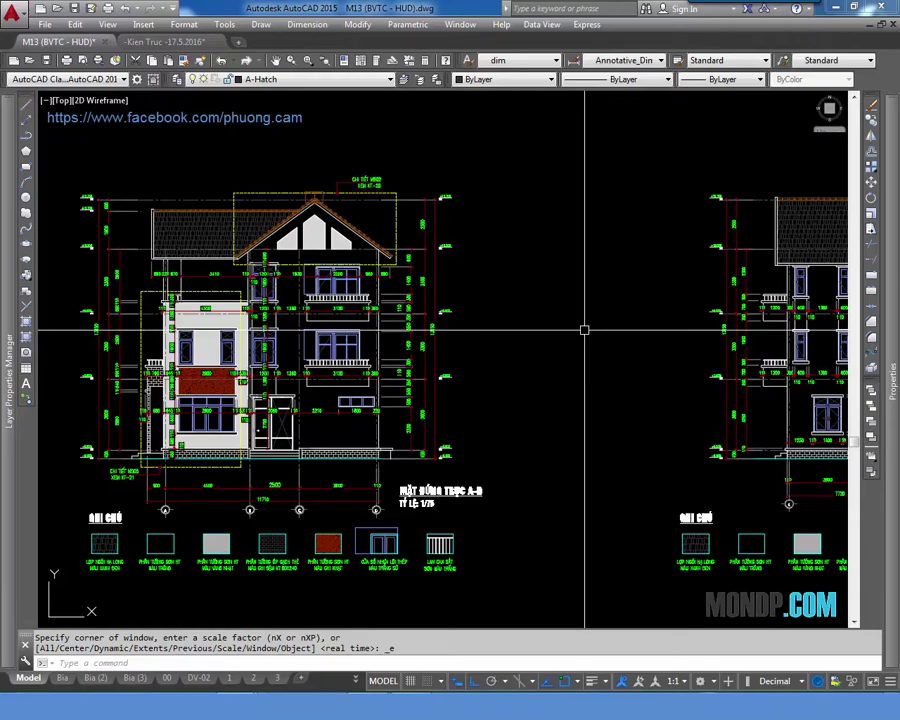
scroll(585, 329, down, 5)
Pan over sheets 1, 13–17, 22–24 and the MẪU M13 title with sheet 0
middle_drag(312, 477, 530, 382)
mouse_move(393, 327)
middle_down()
mouse_move(351, 470)
mouse_move(349, 524)
middle_up()
middle_drag(529, 288, 457, 484)
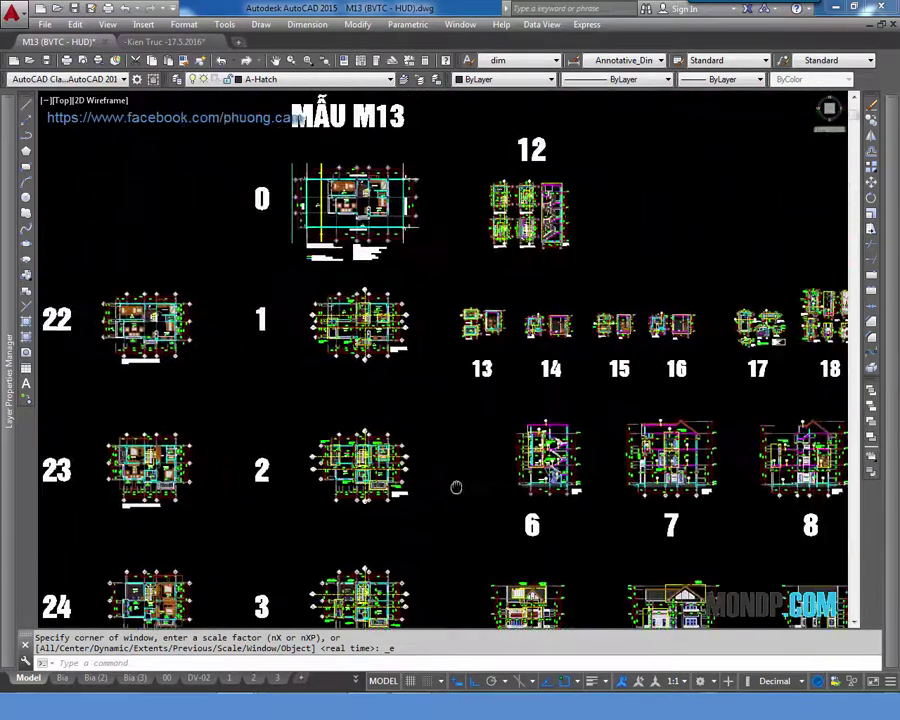
scroll(549, 410, up, 5)
scroll(526, 410, up, 2)
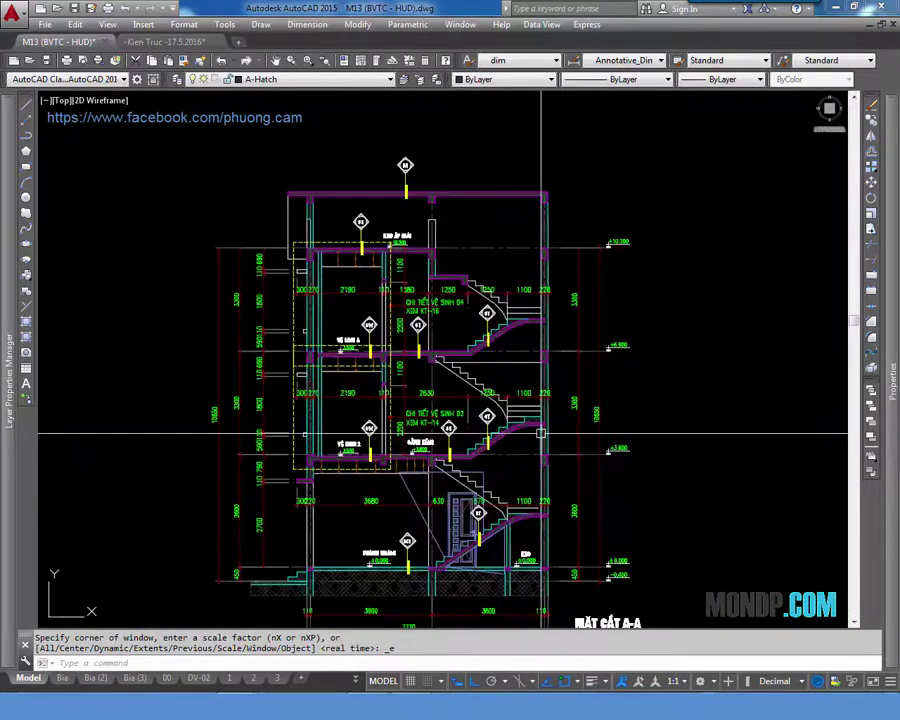
scroll(491, 410, up, 2)
scroll(408, 410, down, 6)
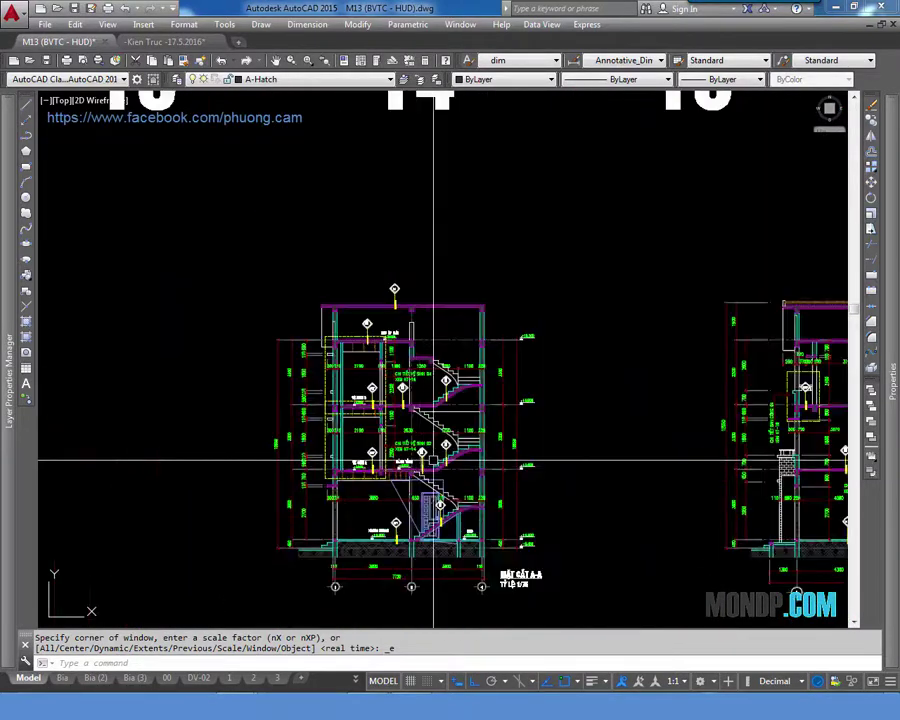
Review the B-B section and sheets 7, 8 and 8*, then switch to Kien Truc -17.5.2016
middle_drag(560, 420, 251, 421)
scroll(470, 350, up, 2)
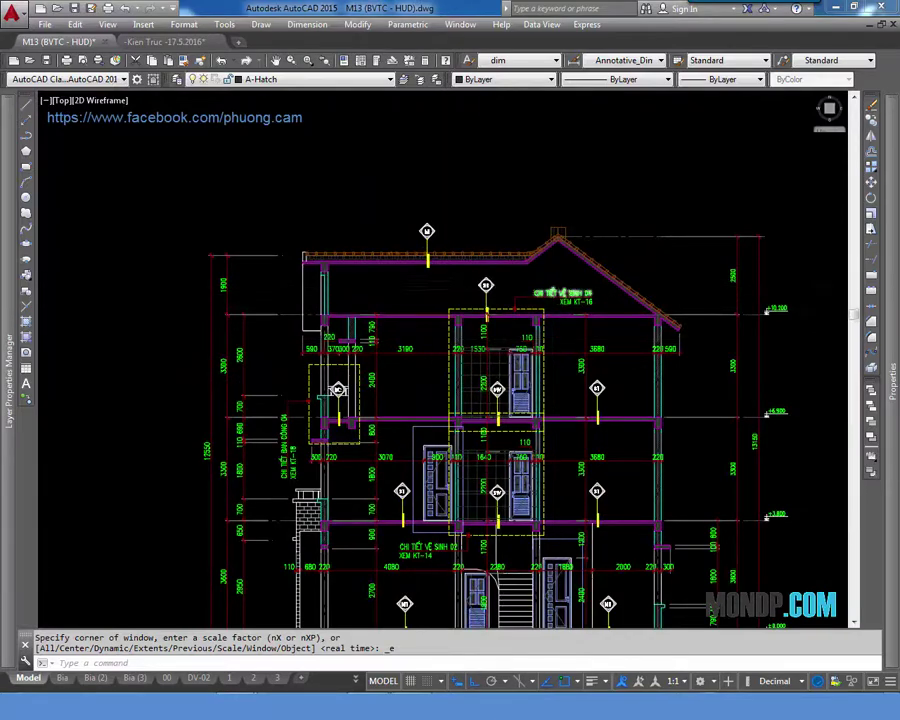
scroll(442, 338, down, 6)
middle_drag(830, 290, 624, 302)
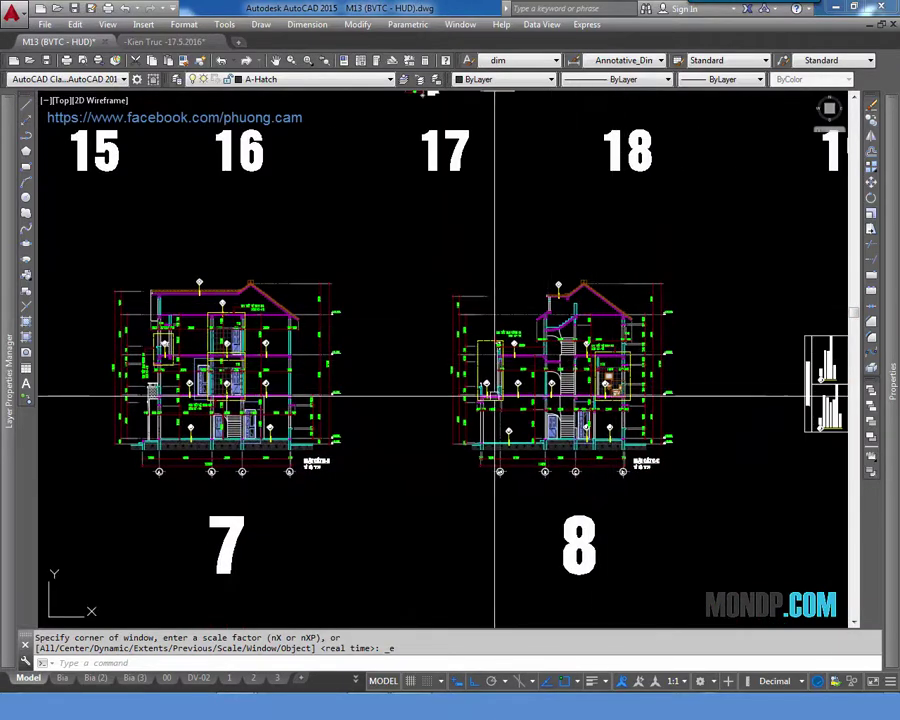
mouse_move(547, 538)
middle_down()
mouse_move(375, 383)
mouse_move(463, 203)
middle_up()
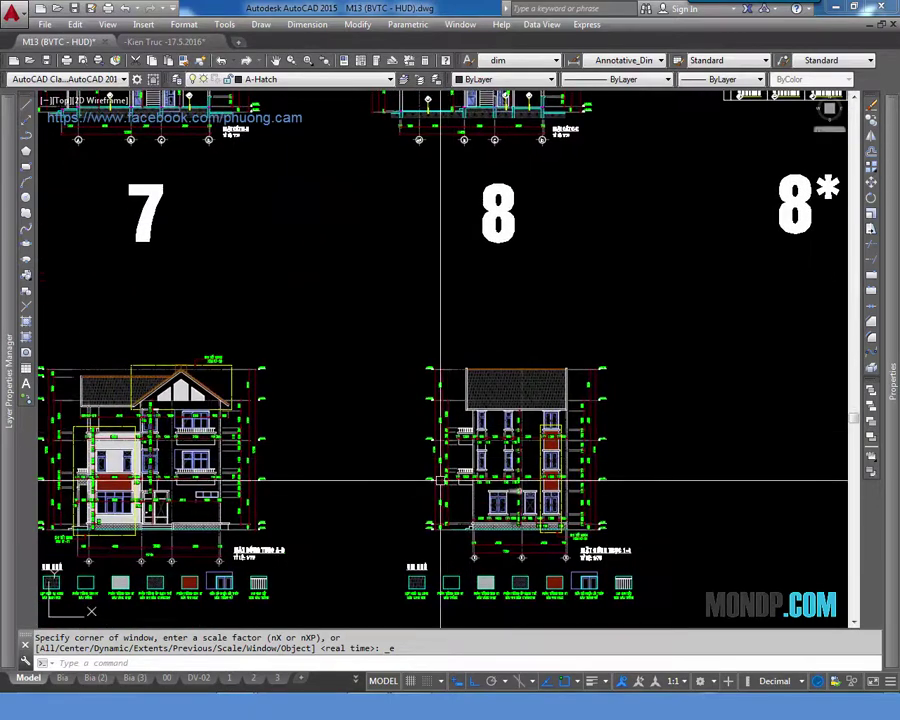
mouse_move(440, 480)
middle_down()
mouse_move(410, 466)
mouse_move(521, 443)
middle_up()
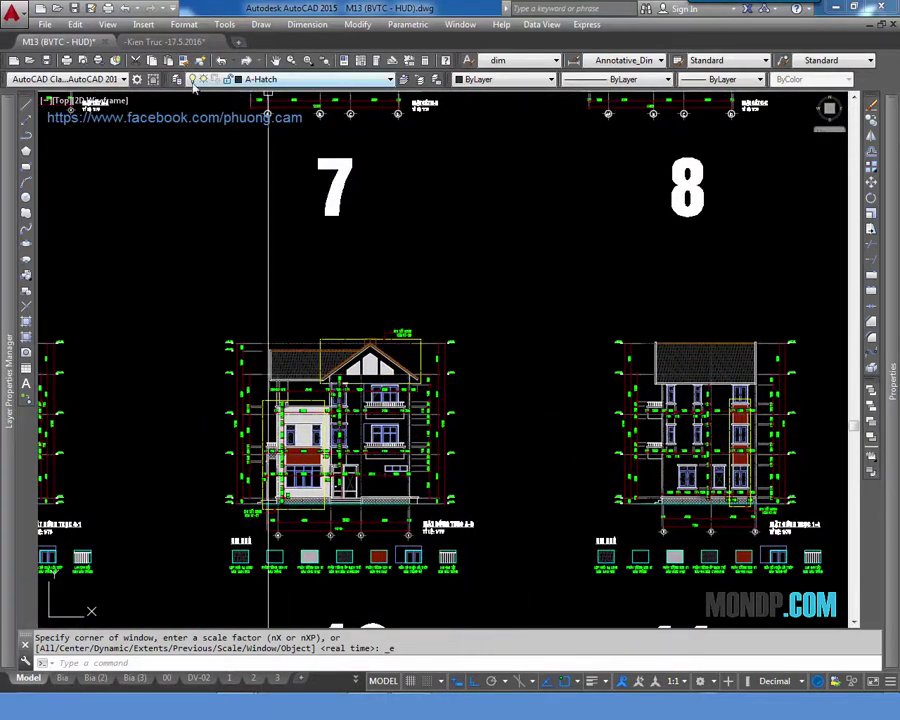
click(165, 41)
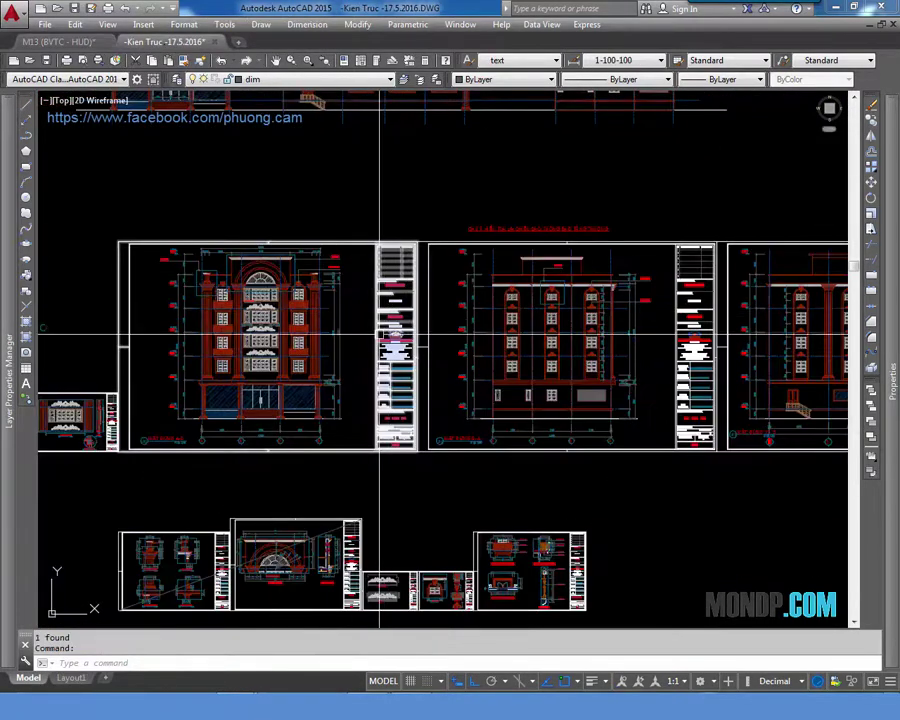
Zoom and pan across the front elevation in the Kien Truc drawing
scroll(372, 333, up, 1)
scroll(357, 296, up, 2)
middle_drag(357, 296, 422, 306)
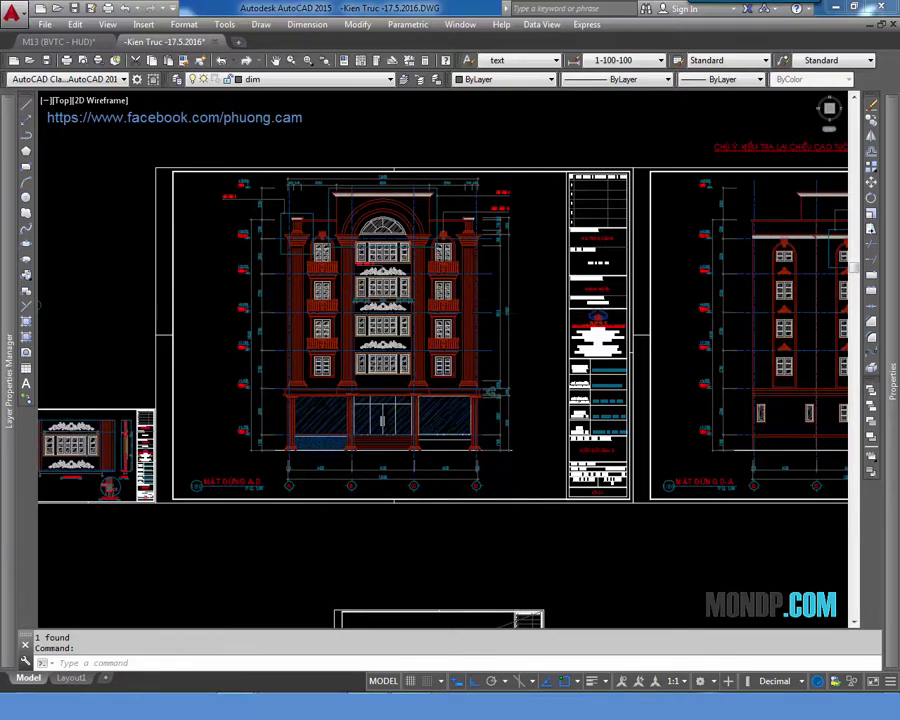
scroll(190, 320, down, 3)
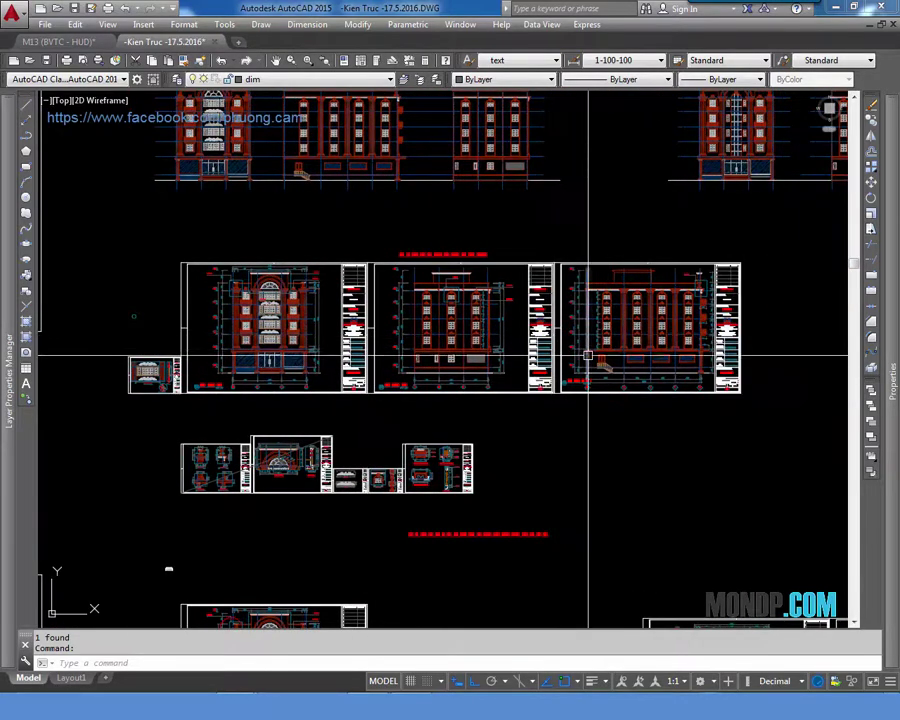
scroll(704, 324, up, 2)
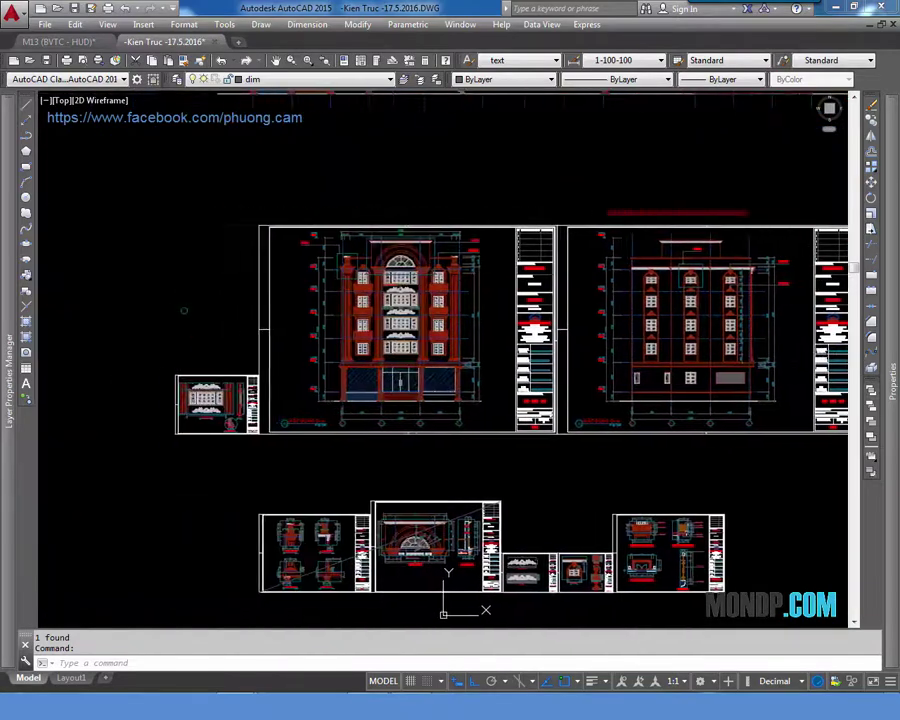
scroll(372, 272, up, 3)
scroll(406, 354, down, 5)
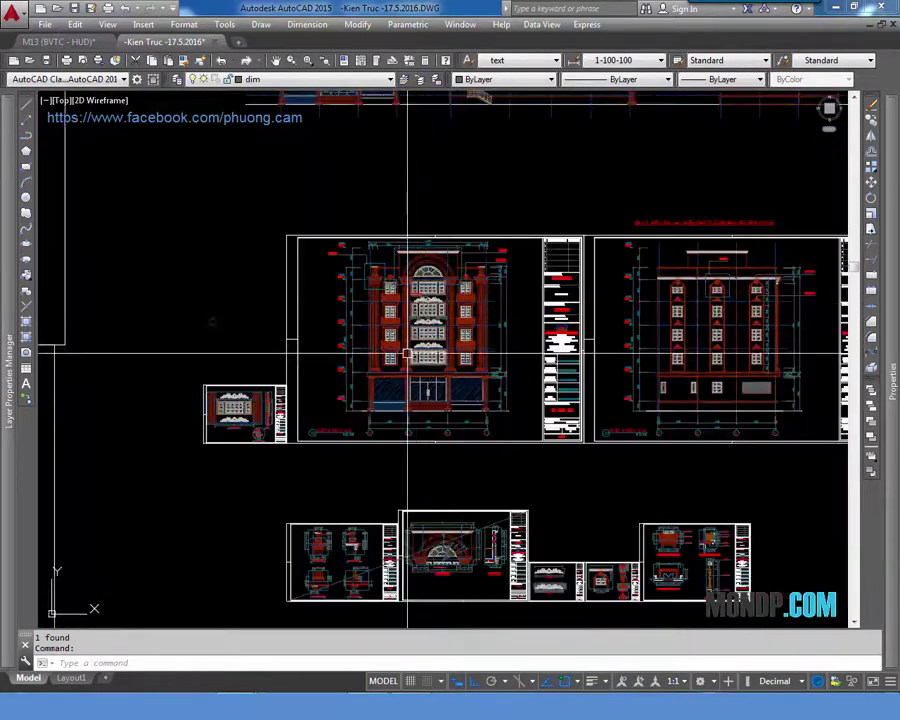
scroll(480, 377, up, 1)
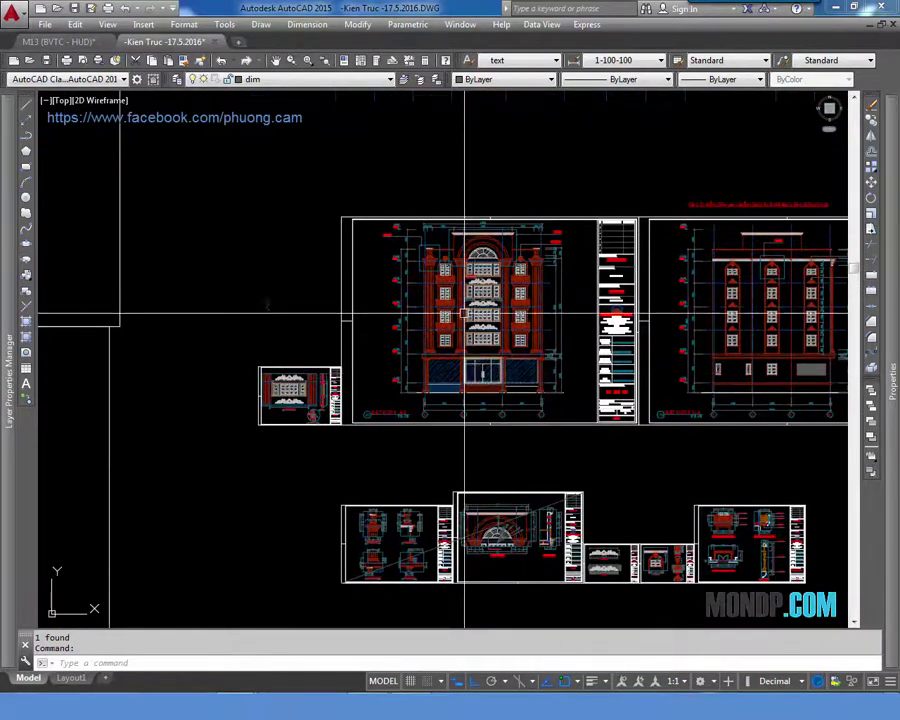
Frame the top front elevation and delete the centre storefront bay hatch
mouse_move(466, 298)
middle_down()
mouse_move(452, 478)
mouse_move(474, 485)
middle_up()
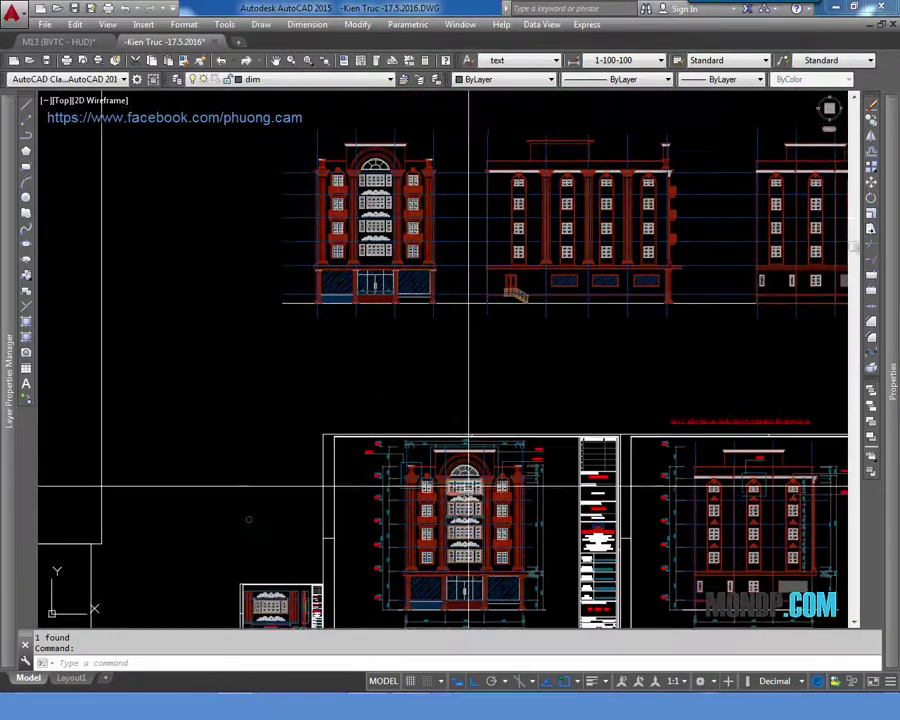
scroll(346, 203, up, 5)
mouse_move(346, 203)
middle_down()
mouse_move(366, 313)
mouse_move(339, 398)
middle_up()
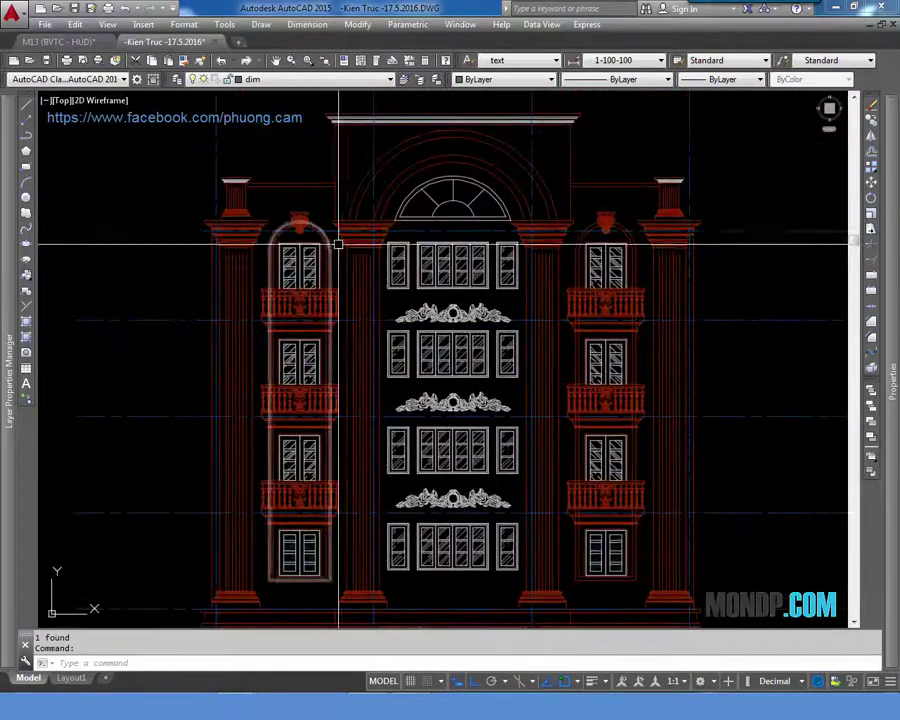
scroll(448, 235, down, 5)
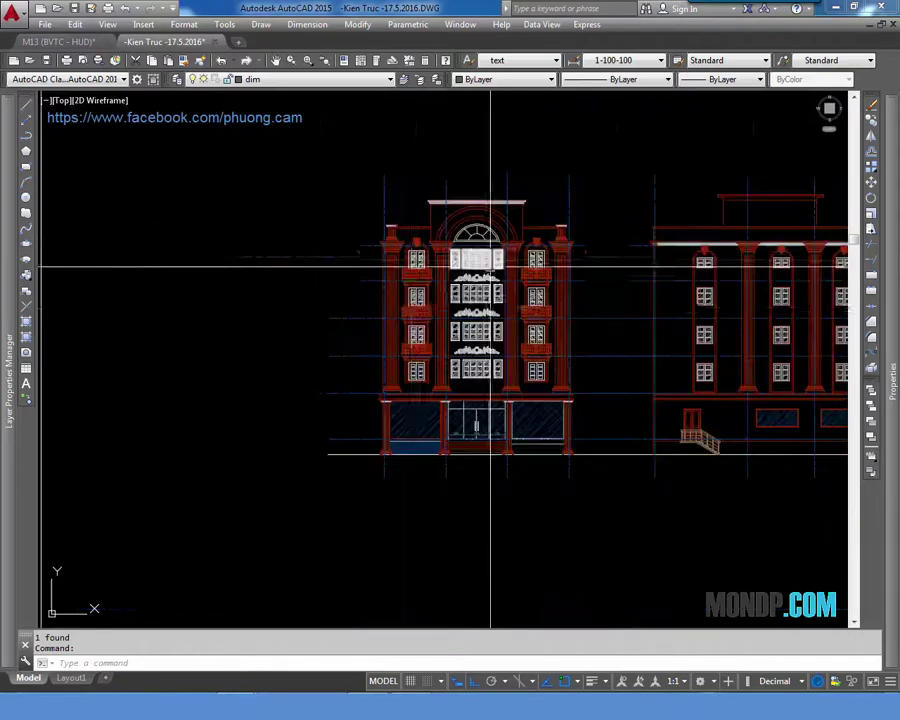
scroll(475, 322, up, 2)
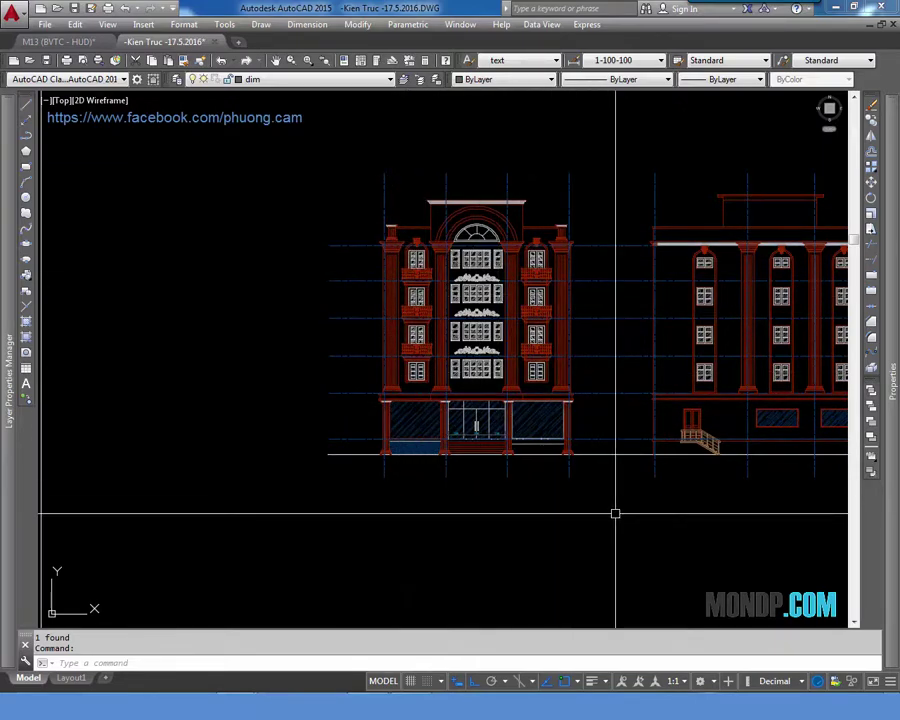
mouse_move(587, 490)
middle_down()
mouse_move(528, 503)
mouse_move(398, 301)
mouse_move(446, 244)
middle_up()
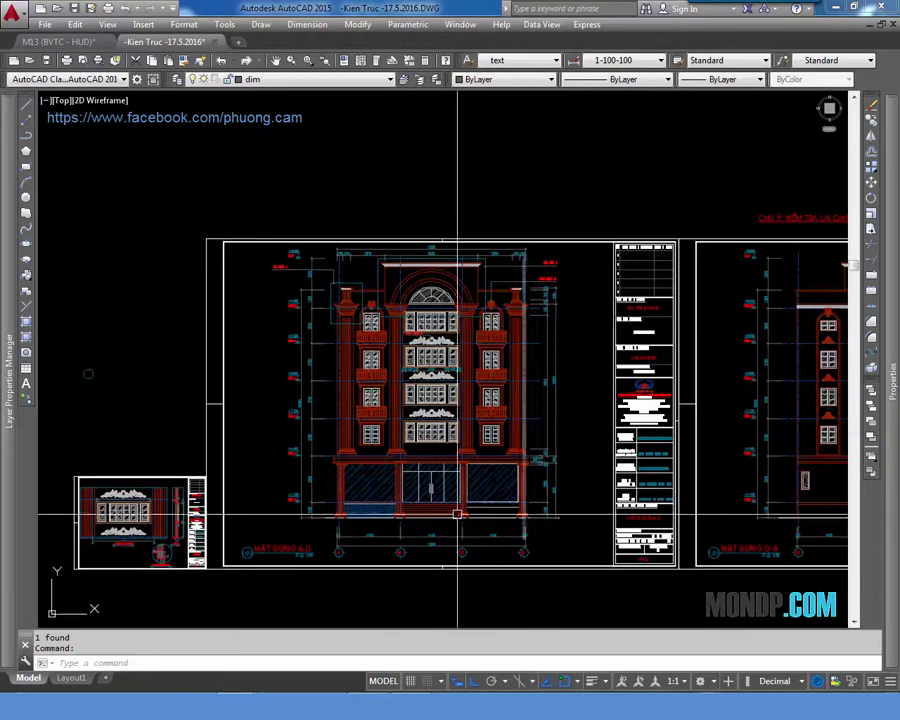
key(Delete)
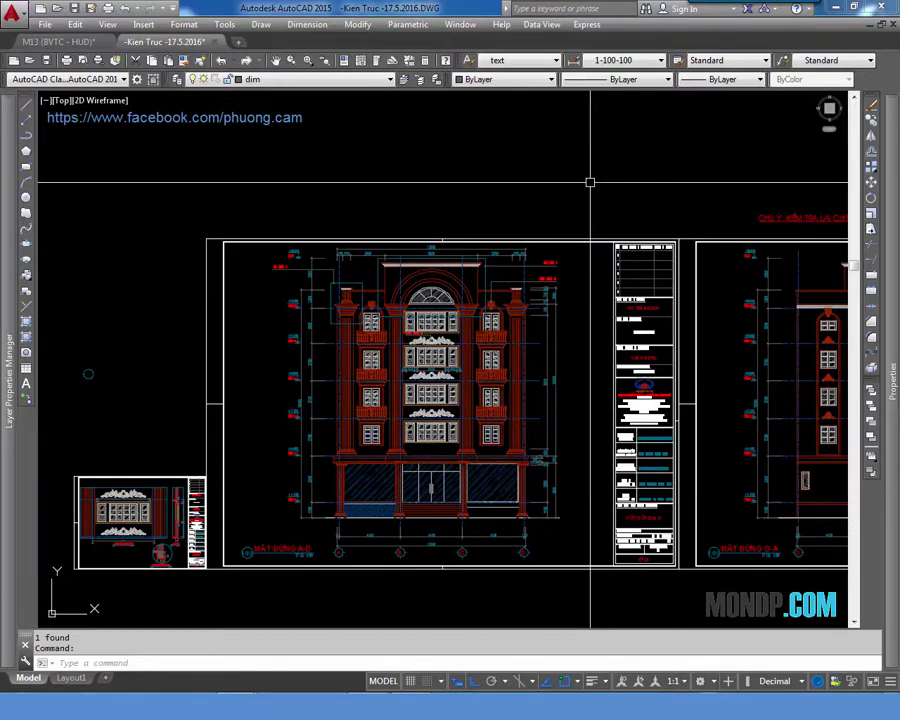
Pan back out over the front elevation and neighbouring elevation sheets
scroll(590, 182, down, 3)
mouse_move(588, 182)
middle_down()
mouse_move(298, 235)
mouse_move(464, 235)
mouse_move(512, 185)
middle_up()
scroll(428, 217, up, 4)
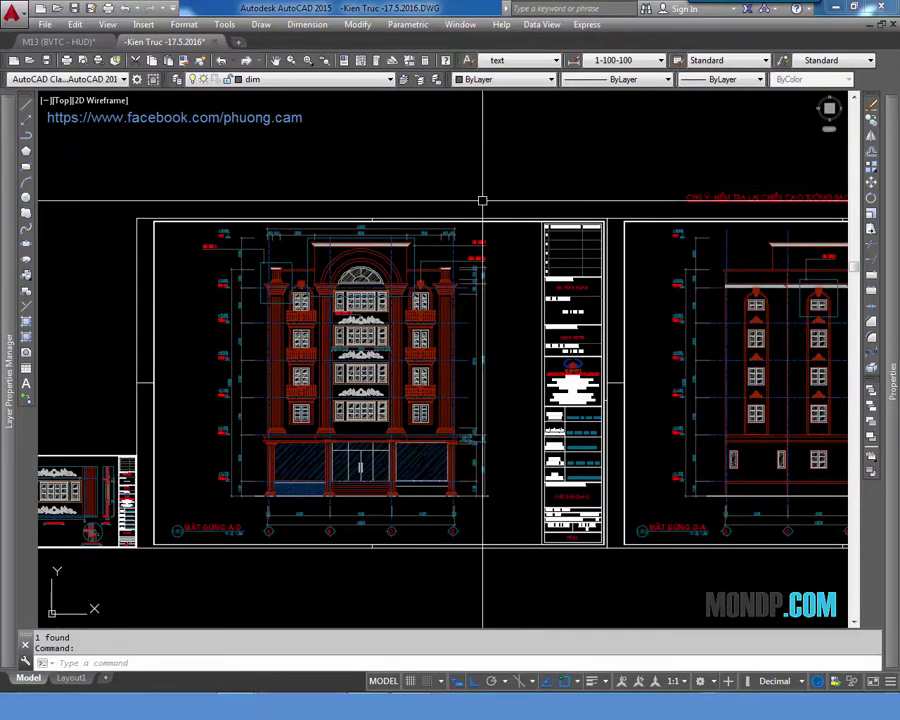
middle_drag(482, 201, 568, 170)
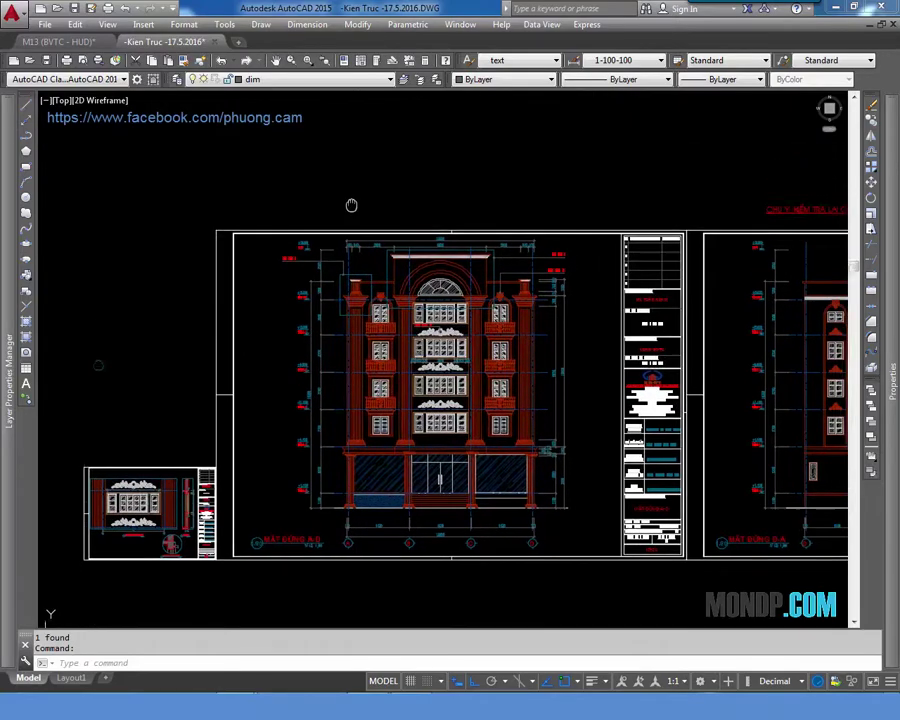
scroll(491, 237, down, 4)
scroll(491, 237, up, 2)
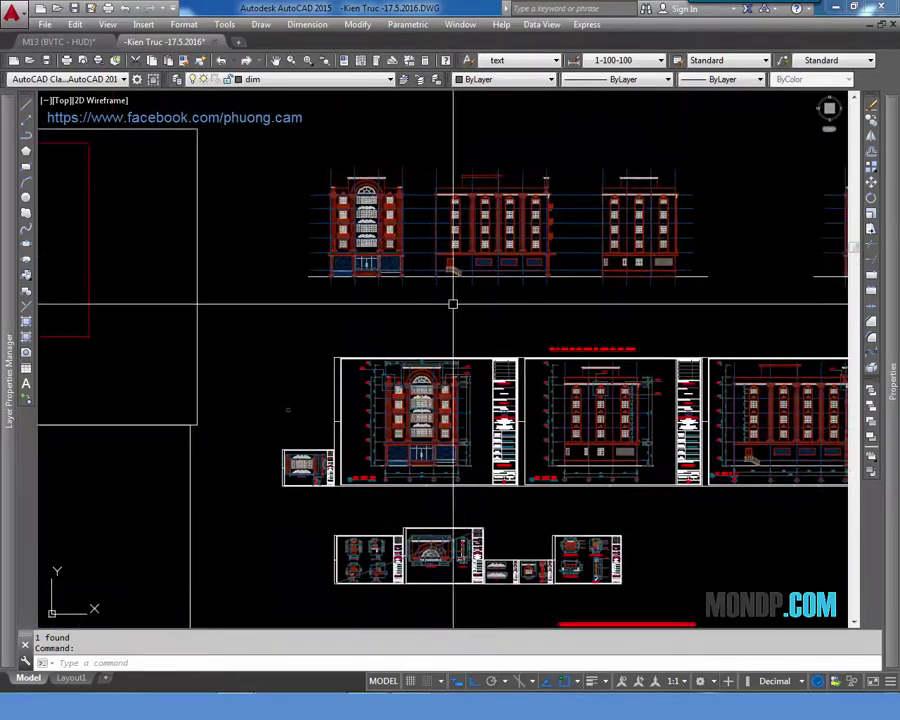
scroll(454, 301, up, 2)
middle_drag(472, 456, 480, 324)
scroll(480, 324, up, 2)
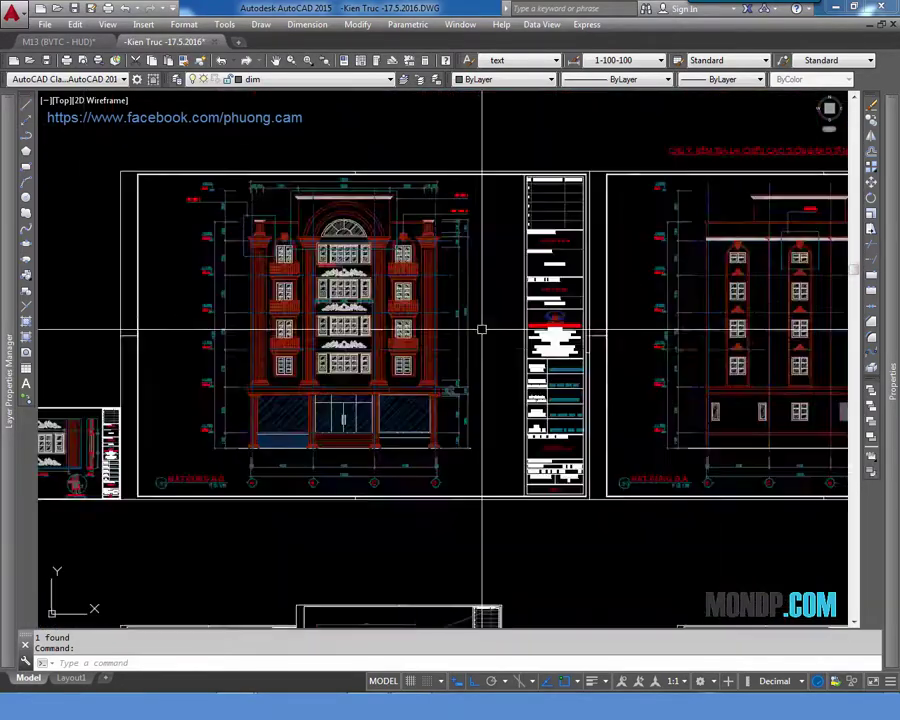
mouse_move(492, 370)
middle_down()
mouse_move(476, 304)
mouse_move(559, 324)
mouse_move(530, 281)
middle_up()
scroll(559, 324, up, 1)
scroll(243, 525, up, 2)
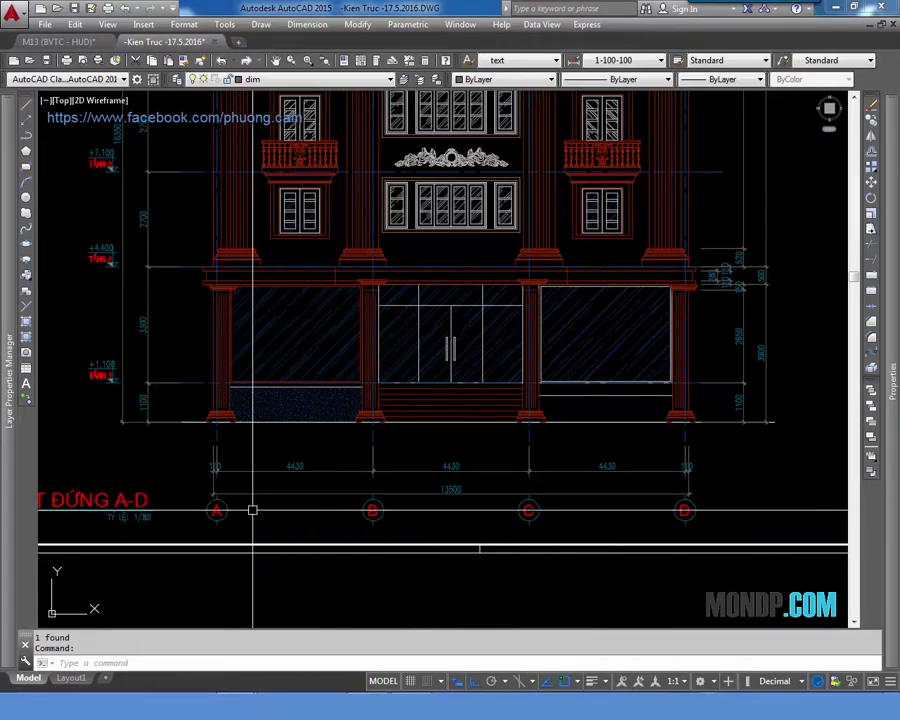
scroll(394, 487, down, 2)
middle_drag(295, 436, 321, 453)
scroll(326, 366, up, 2)
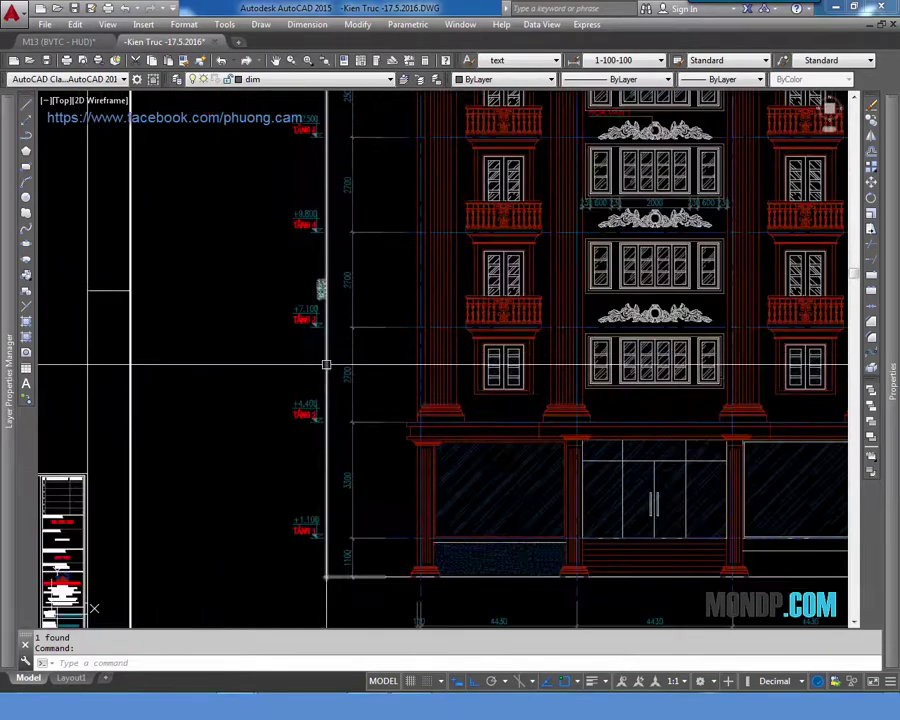
middle_drag(370, 310, 370, 515)
middle_drag(368, 312, 368, 432)
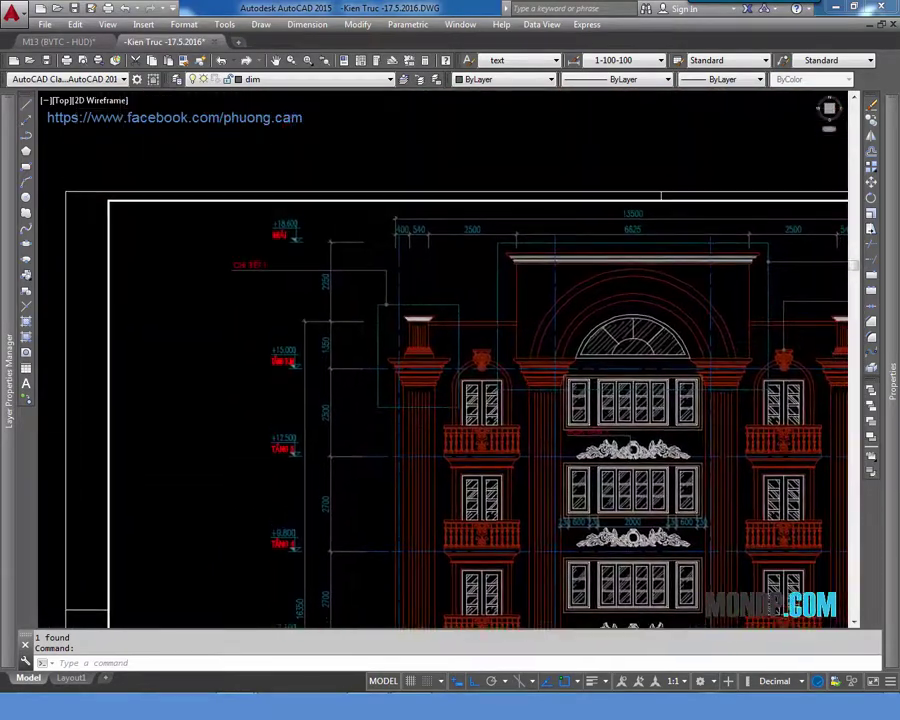
scroll(350, 387, down, 1)
scroll(374, 316, up, 1)
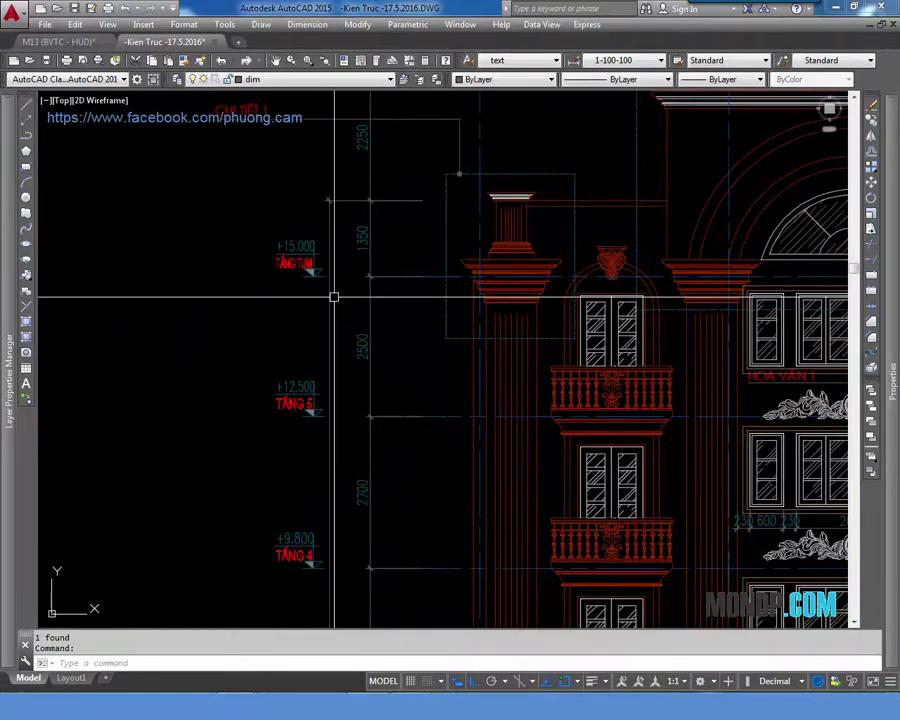
scroll(332, 294, down, 1)
scroll(334, 270, down, 2)
middle_drag(380, 515, 380, 420)
scroll(340, 434, up, 5)
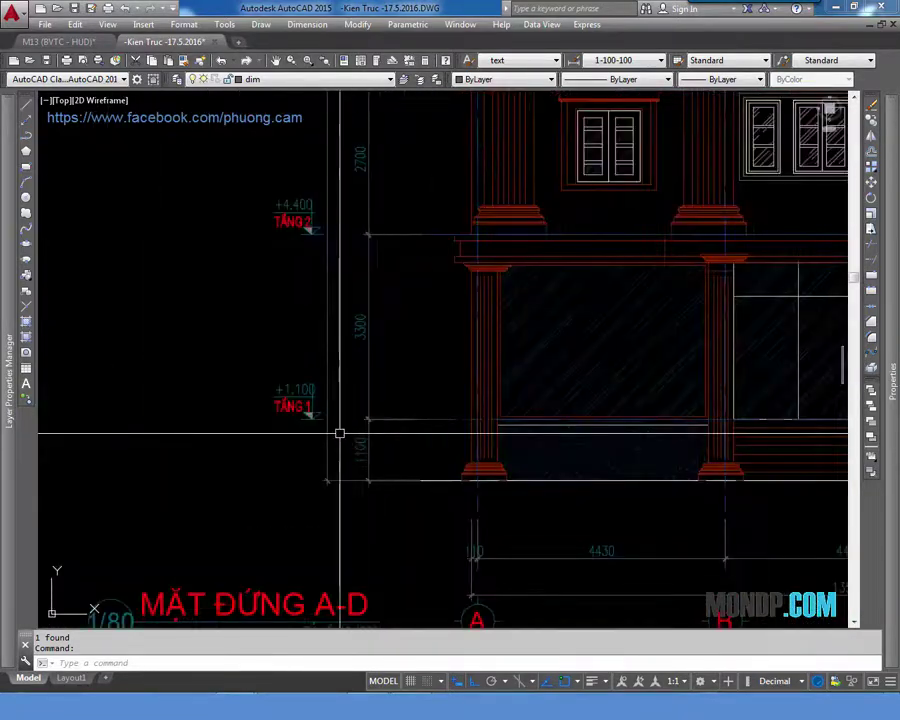
scroll(330, 300, down, 5)
mouse_move(348, 263)
middle_down()
mouse_move(336, 408)
mouse_move(295, 402)
mouse_move(289, 436)
middle_up()
scroll(310, 390, up, 3)
scroll(283, 315, up, 2)
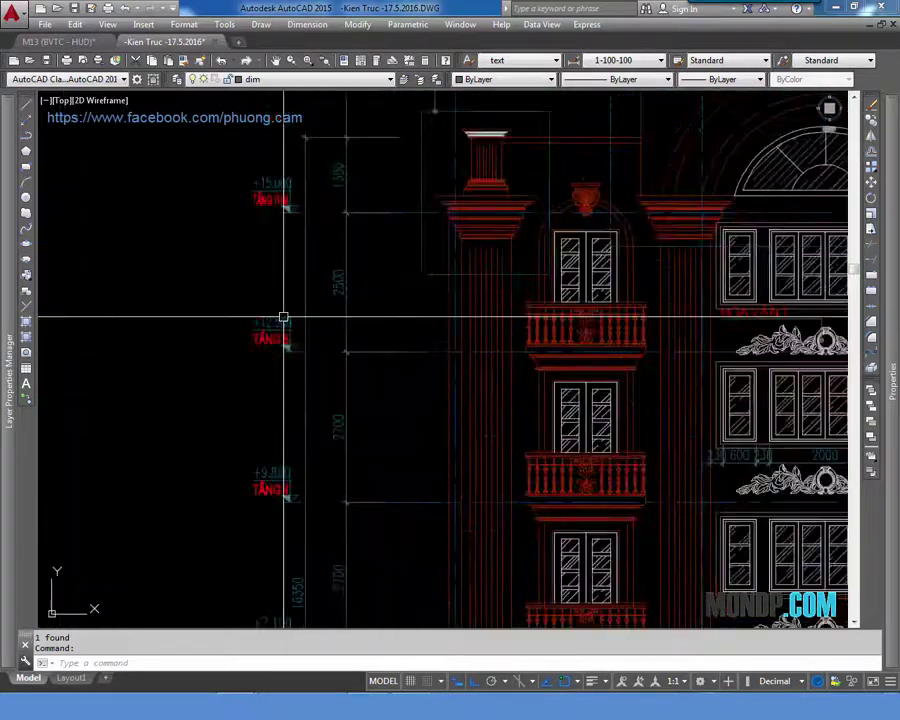
scroll(282, 278, up, 2)
middle_drag(240, 114, 236, 280)
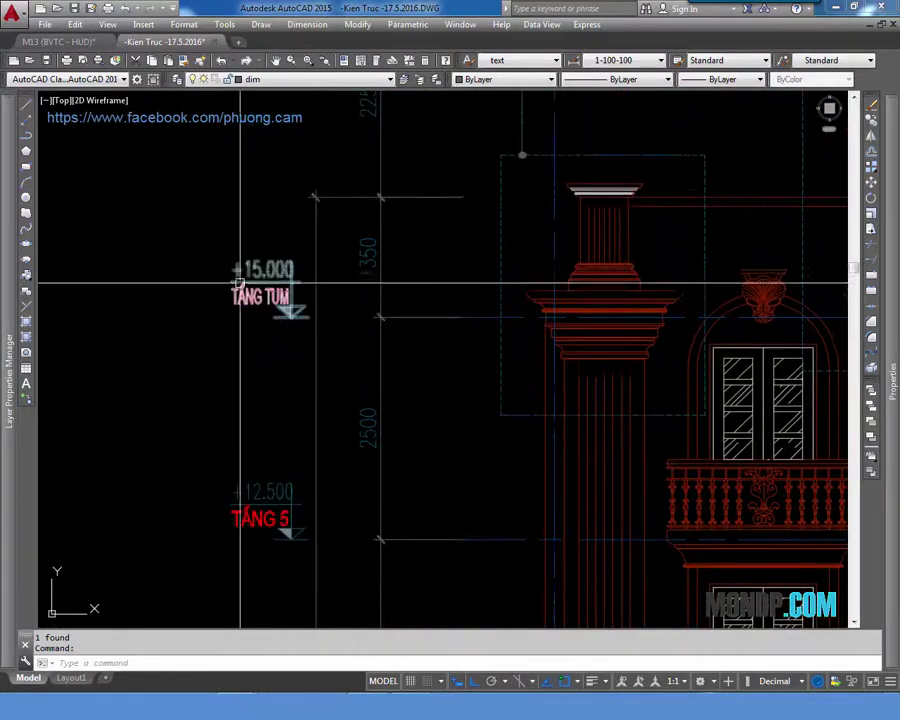
scroll(280, 290, down, 3)
middle_drag(326, 304, 186, 379)
middle_click(374, 350)
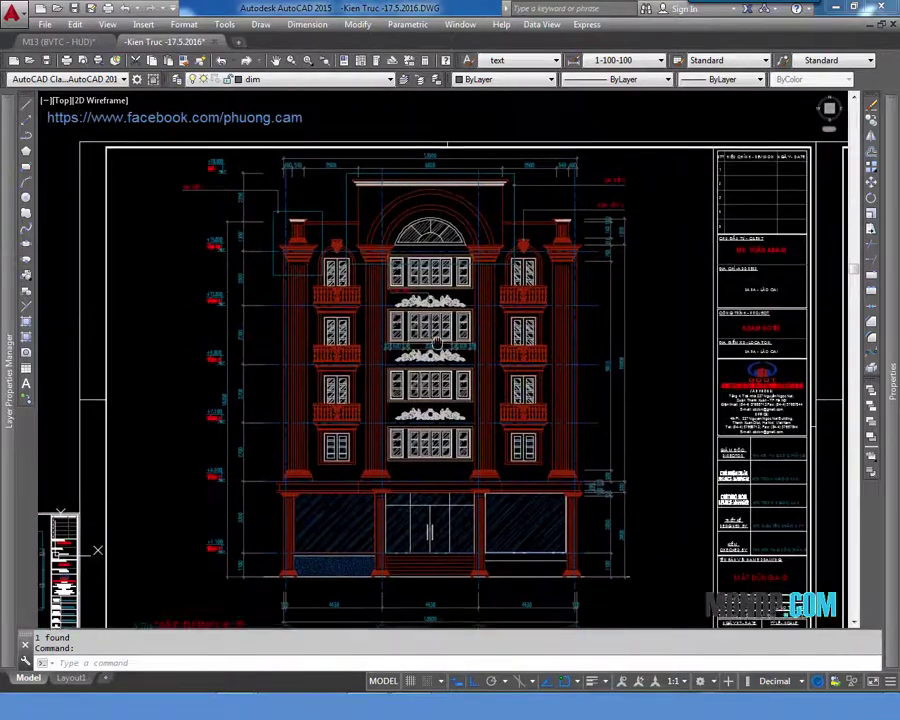
scroll(441, 487, up, 1)
scroll(441, 487, up, 2)
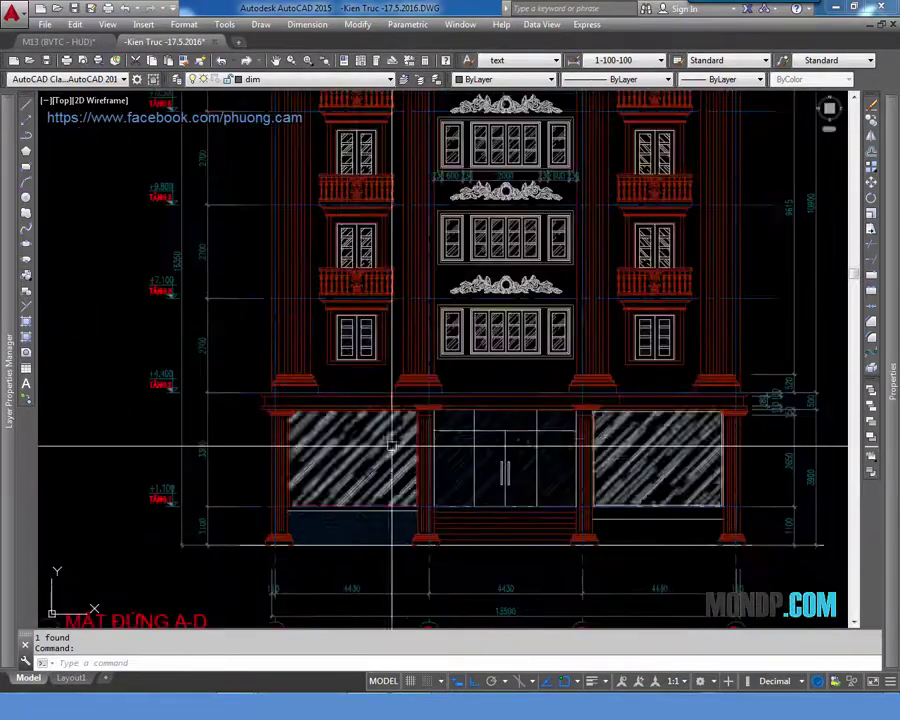
scroll(500, 400, up, 2)
scroll(502, 390, up, 2)
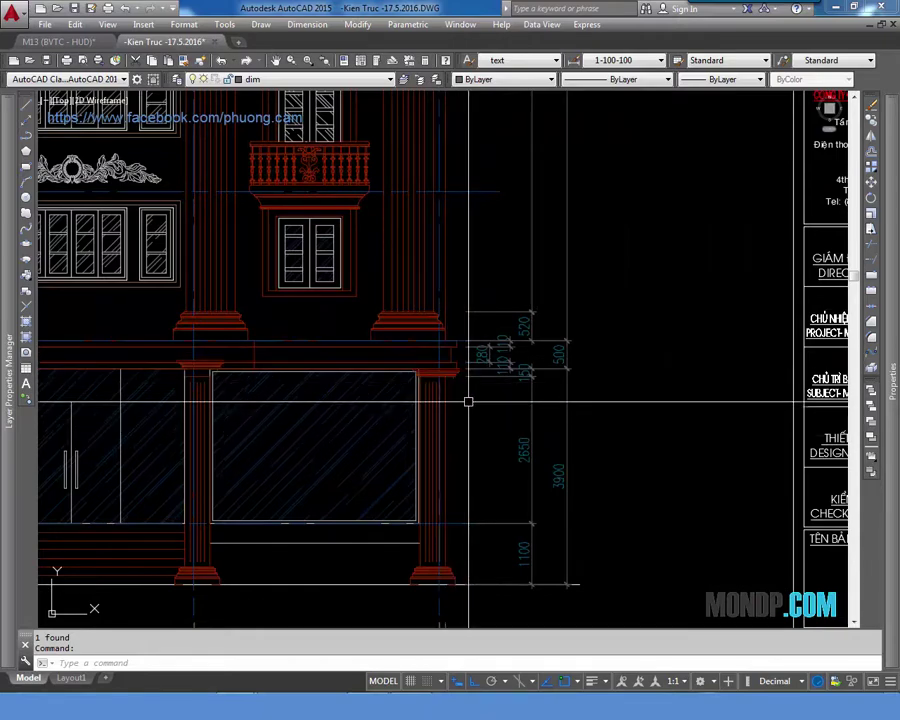
scroll(468, 401, up, 2)
Navigate to the left ground-floor column capital, selecting and then clearing it
scroll(453, 386, up, 2)
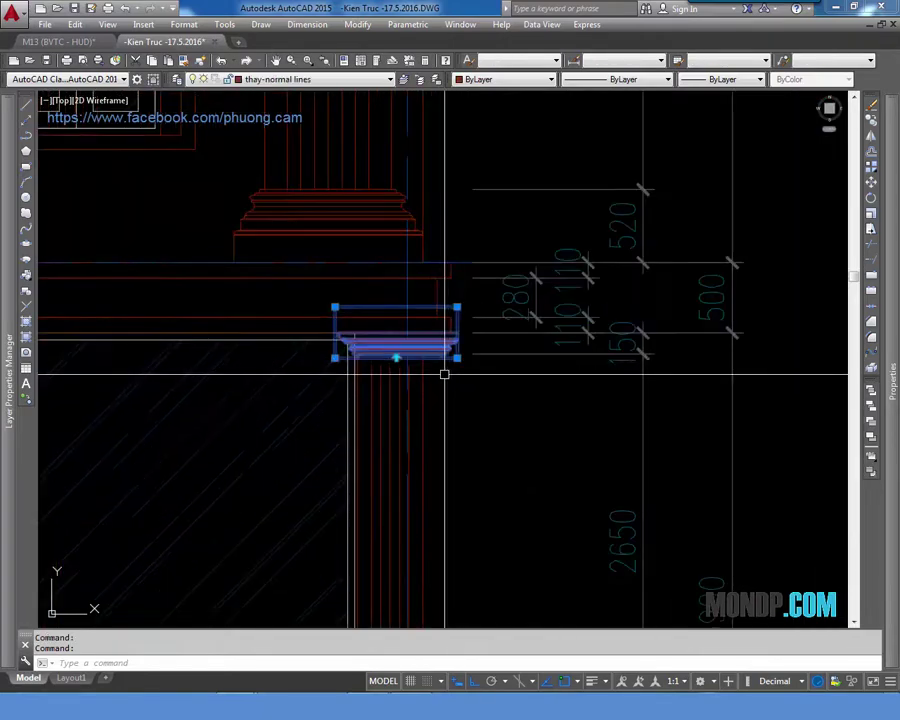
scroll(438, 376, down, 3)
scroll(428, 382, down, 2)
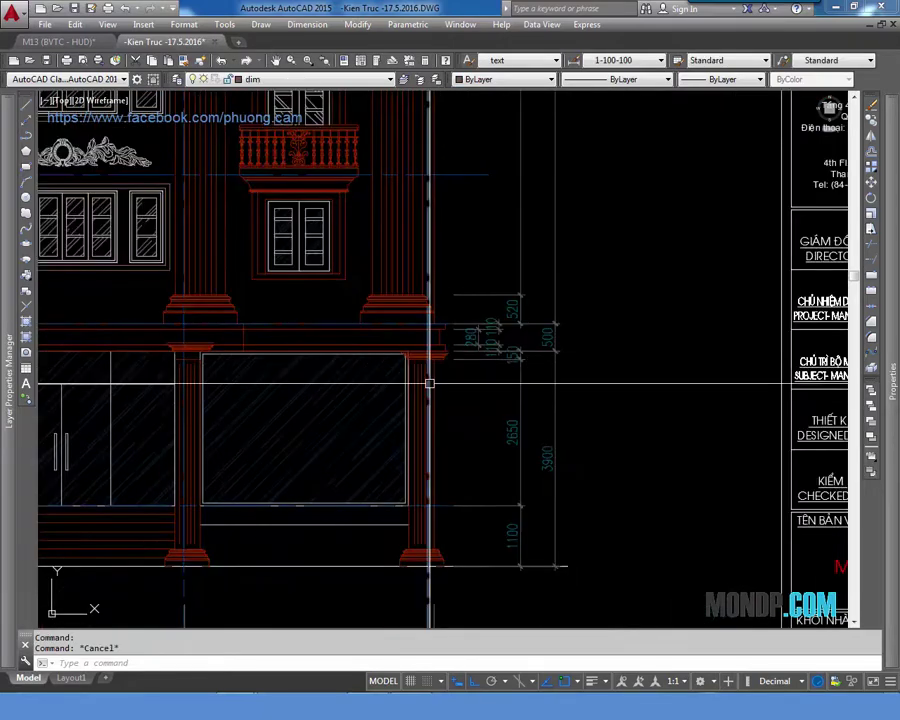
scroll(232, 347, up, 2)
scroll(232, 347, up, 2)
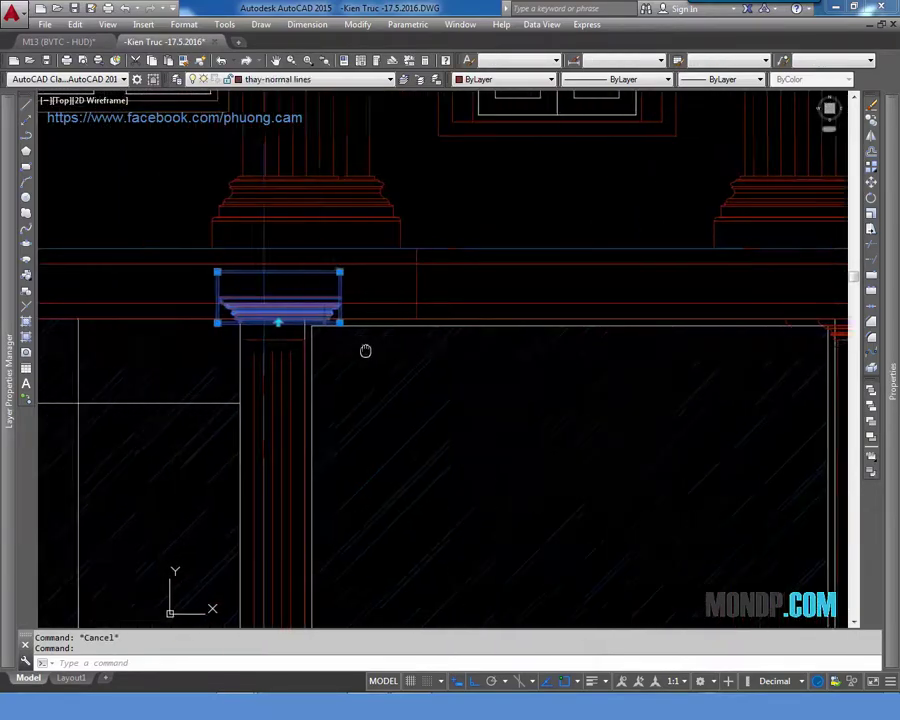
middle_drag(183, 342, 462, 304)
scroll(328, 307, down, 2)
key(Escape)
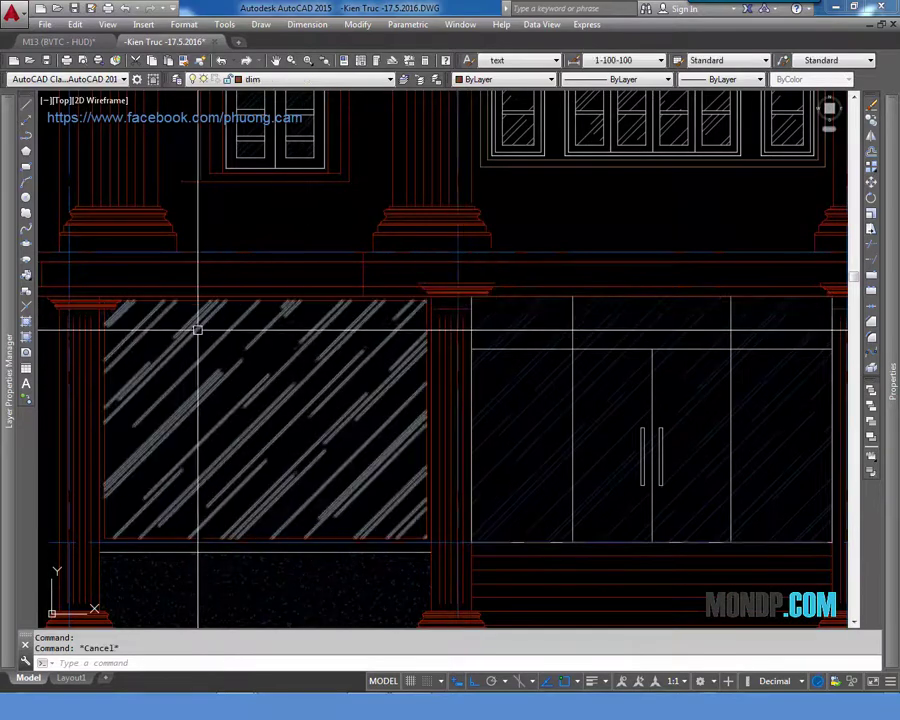
click(110, 308)
middle_drag(160, 314, 372, 316)
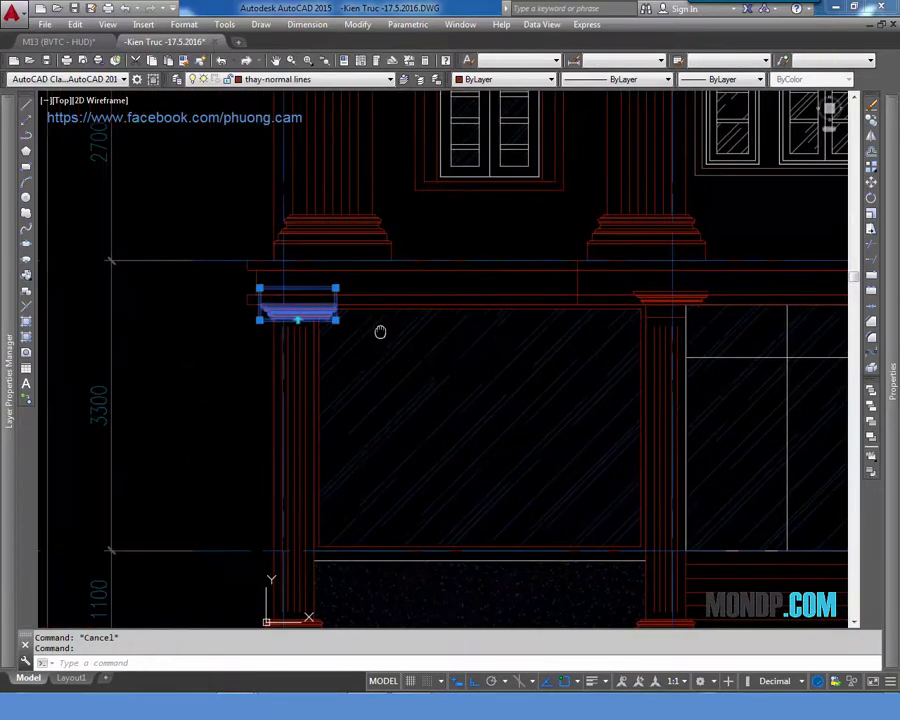
scroll(311, 318, up, 5)
key(Escape)
Start a DLI linear dimension on the capital and cancel the first attempt
text(dli)
key(Return)
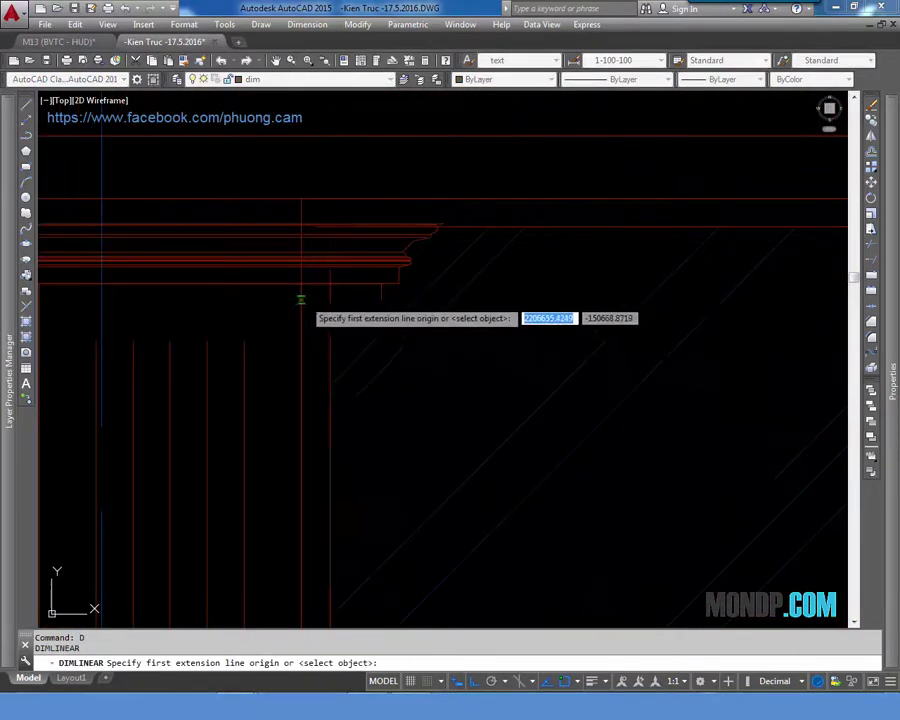
click(371, 318)
key(Escape)
key(Return)
Pick two capital points for a dimension, cancel it, and select the capital block
mouse_move(352, 364)
middle_down()
mouse_move(420, 360)
mouse_move(371, 318)
middle_up()
scroll(386, 334, down, 2)
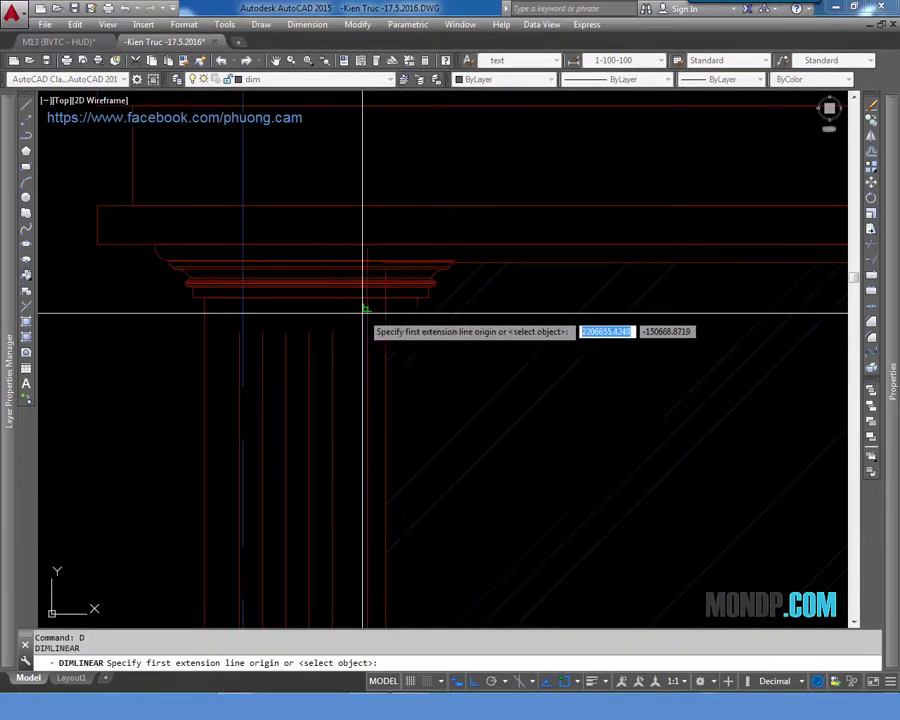
click(366, 308)
click(415, 303)
key(Escape)
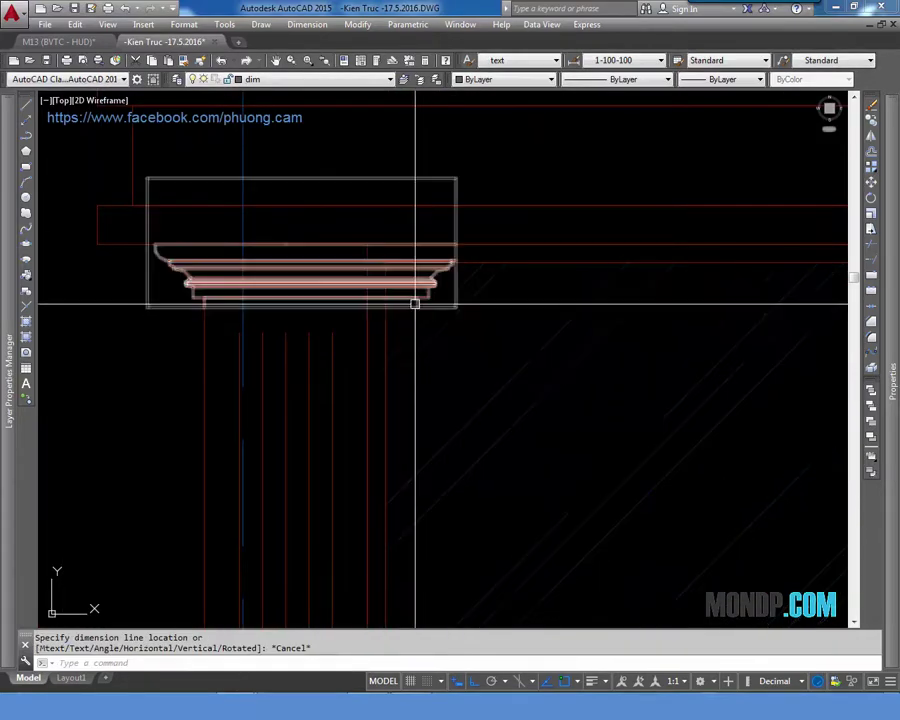
click(408, 298)
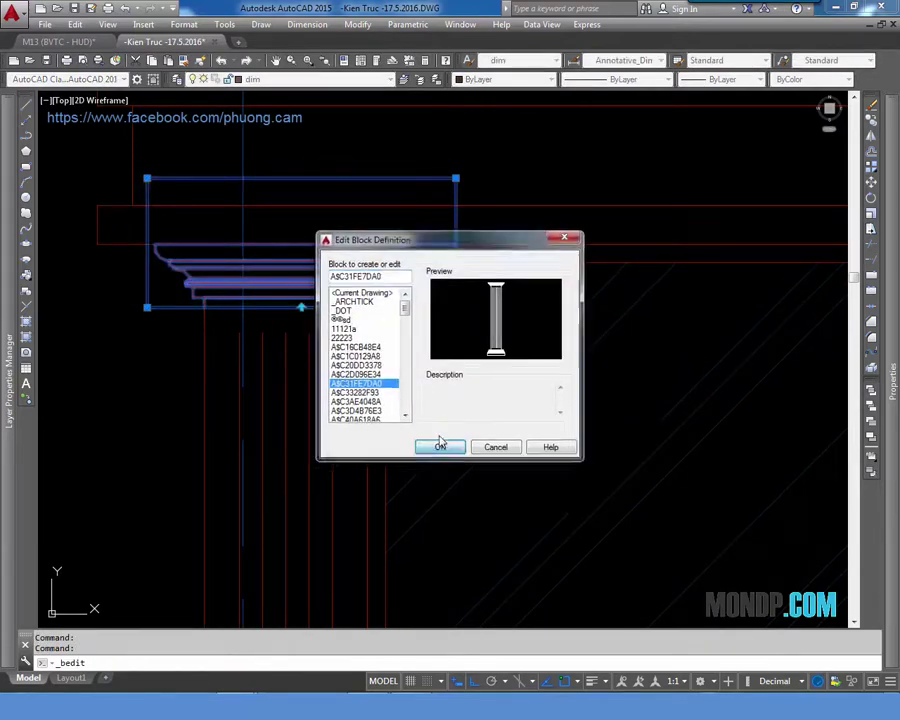
Enter the column block editor, erase the capital, then undo the erase
click(438, 445)
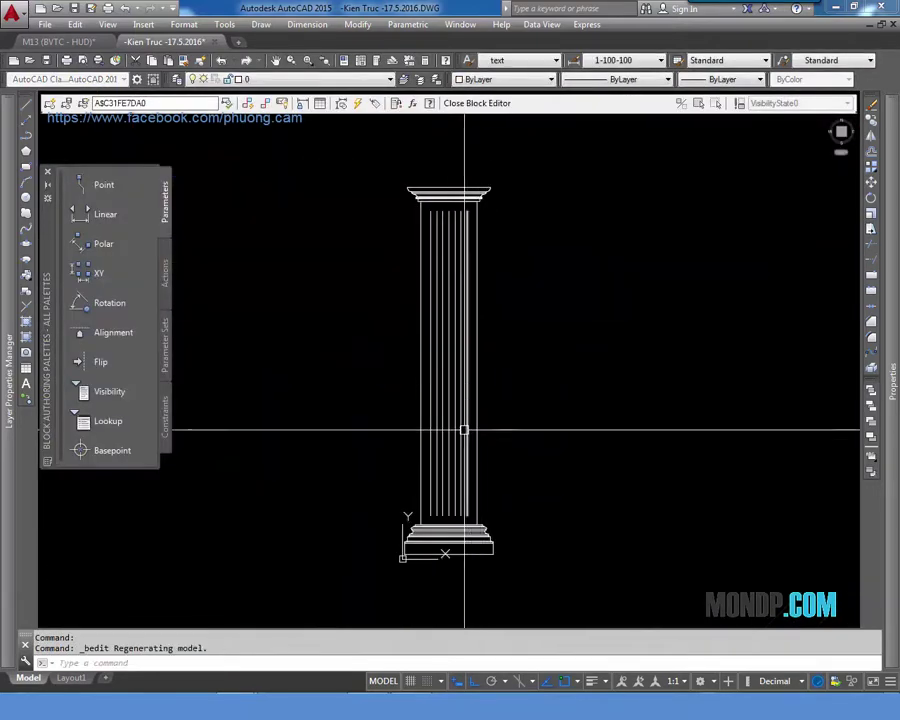
scroll(455, 113, up, 5)
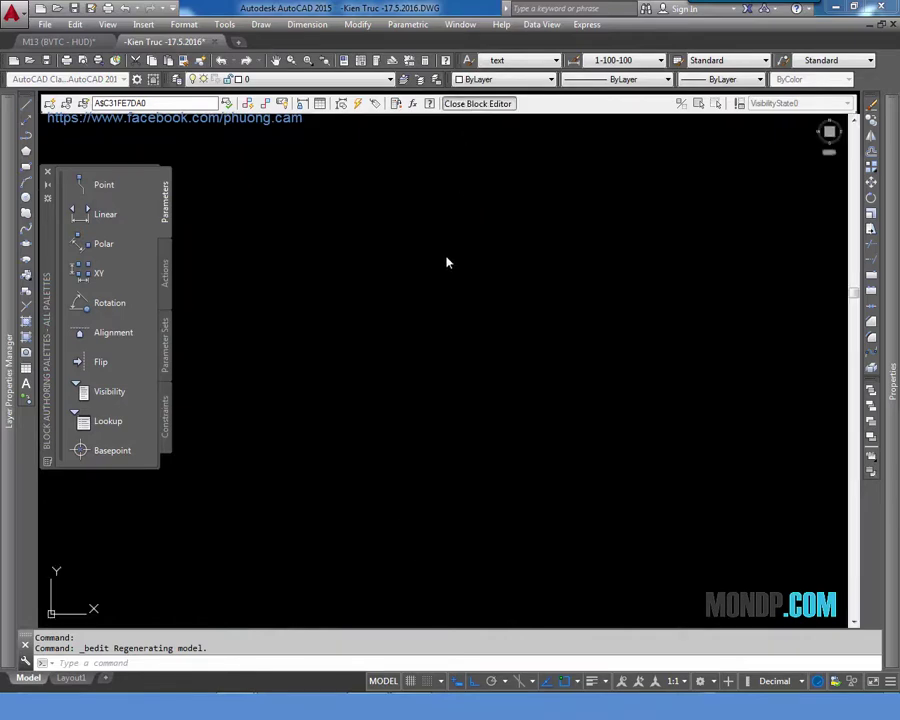
scroll(447, 263, down, 3)
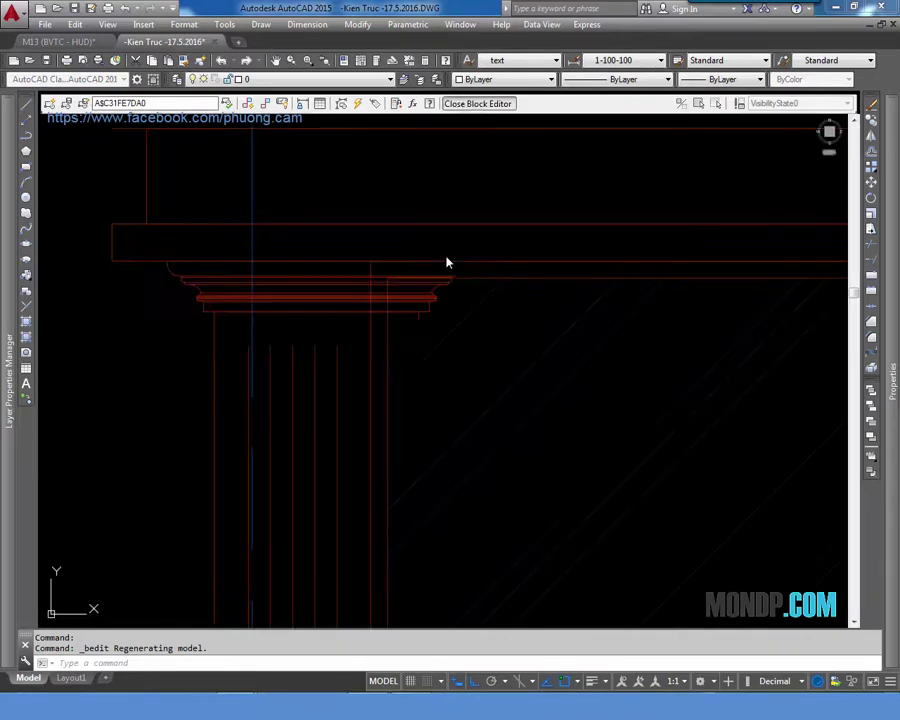
click(423, 317)
text(e)
key(Return)
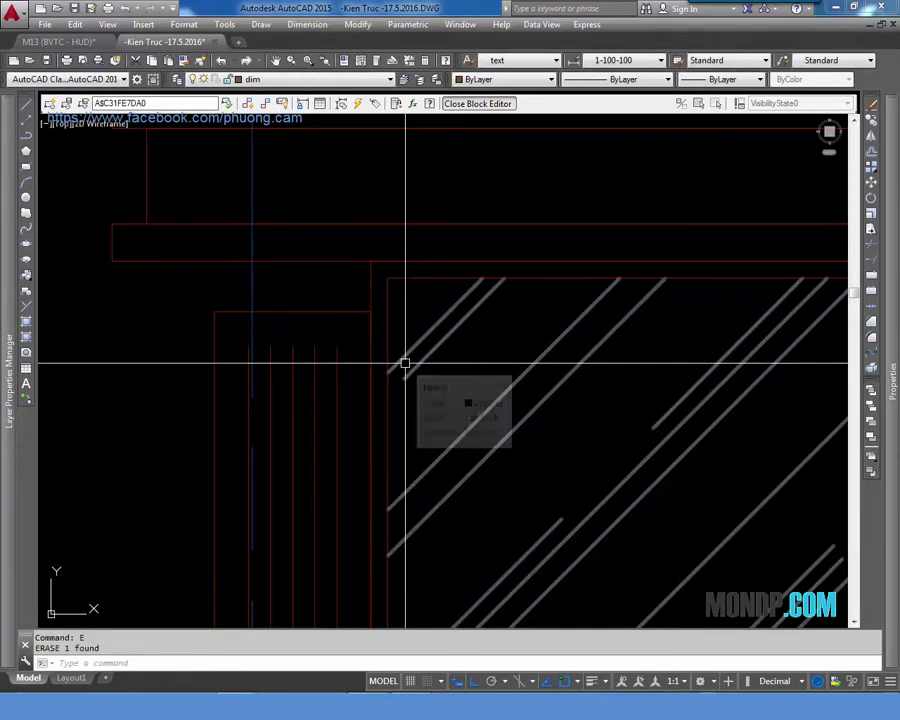
key(ctrl+z)
Reopen the column capital block, then close the Block Editor discarding changes
scroll(368, 341, down, 4)
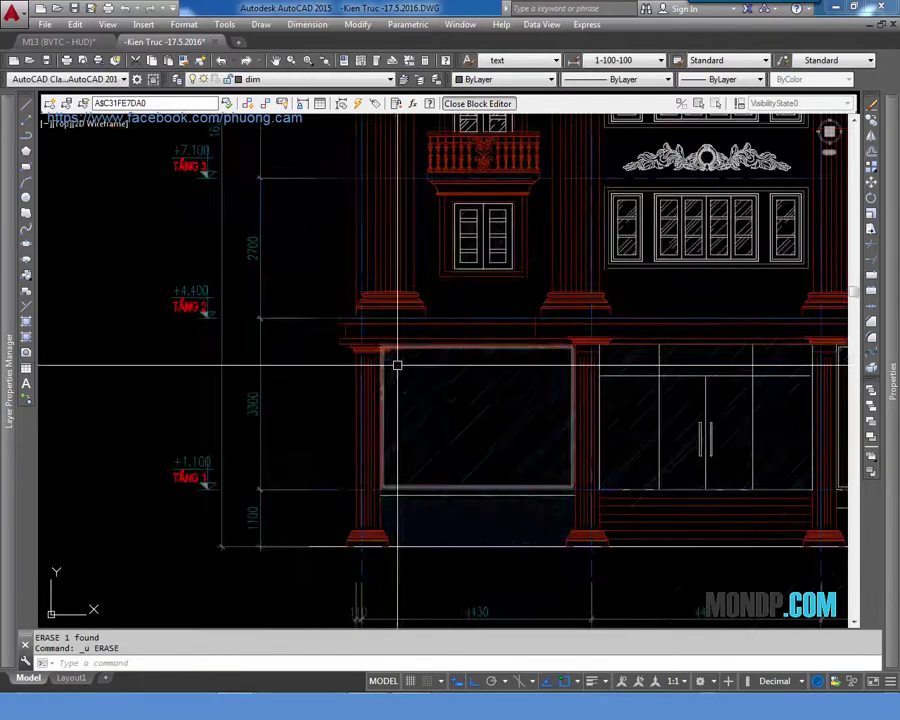
key(Escape)
scroll(394, 362, up, 1)
scroll(390, 330, up, 1)
scroll(388, 314, up, 3)
double_click(425, 293)
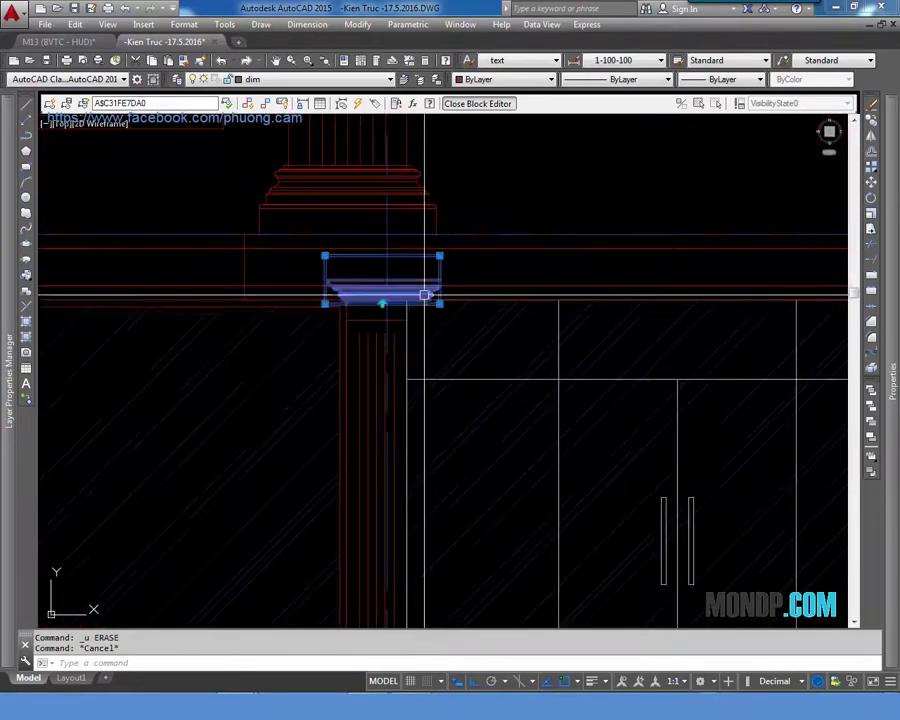
click(442, 445)
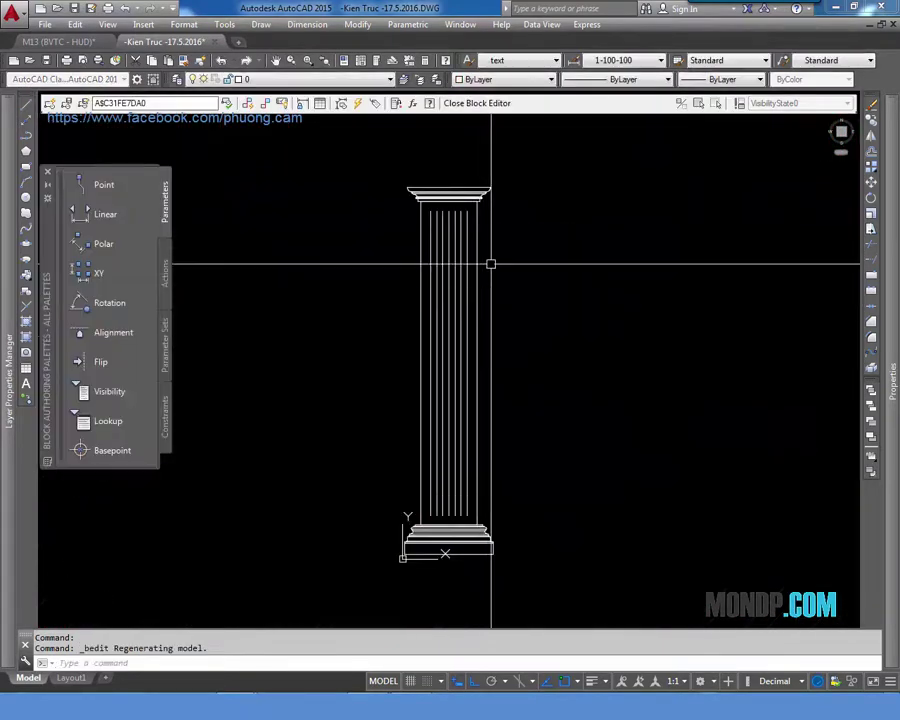
scroll(472, 446, up, 2)
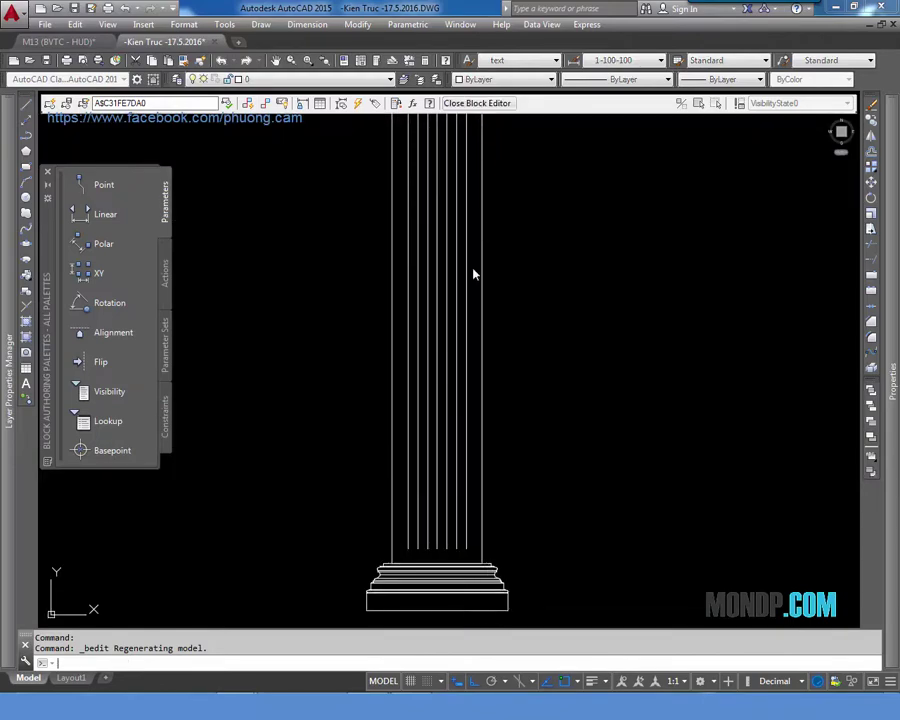
click(477, 103)
click(405, 358)
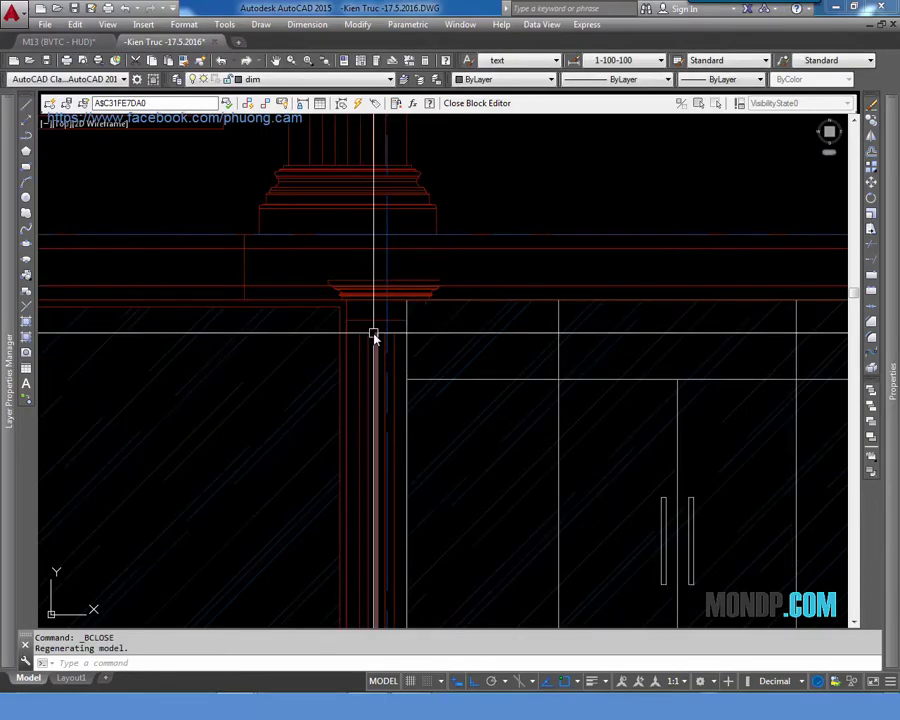
scroll(374, 335, down, 6)
middle_drag(660, 345, 502, 351)
scroll(502, 351, up, 2)
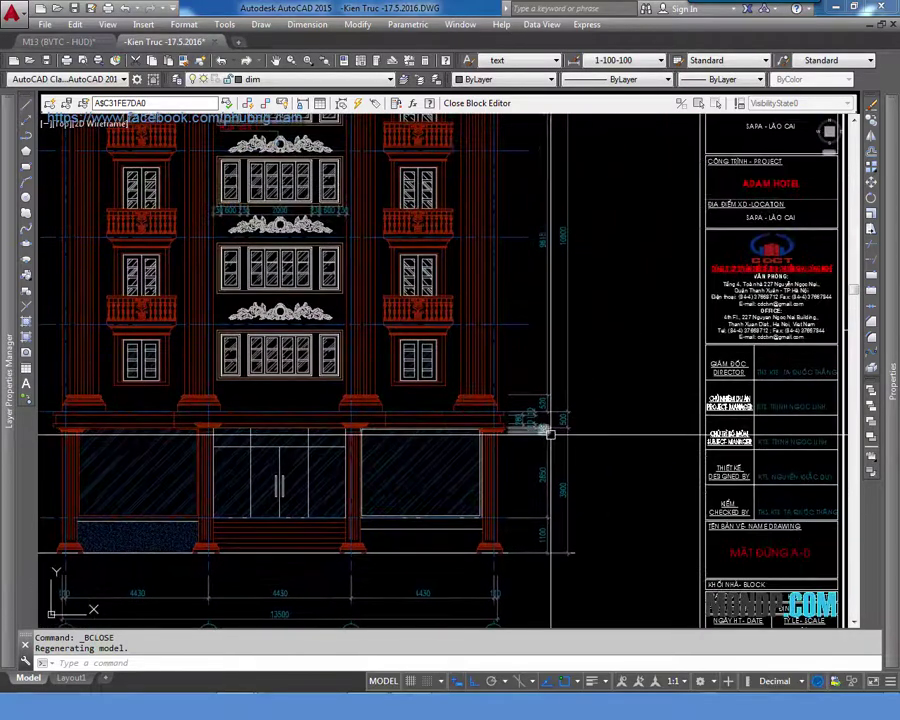
scroll(476, 368, up, 2)
scroll(477, 374, up, 2)
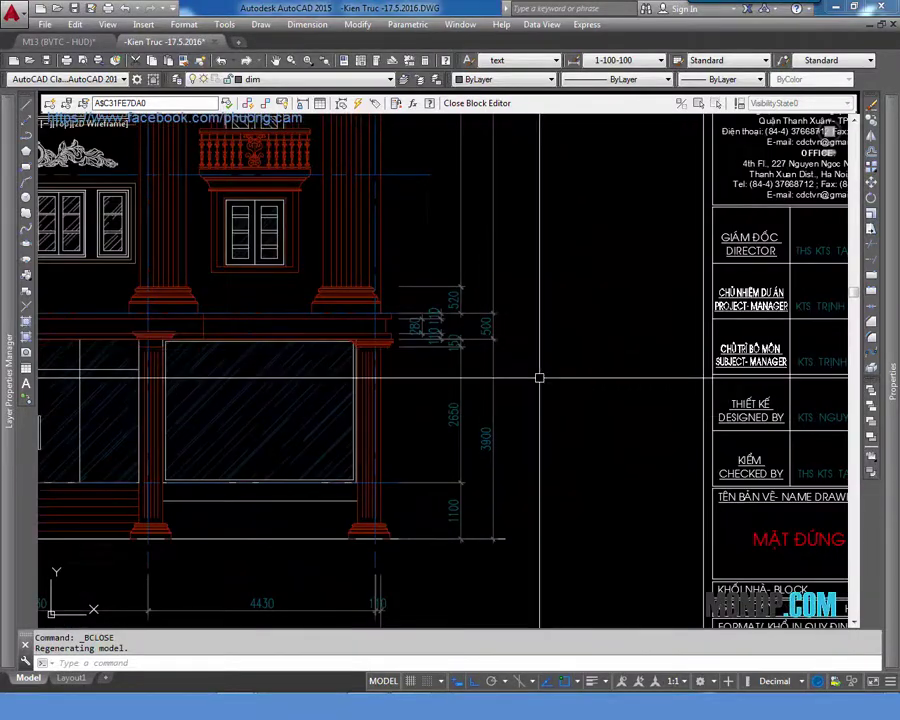
middle_drag(520, 332, 519, 501)
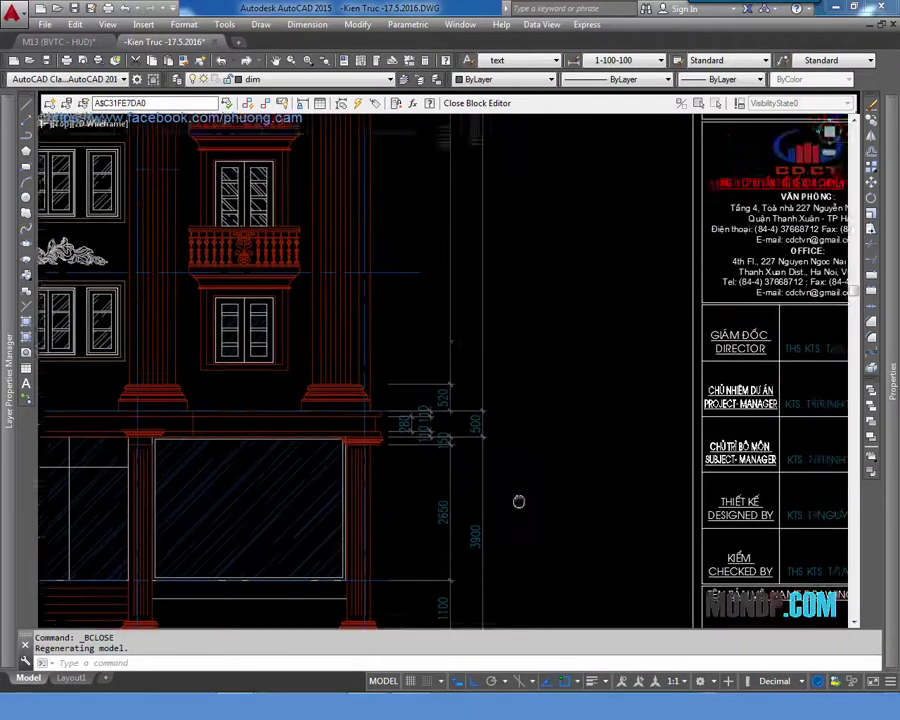
scroll(519, 501, down, 2)
middle_drag(356, 451, 514, 420)
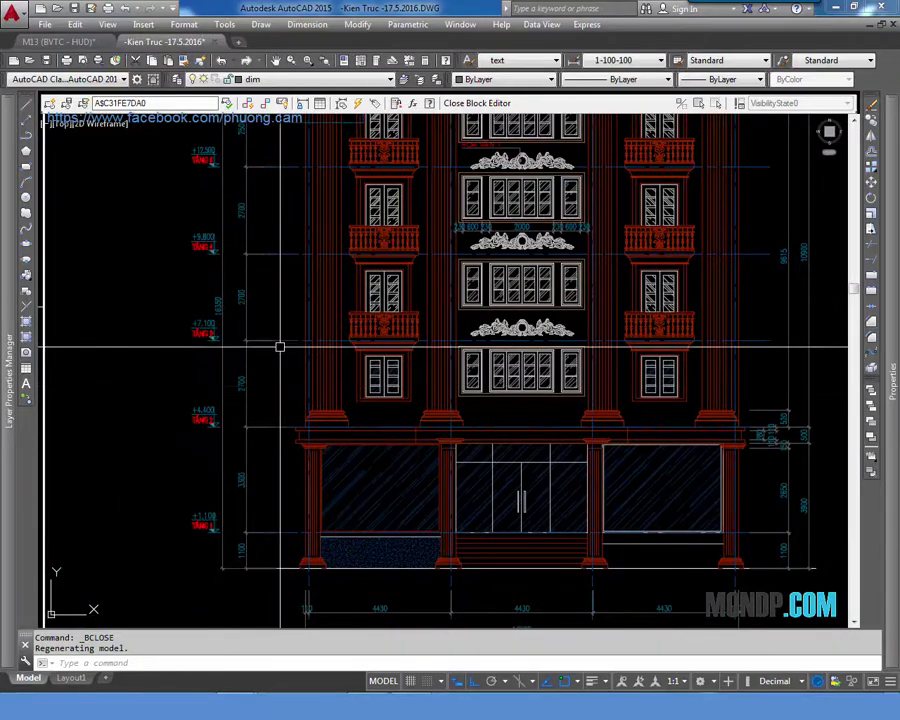
middle_drag(280, 347, 297, 402)
scroll(291, 432, up, 1)
scroll(282, 268, up, 2)
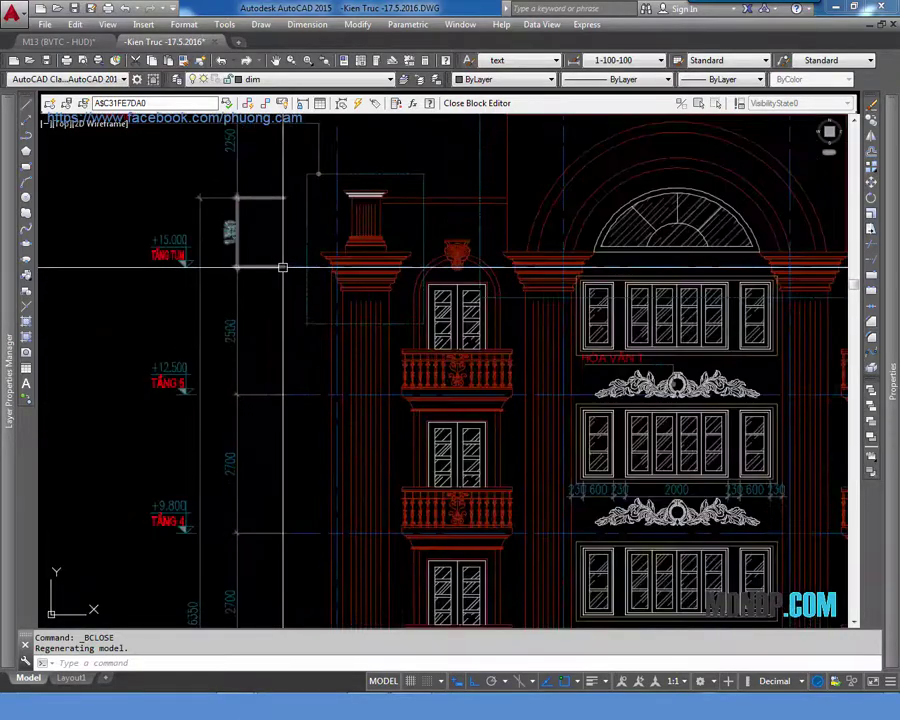
scroll(282, 268, down, 5)
scroll(283, 250, up, 1)
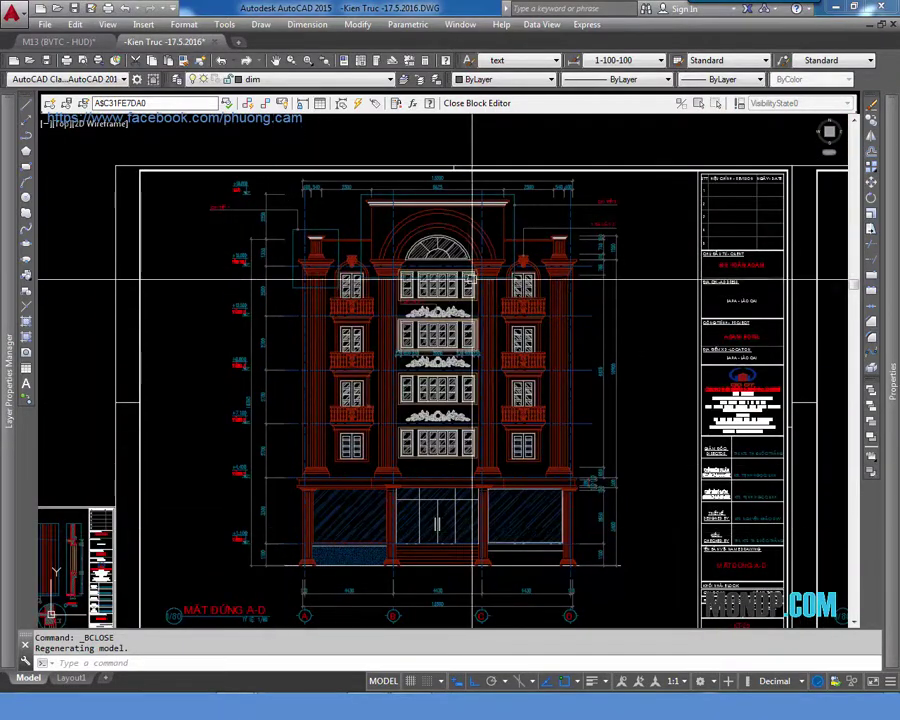
scroll(518, 256, up, 1)
scroll(518, 256, up, 2)
mouse_move(524, 310)
middle_down()
mouse_move(534, 324)
mouse_move(479, 264)
middle_up()
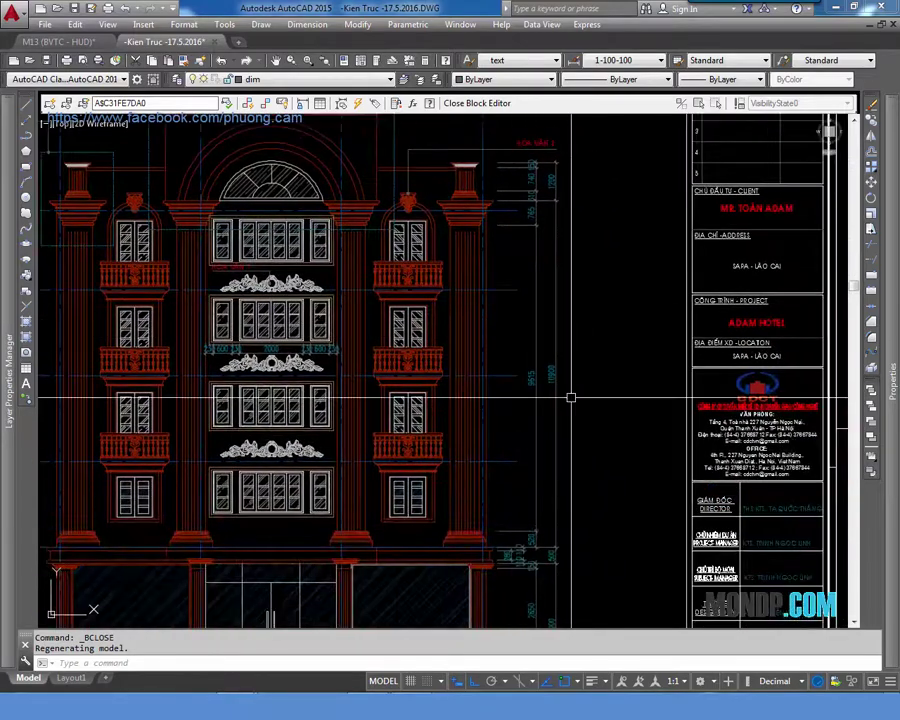
scroll(435, 373, up, 2)
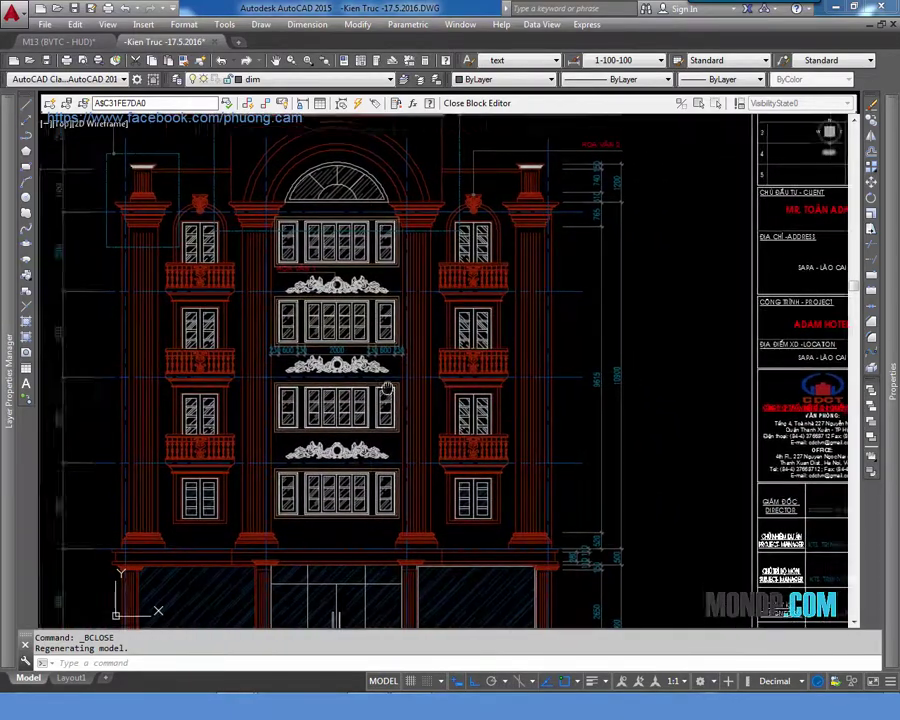
scroll(400, 350, up, 2)
scroll(362, 325, up, 2)
scroll(297, 251, up, 2)
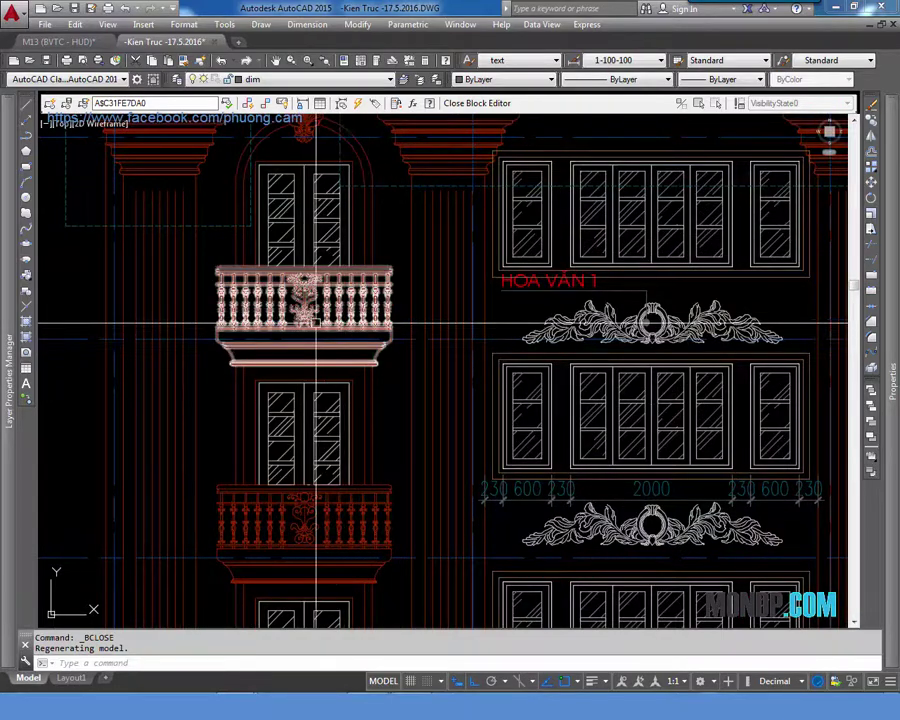
scroll(316, 323, down, 3)
middle_drag(330, 315, 300, 321)
scroll(420, 333, up, 5)
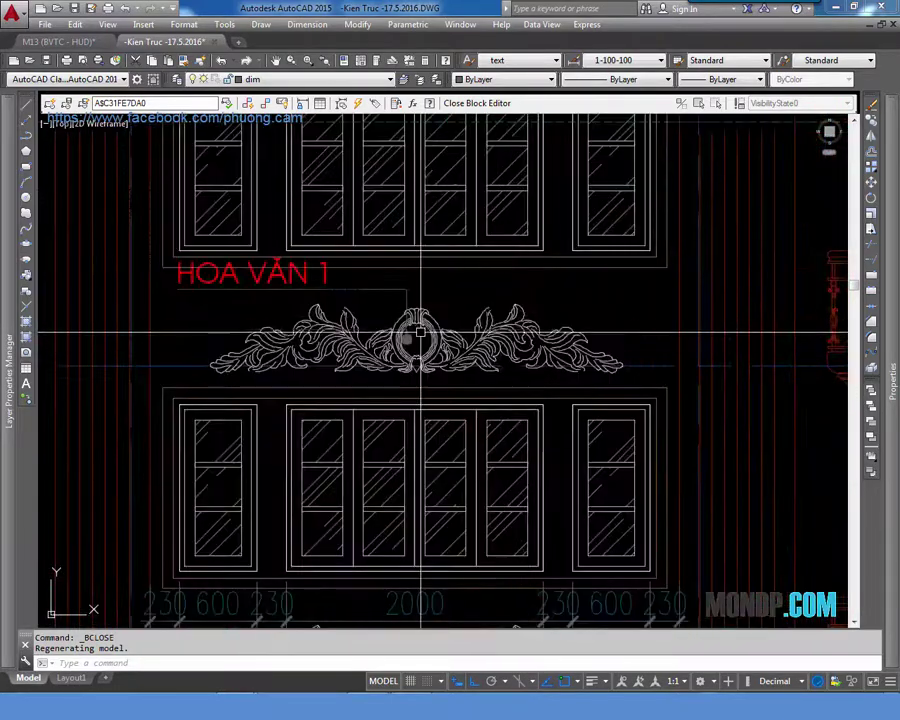
scroll(423, 320, down, 2)
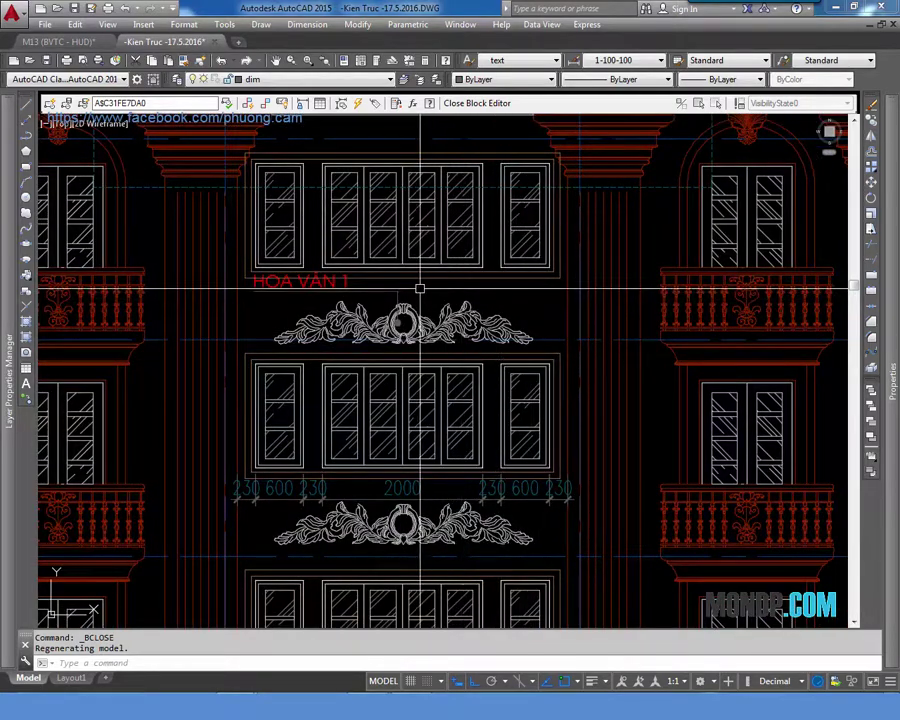
scroll(420, 289, up, 4)
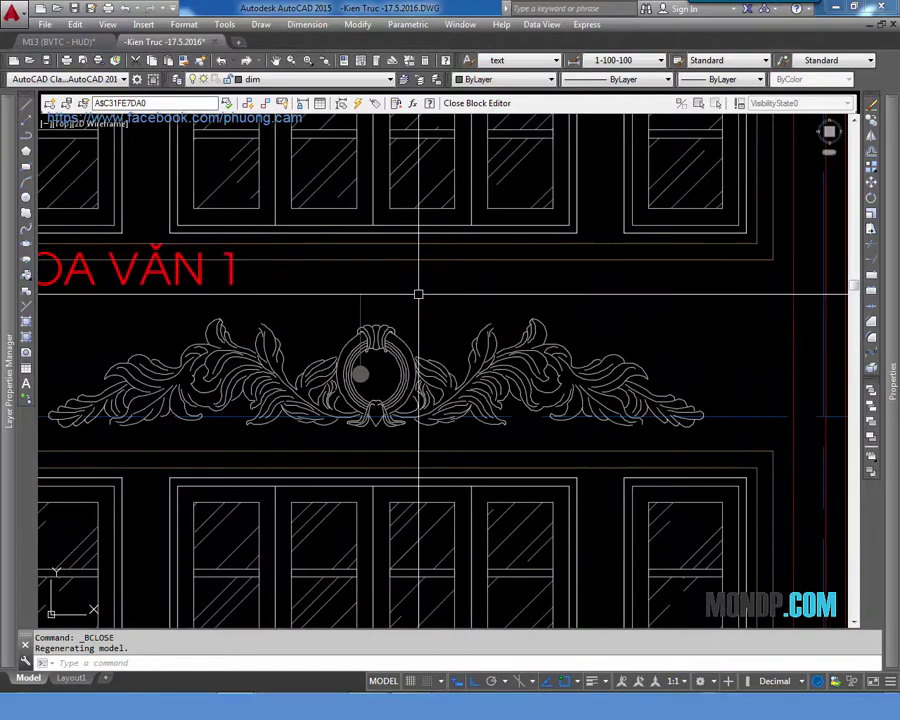
scroll(418, 294, down, 3)
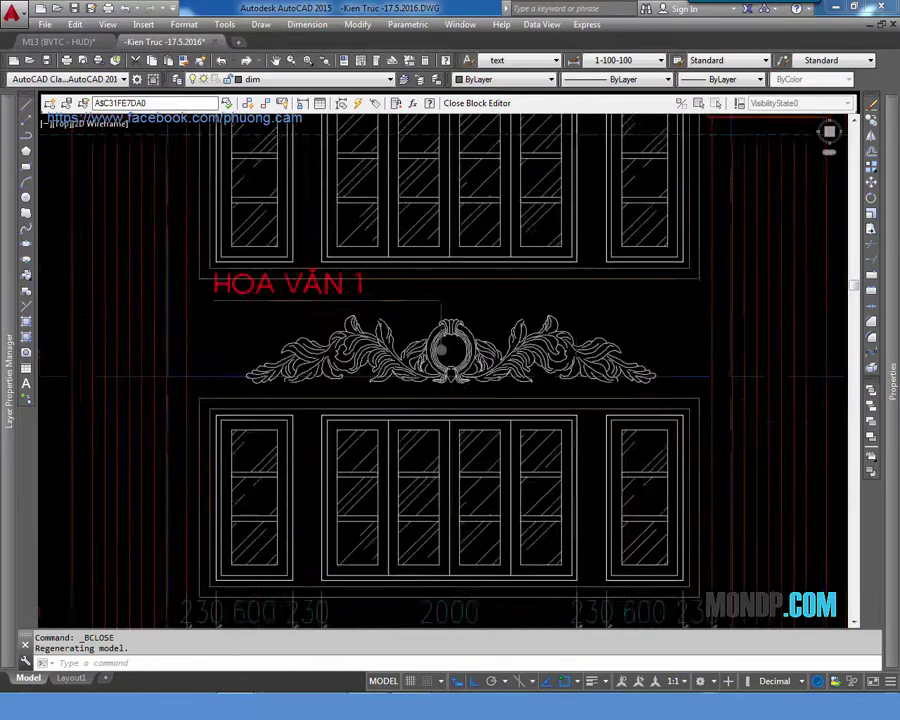
middle_drag(510, 395, 555, 348)
scroll(555, 348, up, 3)
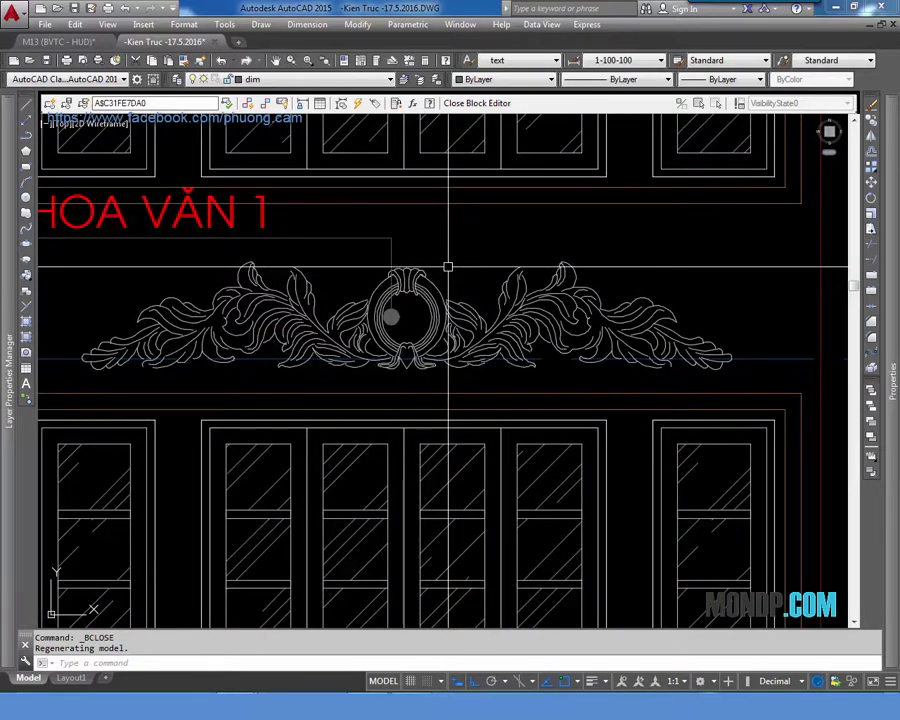
scroll(448, 267, down, 2)
middle_drag(448, 267, 472, 285)
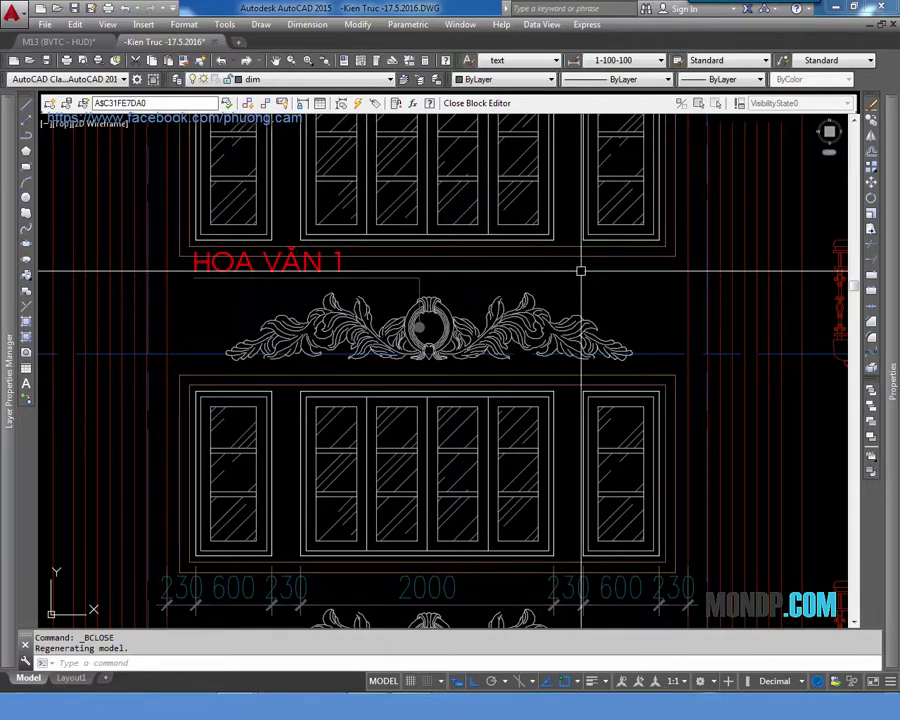
scroll(512, 273, down, 3)
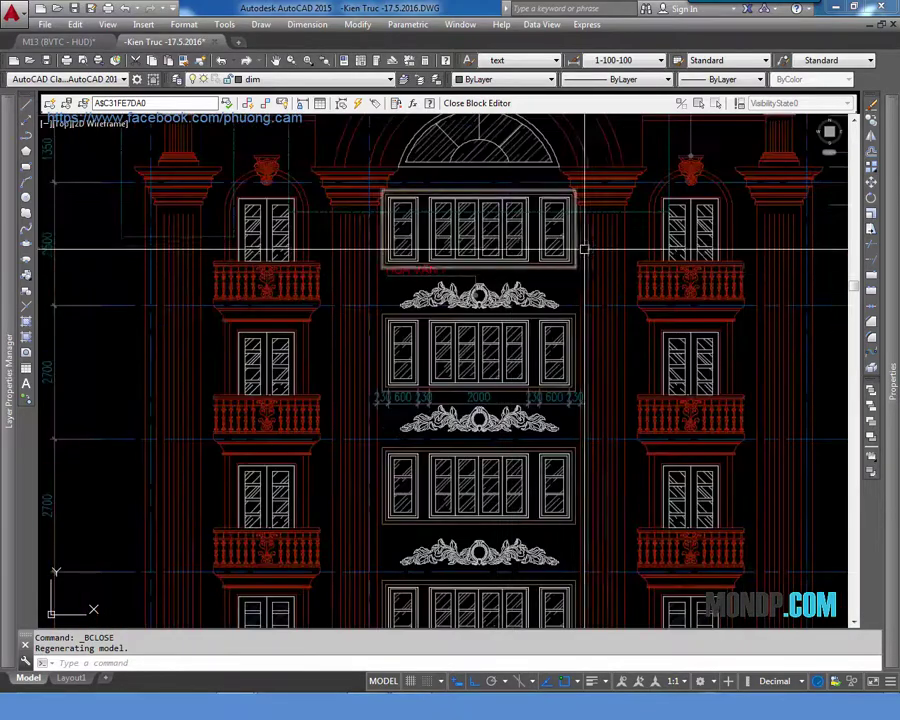
scroll(582, 249, up, 1)
scroll(600, 270, up, 1)
scroll(618, 285, up, 3)
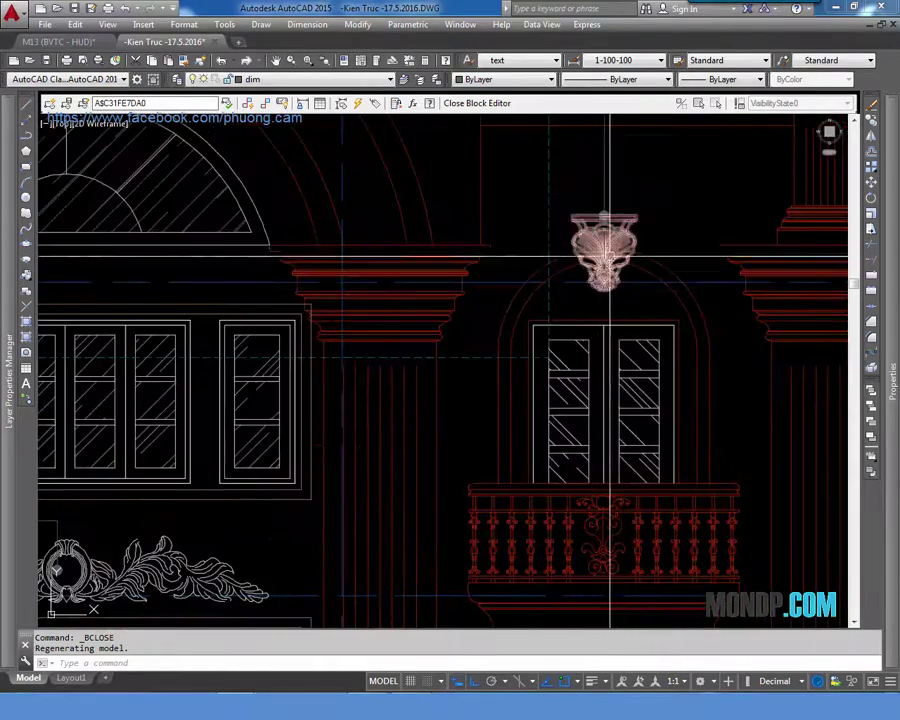
scroll(609, 257, down, 3)
scroll(514, 314, up, 2)
middle_drag(514, 314, 456, 310)
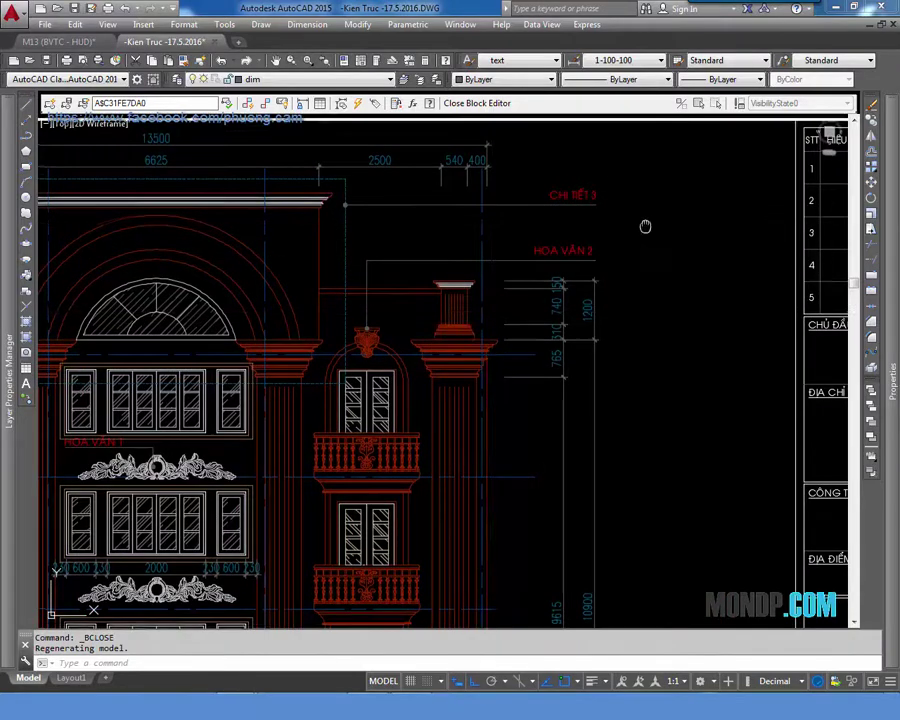
middle_drag(645, 226, 637, 245)
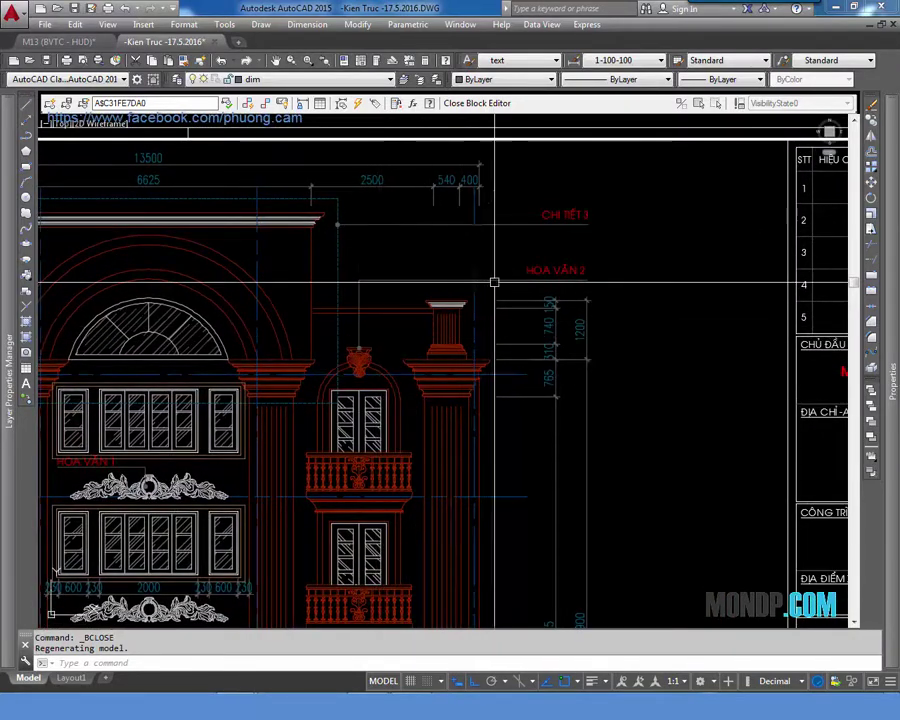
scroll(392, 350, down, 3)
scroll(400, 330, up, 3)
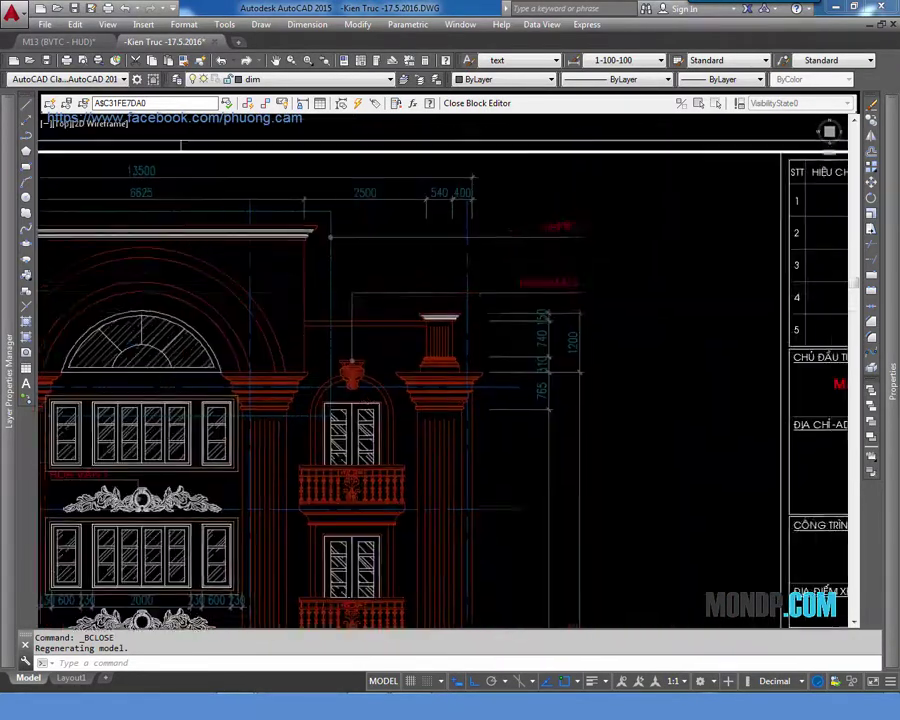
middle_drag(316, 250, 546, 250)
scroll(451, 297, down, 2)
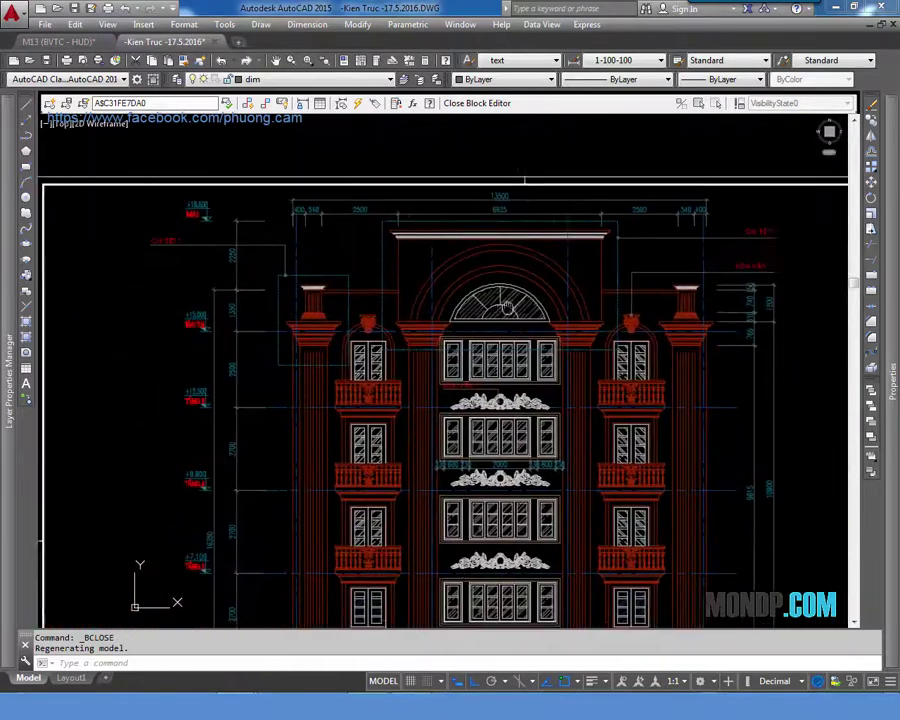
scroll(451, 297, up, 1)
scroll(420, 285, up, 2)
scroll(385, 285, up, 2)
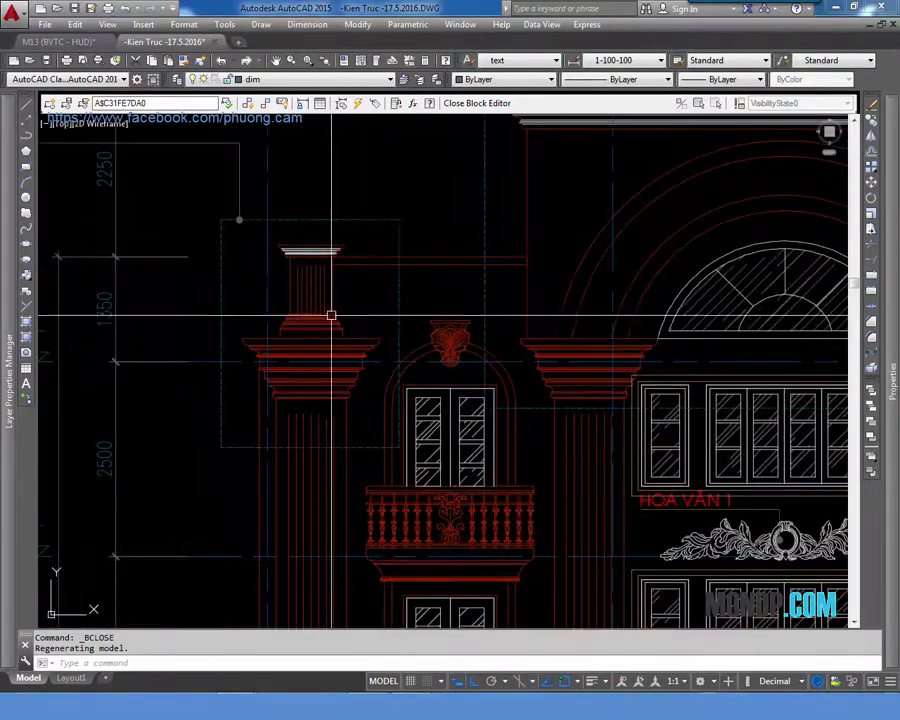
scroll(290, 297, down, 1)
scroll(406, 244, down, 2)
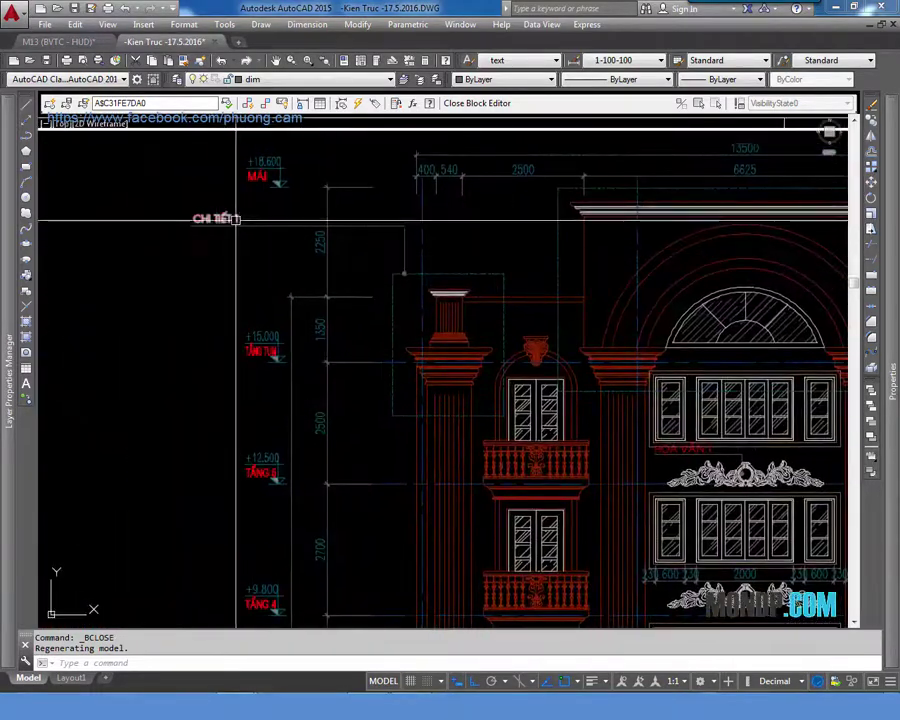
scroll(223, 264, down, 2)
mouse_move(394, 600)
middle_down()
mouse_move(380, 296)
mouse_move(510, 436)
mouse_move(446, 498)
middle_up()
scroll(566, 356, up, 2)
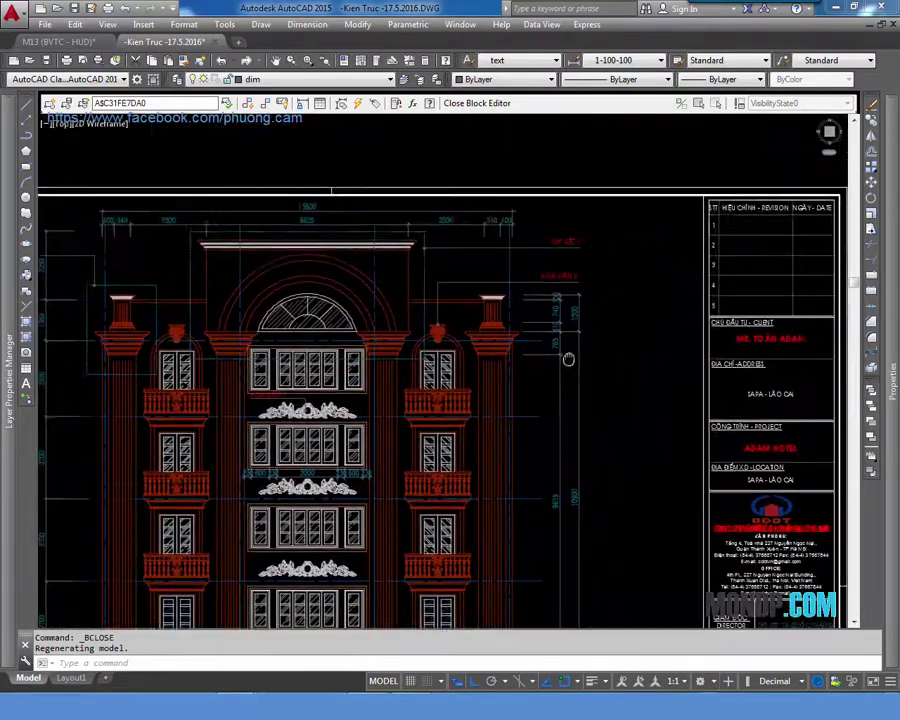
scroll(594, 244, up, 2)
scroll(578, 260, down, 3)
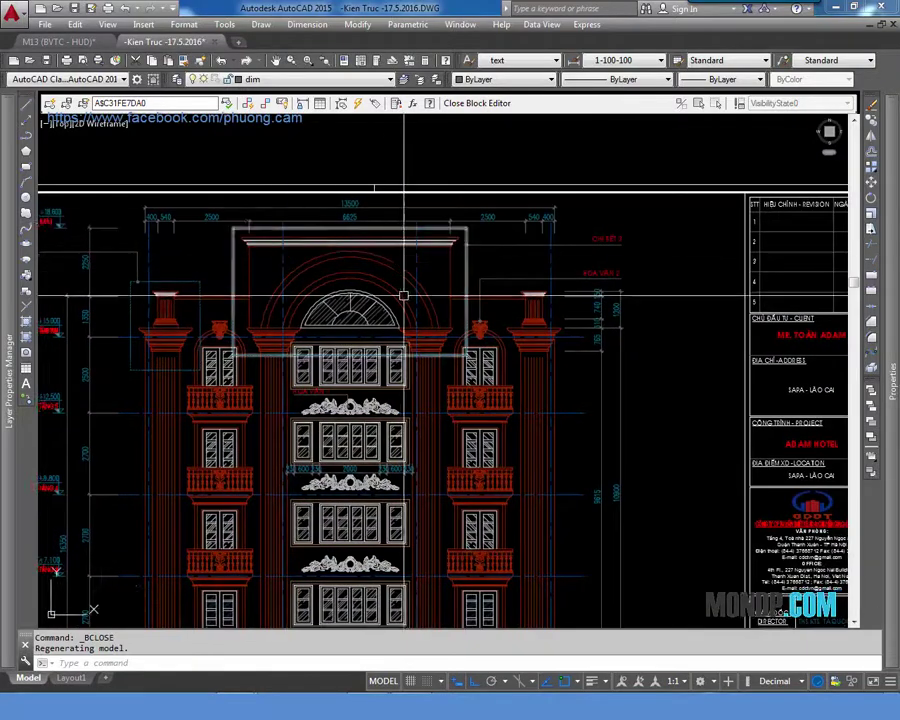
middle_drag(578, 260, 570, 120)
middle_drag(448, 233, 452, 215)
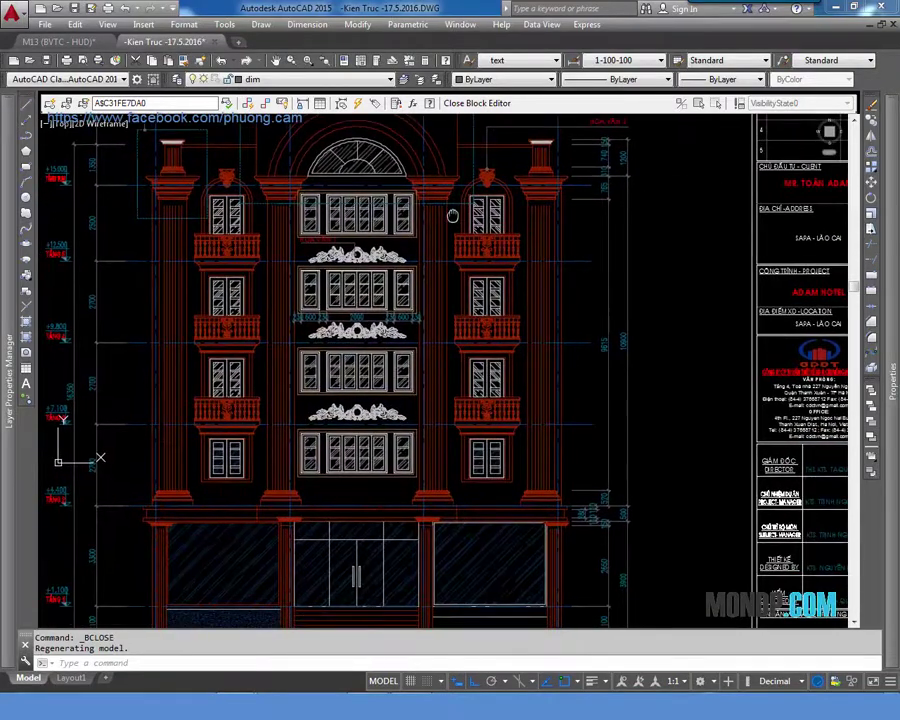
scroll(366, 367, up, 2)
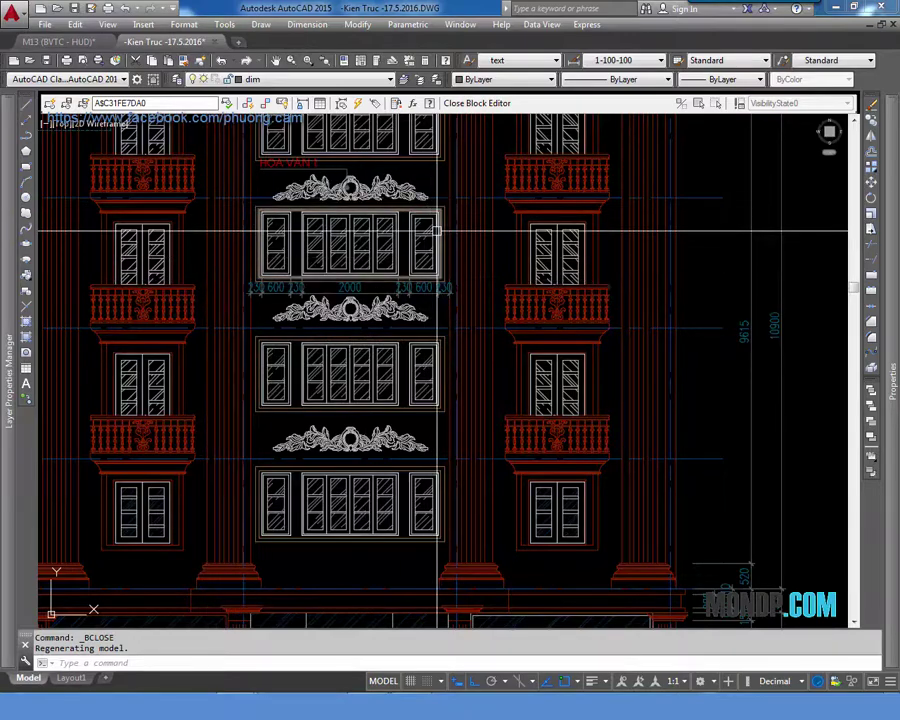
scroll(437, 309, down, 1)
scroll(437, 309, down, 1)
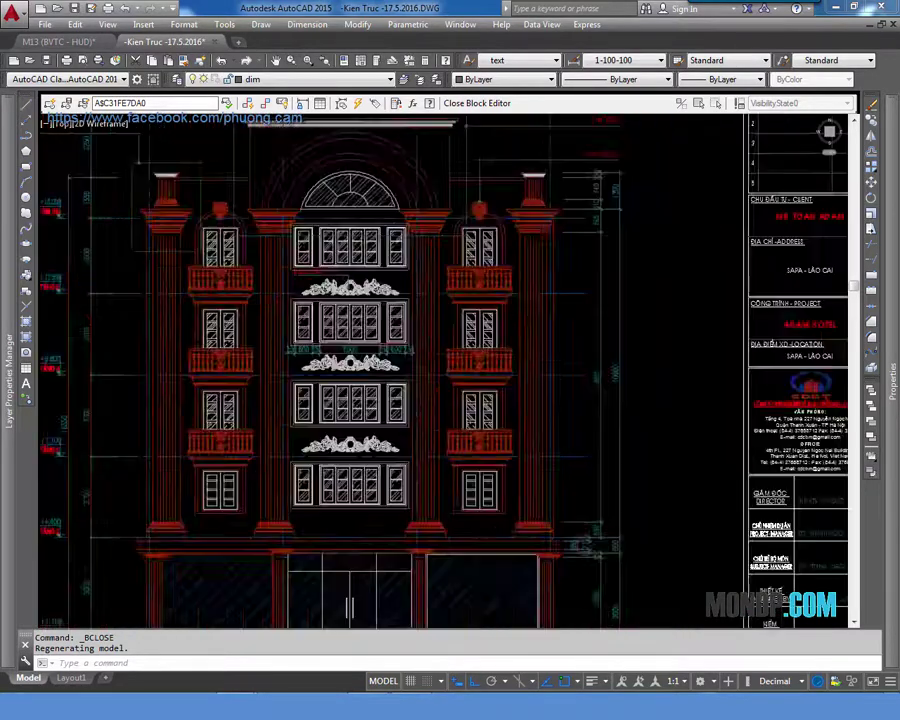
scroll(437, 309, down, 3)
scroll(218, 421, up, 3)
scroll(218, 421, up, 5)
scroll(375, 255, down, 2)
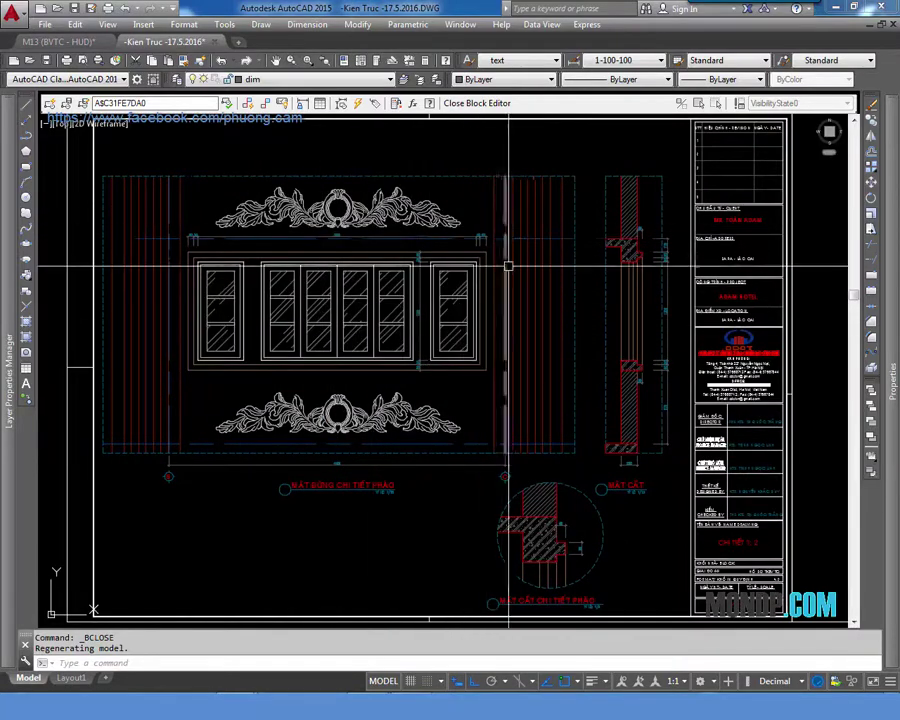
scroll(243, 366, up, 2)
scroll(450, 300, down, 4)
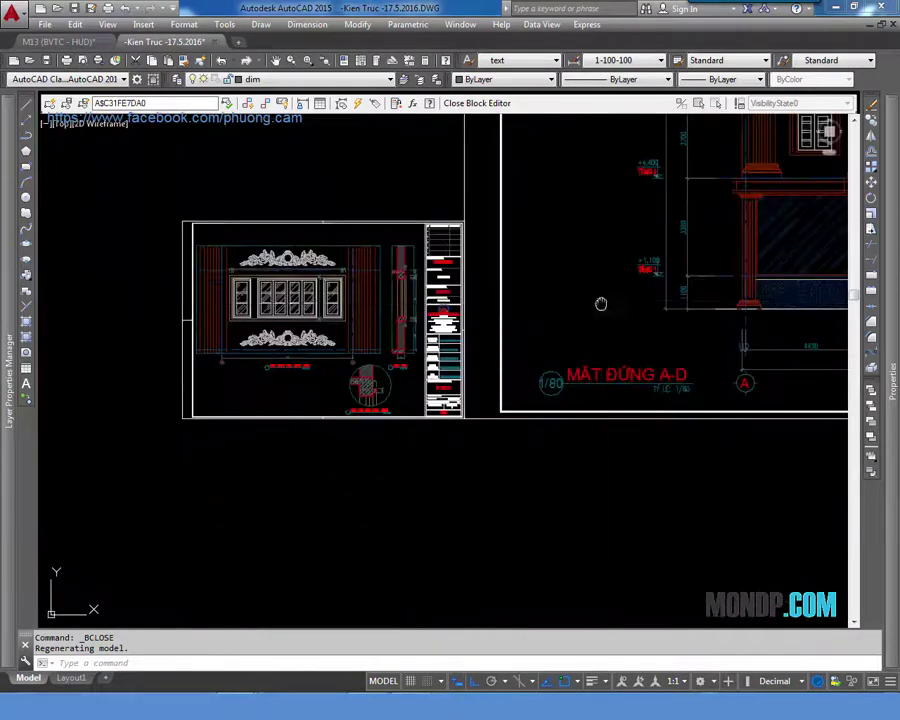
scroll(416, 300, up, 3)
scroll(416, 300, up, 2)
scroll(416, 300, up, 4)
middle_drag(382, 237, 413, 365)
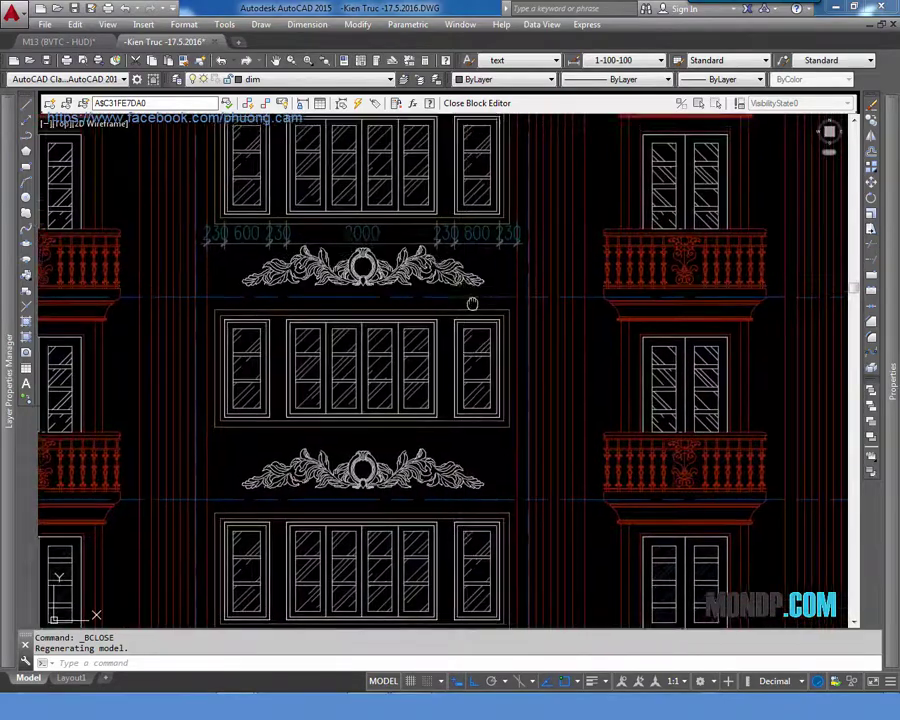
middle_drag(438, 196, 481, 371)
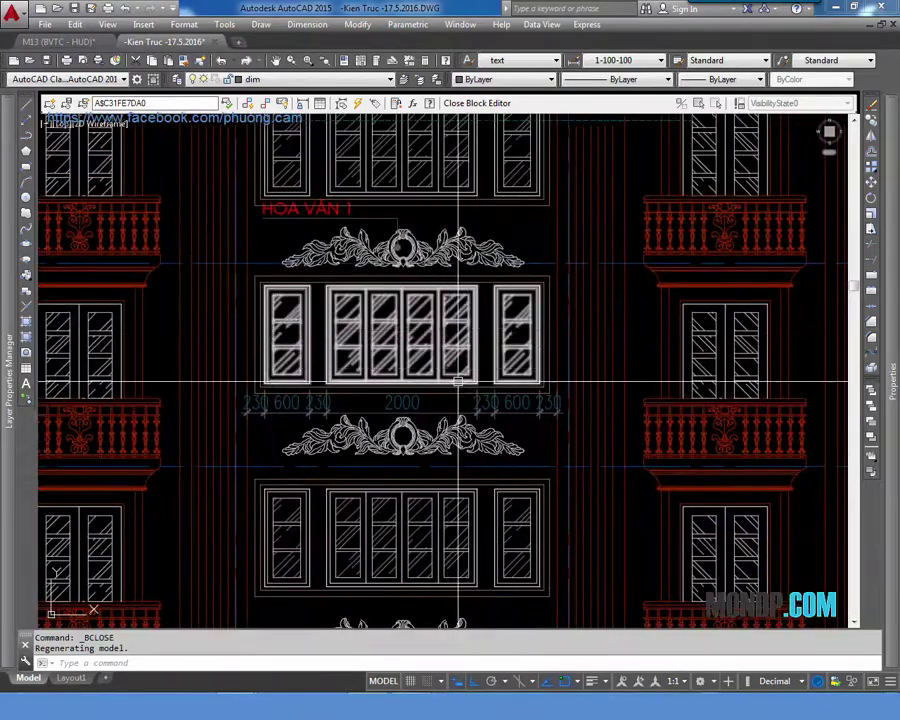
scroll(350, 388, up, 2)
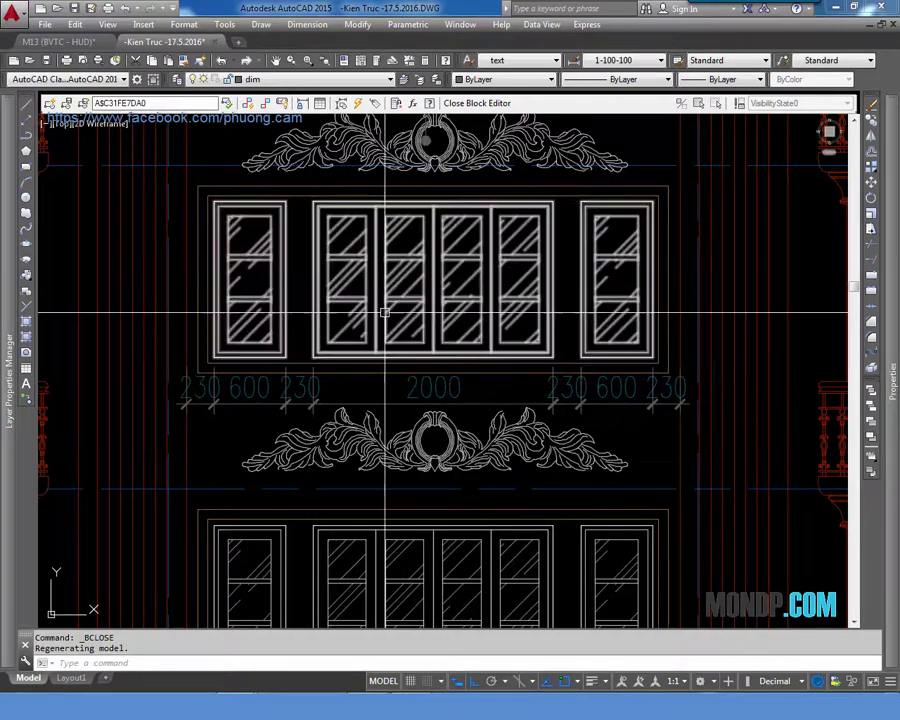
middle_drag(468, 303, 398, 300)
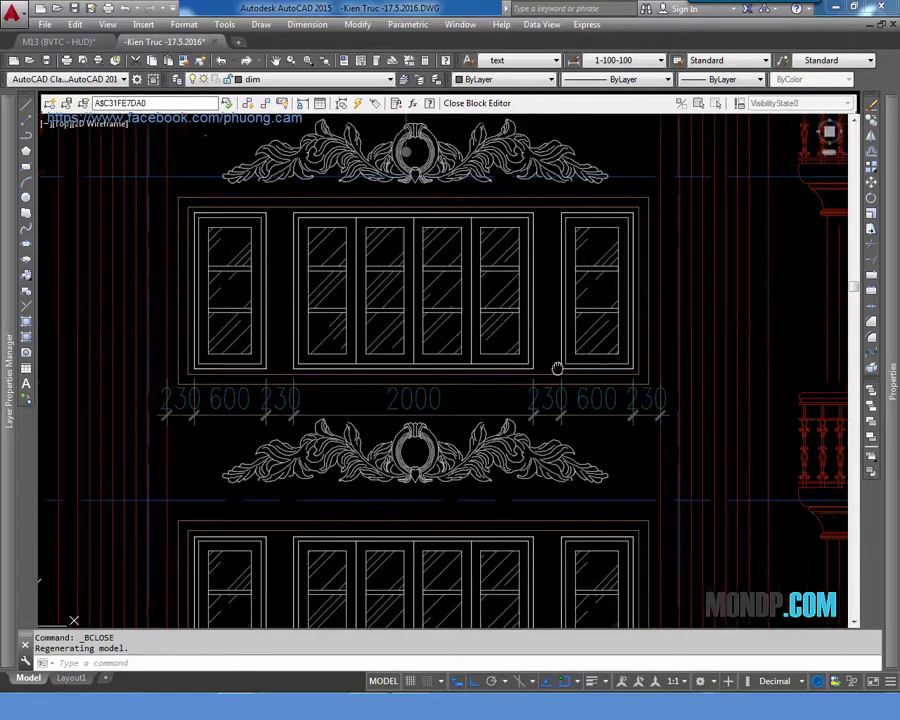
scroll(606, 298, down, 2)
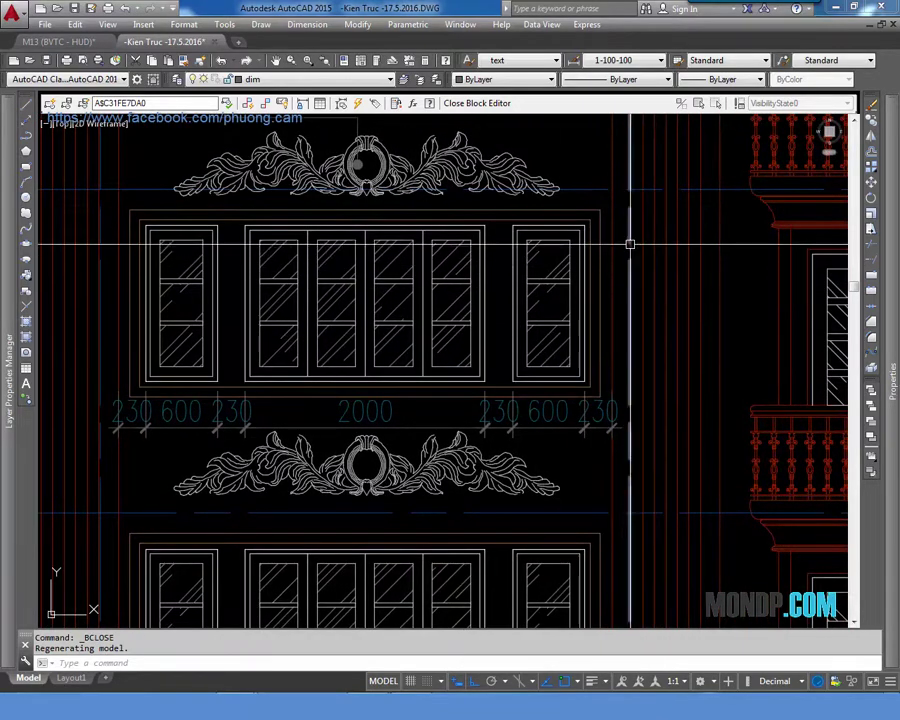
scroll(625, 250, down, 5)
middle_drag(90, 330, 468, 400)
scroll(468, 400, up, 3)
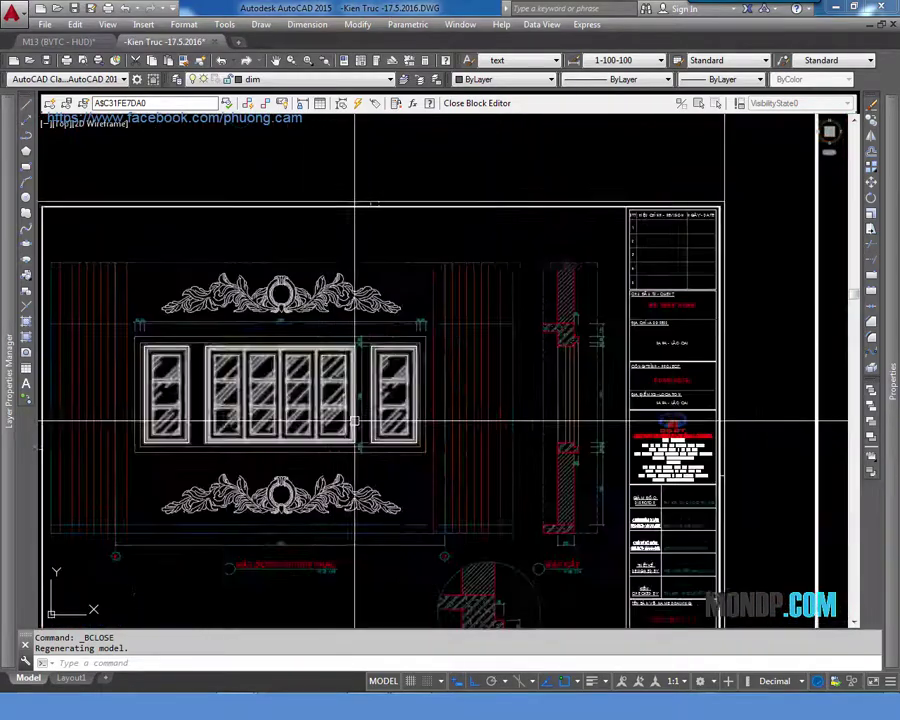
scroll(378, 400, up, 2)
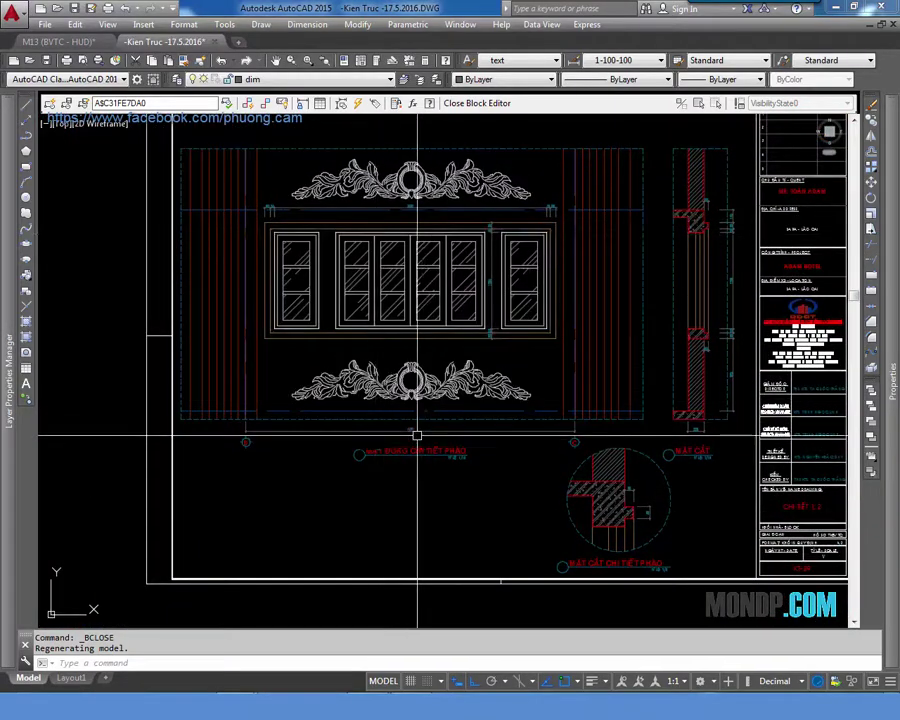
scroll(487, 400, up, 2)
scroll(563, 344, down, 5)
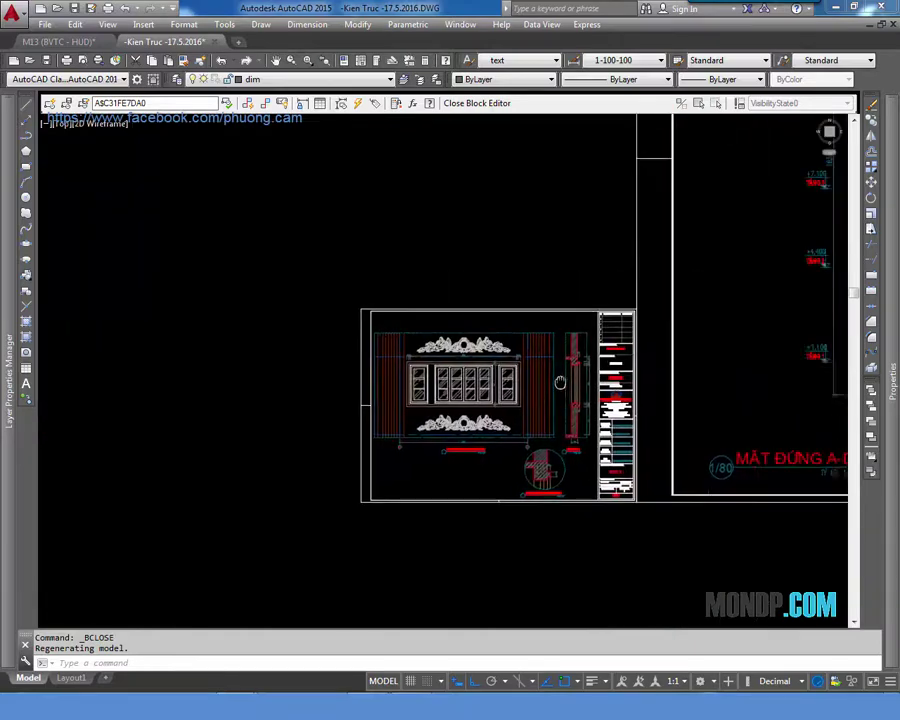
scroll(563, 344, up, 2)
scroll(563, 344, up, 2)
scroll(563, 344, up, 2)
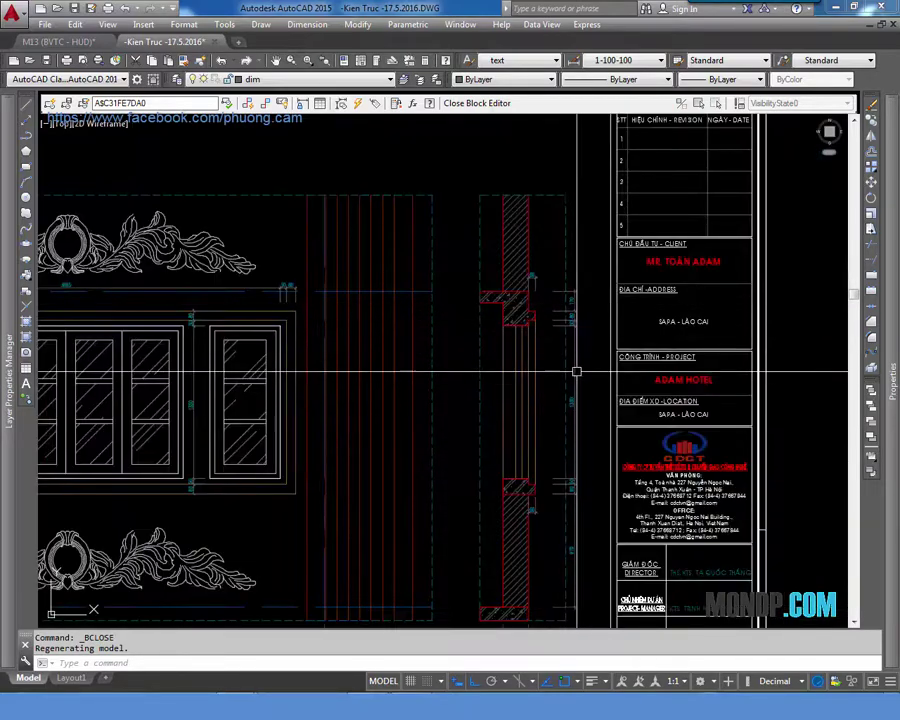
mouse_move(121, 327)
middle_down()
mouse_move(266, 327)
mouse_move(336, 292)
middle_up()
scroll(322, 318, down, 3)
scroll(303, 313, up, 2)
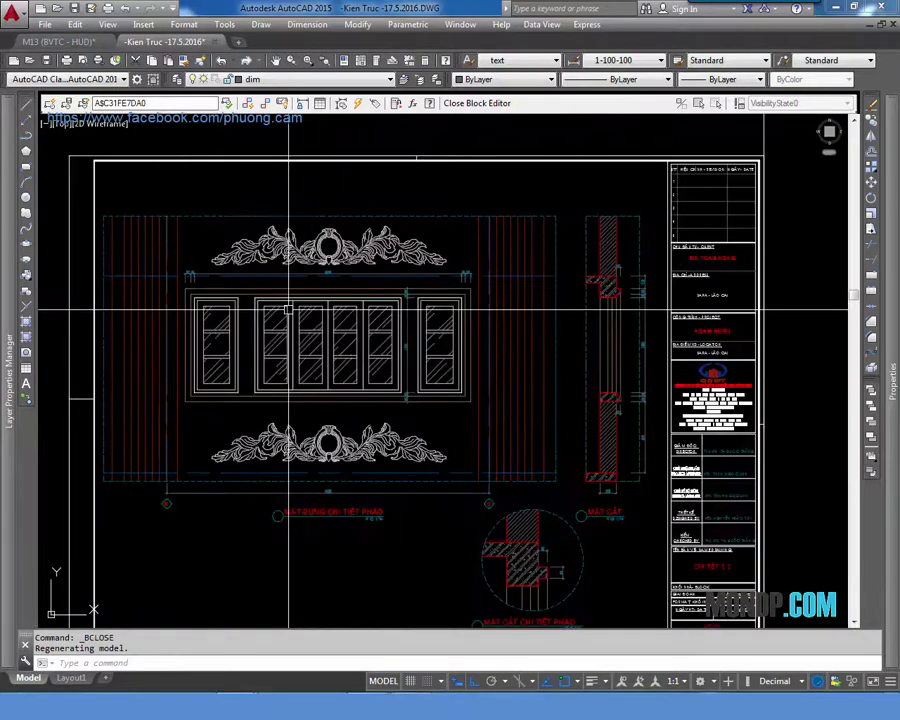
scroll(440, 281, down, 3)
Pan from the five-storey elevation out to the rows of drawing sheets
middle_drag(660, 233, 478, 338)
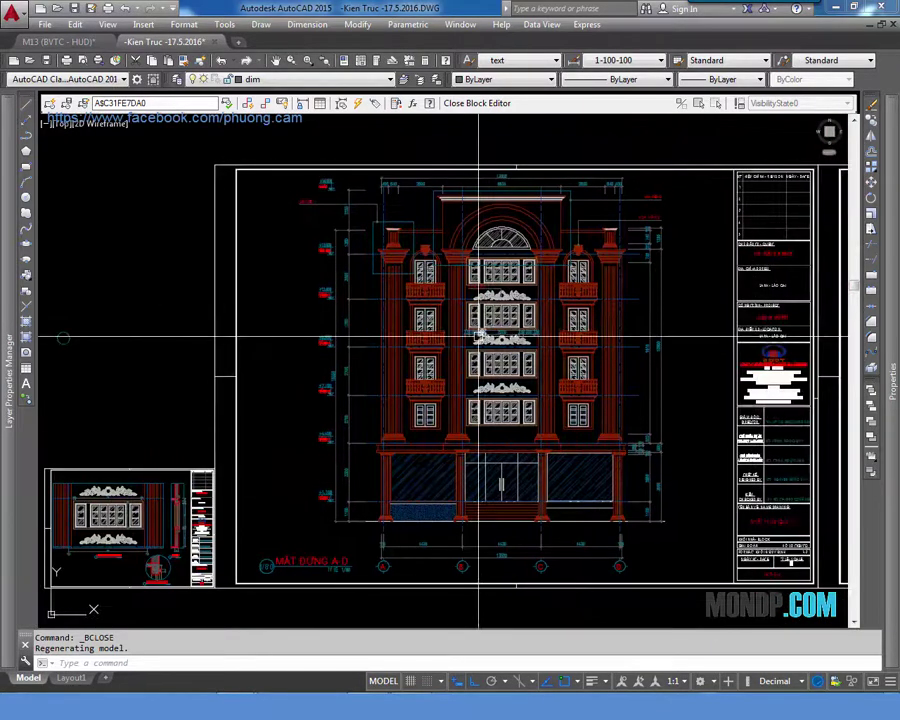
scroll(406, 248, up, 3)
middle_drag(420, 224, 468, 323)
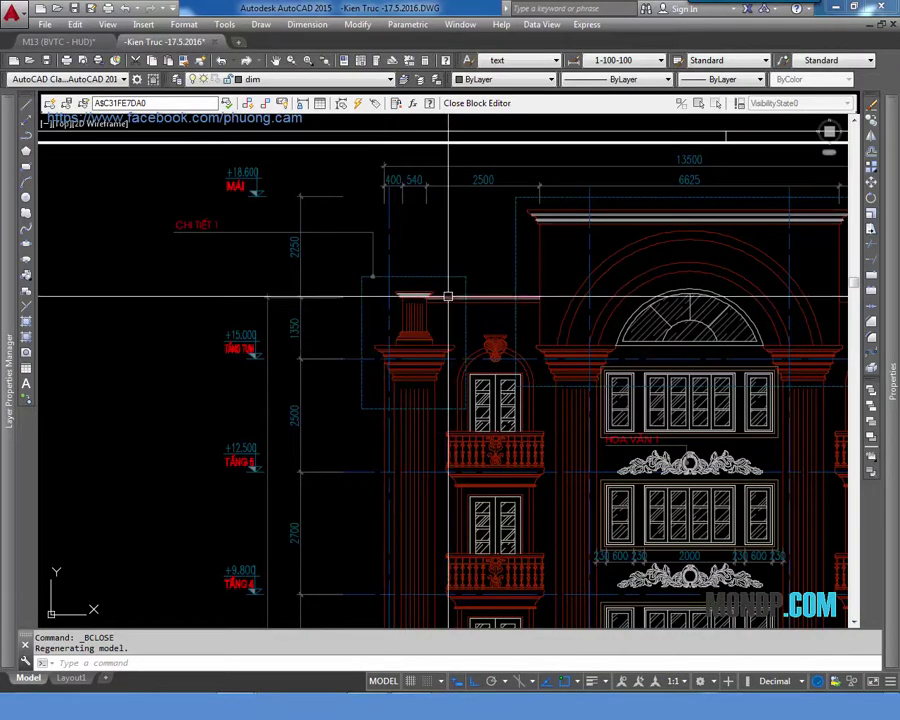
scroll(448, 296, down, 5)
middle_drag(598, 416, 298, 380)
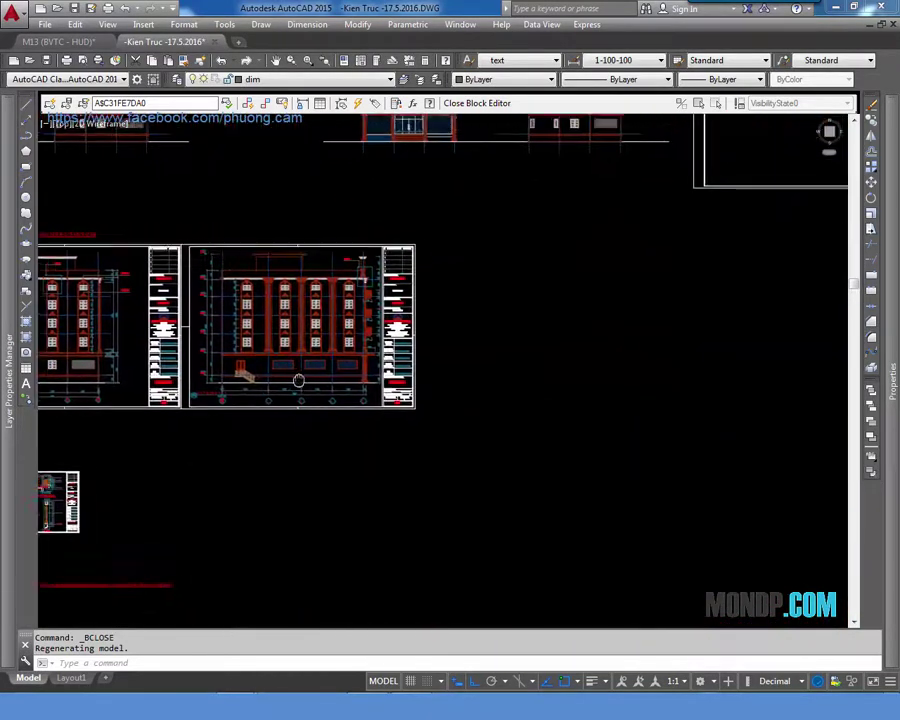
scroll(298, 380, down, 3)
middle_drag(540, 324, 648, 327)
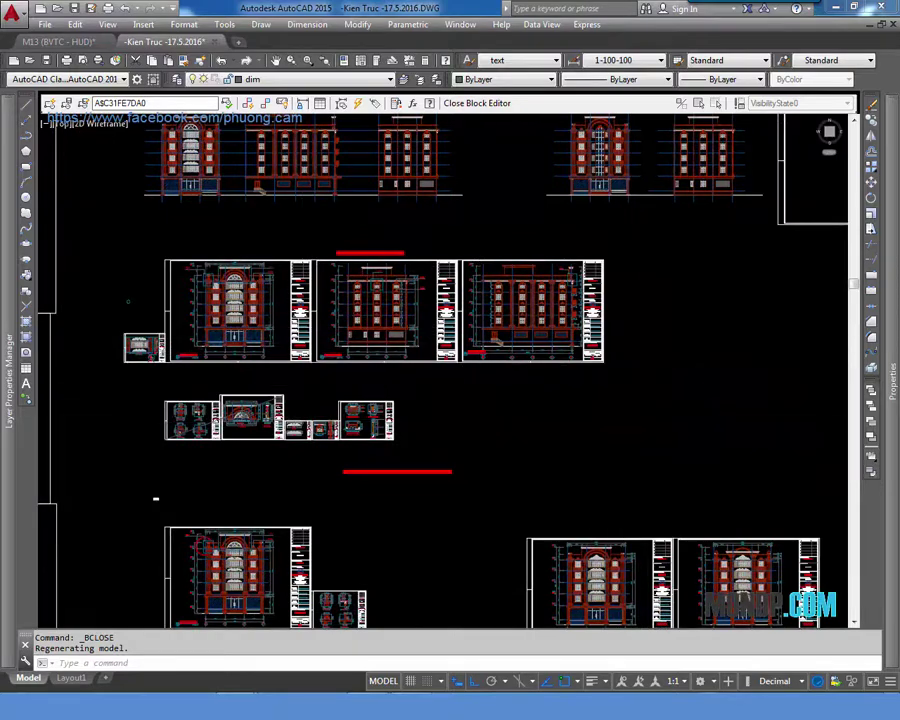
scroll(281, 428, up, 4)
Centre the column capital detail sheets and erase the stray diagonal line
middle_drag(414, 407, 537, 393)
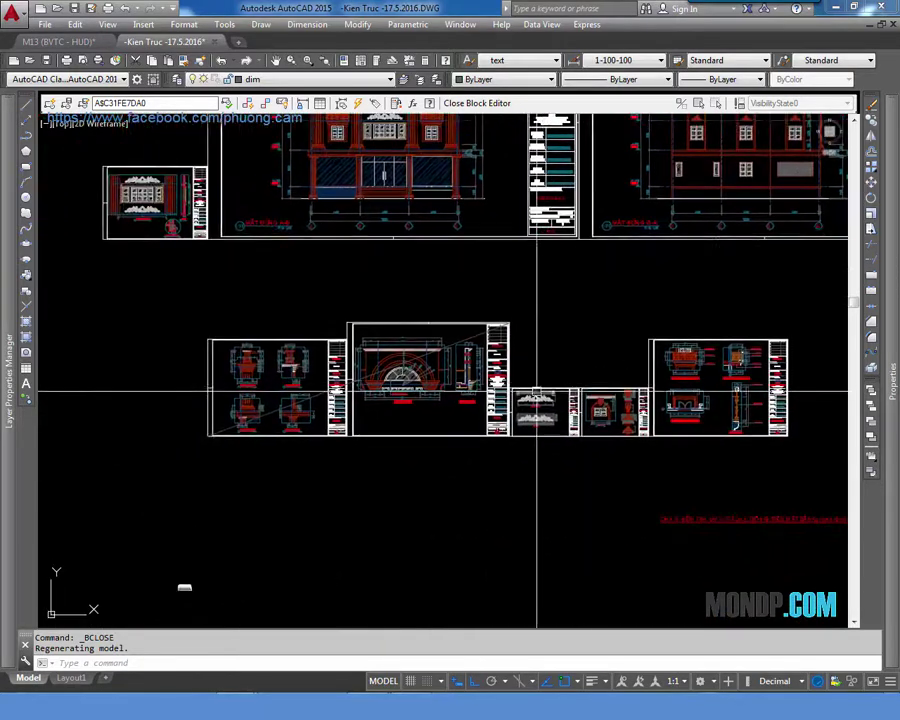
scroll(271, 393, up, 5)
middle_drag(291, 380, 421, 370)
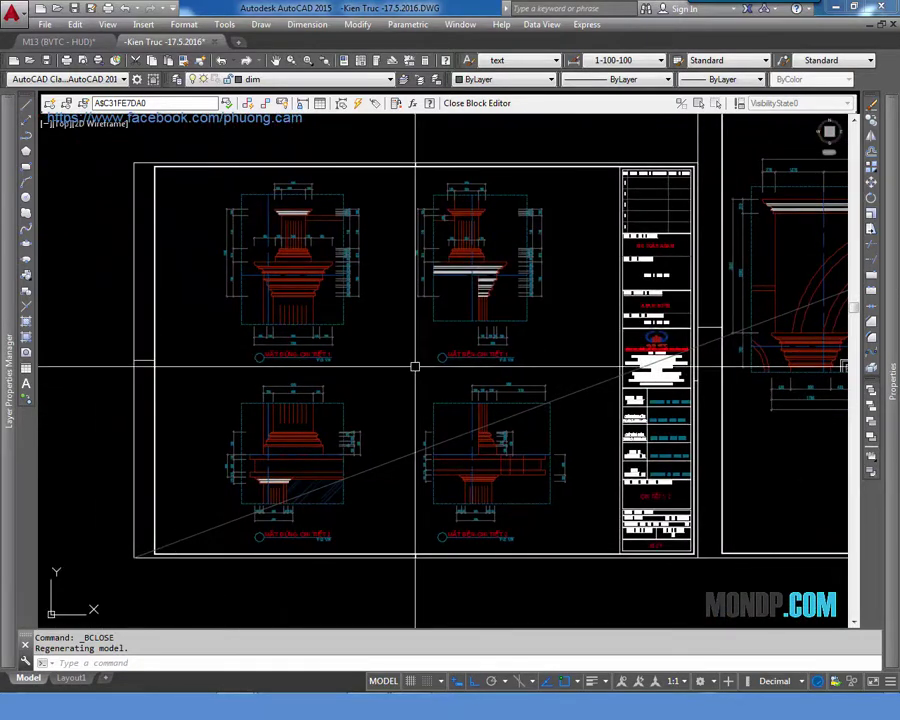
scroll(414, 367, down, 3)
middle_drag(534, 366, 578, 372)
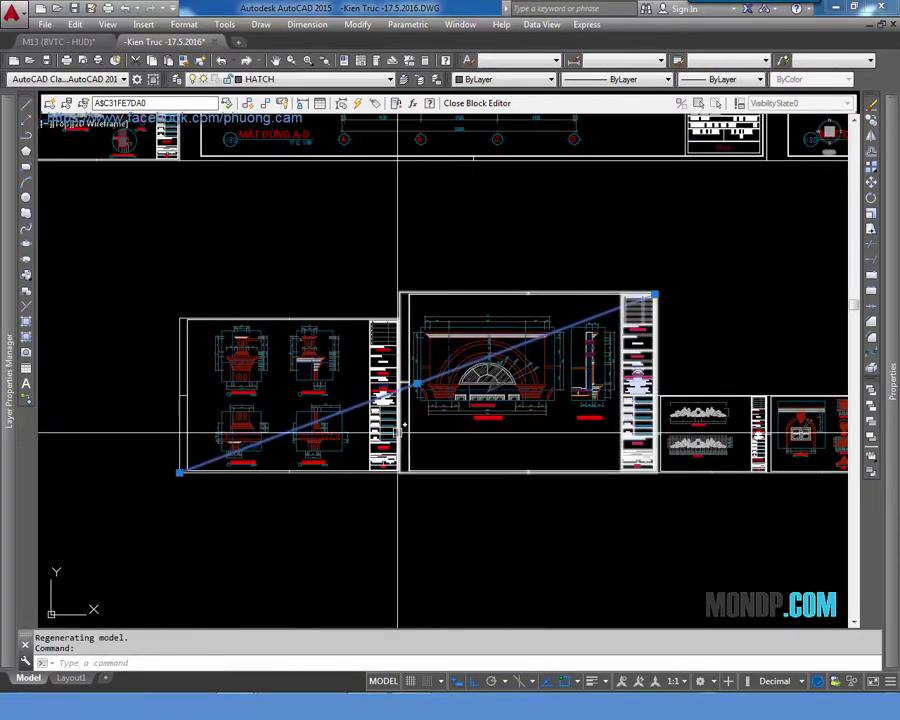
text(E)
key(Return)
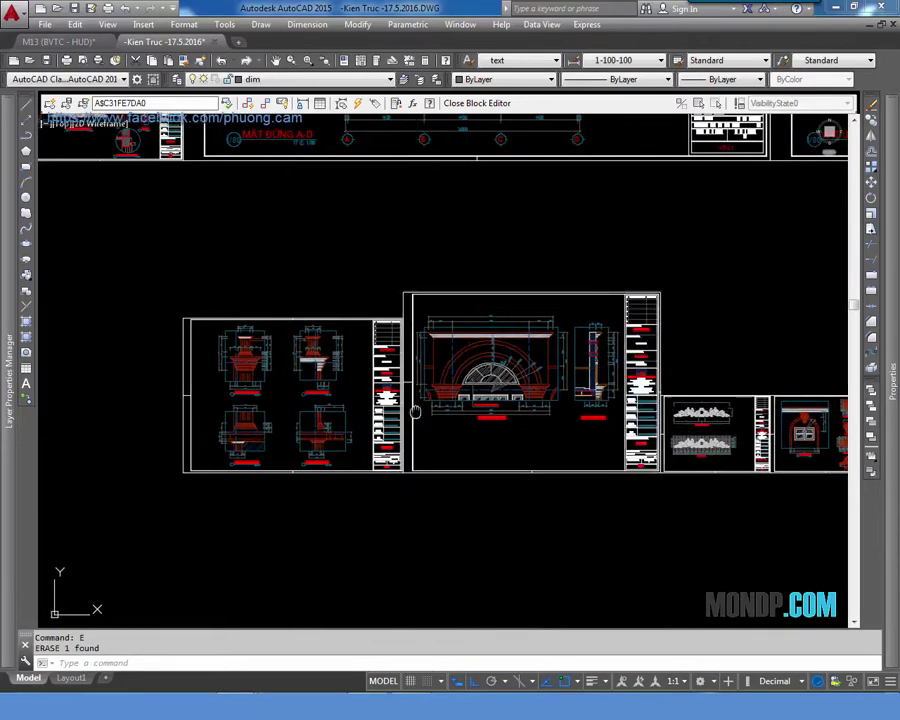
Zoom back in over the column capital detail sheet
mouse_move(316, 407)
middle_down()
mouse_move(382, 390)
mouse_move(442, 416)
middle_up()
scroll(348, 353, up, 3)
scroll(348, 353, up, 2)
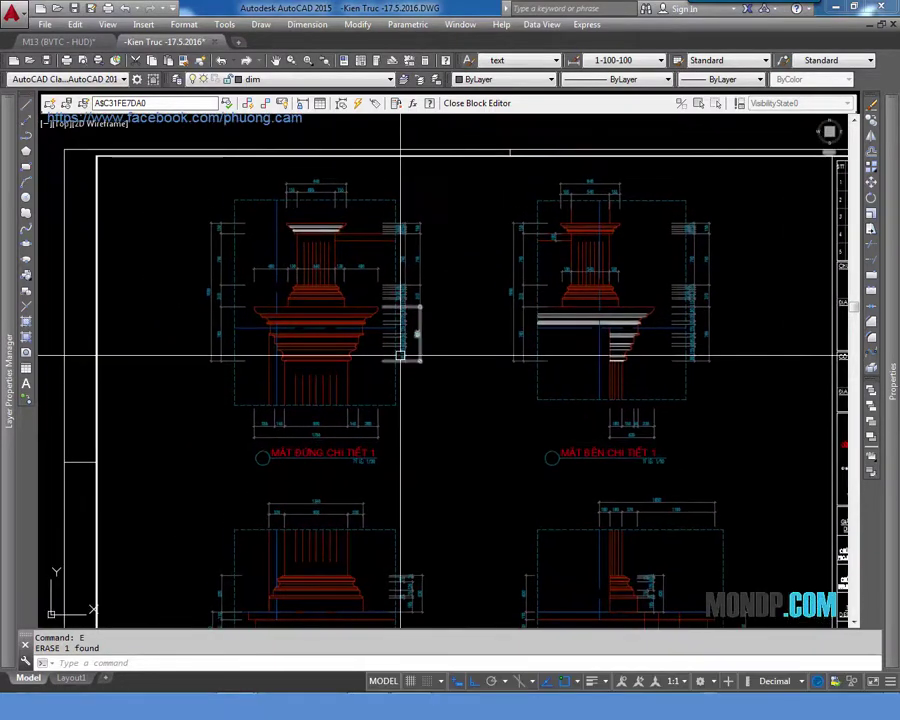
scroll(402, 358, up, 2)
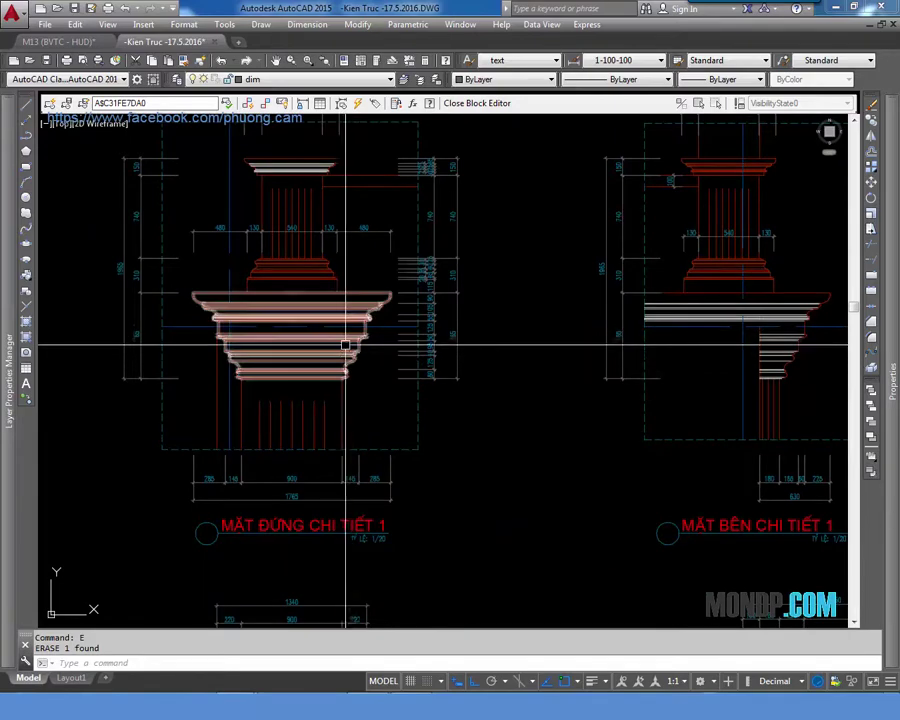
scroll(348, 346, down, 2)
middle_drag(352, 340, 356, 370)
Select the capital's cornice block, then cancel and clear the selection
click(380, 384)
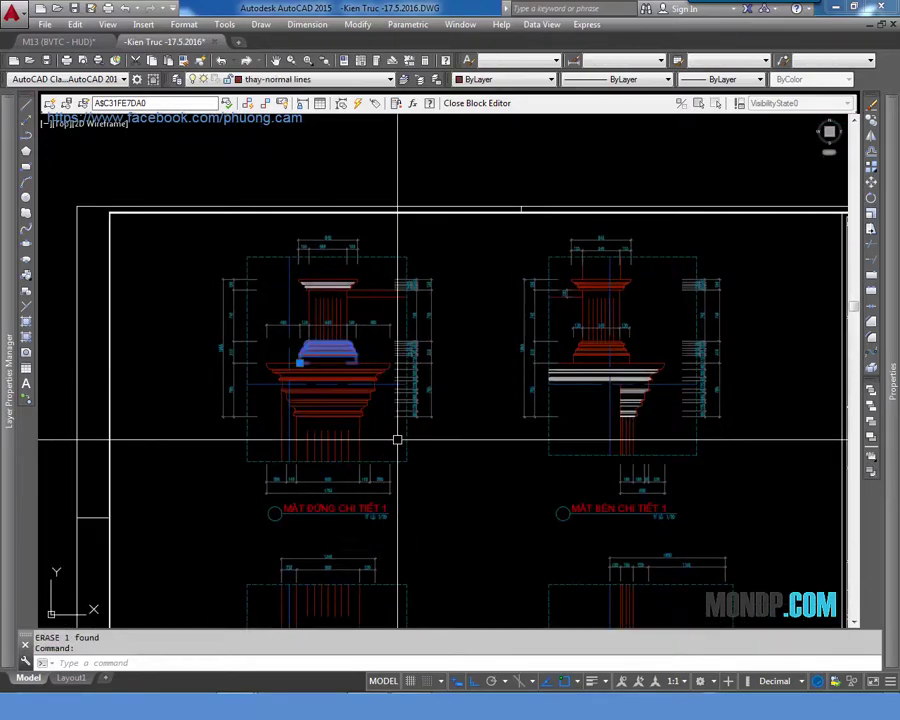
key(Escape)
scroll(338, 278, up, 2)
key(Escape)
scroll(416, 243, down, 5)
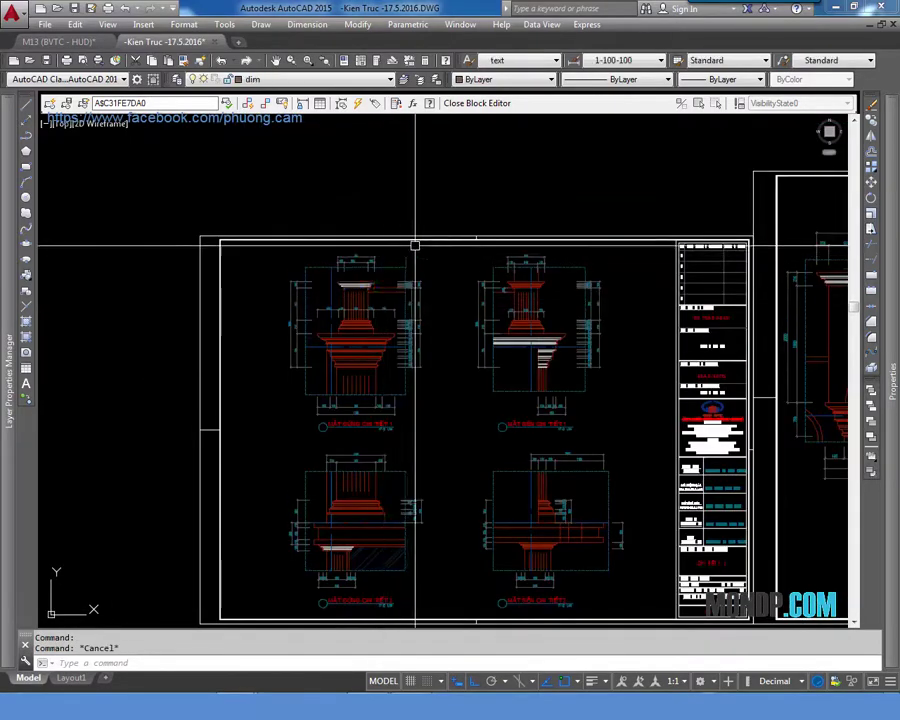
scroll(416, 261, up, 5)
scroll(402, 311, down, 2)
scroll(402, 311, down, 2)
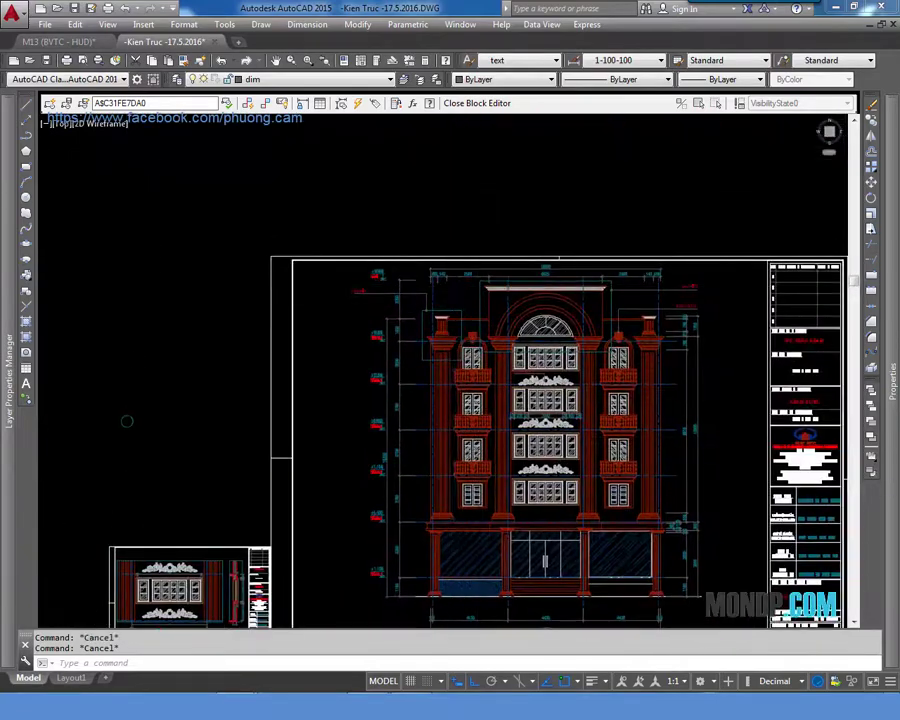
scroll(465, 260, up, 4)
Start COPY and window-select the upper-left column's objects
text(co)
key(Return)
drag(474, 310, 411, 423)
Copy the column capital with a crossing window and place the copy nearby
key(Escape)
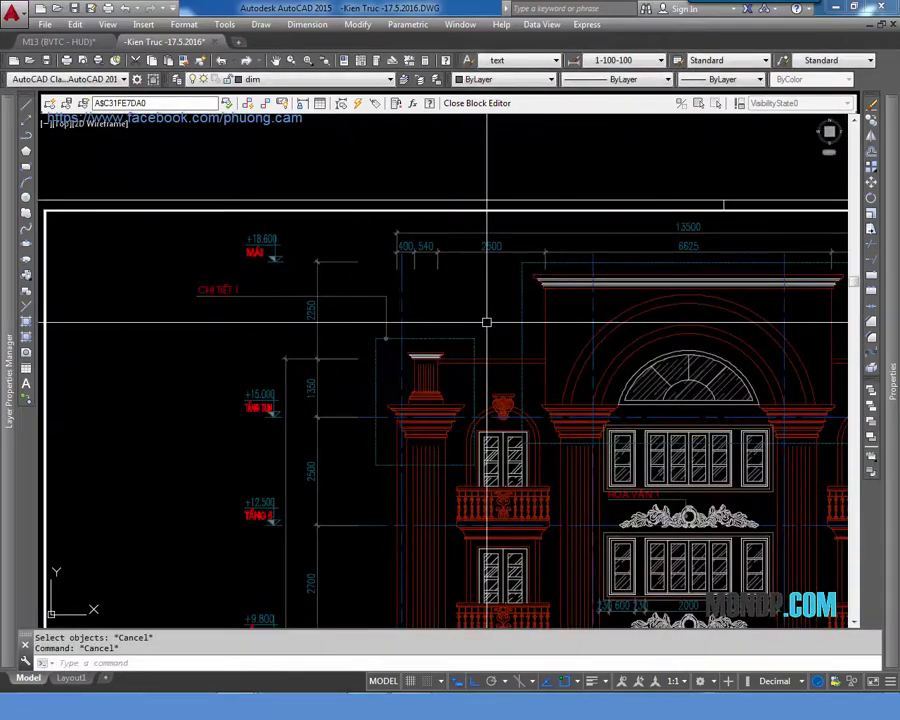
key(Return)
click(492, 302)
click(340, 485)
key(Return)
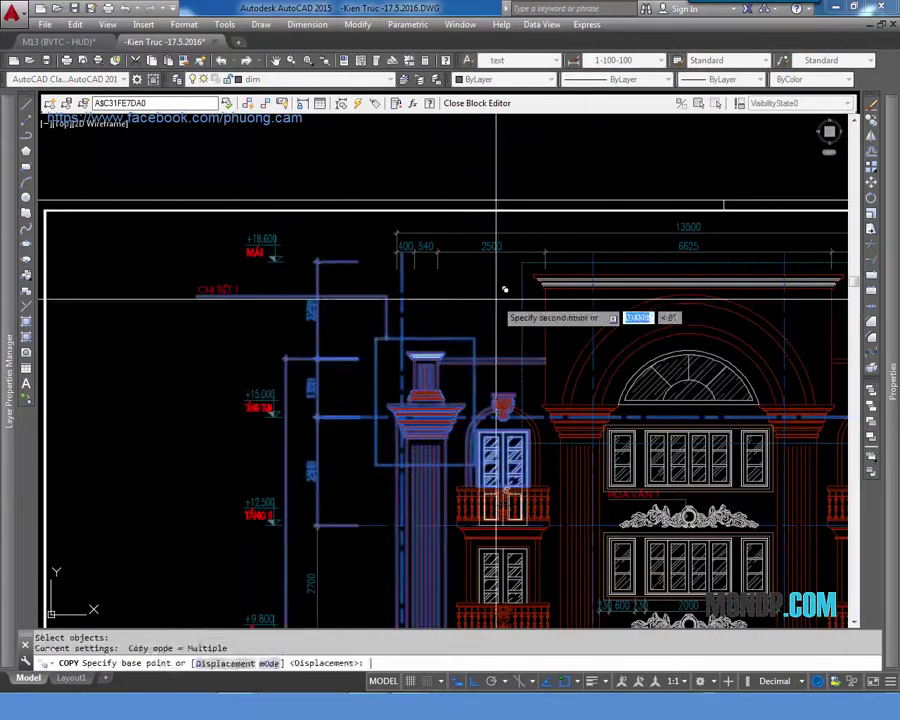
click(486, 298)
scroll(280, 344, down, 3)
scroll(468, 246, up, 2)
scroll(403, 238, up, 2)
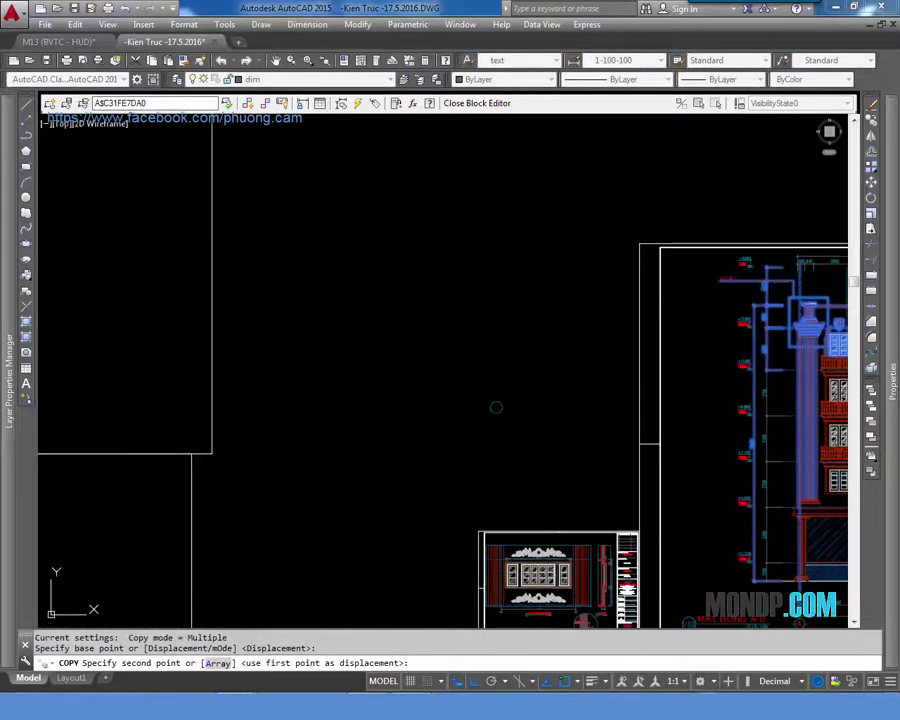
click(402, 321)
key(Escape)
scroll(402, 314, up, 2)
scroll(440, 257, up, 2)
scroll(440, 257, down, 2)
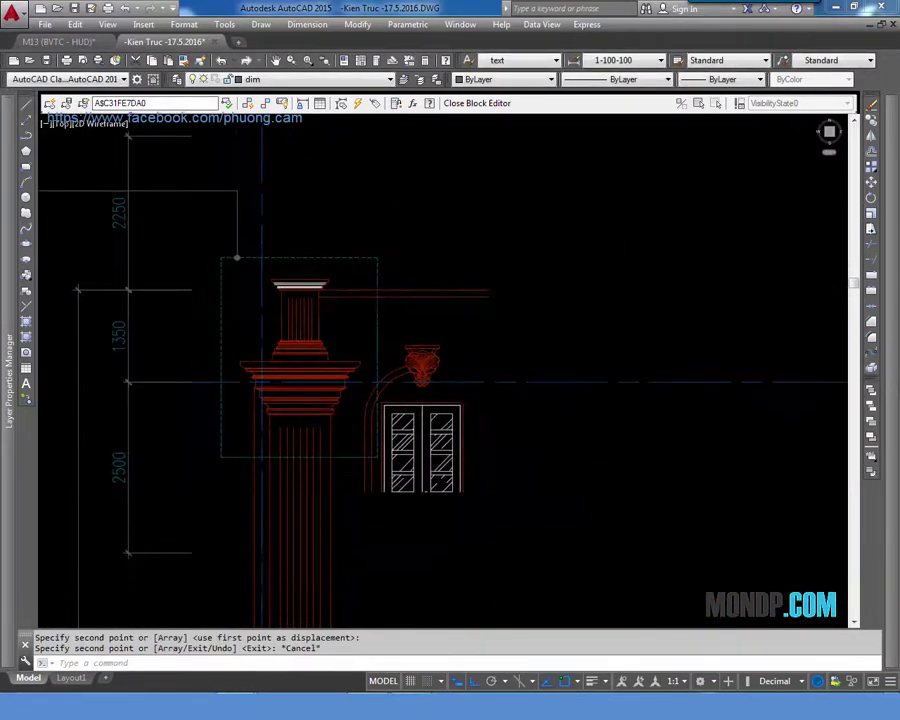
scroll(382, 296, up, 2)
text(EX)
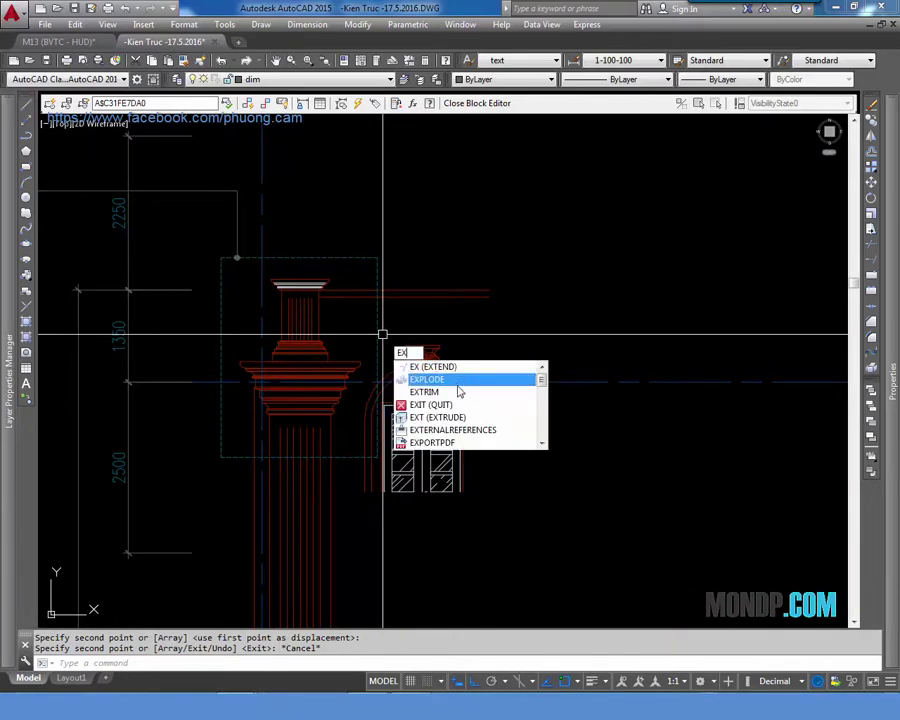
Trim away every line outside the capital's boundary with EXTRIM
click(457, 393)
click(377, 273)
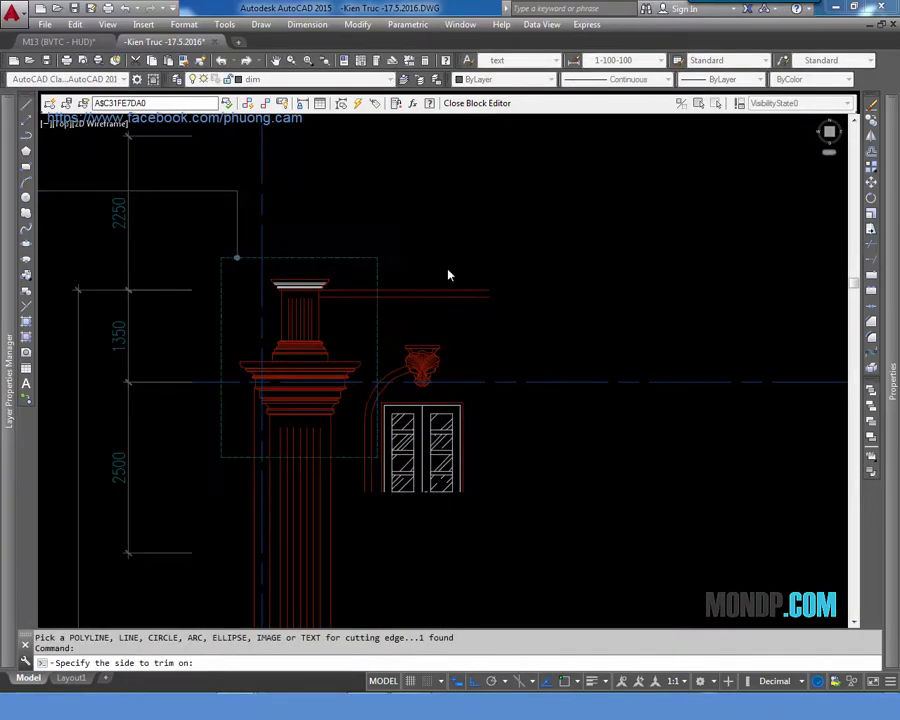
click(447, 278)
Erase the capital ornament and the door from the copy
drag(514, 300, 404, 523)
text(e)
key(Return)
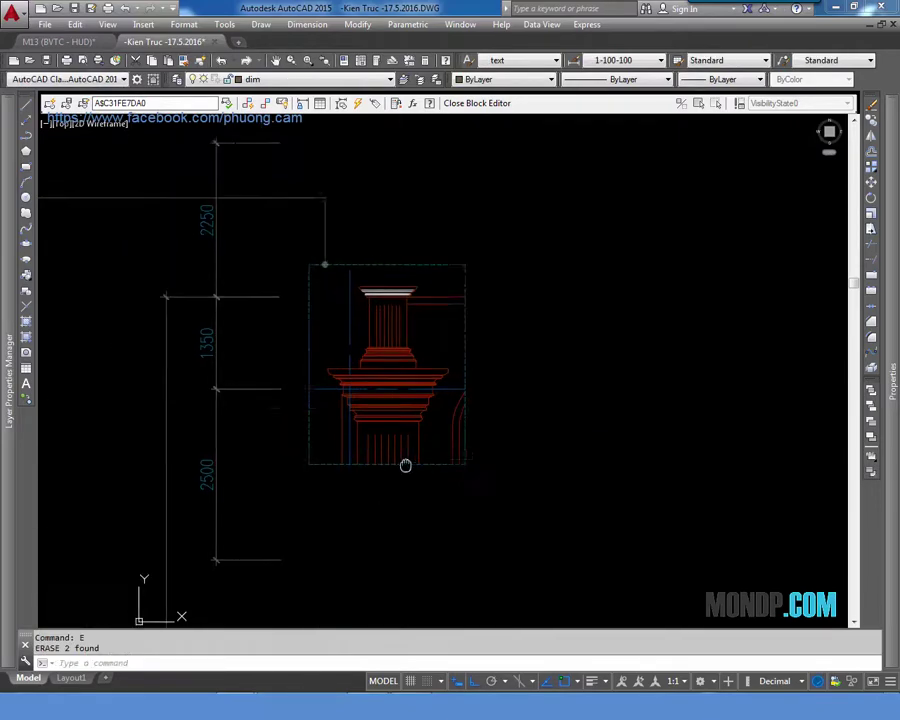
scroll(386, 326, down, 3)
scroll(377, 233, up, 1)
Erase the surrounding dimension lines and the stray lines left behind
click(377, 233)
click(273, 437)
text(e)
key(Return)
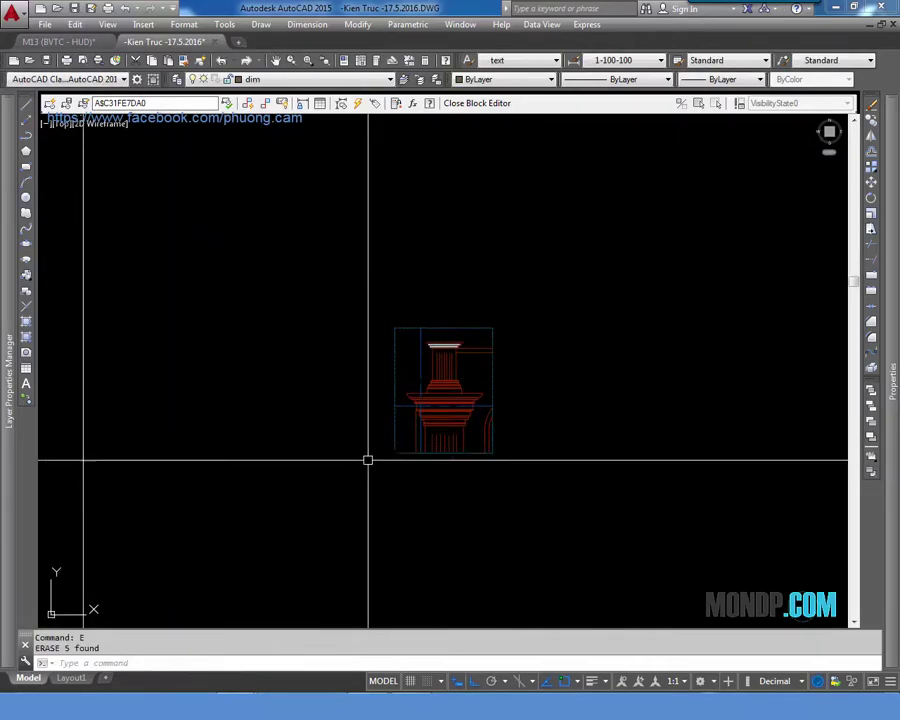
middle_drag(367, 458, 331, 345)
click(308, 250)
Erase the leftover line beside the capital
key(Escape)
key(Escape)
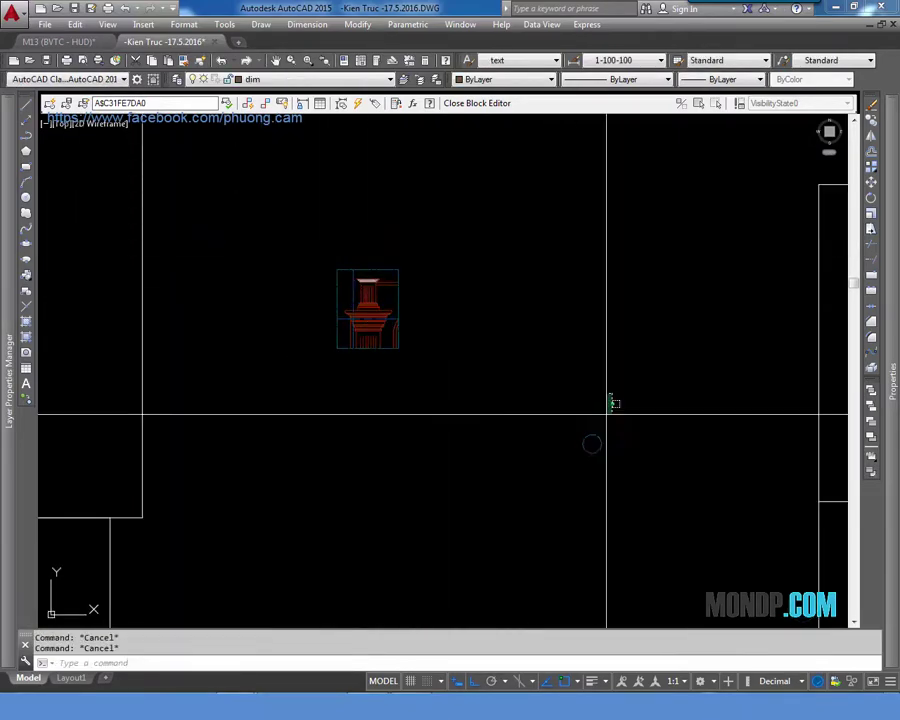
click(520, 440)
click(458, 474)
text(e)
key(Return)
Select the capital for a move with ortho off, then cancel the move
middle_drag(411, 373, 474, 386)
text(m)
key(Return)
click(396, 276)
click(498, 402)
key(Return)
click(510, 330)
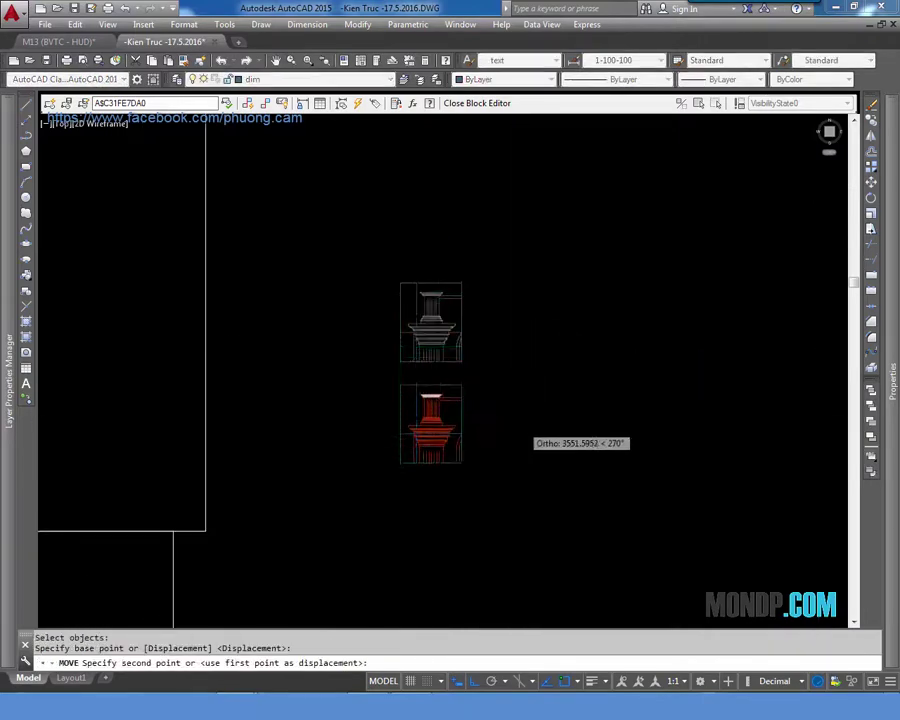
key(F8)
middle_drag(466, 530, 370, 344)
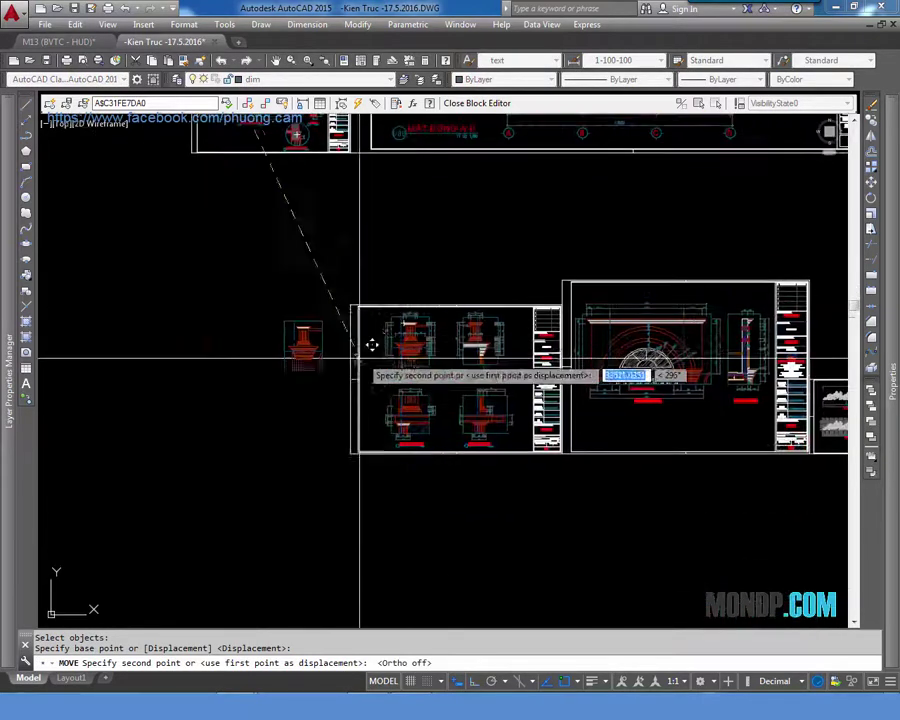
scroll(370, 344, up, 3)
key(Escape)
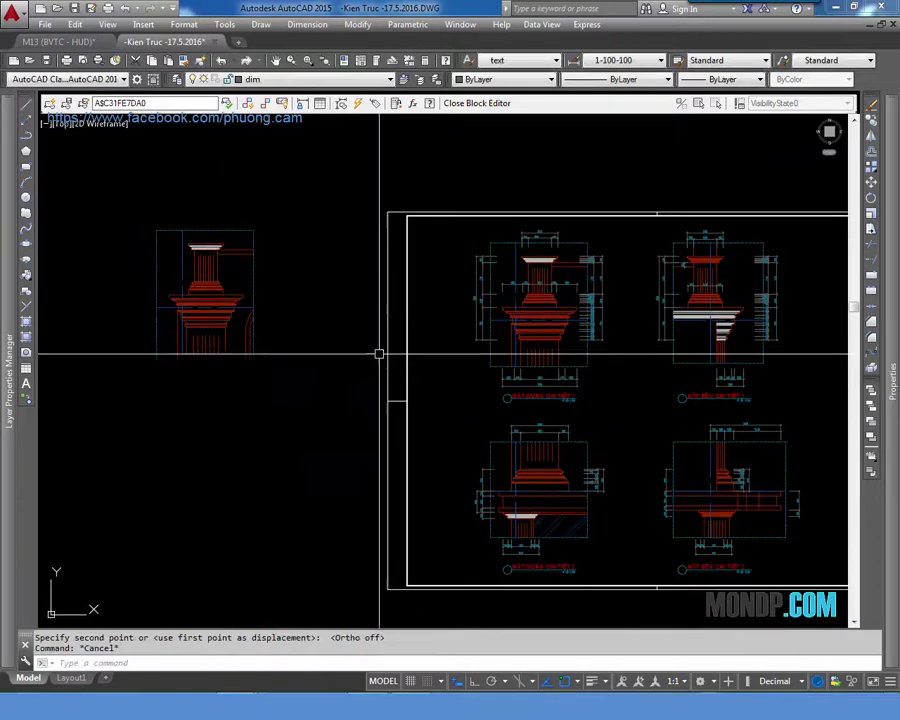
Zoom and pan until the facade elevation drawings are in view
scroll(510, 374, down, 1)
scroll(580, 350, up, 3)
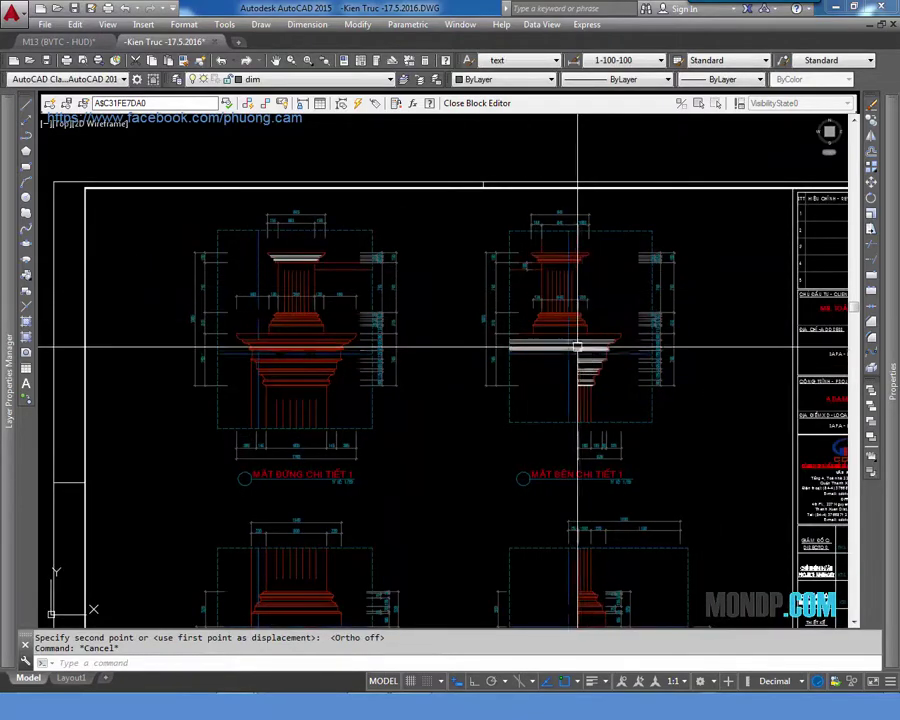
scroll(577, 346, down, 5)
scroll(375, 330, up, 2)
scroll(400, 320, down, 5)
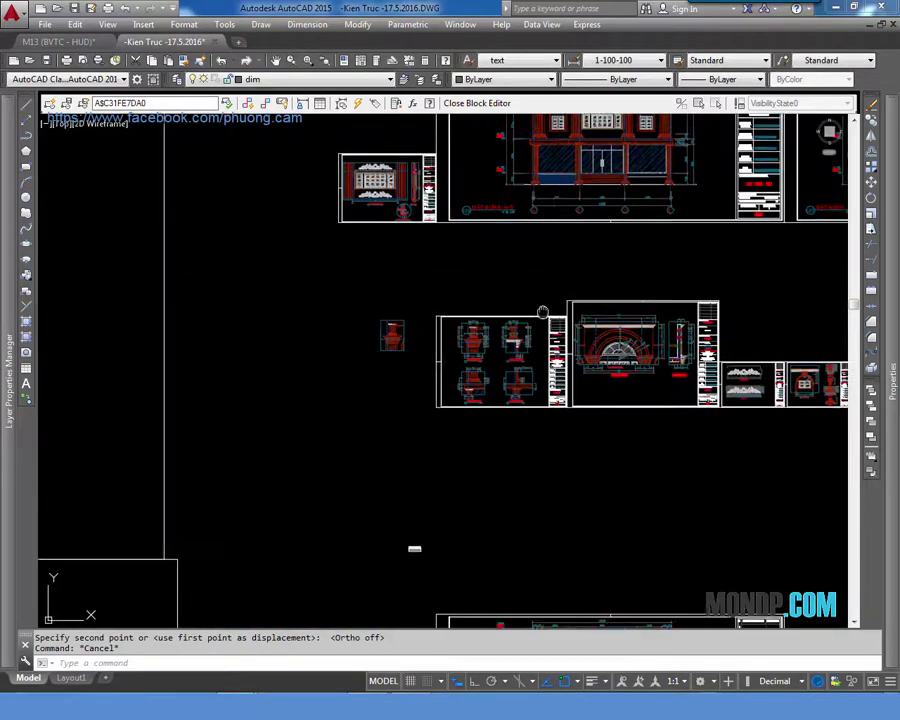
scroll(516, 346, up, 4)
scroll(230, 574, up, 2)
middle_drag(230, 574, 212, 689)
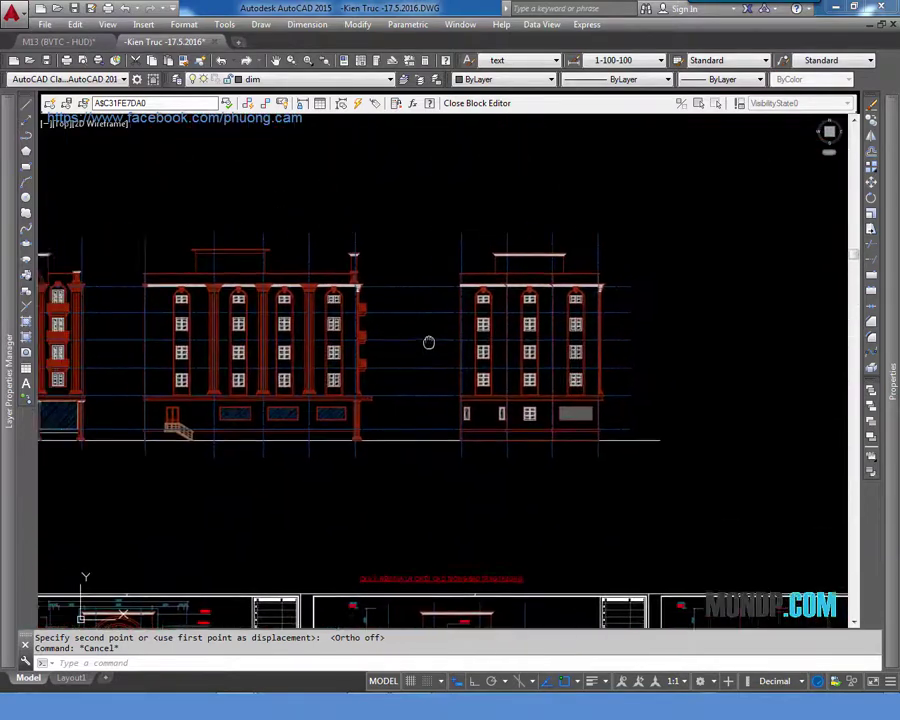
Pan across both facade elevations to locate the column top
middle_drag(428, 342, 530, 350)
scroll(496, 273, up, 2)
key(Escape)
scroll(496, 273, up, 3)
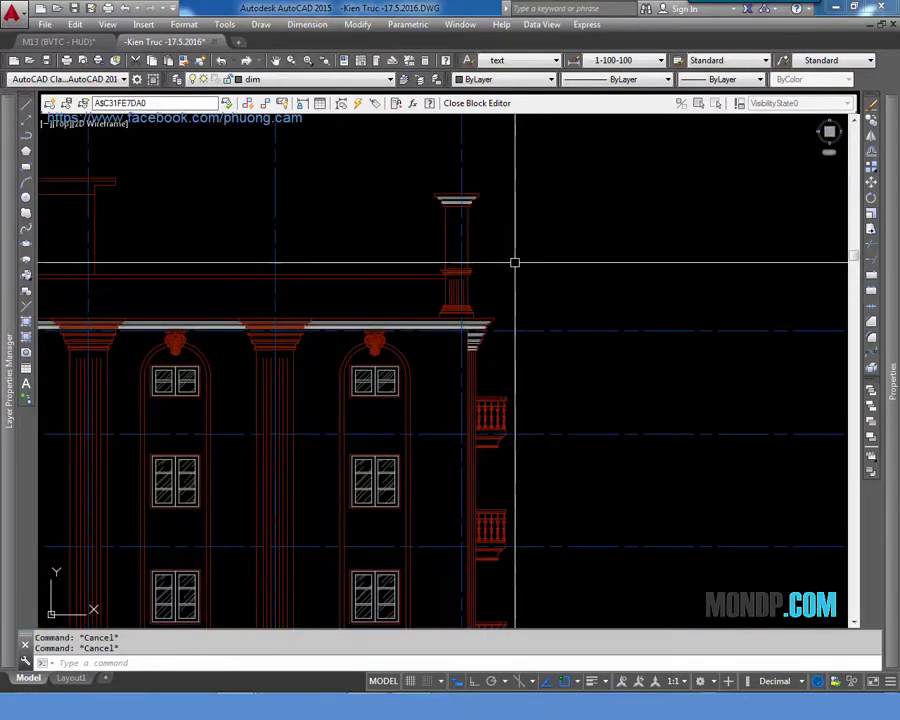
text(rec)
scroll(490, 300, down, 4)
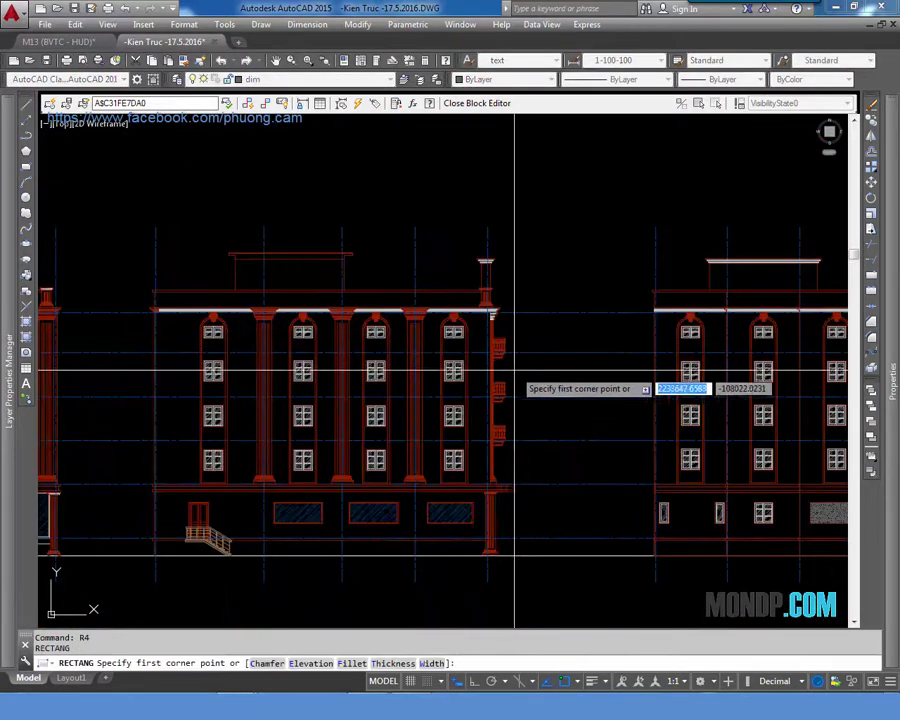
middle_drag(516, 366, 830, 386)
key(Escape)
text(c)
key(Return)
scroll(374, 338, down, 5)
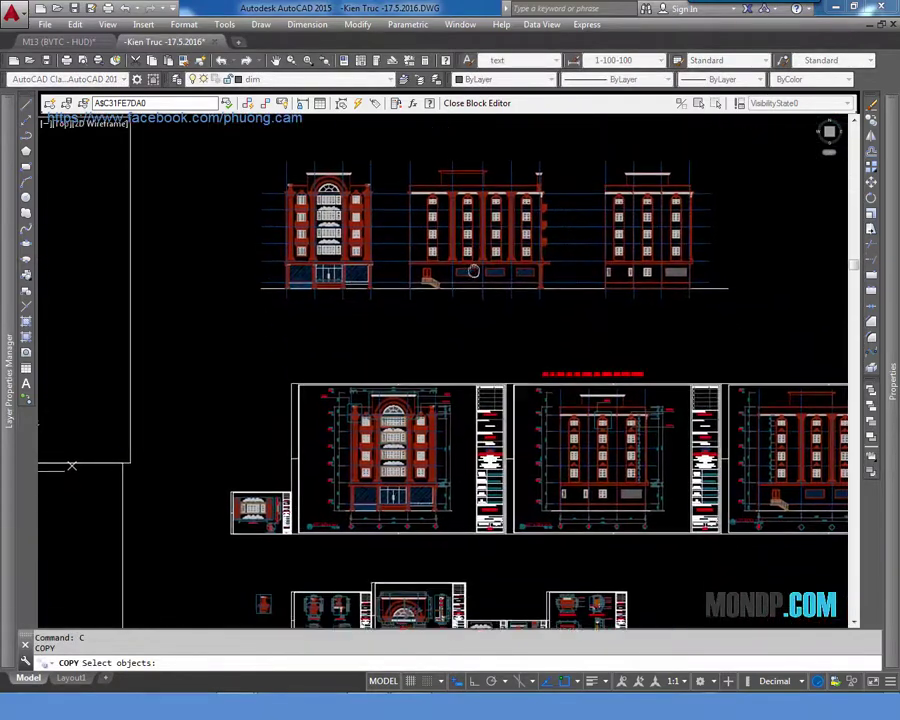
middle_drag(592, 372, 392, 380)
scroll(664, 432, up, 5)
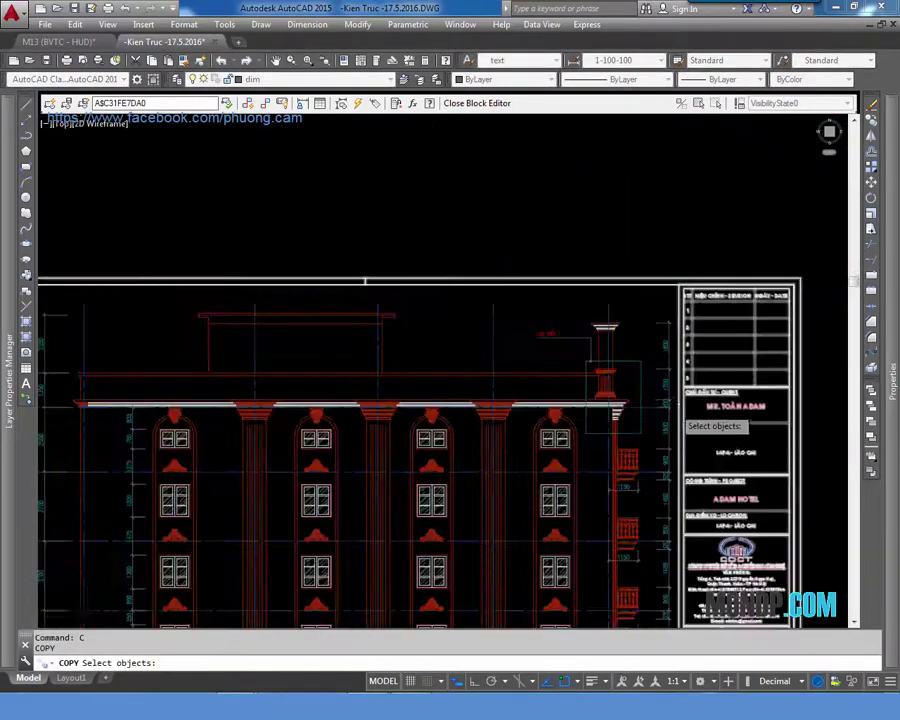
scroll(507, 293, up, 3)
key(Escape)
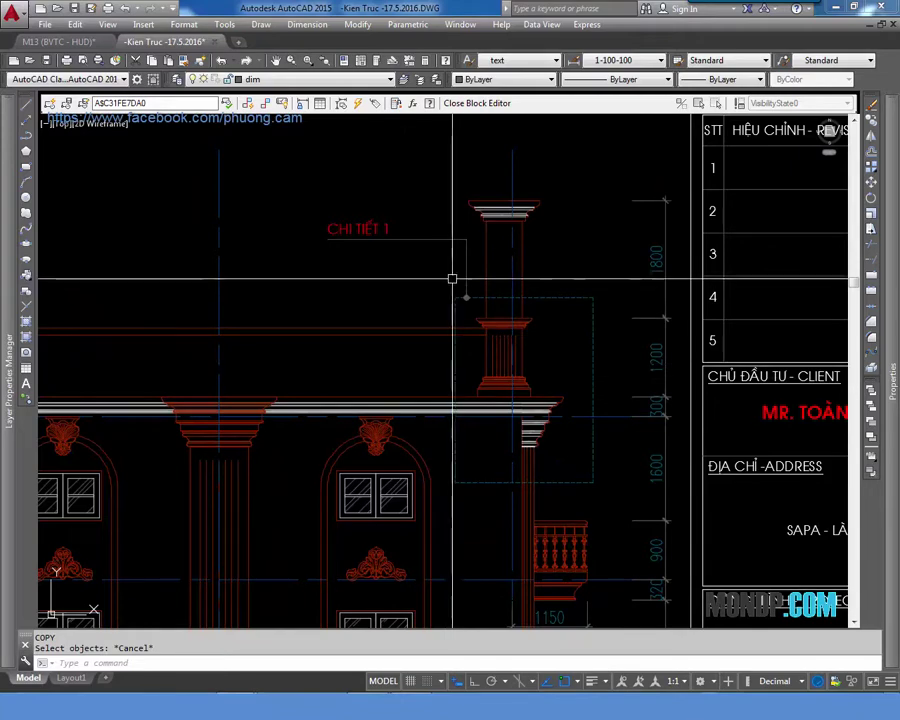
text(c)
Copy the column top off the facade sheet
key(Return)
click(594, 272)
click(462, 479)
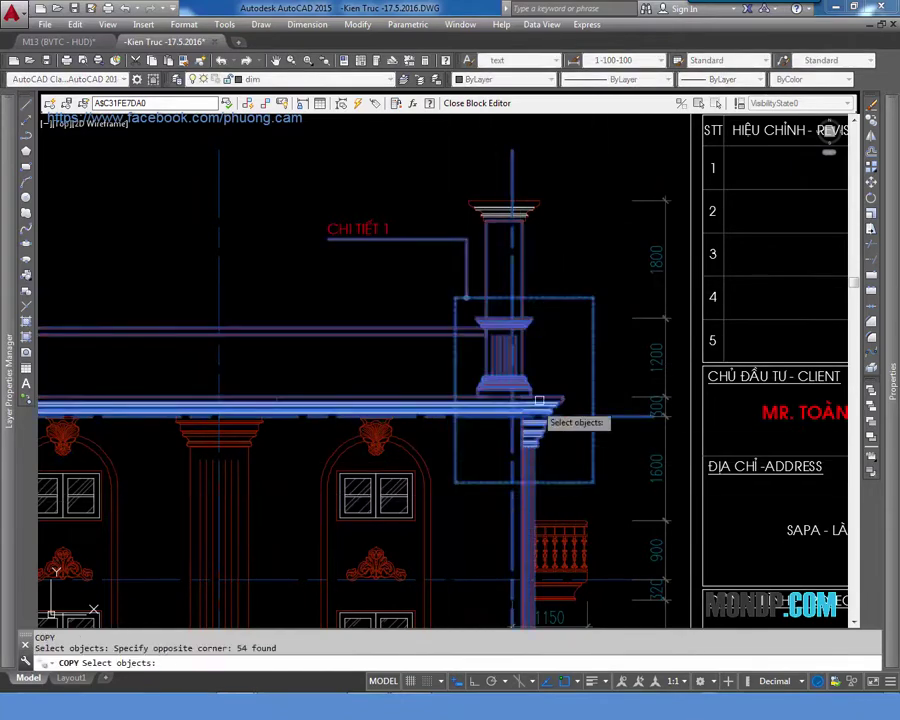
key(Return)
click(599, 364)
scroll(270, 309, down, 4)
scroll(185, 290, up, 5)
middle_drag(384, 350, 582, 277)
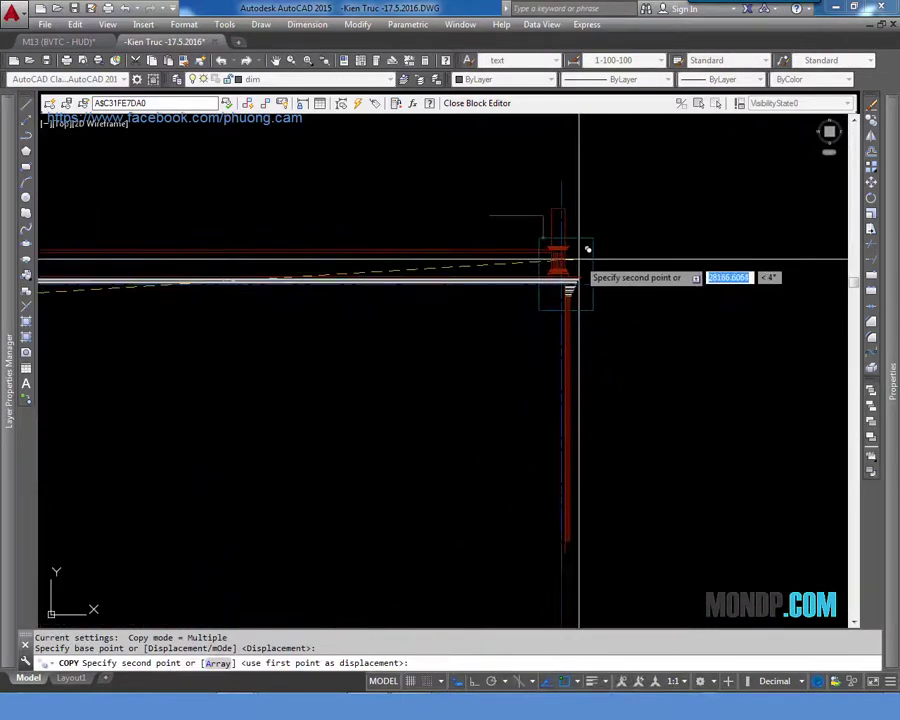
key(Escape)
middle_drag(628, 350, 563, 376)
text(EX)
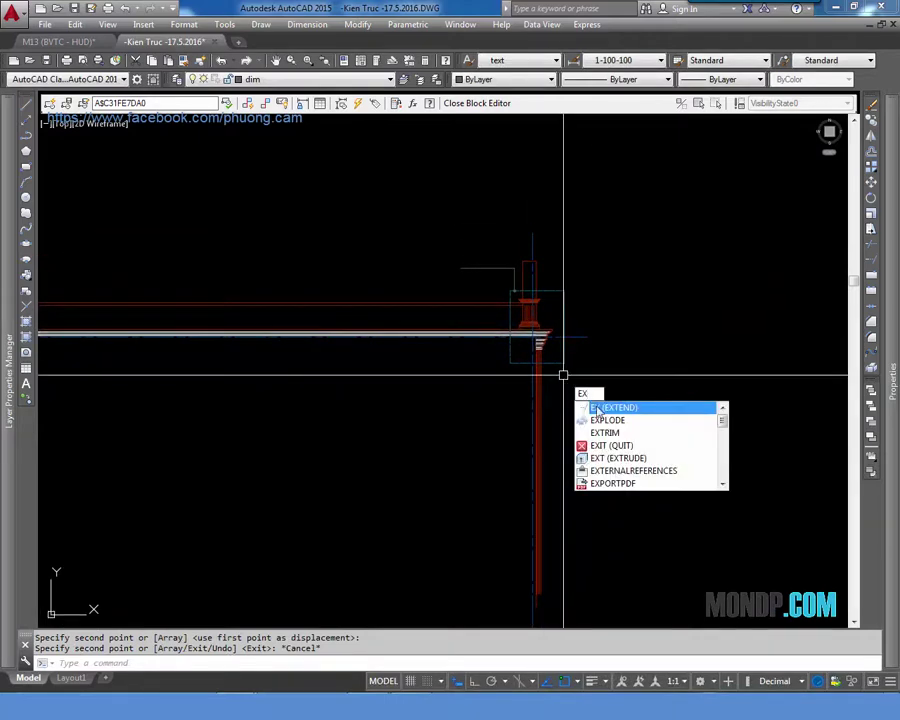
Trim the copied column top to its block boundary with EXTRIM
click(604, 432)
click(566, 317)
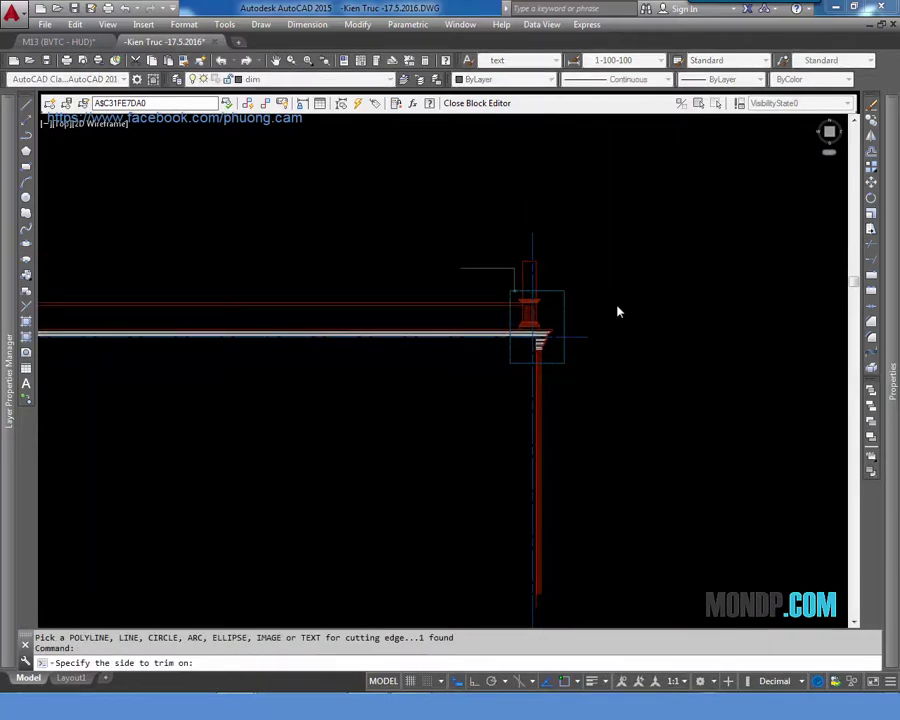
click(496, 272)
click(514, 268)
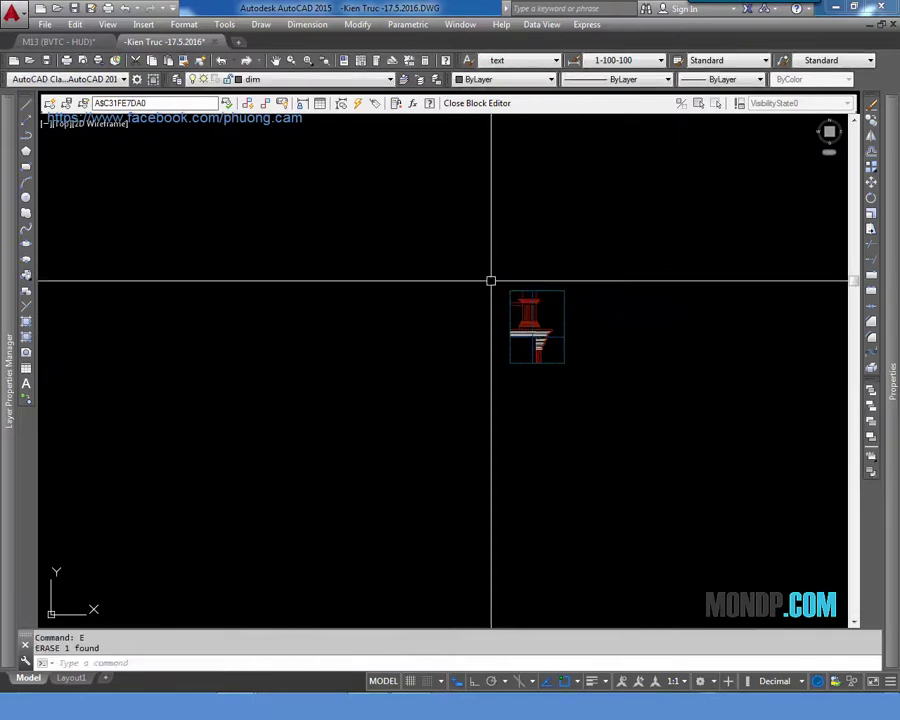
Move the trimmed capital next to the first capital drawing
text(m)
key(Return)
click(478, 259)
click(591, 397)
scroll(565, 355, up, 5)
key(Return)
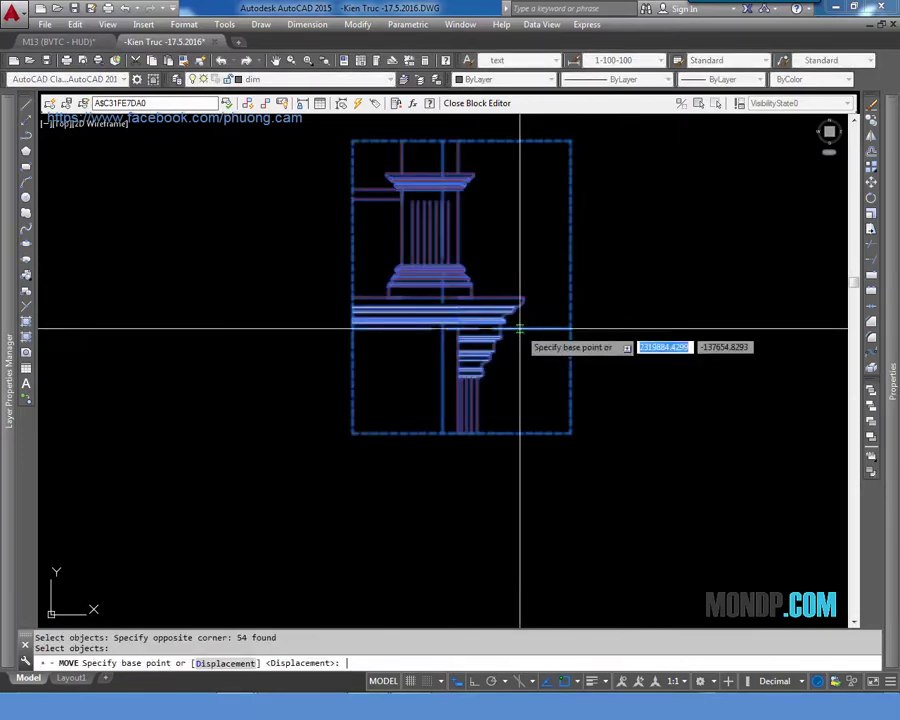
click(353, 338)
scroll(444, 362, down, 8)
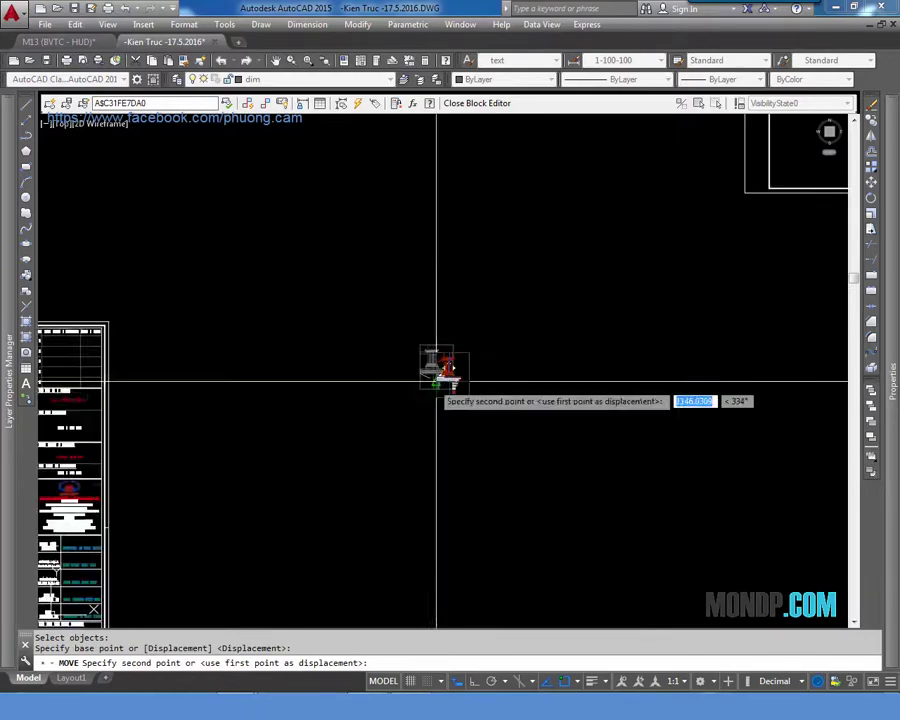
scroll(470, 380, up, 3)
scroll(510, 397, up, 2)
scroll(376, 392, up, 4)
scroll(404, 360, up, 3)
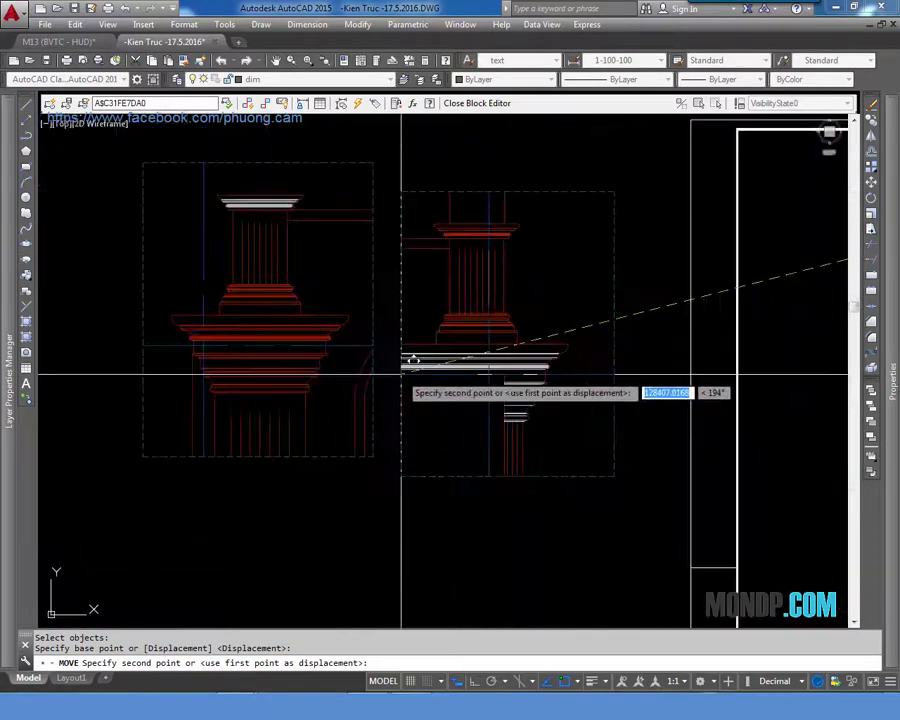
click(420, 336)
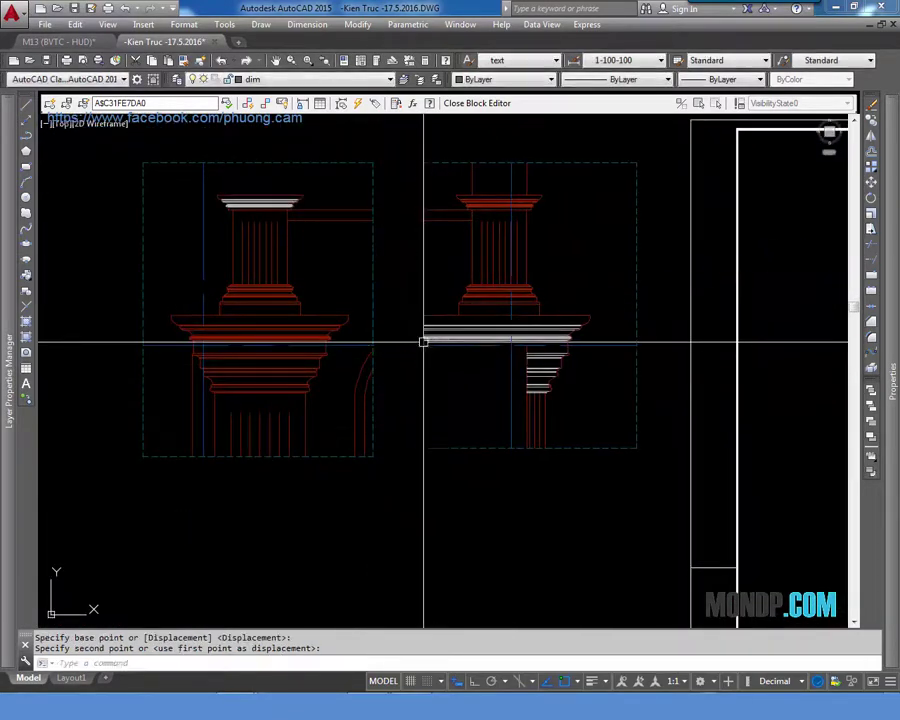
scroll(440, 443, down, 5)
Zoom in and out around the column capital detail sheet
scroll(540, 432, up, 2)
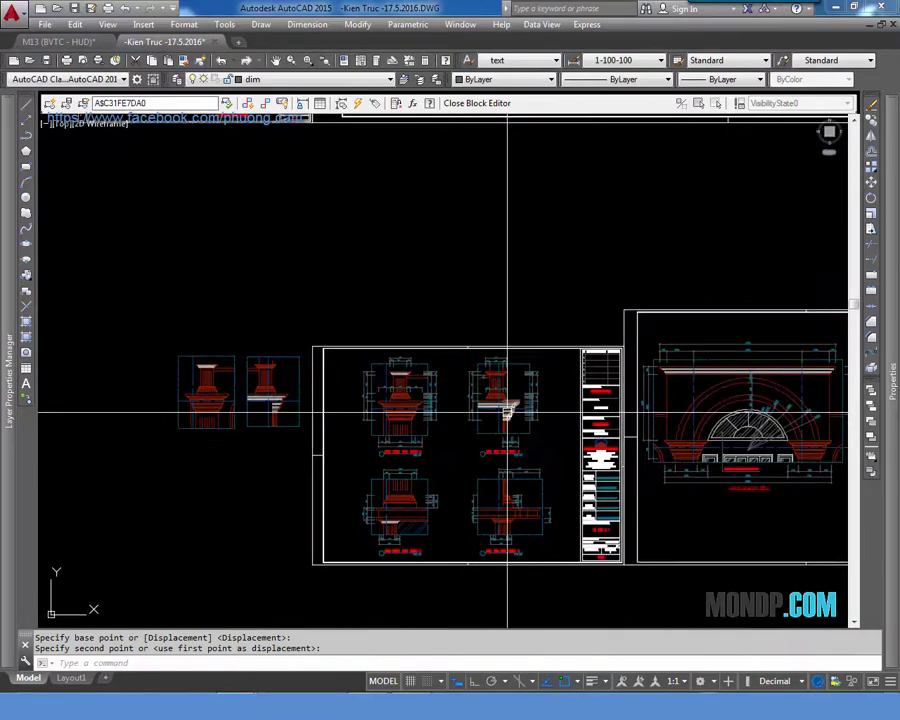
scroll(502, 414, up, 2)
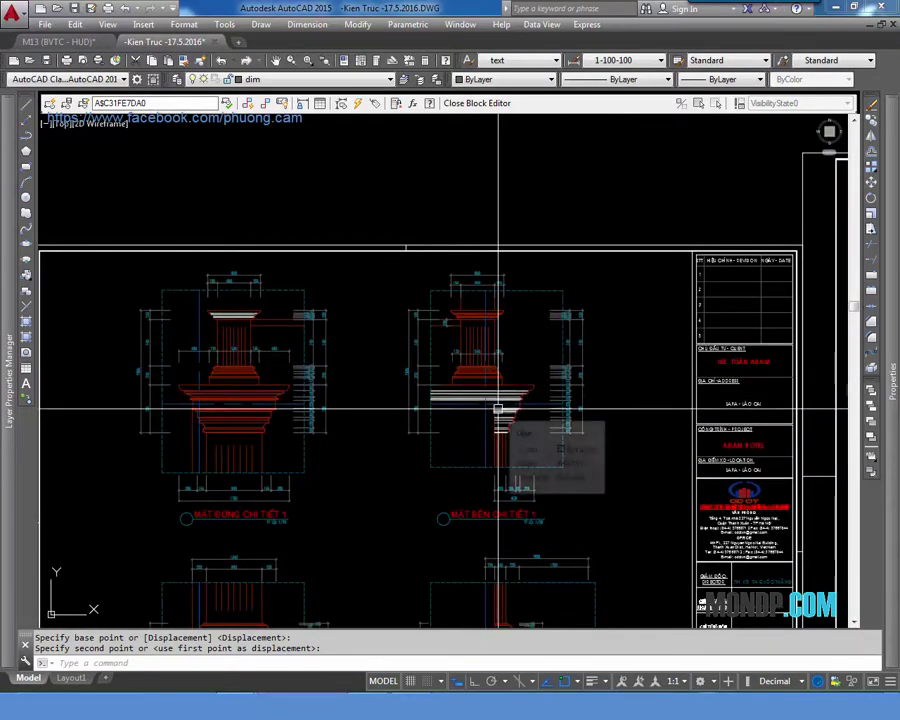
scroll(498, 400, down, 5)
scroll(408, 484, up, 2)
scroll(410, 470, up, 3)
scroll(432, 383, up, 1)
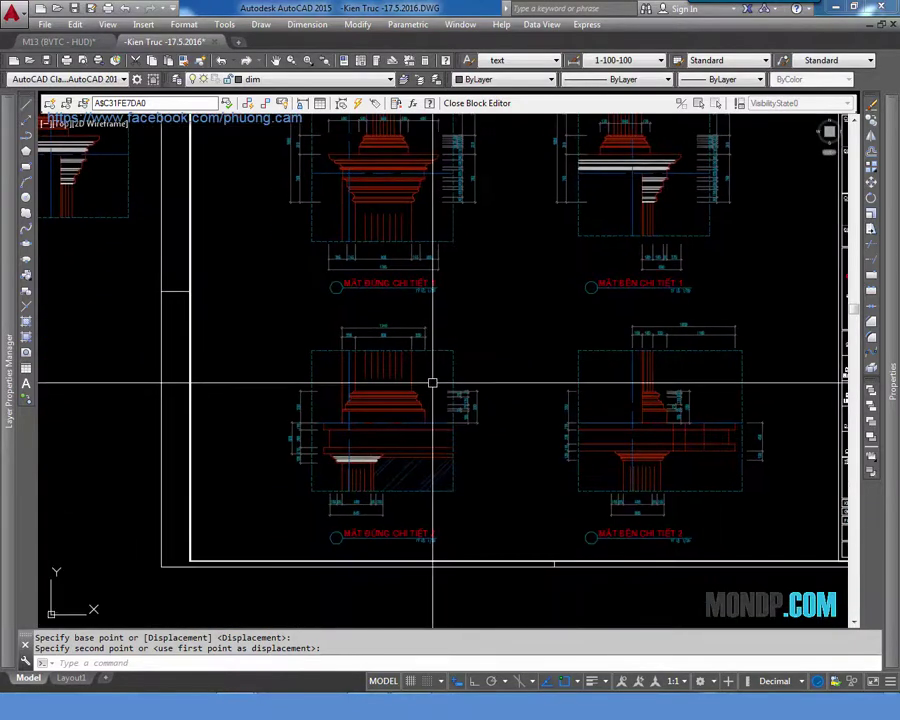
scroll(432, 528, up, 2)
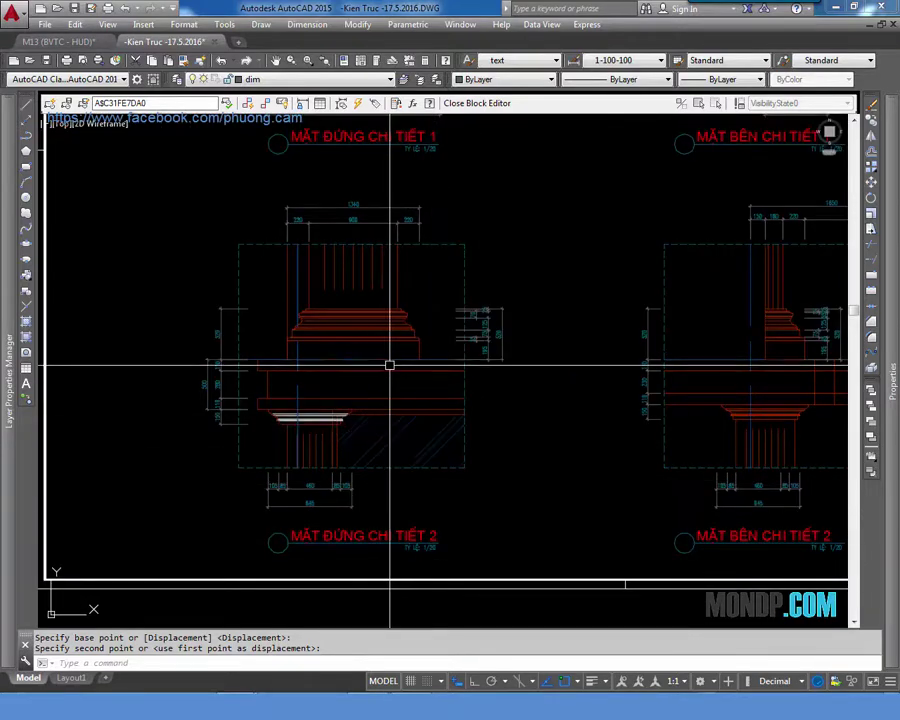
scroll(504, 384, down, 1)
scroll(504, 384, down, 1)
scroll(301, 420, up, 2)
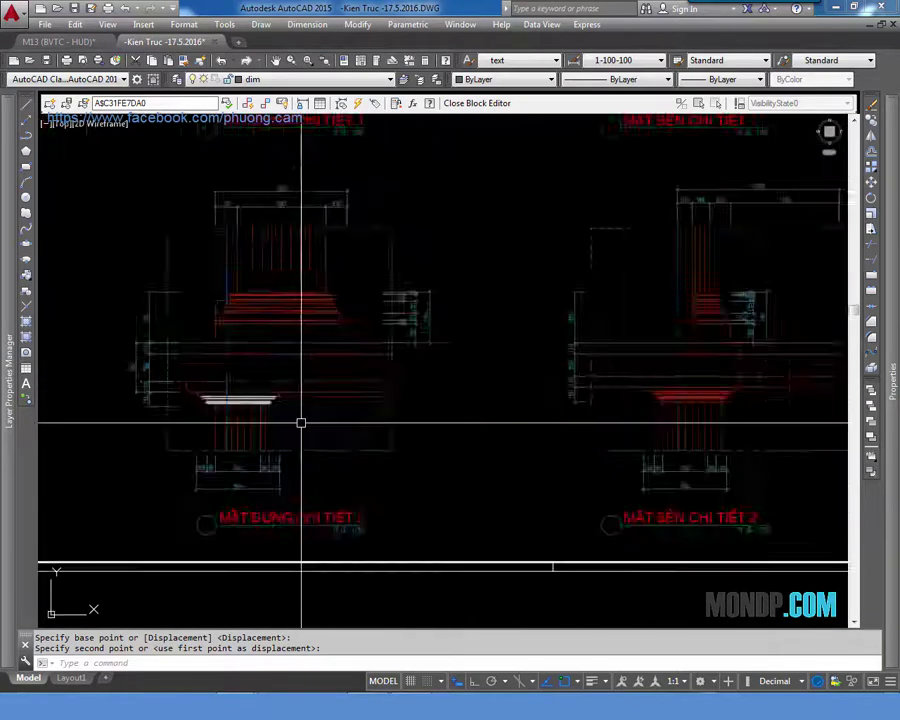
scroll(301, 420, up, 2)
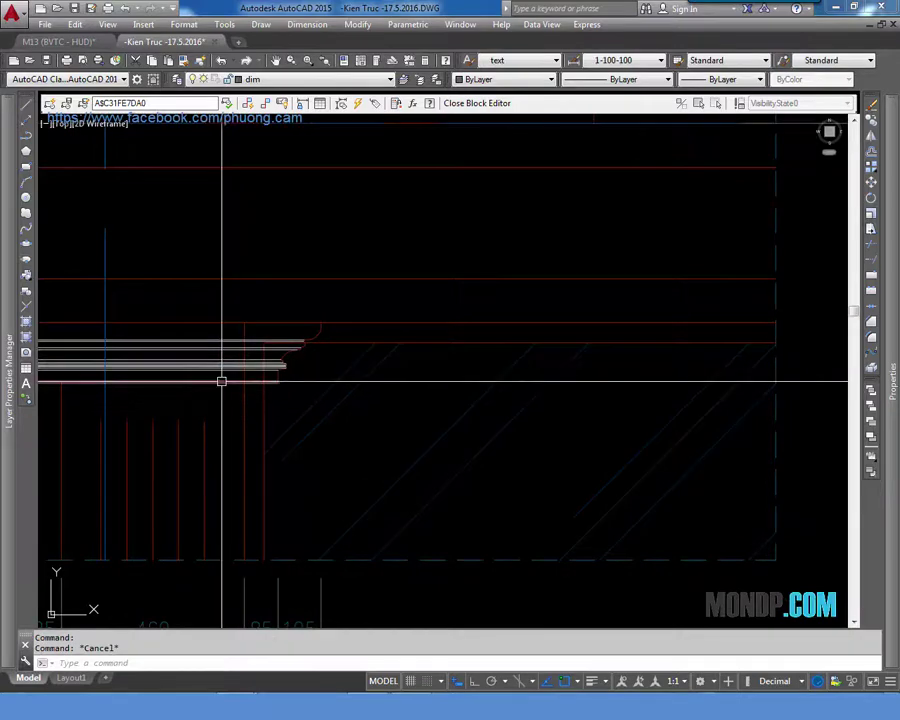
scroll(221, 381, down, 5)
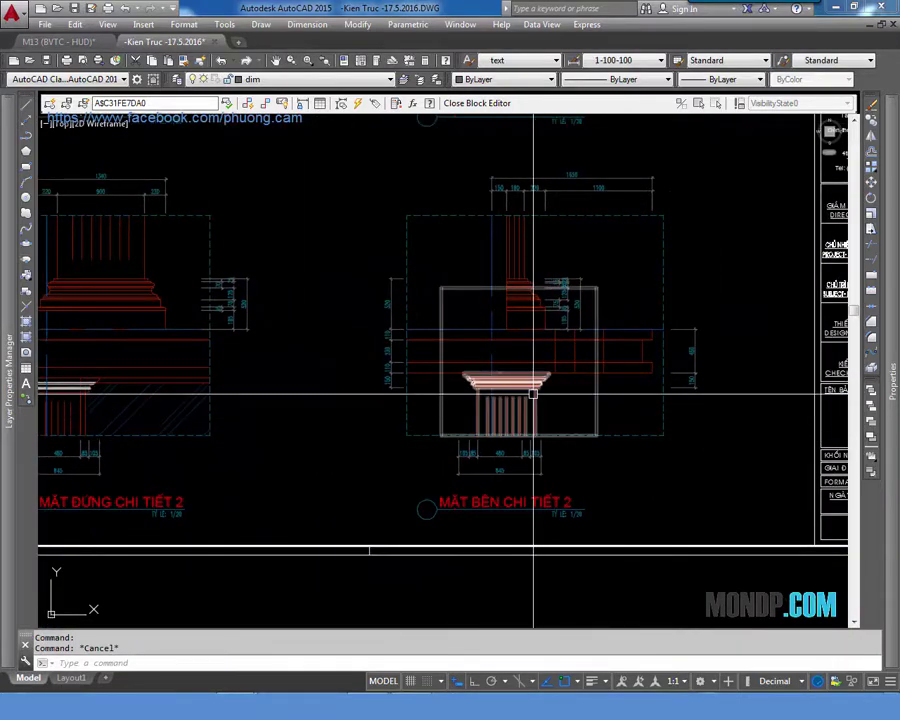
middle_drag(596, 441, 588, 444)
scroll(554, 390, down, 3)
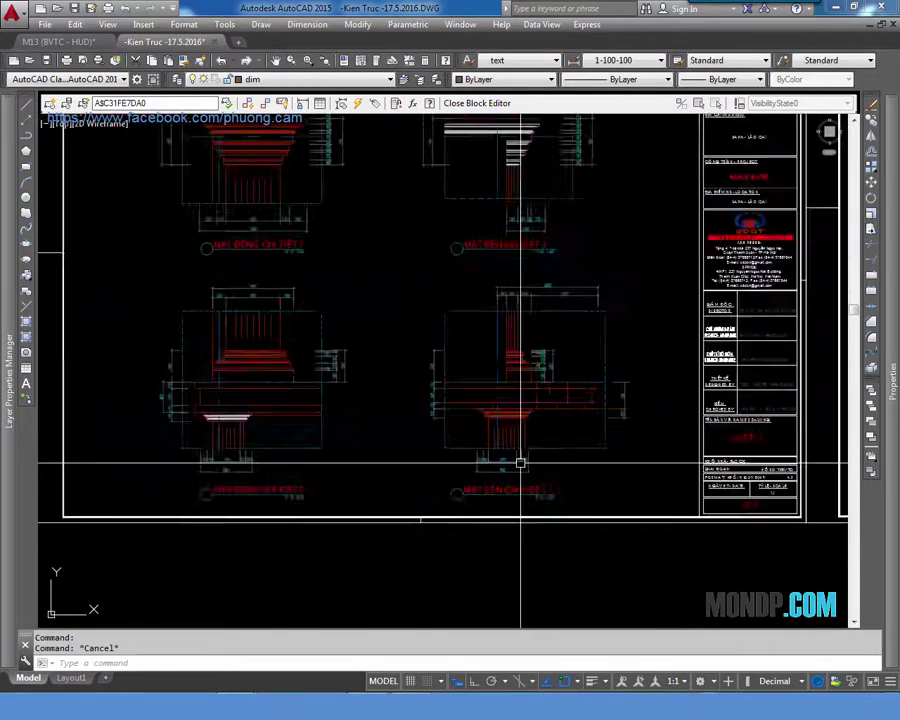
scroll(520, 462, down, 5)
scroll(536, 355, down, 5)
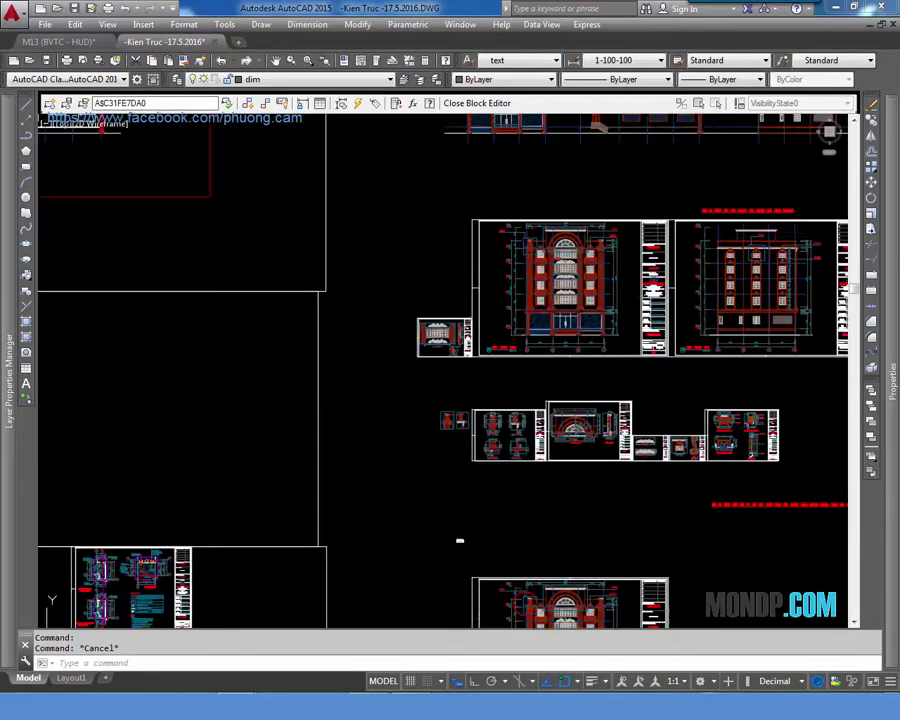
scroll(536, 355, up, 3)
scroll(532, 316, up, 2)
scroll(532, 320, down, 2)
Pan across the sheets and zoom into the front elevation's ground-floor columns
mouse_move(510, 340)
middle_down()
mouse_move(537, 344)
mouse_move(420, 382)
mouse_move(315, 388)
middle_up()
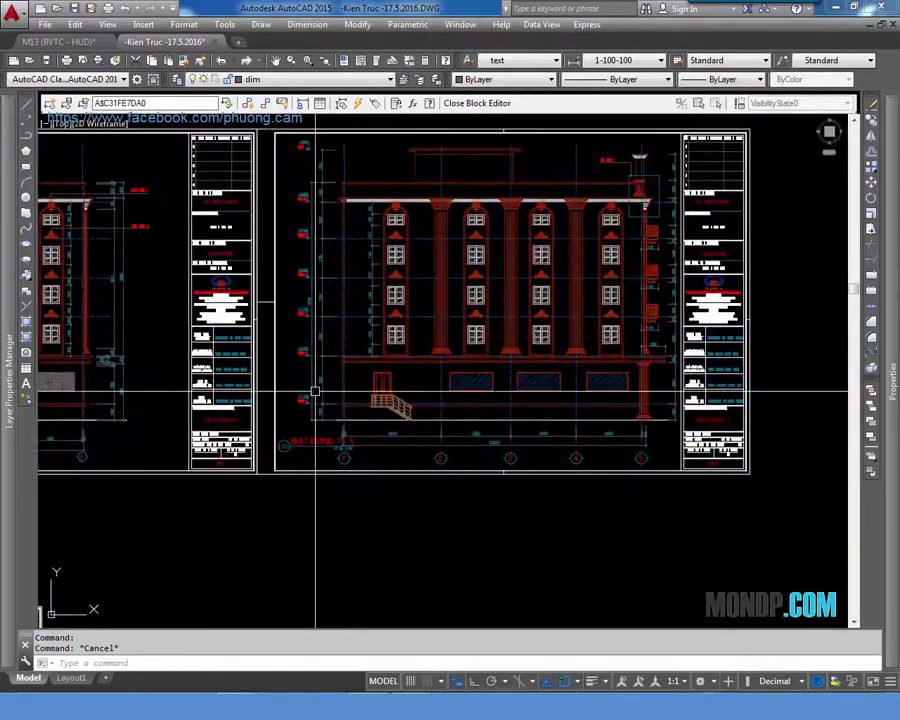
scroll(556, 392, down, 3)
middle_drag(250, 420, 580, 384)
scroll(467, 352, up, 5)
scroll(255, 237, up, 4)
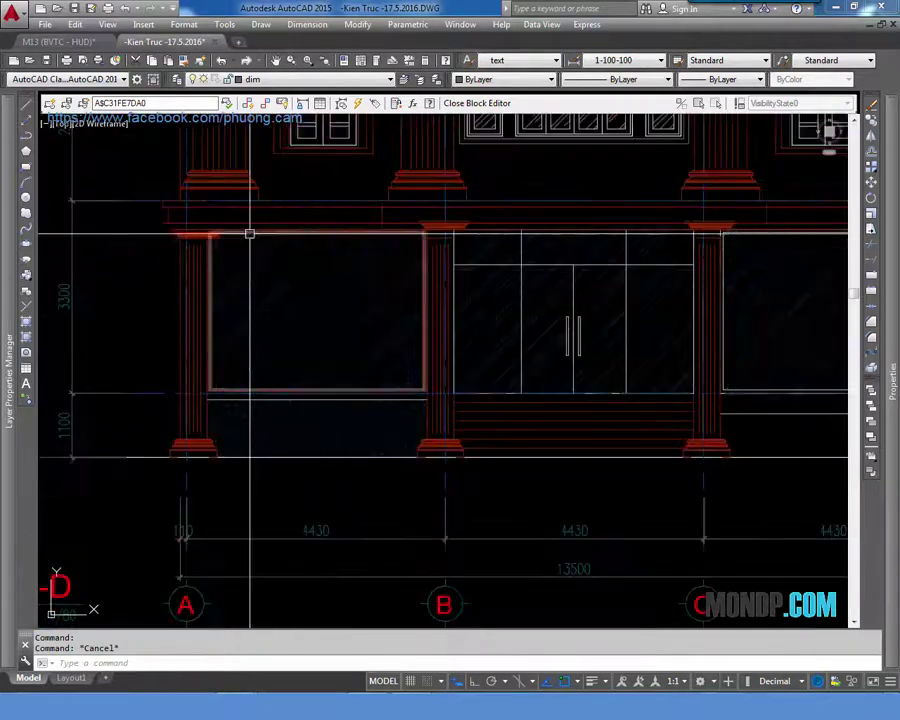
Draw a RECTANG frame around the ground-floor column capital on the first elevation
text(ec)
key(Return)
scroll(274, 313, up, 2)
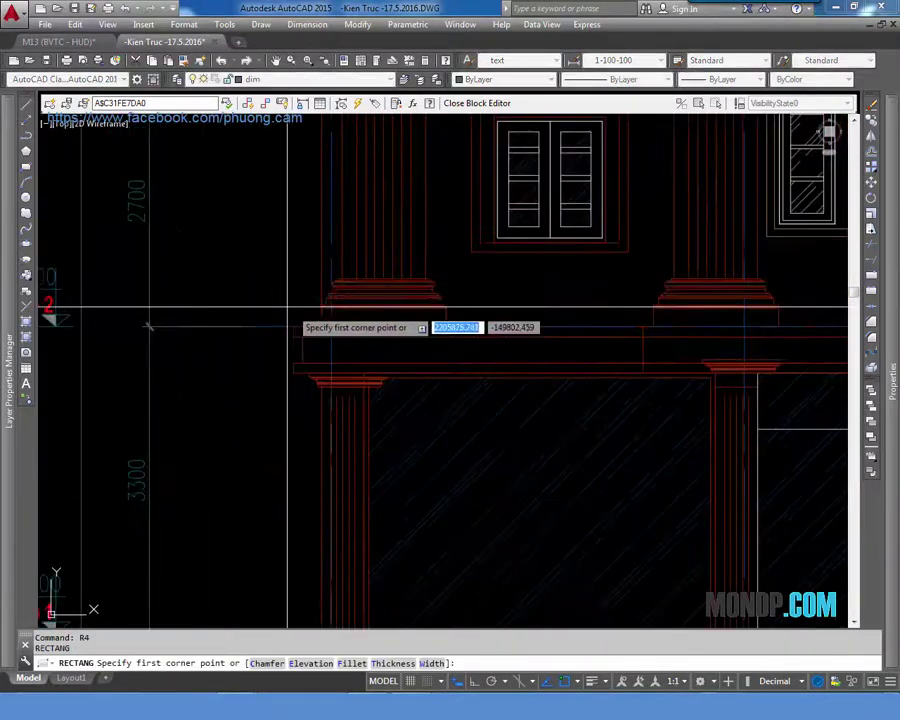
click(248, 232)
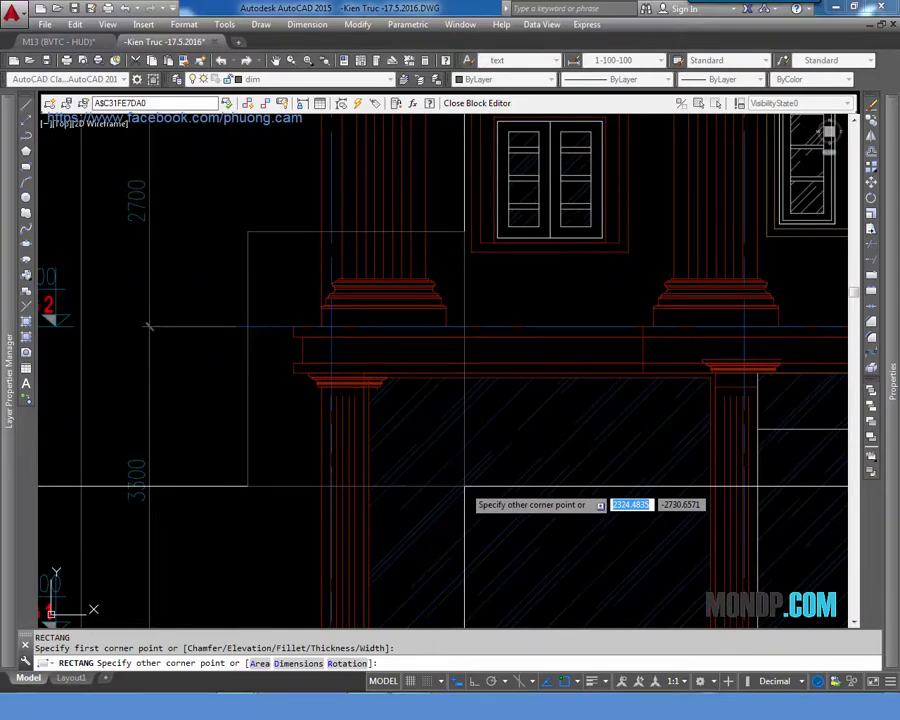
scroll(464, 487, down, 2)
click(464, 486)
scroll(464, 486, down, 3)
On the front elevation, begin another rectangle, then cancel it unfinished
mouse_move(560, 450)
middle_down()
mouse_move(280, 440)
mouse_move(259, 427)
middle_up()
scroll(315, 425, up, 2)
scroll(668, 403, up, 5)
key(Return)
click(520, 303)
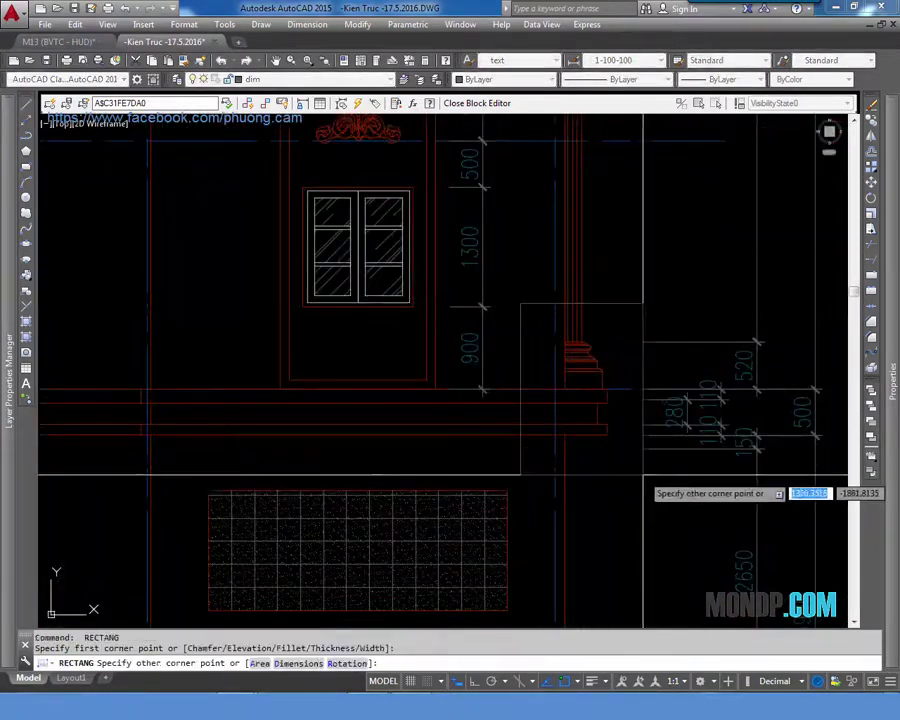
scroll(643, 475, down, 4)
scroll(596, 398, down, 2)
key(Escape)
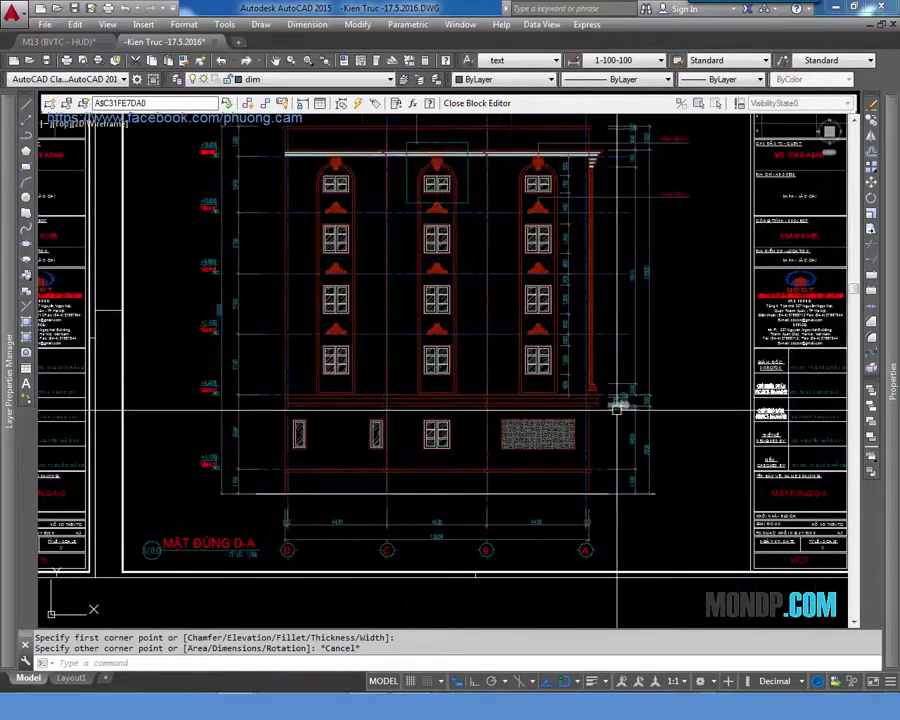
On MẶT ĐỨNG 1-5, draw a rectangle framing the corner column capital
middle_drag(617, 408, 406, 370)
scroll(470, 335, up, 2)
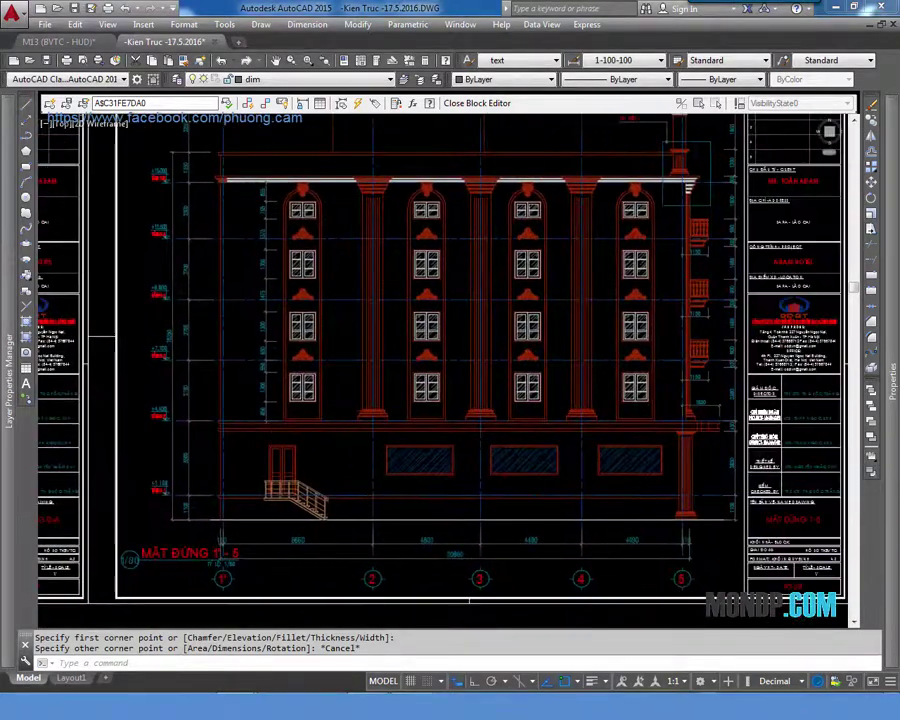
scroll(711, 426, up, 5)
key(Escape)
middle_drag(697, 434, 640, 393)
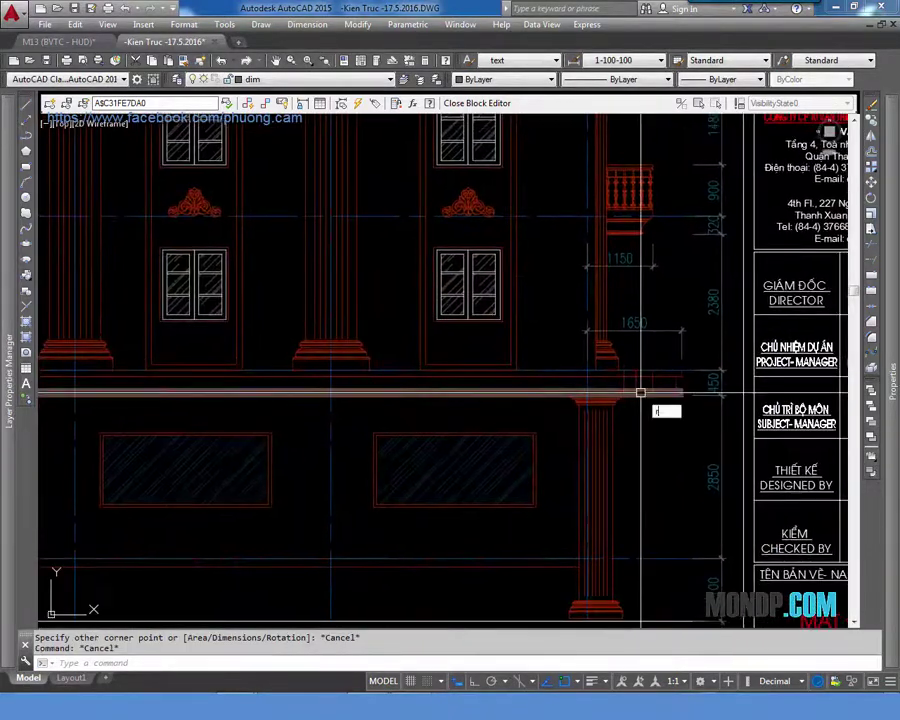
text(ec)
key(Return)
scroll(610, 300, up, 2)
click(512, 270)
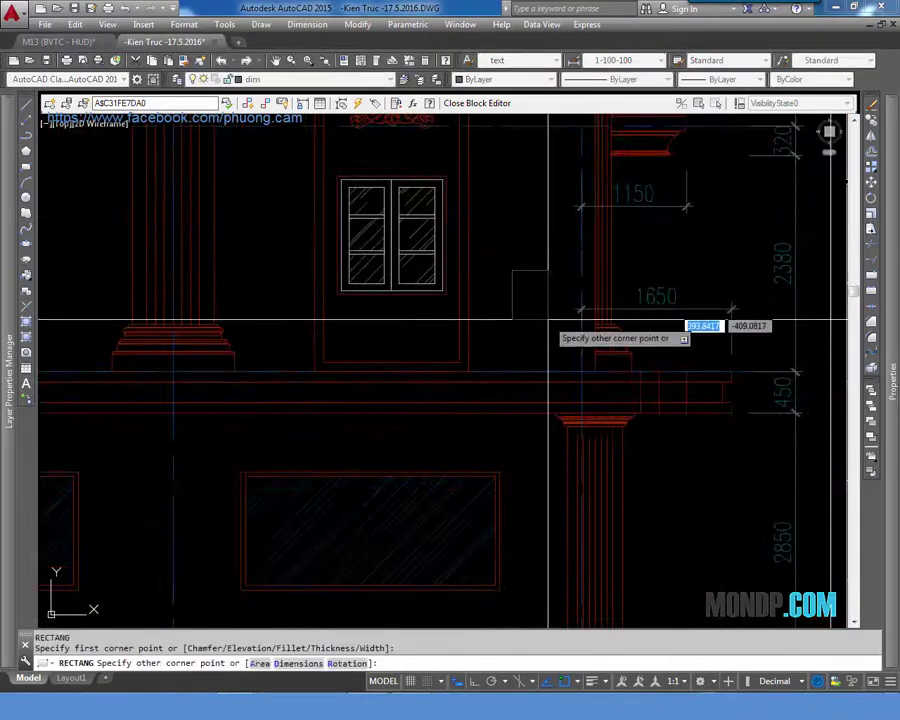
click(765, 460)
click(718, 460)
scroll(640, 445, down, 8)
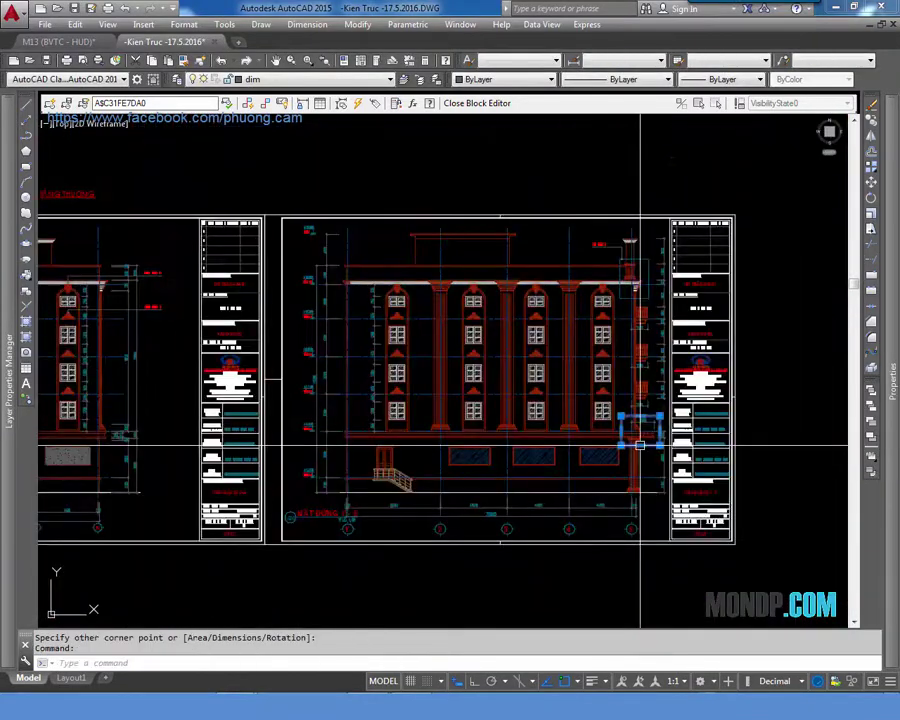
scroll(640, 445, down, 3)
scroll(241, 433, up, 1)
Zoom into the MẶT ĐỨNG CHI TIẾT 1 capital cornice and its 480–130–540–130–480 dimensions
key(Escape)
middle_drag(184, 413, 190, 283)
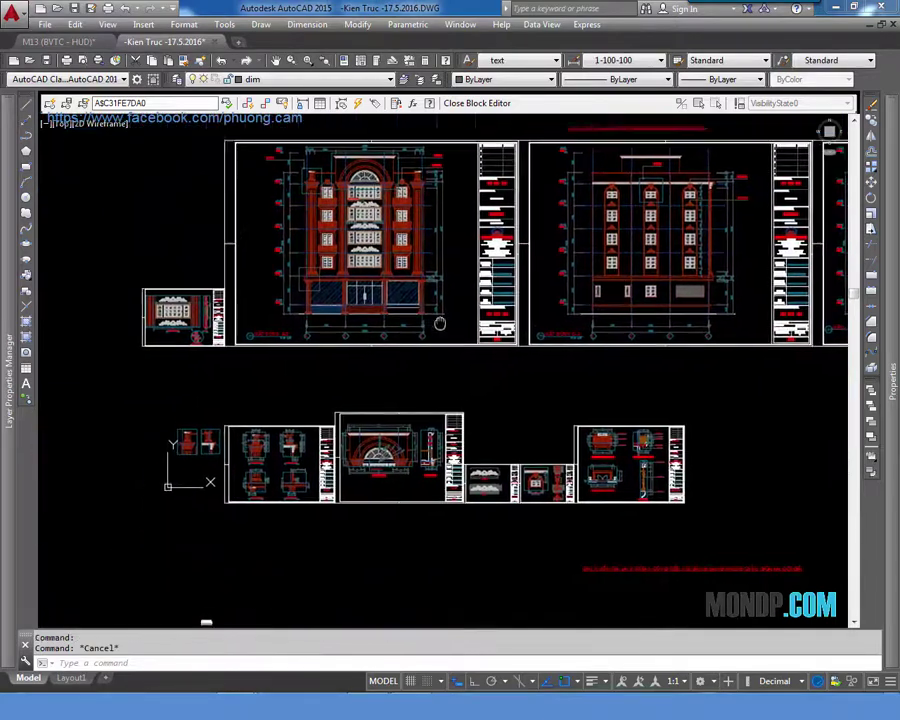
scroll(269, 466, up, 3)
scroll(275, 482, up, 4)
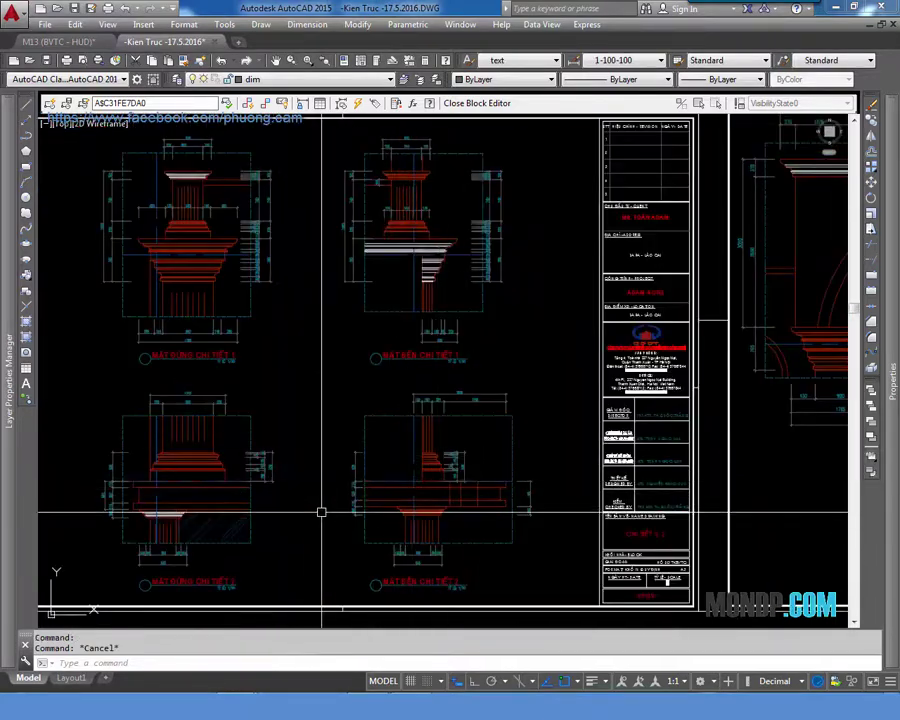
scroll(412, 432, up, 2)
scroll(412, 362, up, 2)
scroll(466, 368, down, 3)
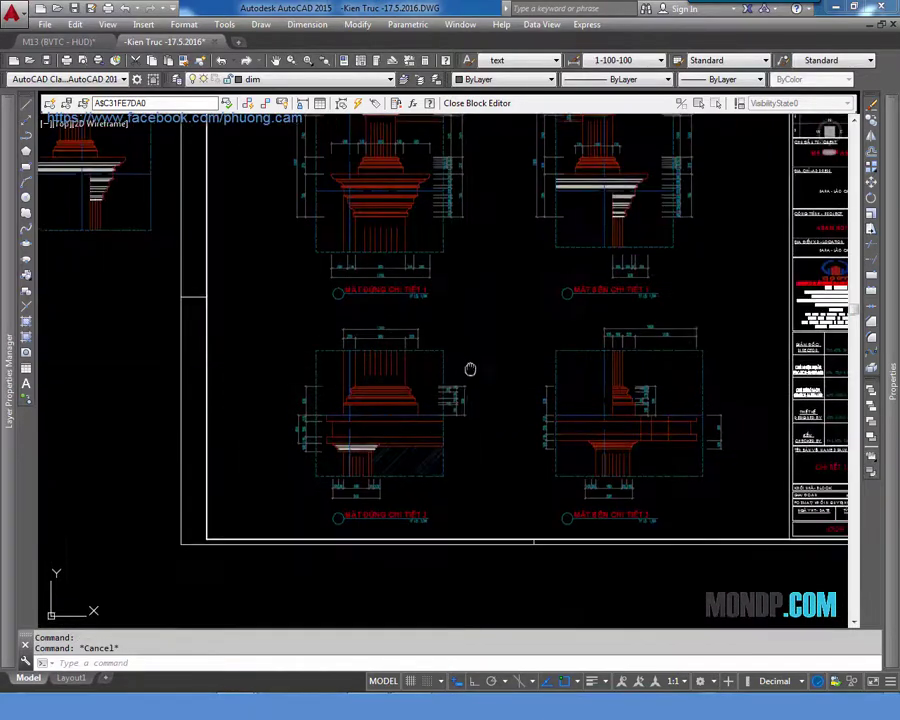
middle_drag(480, 220, 506, 378)
scroll(506, 378, up, 1)
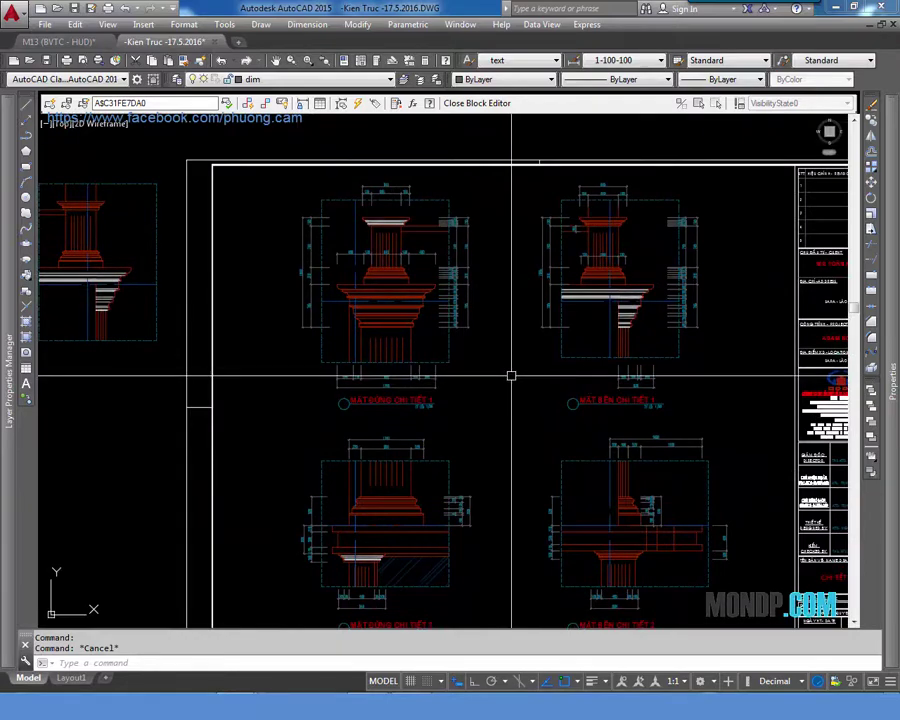
scroll(449, 285, up, 3)
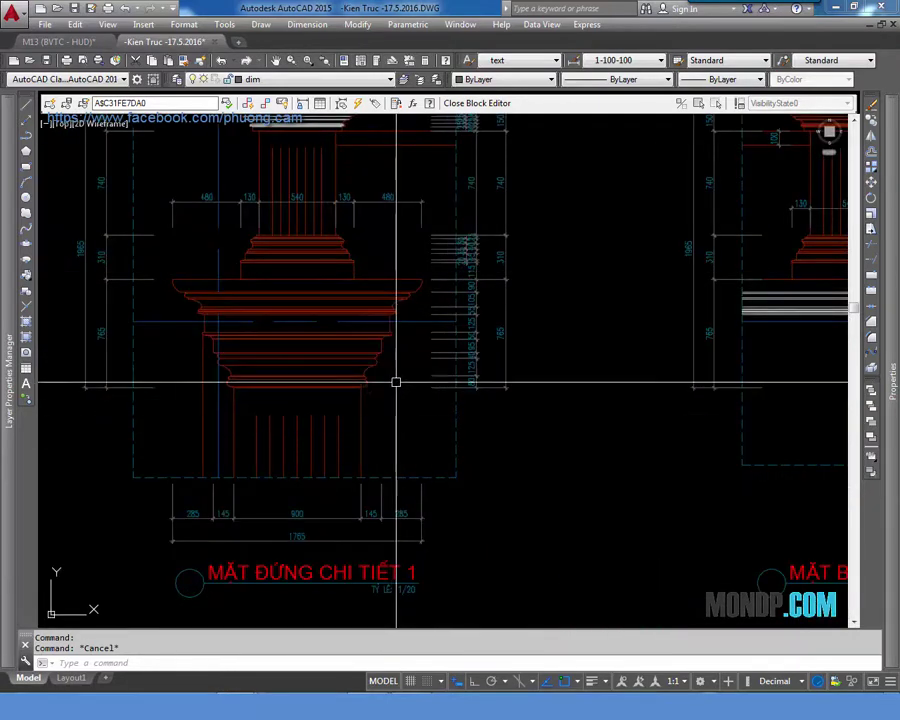
middle_drag(396, 382, 524, 402)
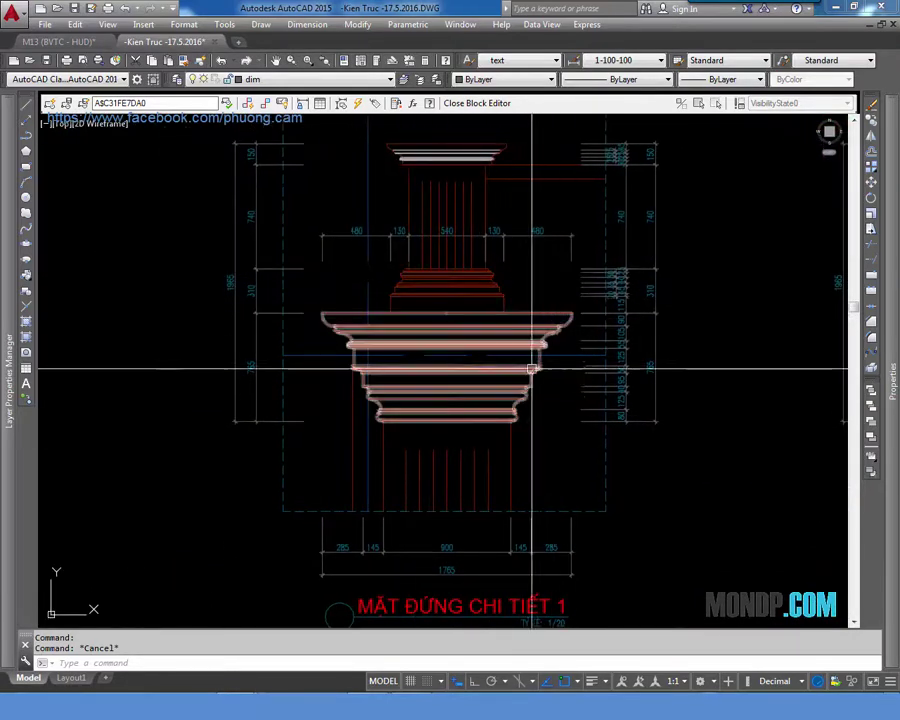
middle_drag(412, 408, 485, 433)
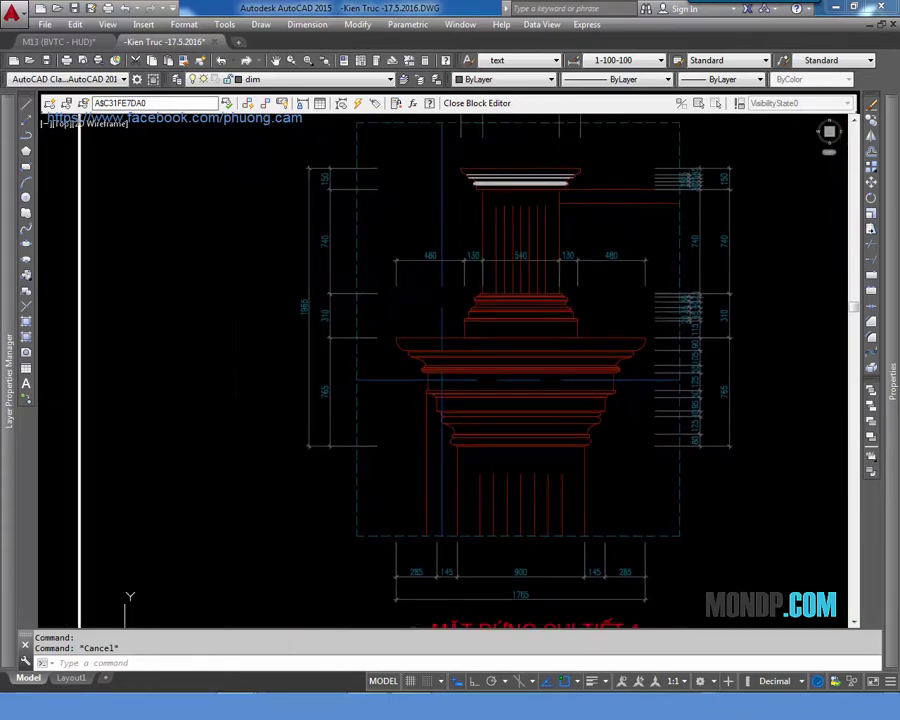
middle_drag(478, 388, 393, 437)
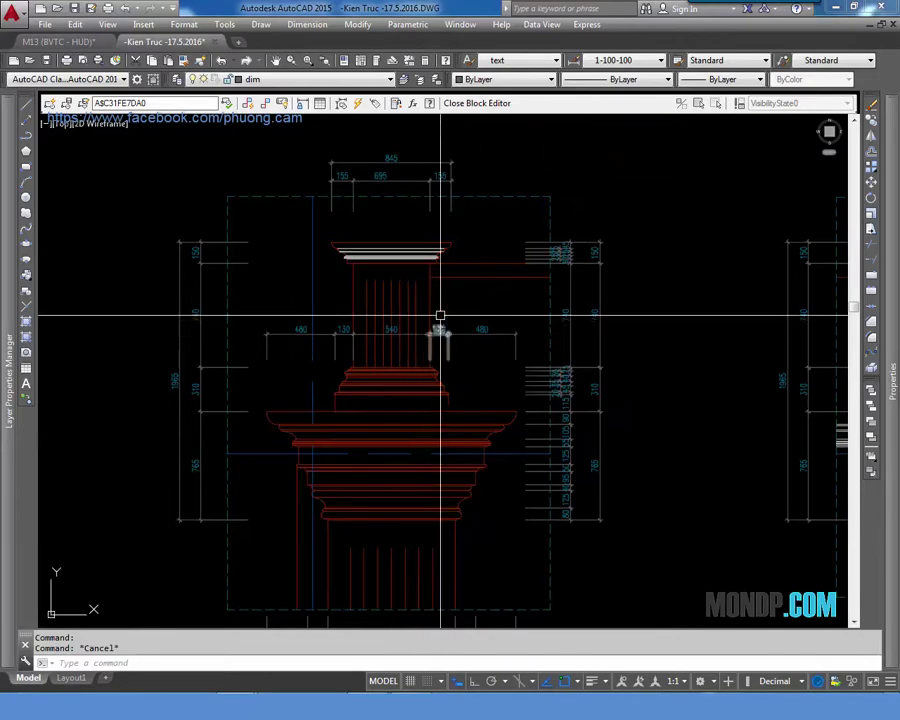
scroll(569, 260, up, 4)
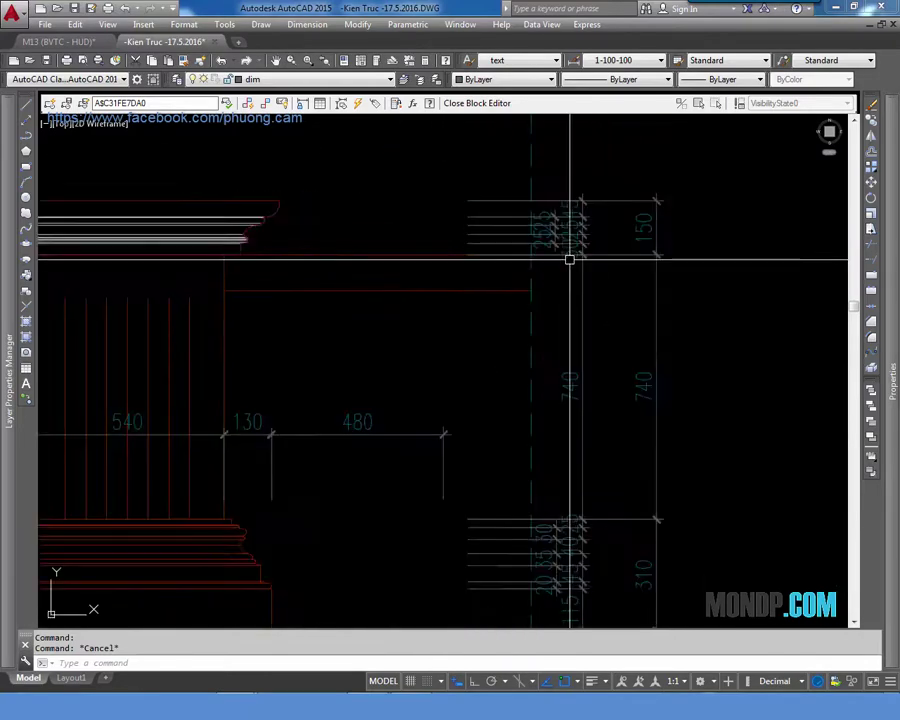
scroll(520, 292, up, 3)
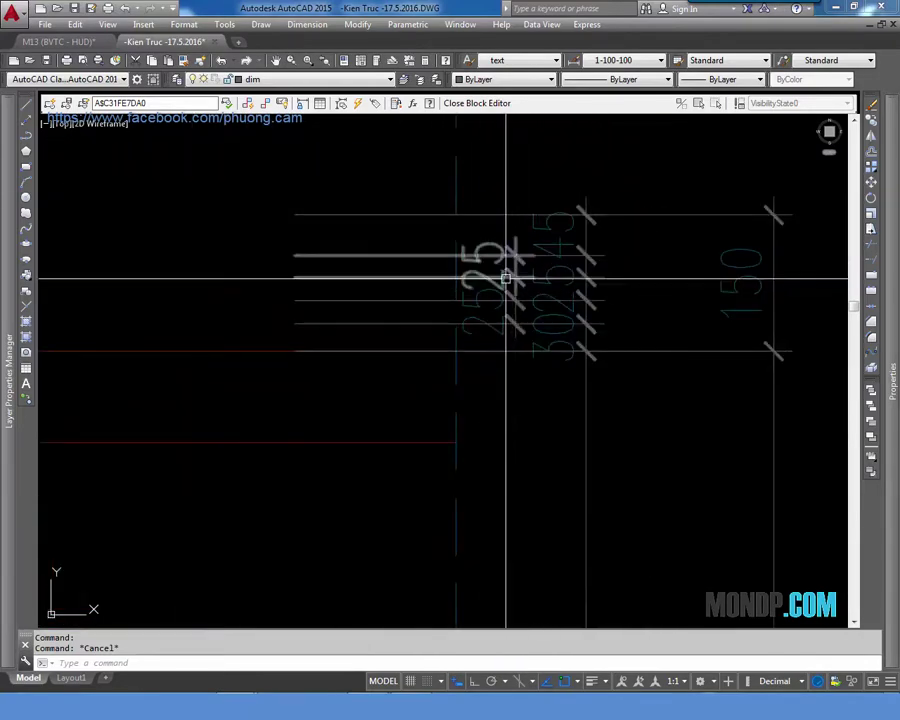
scroll(500, 300, down, 2)
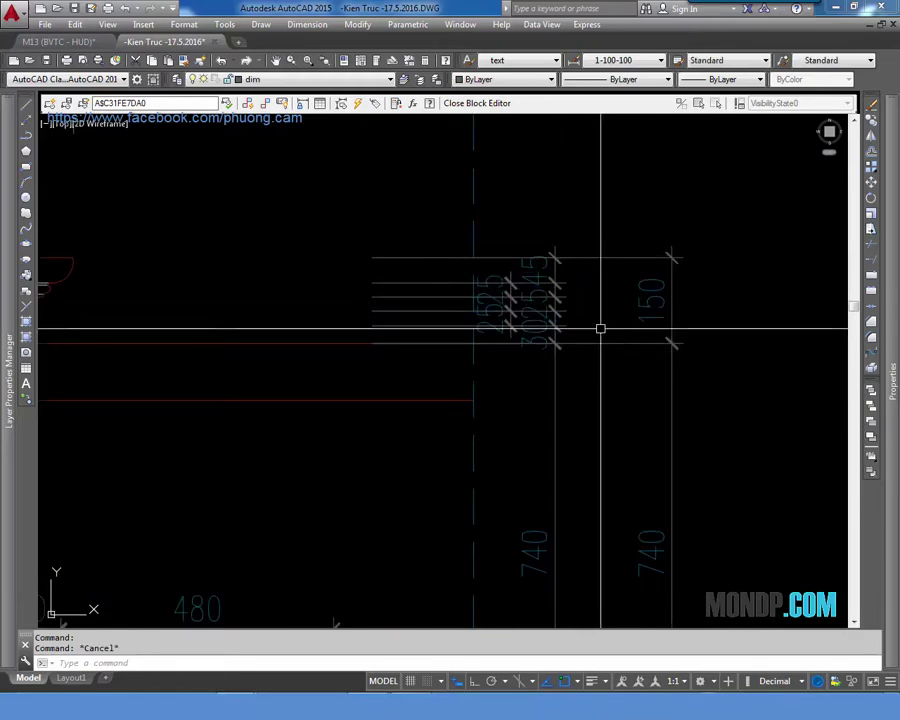
scroll(601, 328, down, 4)
scroll(442, 333, up, 2)
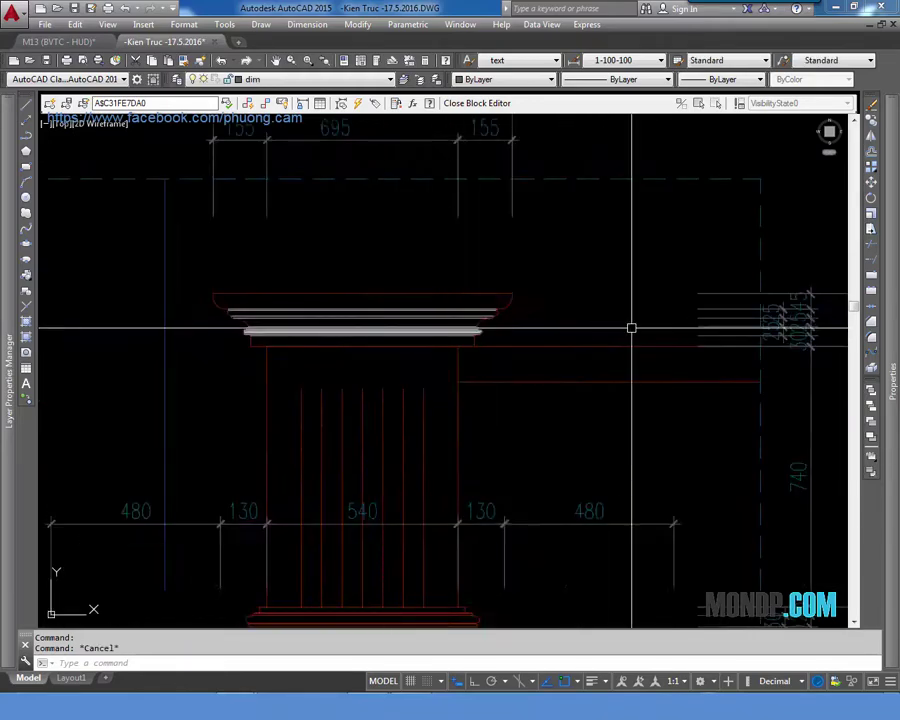
middle_drag(631, 326, 468, 337)
scroll(320, 348, up, 2)
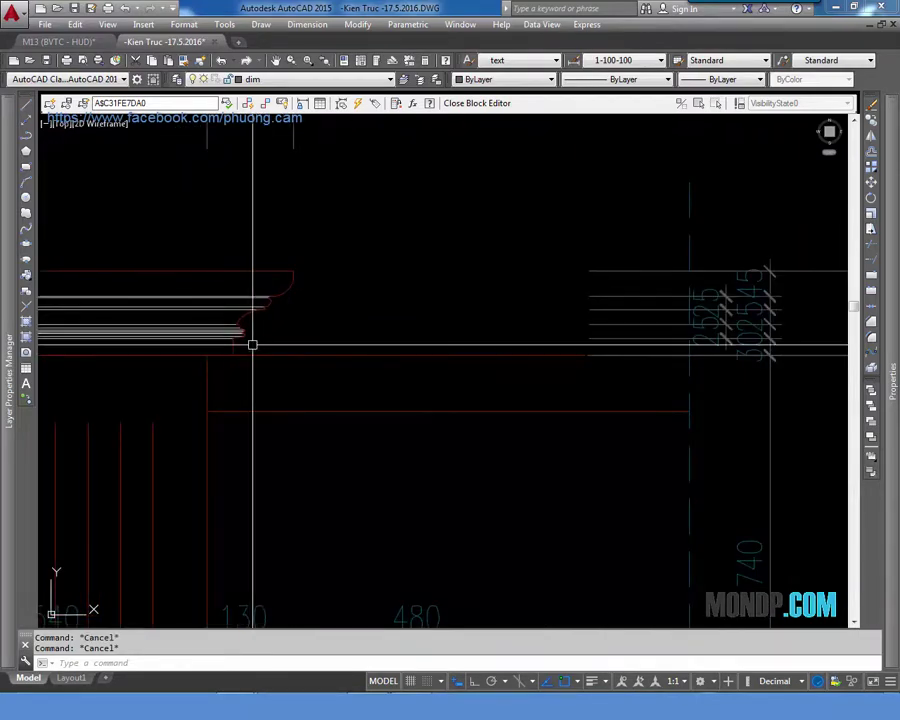
scroll(300, 350, up, 2)
scroll(336, 358, up, 3)
text(dli)
key(Return)
click(382, 309)
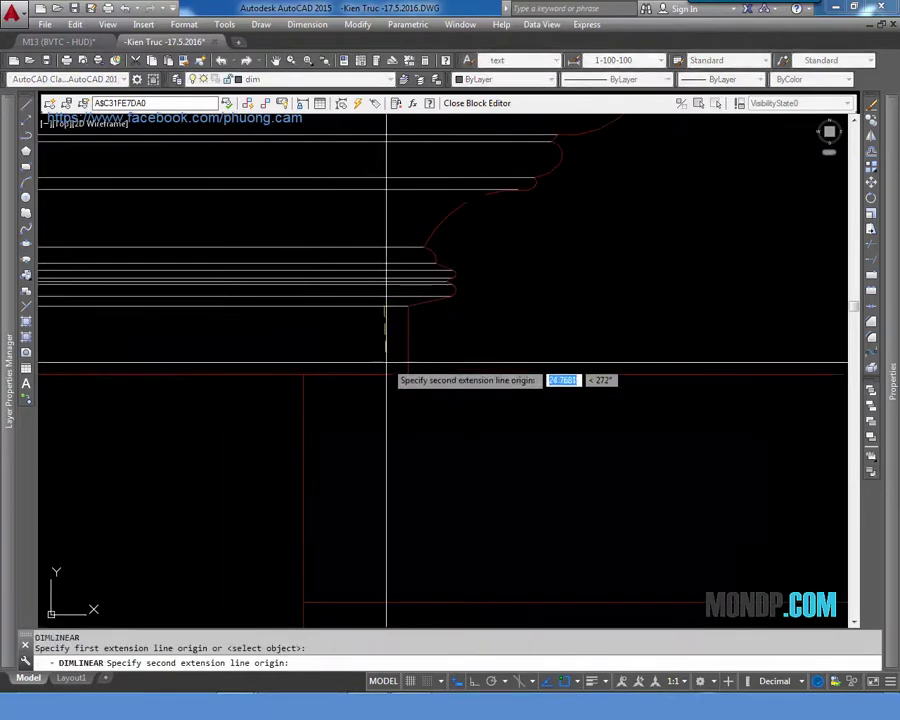
click(383, 363)
key(Escape)
key(Return)
click(382, 307)
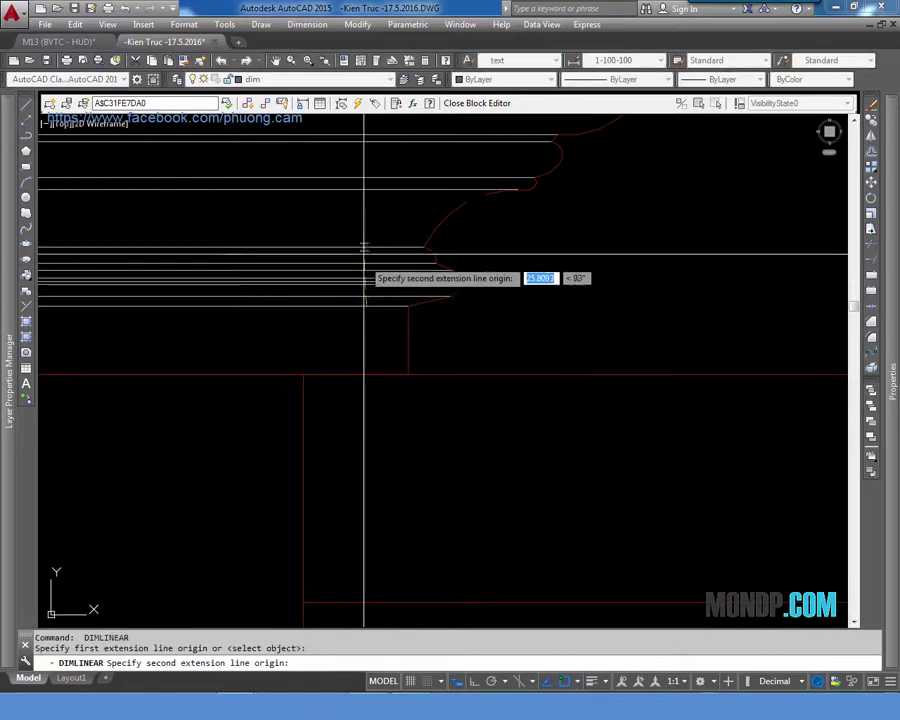
click(360, 247)
scroll(671, 265, down, 2)
key(Escape)
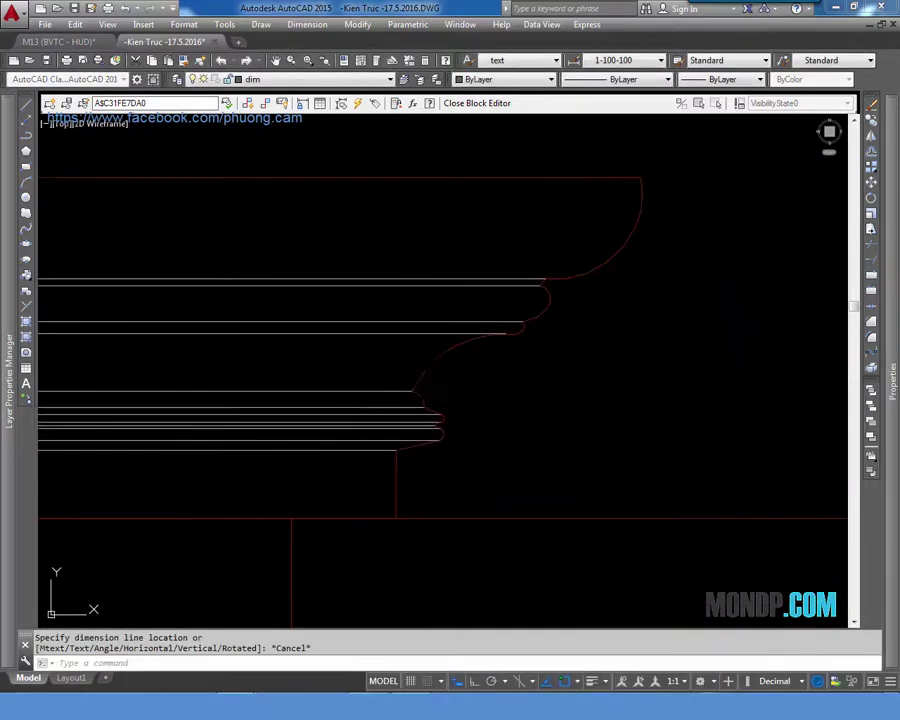
key(Return)
click(398, 390)
click(405, 278)
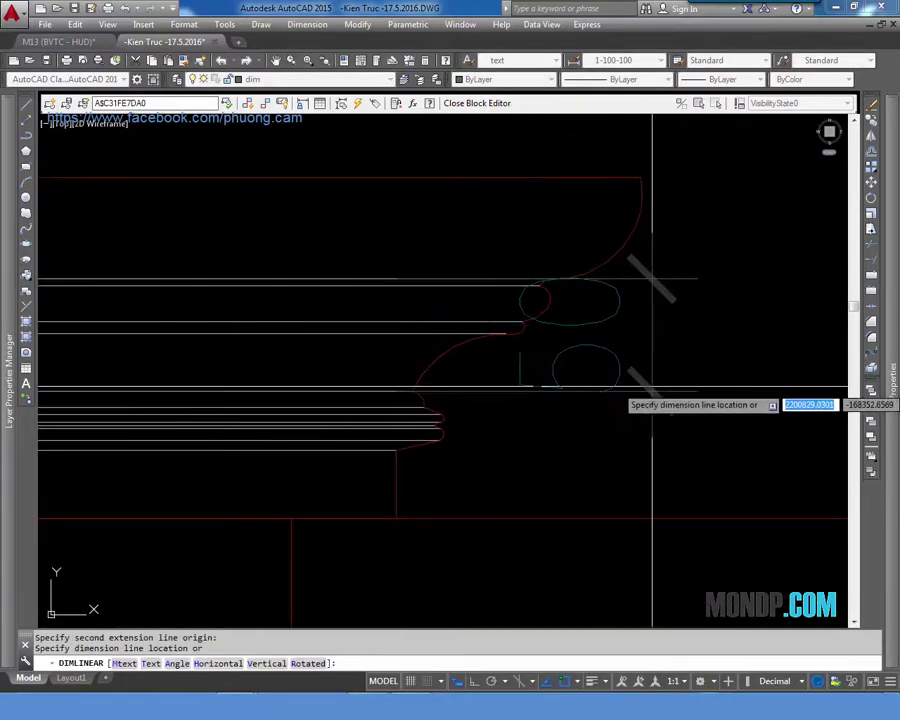
key(Escape)
scroll(648, 370, down, 2)
key(Return)
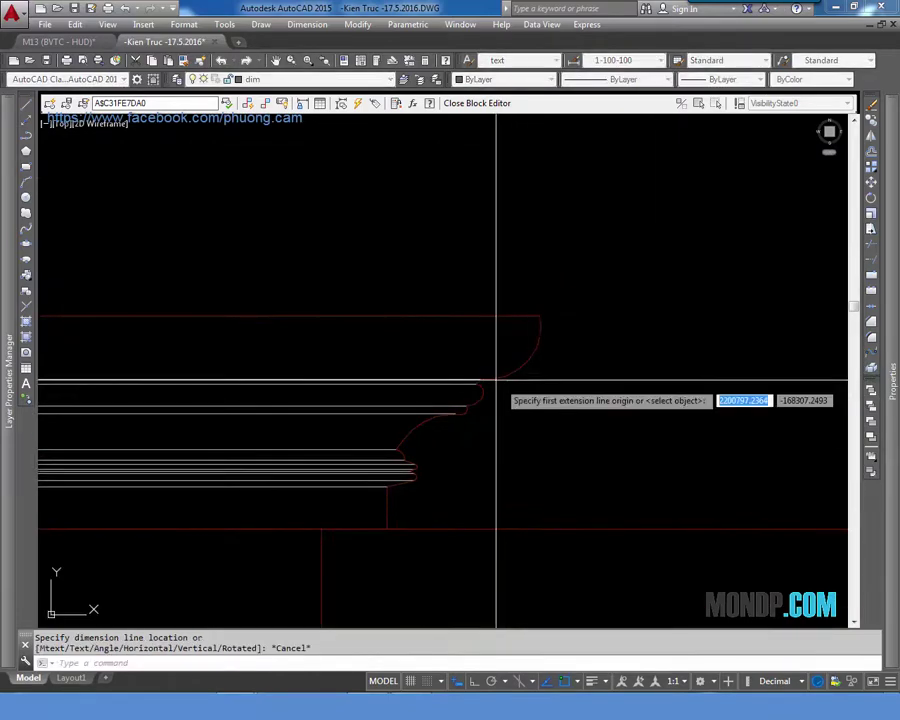
click(467, 380)
click(464, 315)
scroll(665, 365, down, 2)
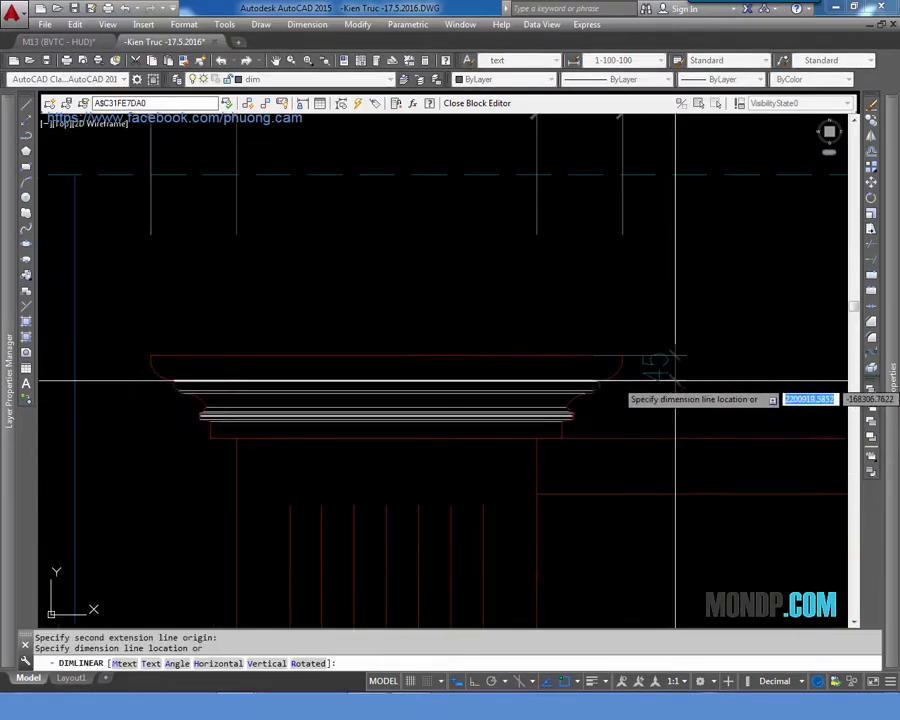
key(Escape)
middle_drag(662, 389, 332, 355)
text(li)
key(Return)
middle_drag(570, 380, 372, 345)
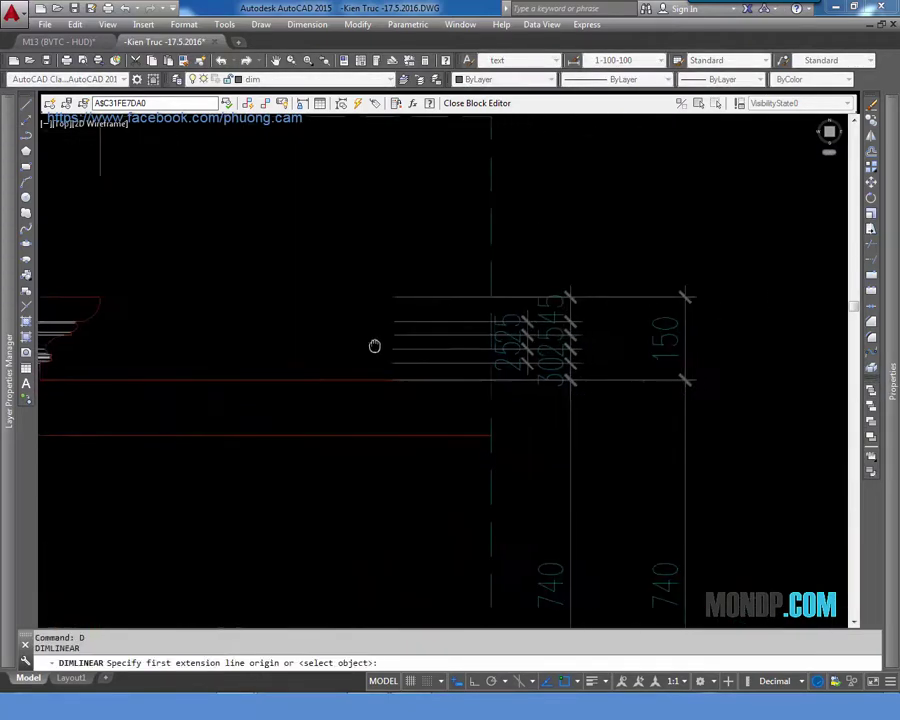
click(428, 385)
click(428, 376)
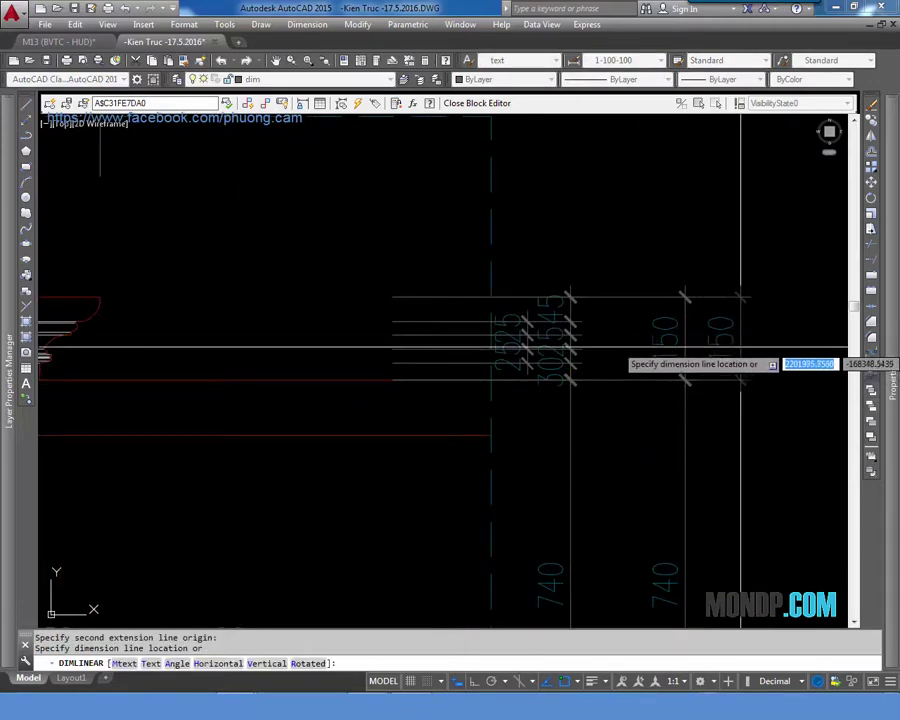
scroll(442, 365, down, 2)
key(Escape)
middle_drag(182, 353, 488, 317)
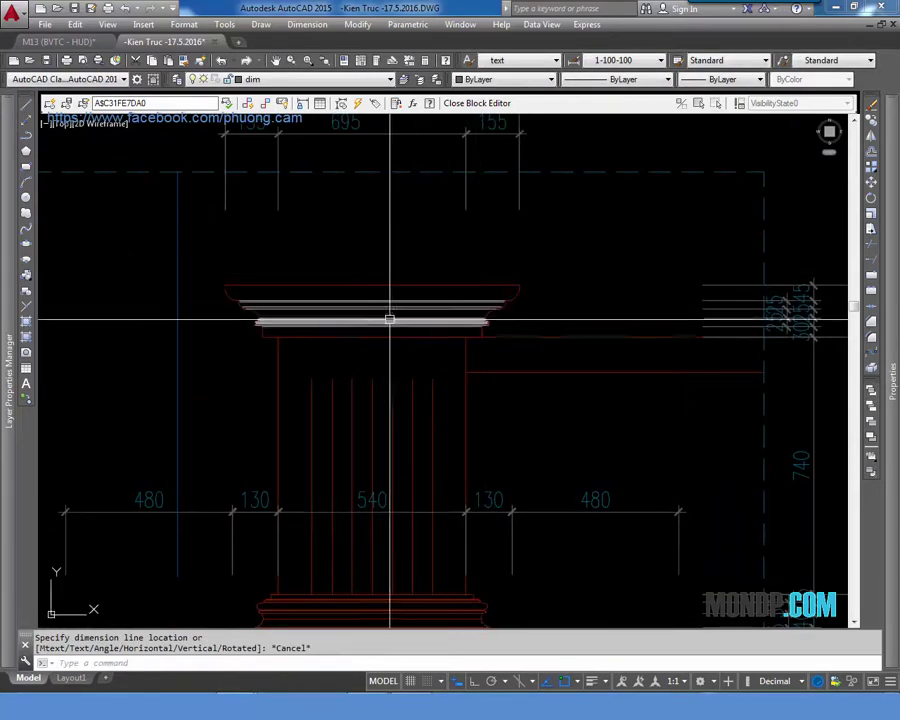
scroll(465, 290, down, 2)
middle_drag(460, 304, 396, 314)
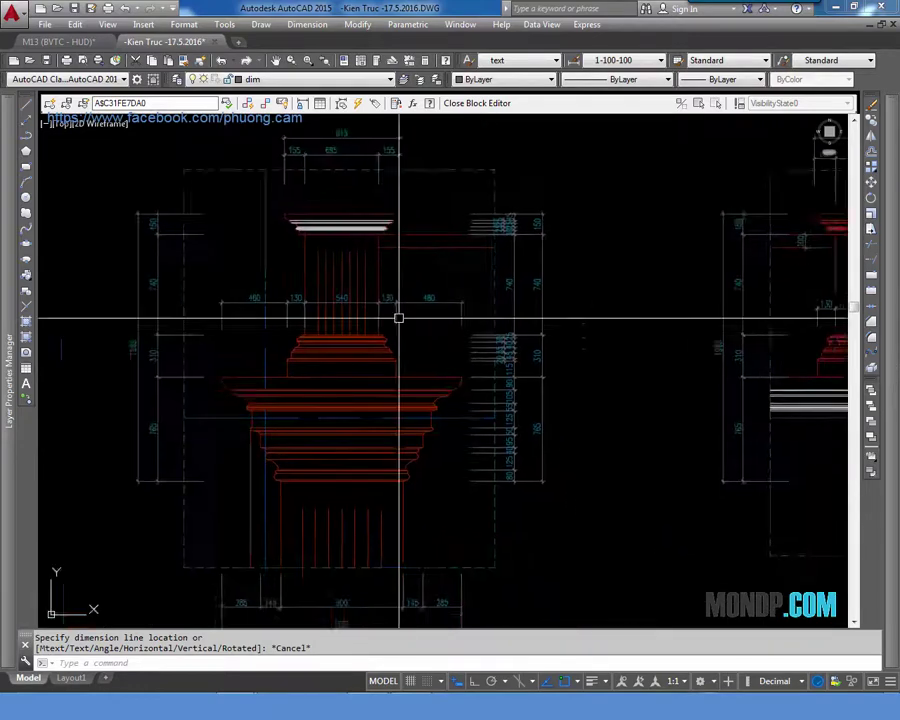
scroll(372, 290, up, 2)
scroll(295, 369, up, 2)
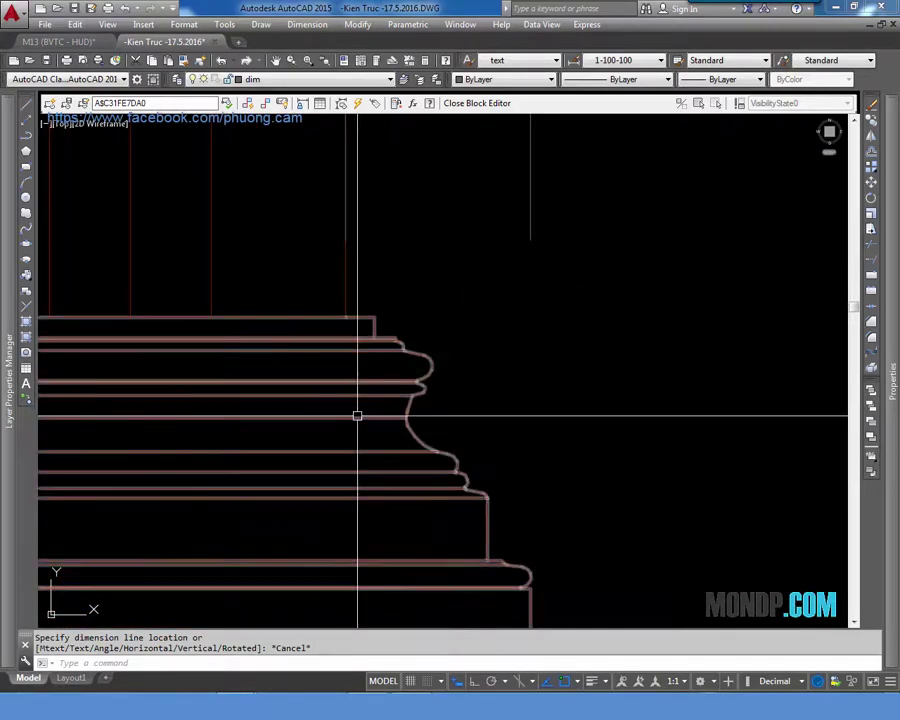
scroll(418, 376, down, 3)
middle_drag(516, 412, 605, 380)
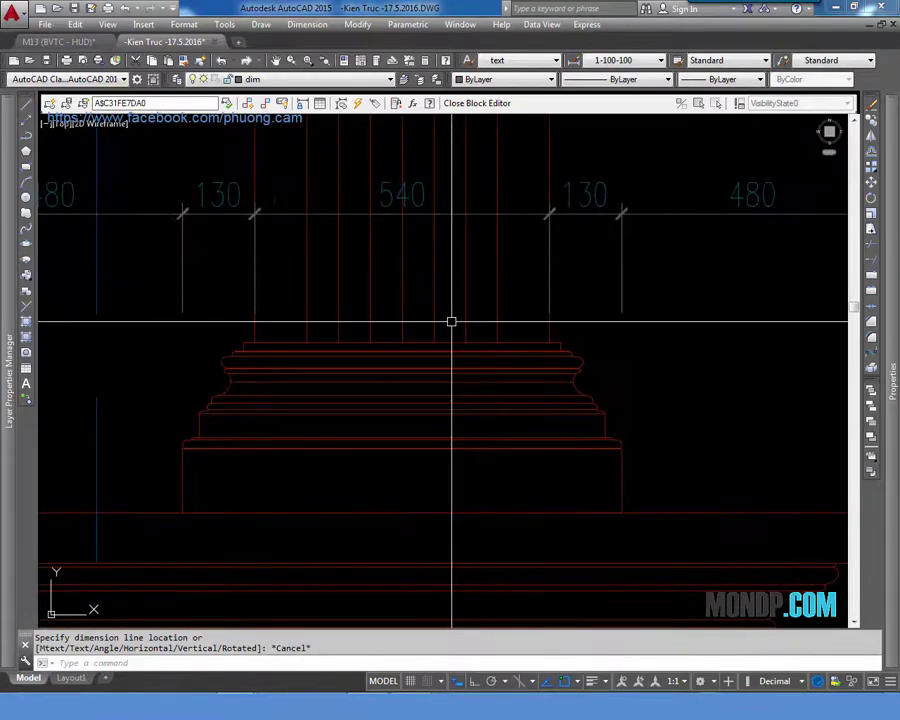
scroll(452, 320, down, 2)
scroll(618, 356, up, 1)
scroll(538, 334, up, 2)
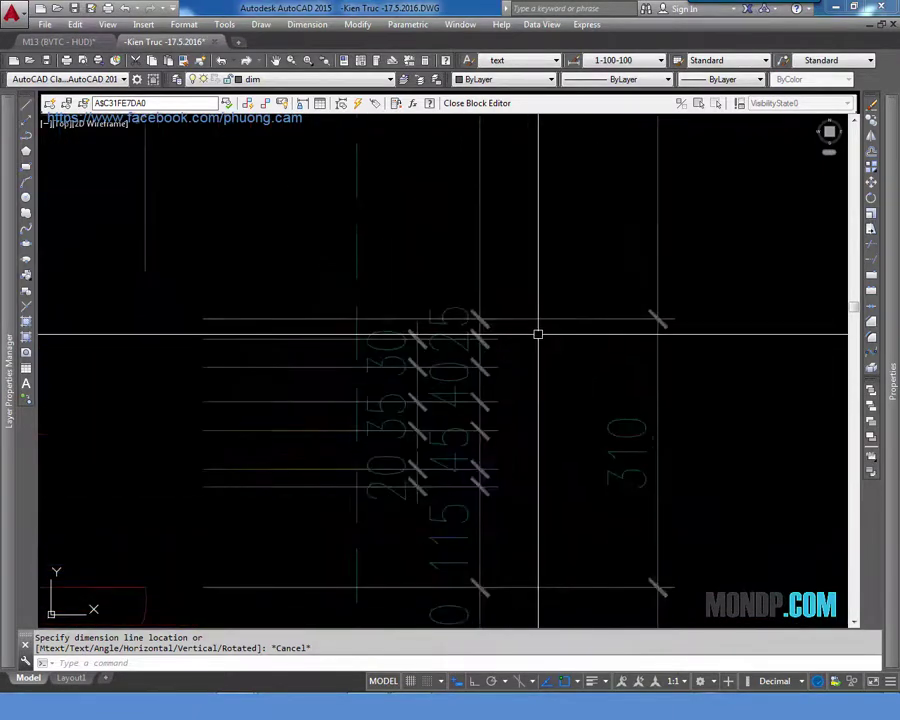
scroll(438, 372, down, 2)
scroll(412, 388, down, 3)
scroll(345, 367, up, 3)
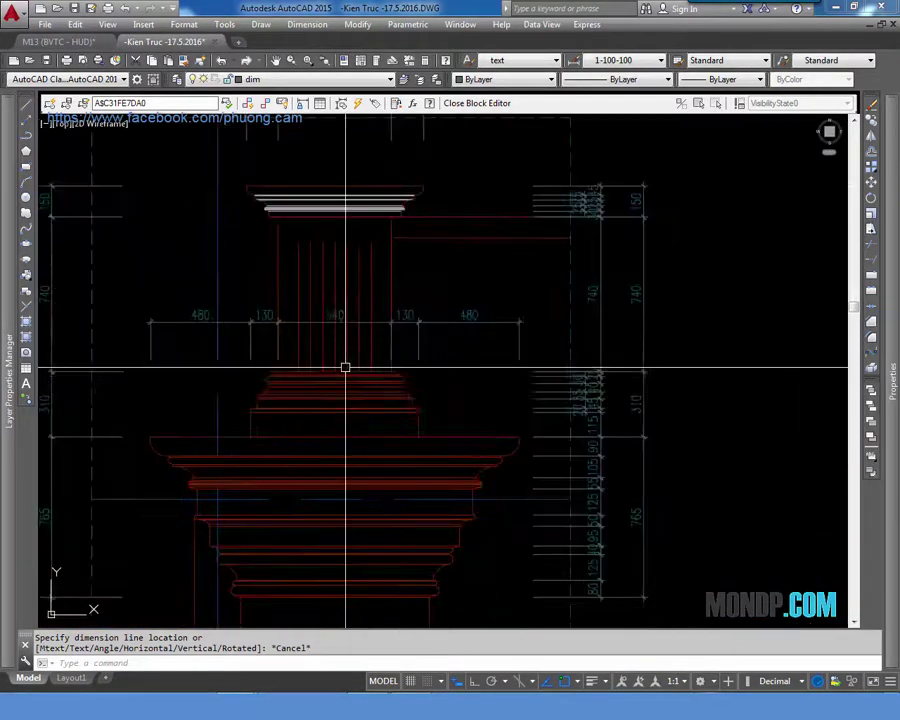
scroll(418, 376, up, 4)
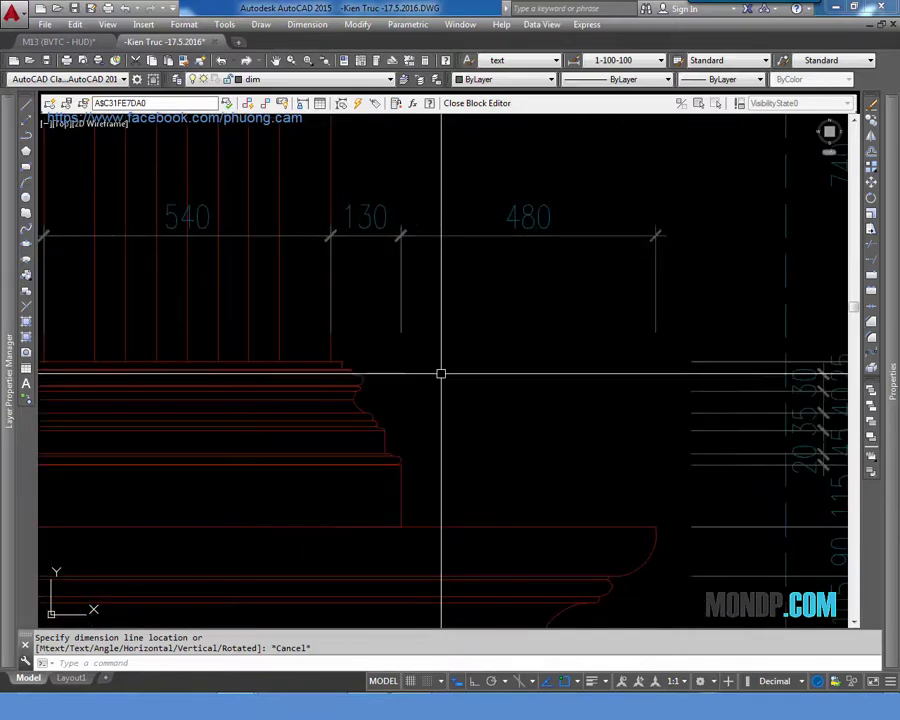
scroll(441, 373, down, 5)
scroll(440, 369, up, 7)
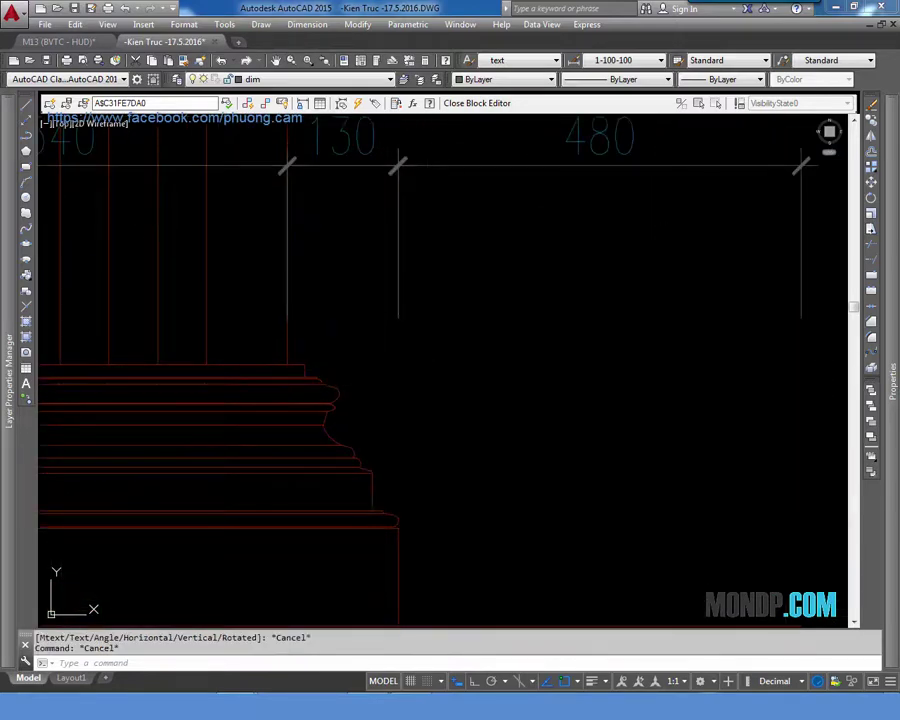
text(d)
key(Return)
scroll(332, 392, up, 4)
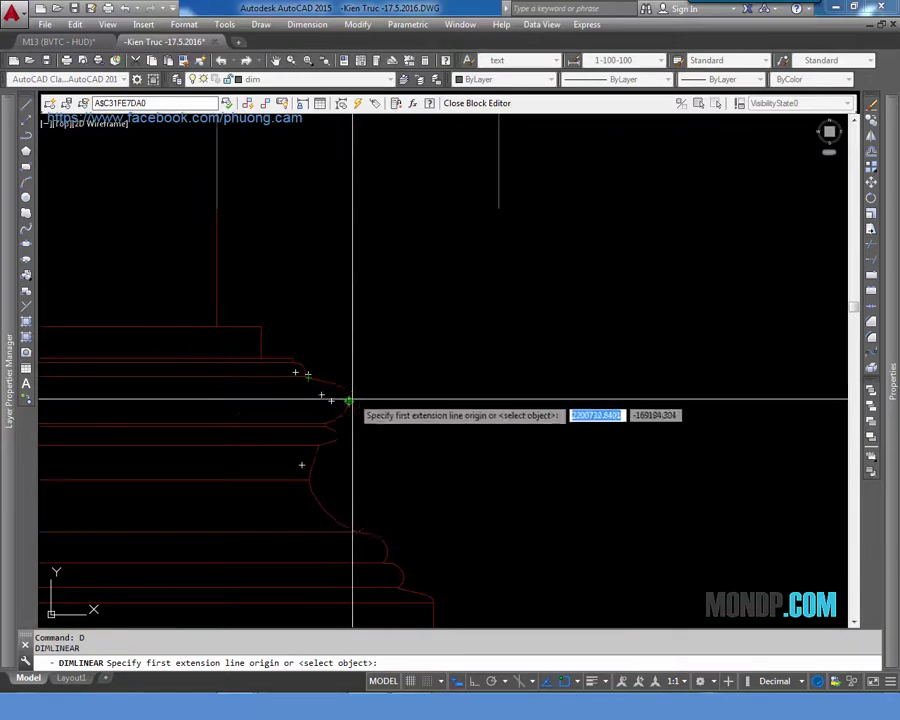
key(Escape)
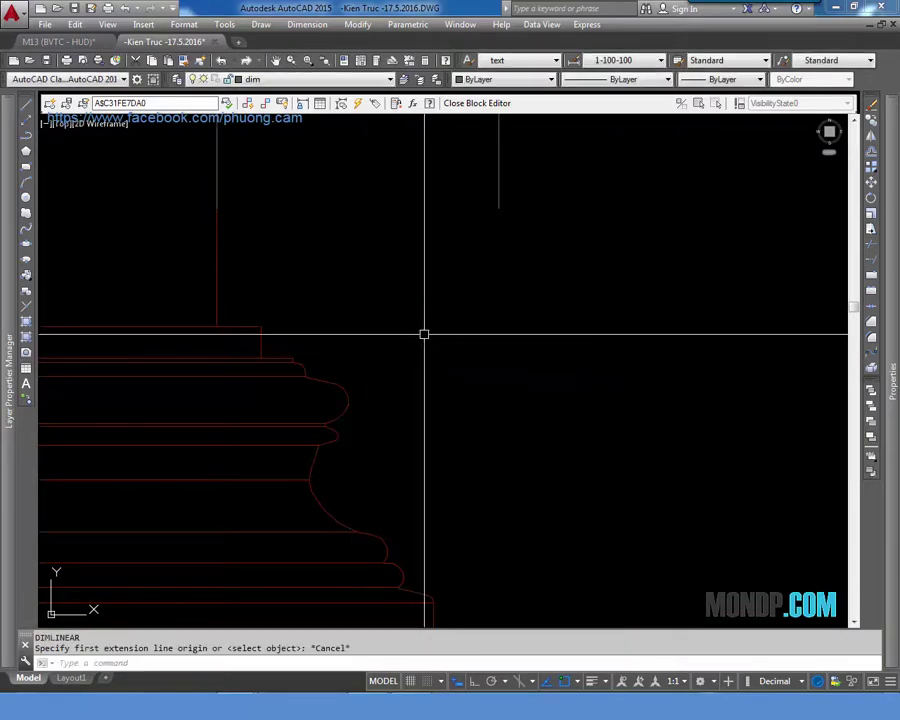
scroll(440, 334, down, 3)
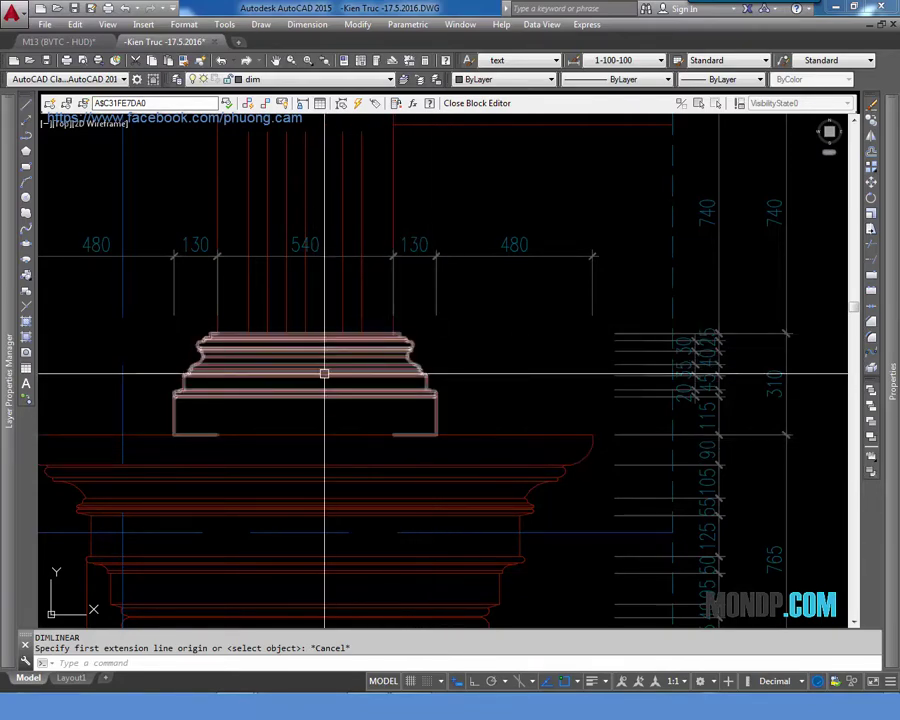
middle_drag(441, 364, 534, 364)
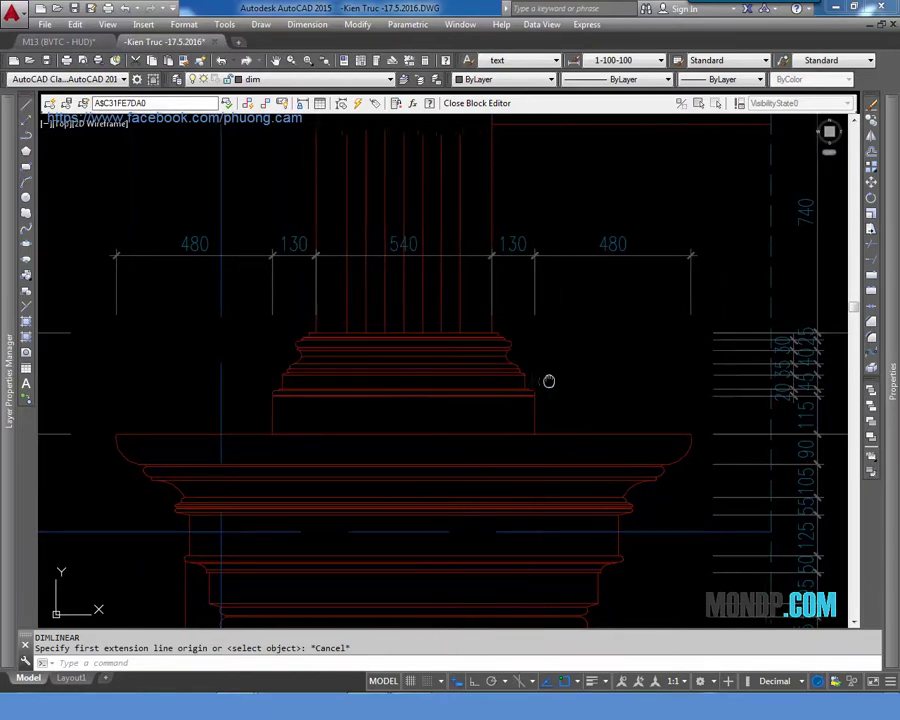
middle_drag(546, 374, 579, 378)
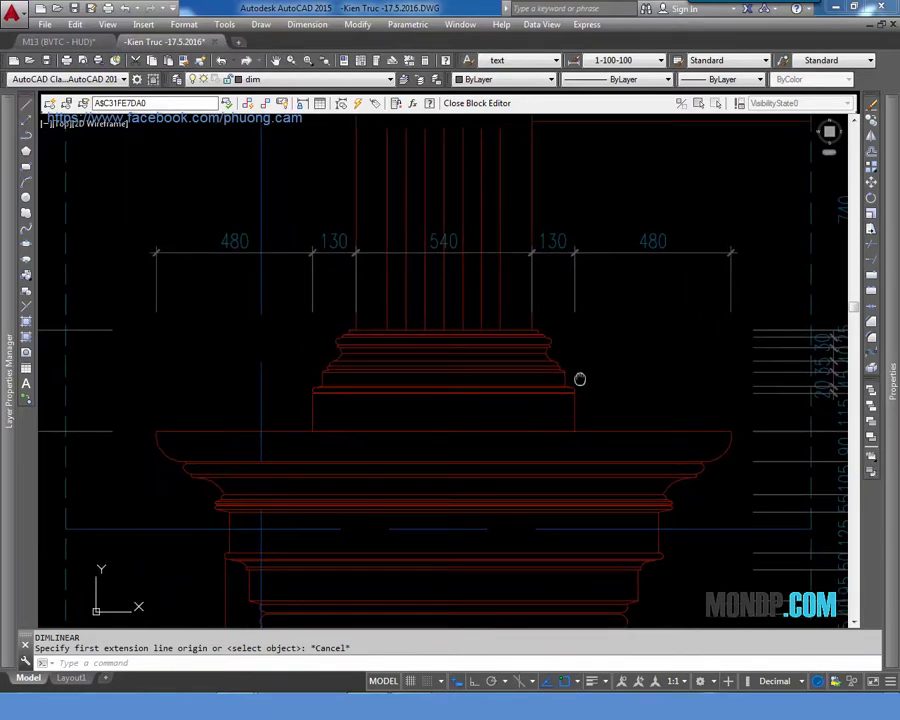
scroll(540, 362, up, 3)
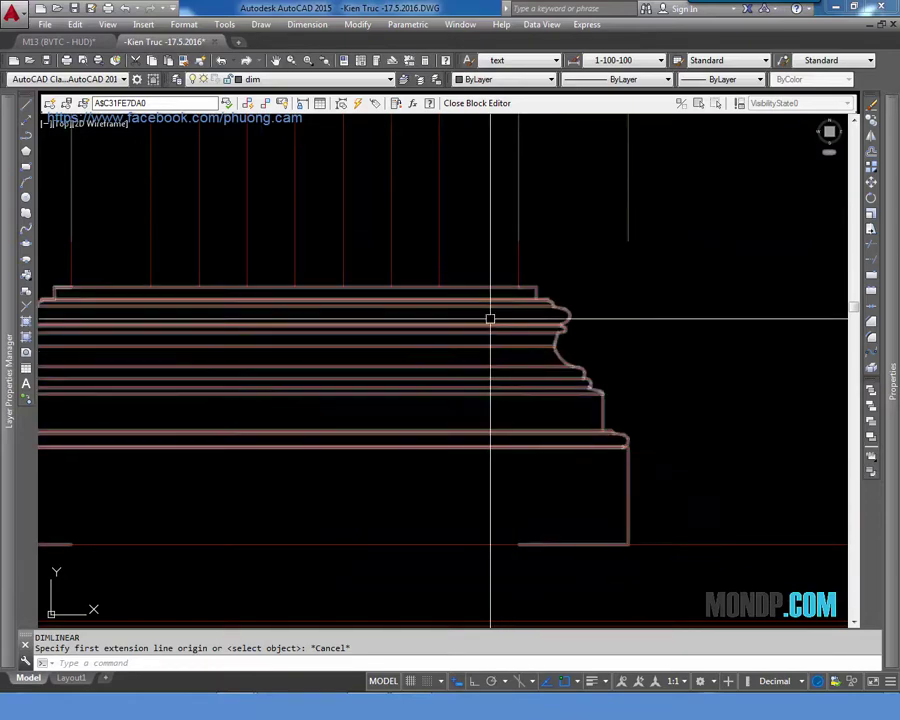
scroll(401, 270, down, 3)
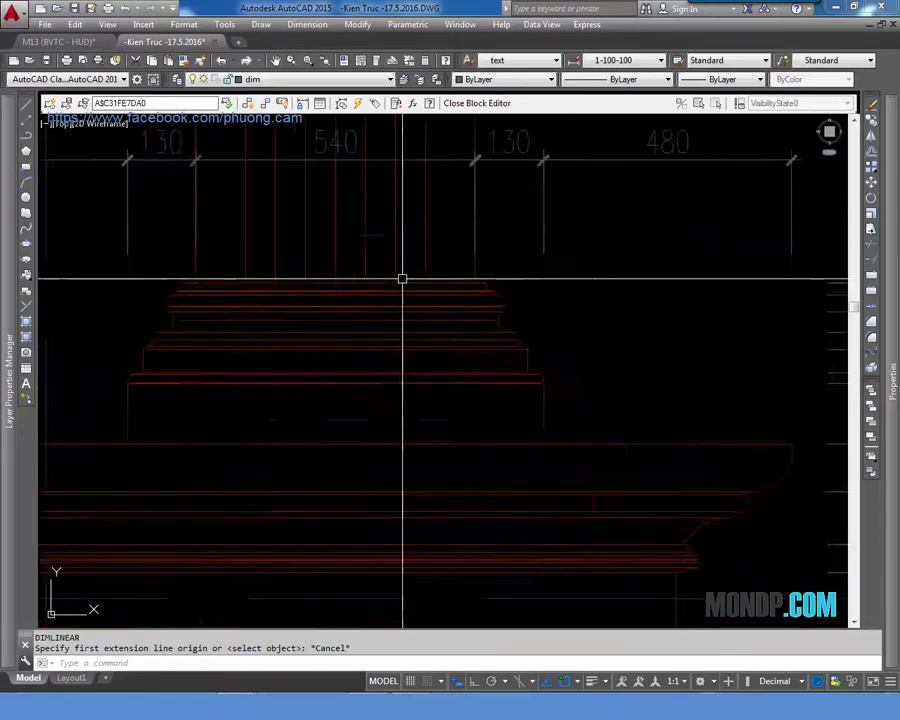
scroll(440, 278, down, 2)
scroll(461, 295, up, 3)
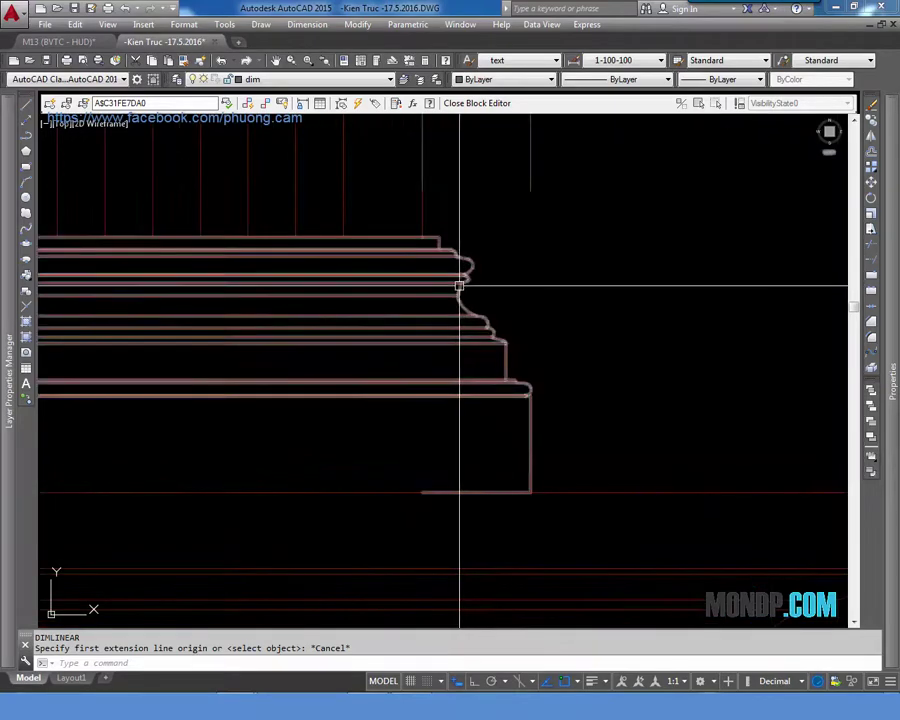
scroll(505, 365, up, 2)
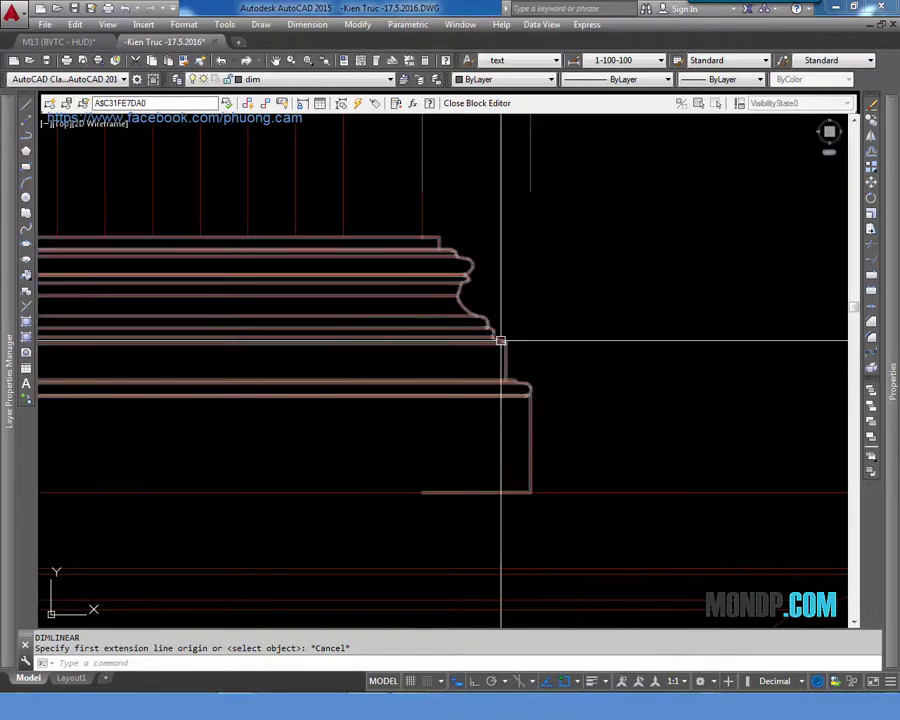
scroll(460, 300, down, 2)
scroll(490, 308, down, 3)
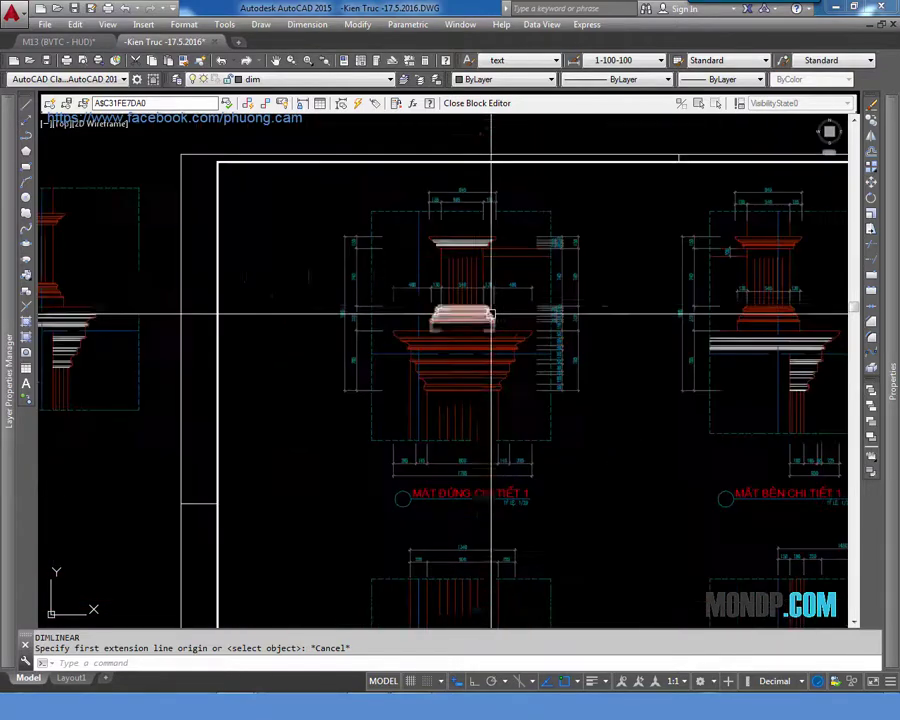
scroll(490, 305, up, 1)
scroll(406, 306, up, 4)
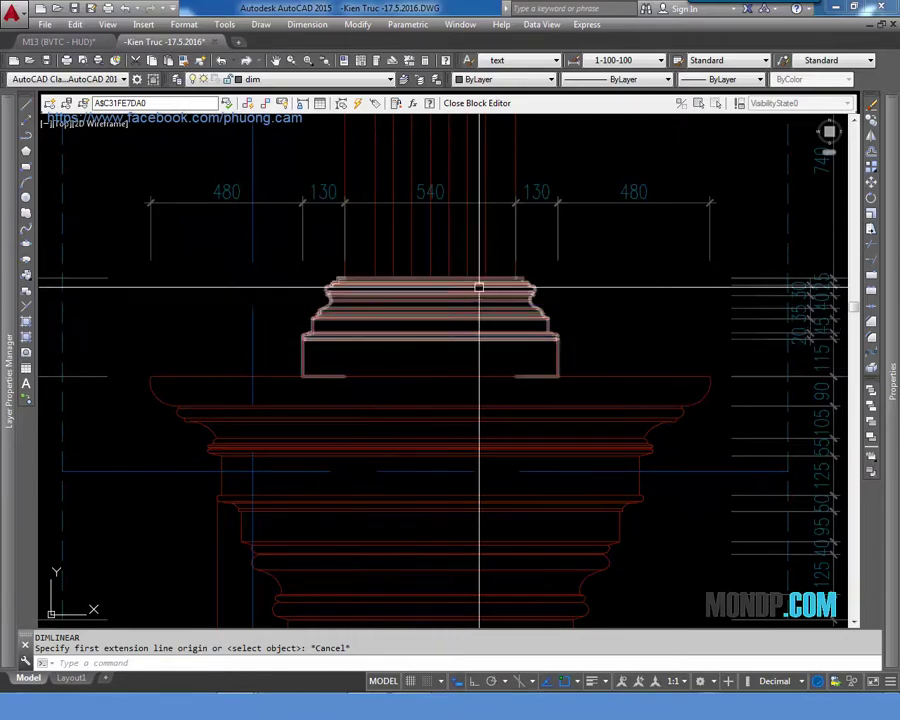
scroll(410, 317, down, 2)
scroll(538, 402, down, 1)
scroll(454, 357, down, 3)
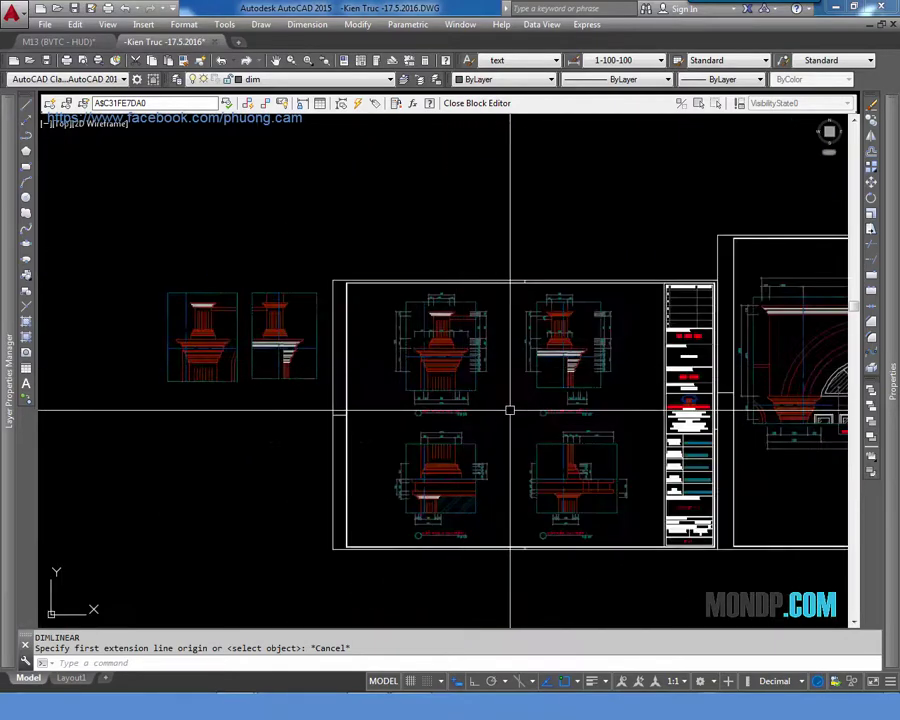
scroll(263, 366, up, 3)
scroll(263, 366, down, 1)
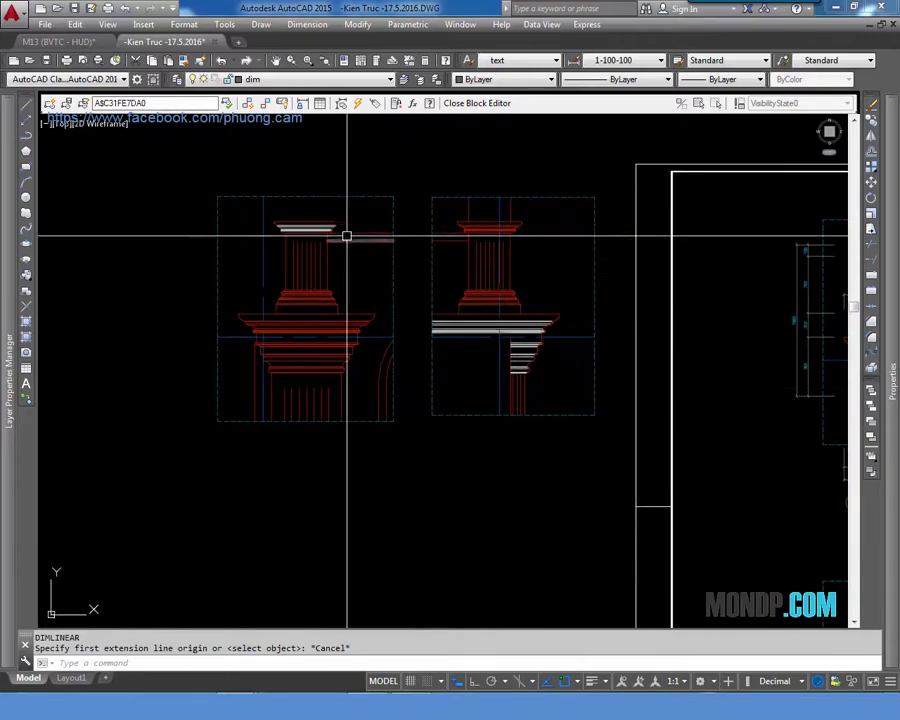
scroll(419, 370, down, 3)
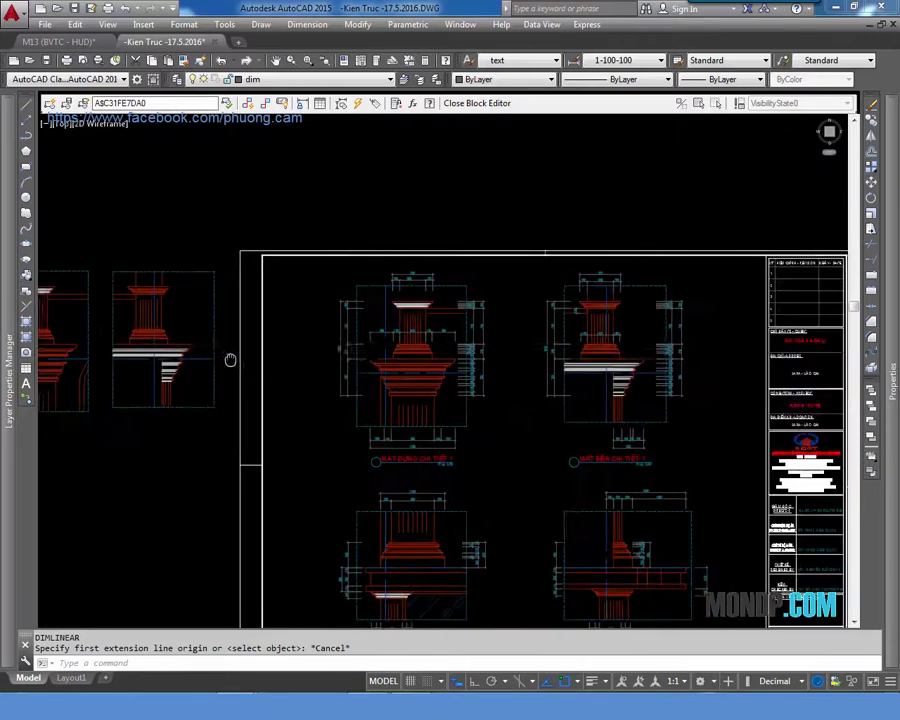
middle_drag(506, 342, 346, 256)
scroll(467, 290, up, 1)
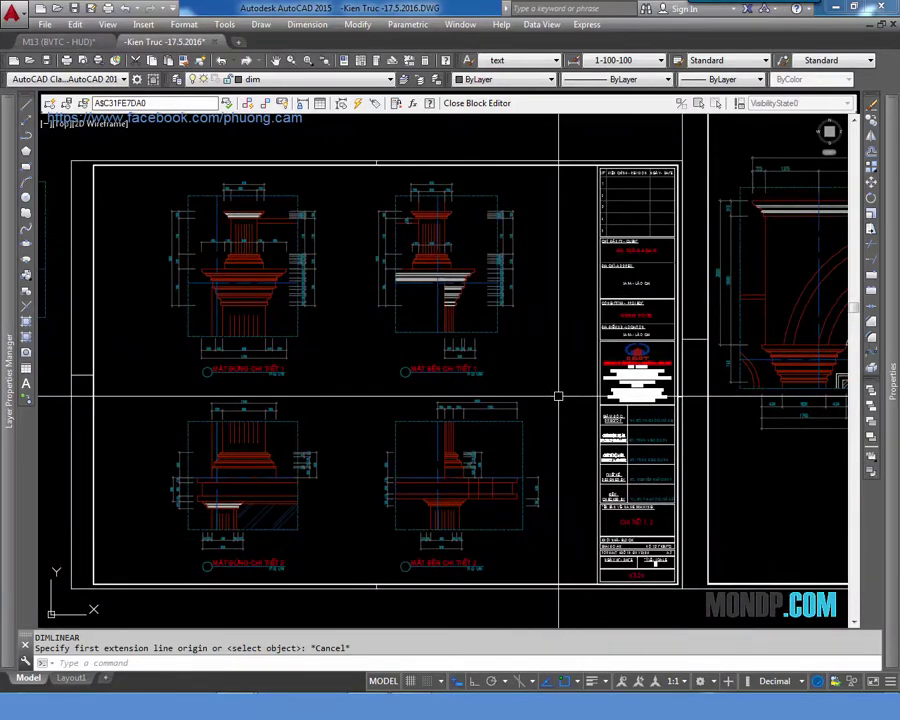
middle_drag(547, 342, 584, 399)
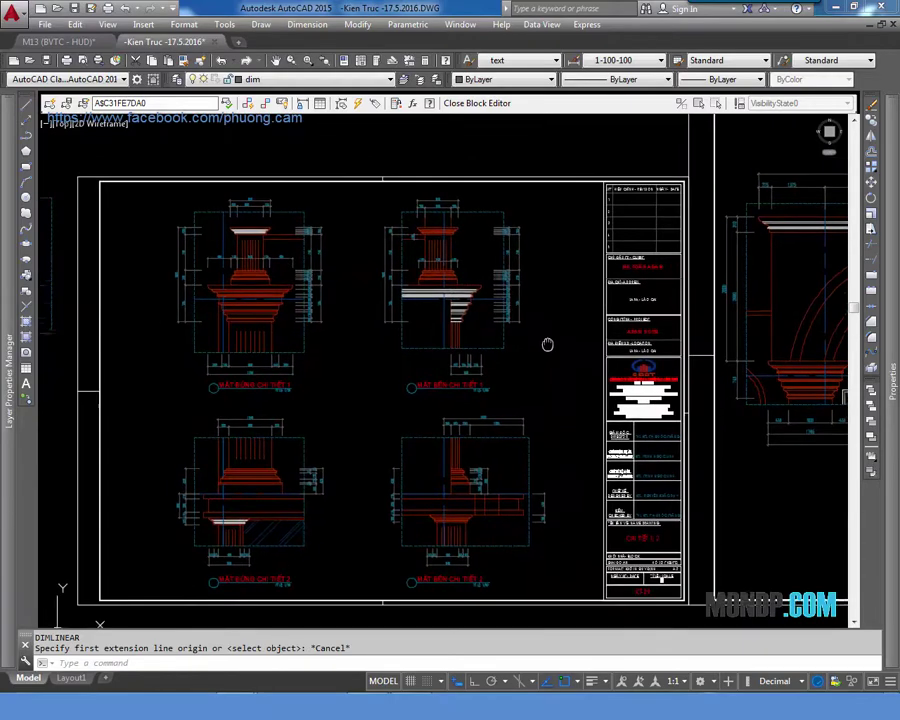
scroll(584, 399, up, 1)
scroll(559, 353, down, 4)
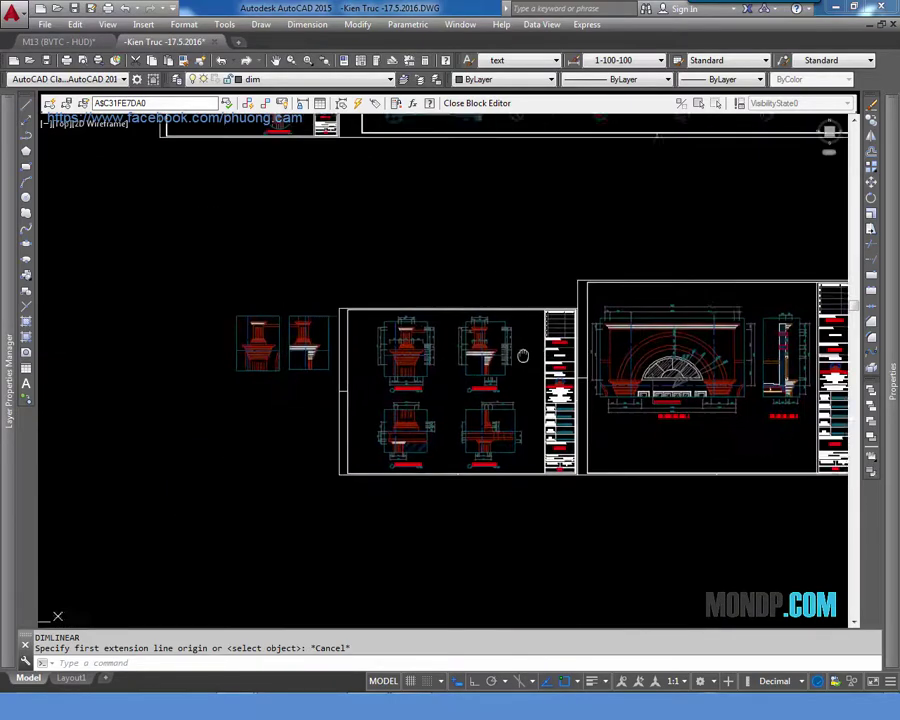
mouse_move(541, 350)
middle_down()
mouse_move(501, 340)
mouse_move(375, 274)
middle_up()
scroll(498, 342, up, 4)
middle_drag(535, 352, 480, 362)
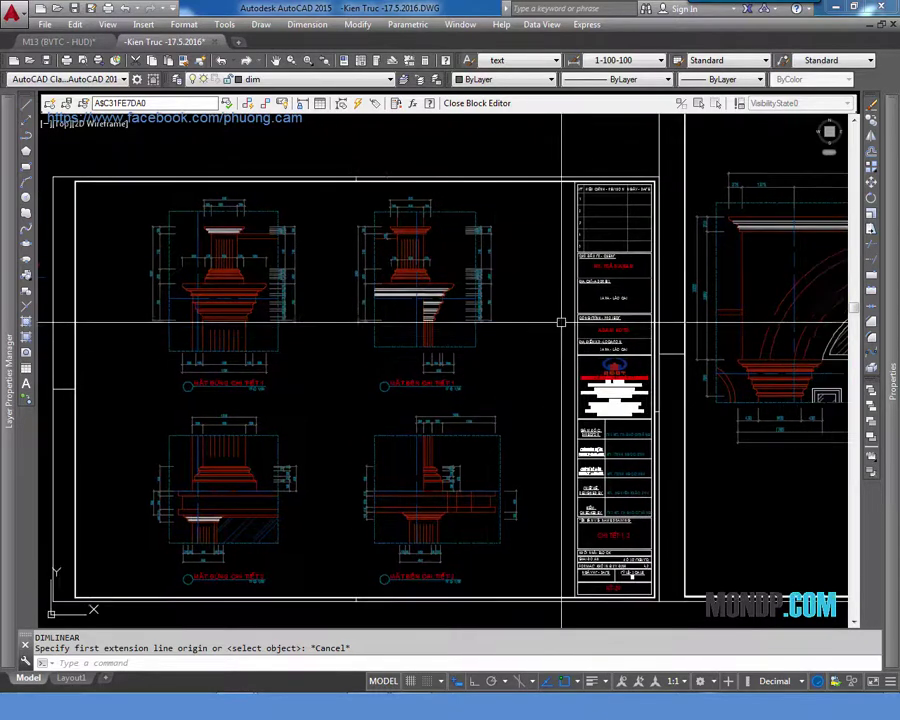
click(575, 322)
key(Escape)
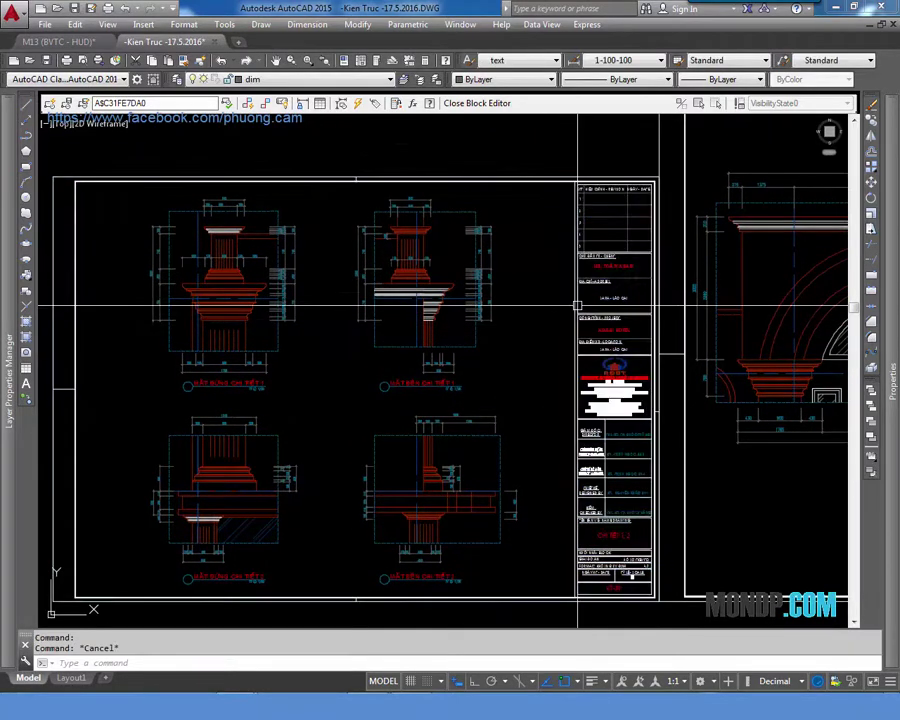
key(Escape)
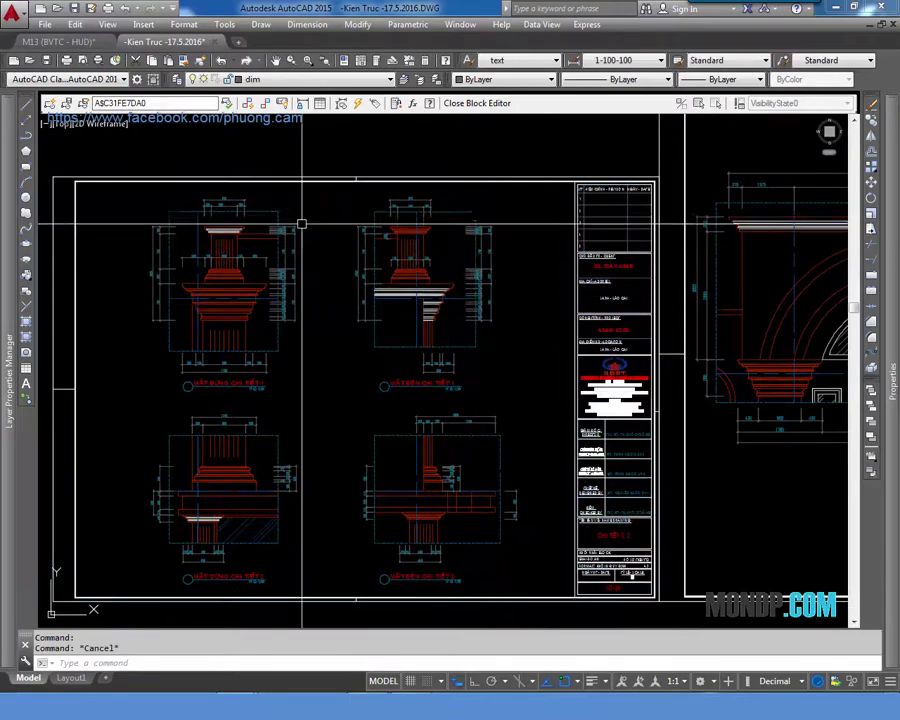
key(Escape)
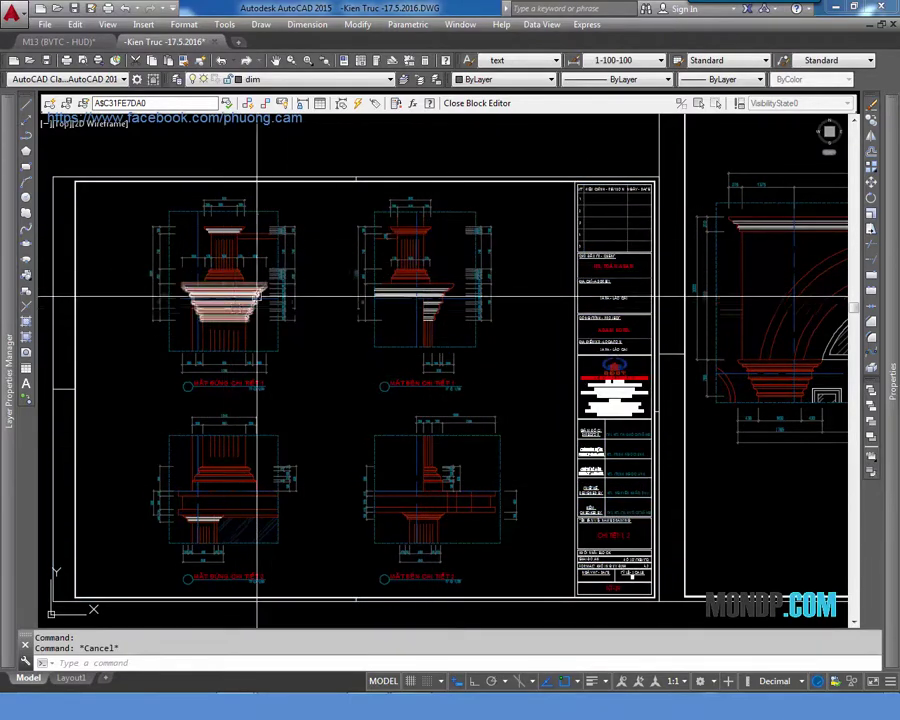
scroll(221, 277, up, 5)
text(dli)
key(Return)
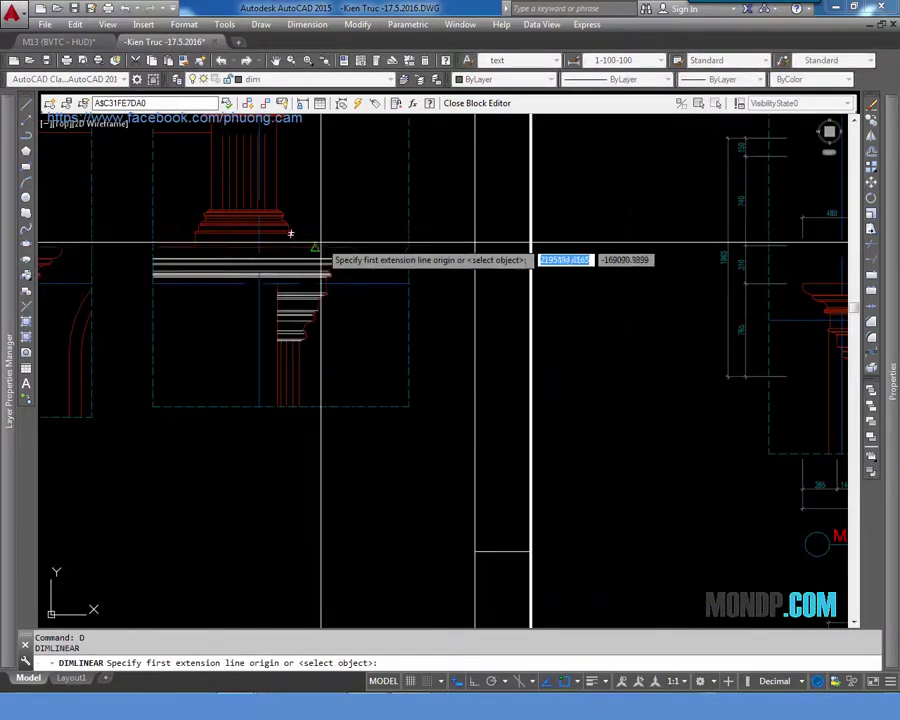
click(321, 252)
scroll(321, 252, up, 3)
scroll(305, 265, up, 2)
click(304, 264)
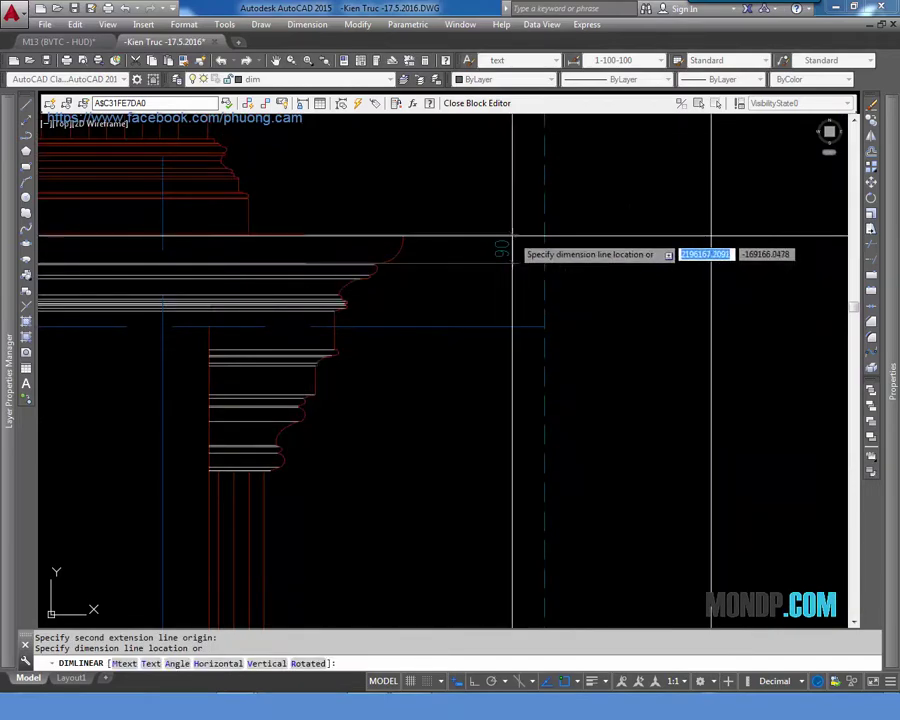
key(Escape)
scroll(470, 237, down, 5)
scroll(480, 245, up, 2)
scroll(522, 255, up, 1)
scroll(543, 238, up, 1)
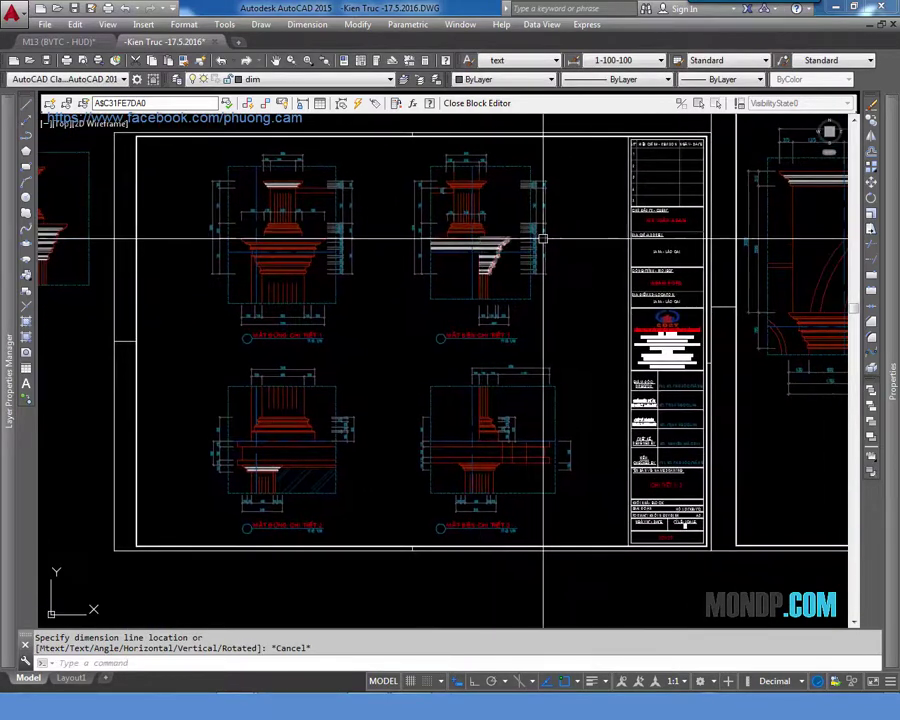
click(628, 280)
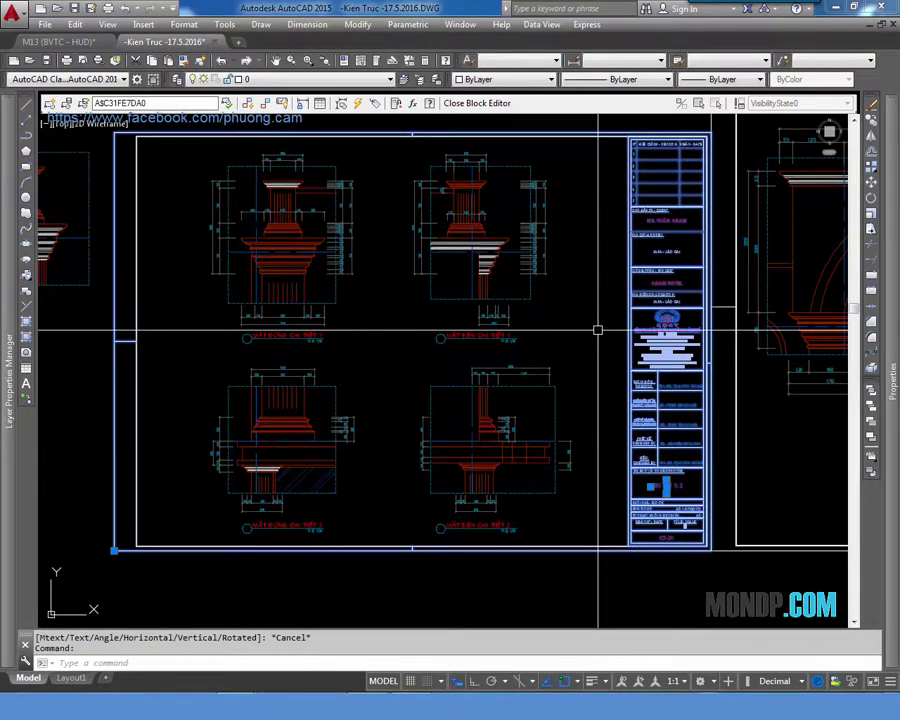
middle_drag(597, 329, 550, 325)
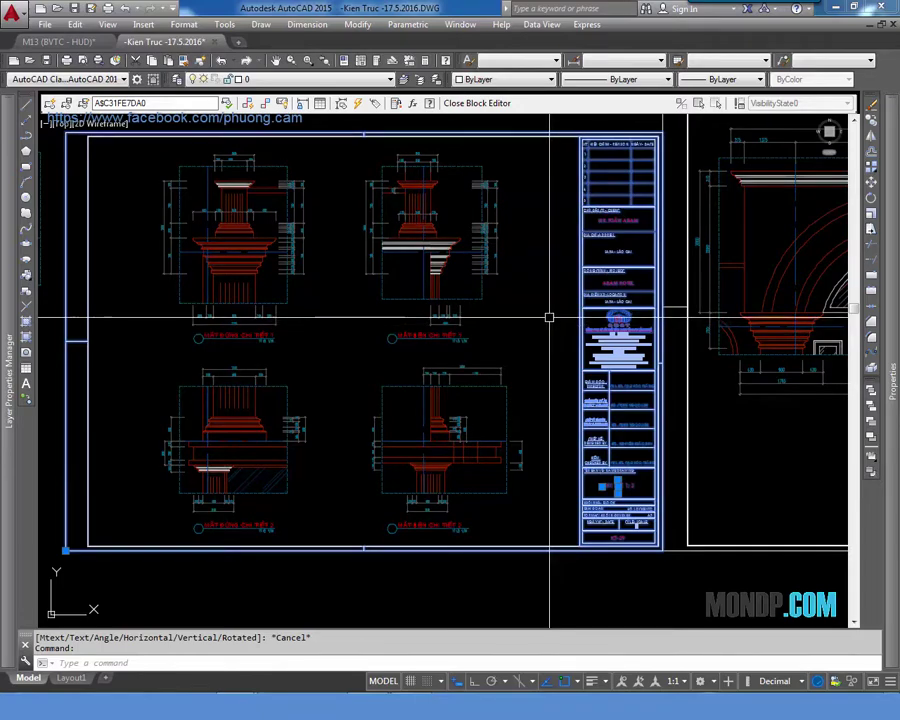
middle_drag(549, 317, 571, 350)
key(Escape)
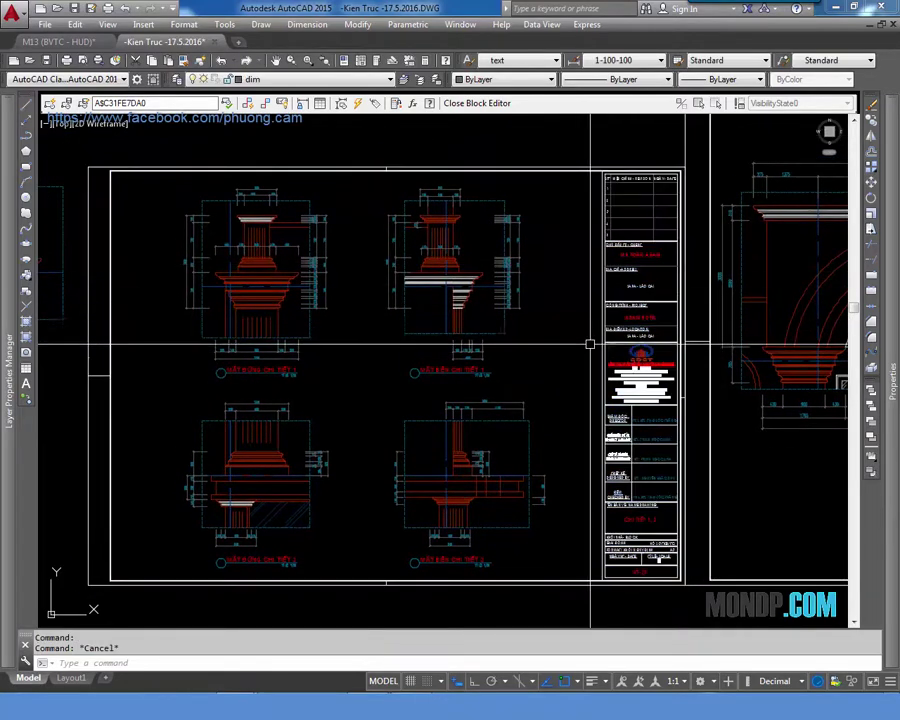
Shift the 765 height dimension on MẶT BÊN CHI TIẾT 1 slightly to the right
scroll(540, 320, up, 7)
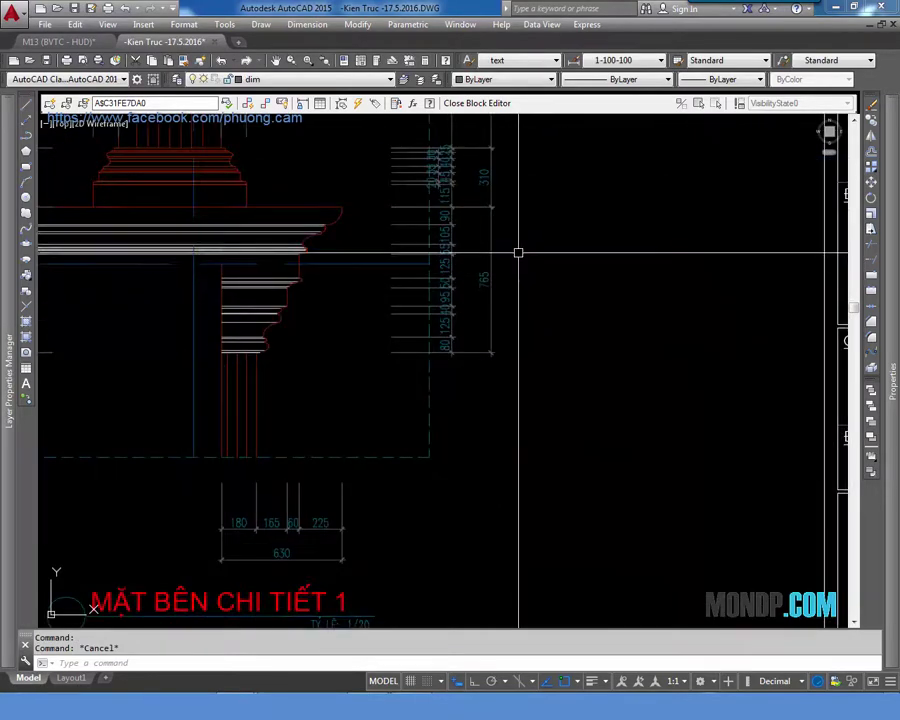
scroll(518, 266, down, 4)
middle_drag(519, 309, 531, 350)
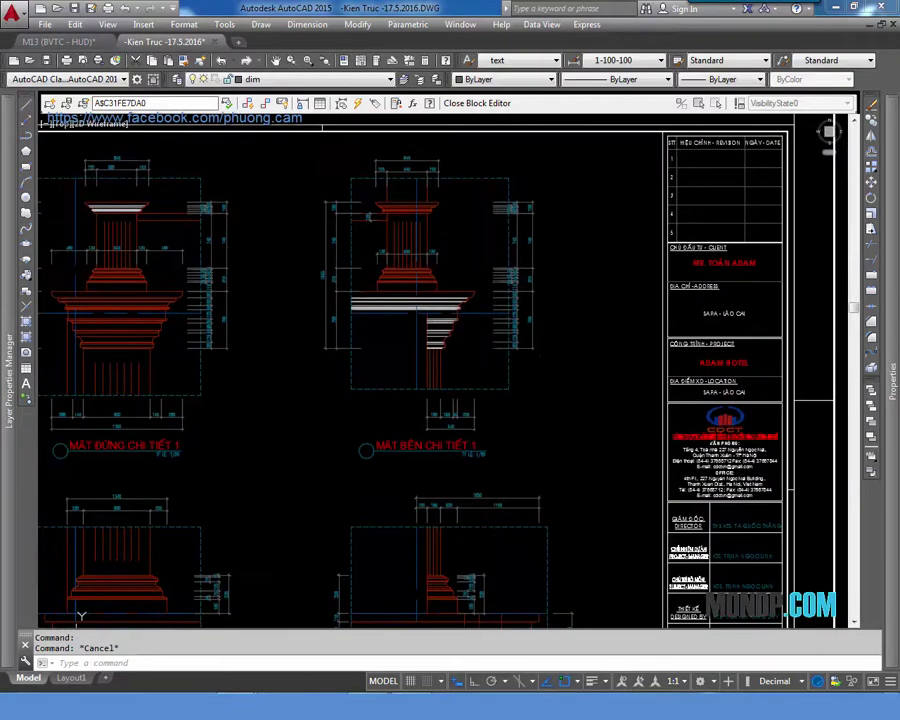
scroll(540, 336, up, 4)
click(514, 295)
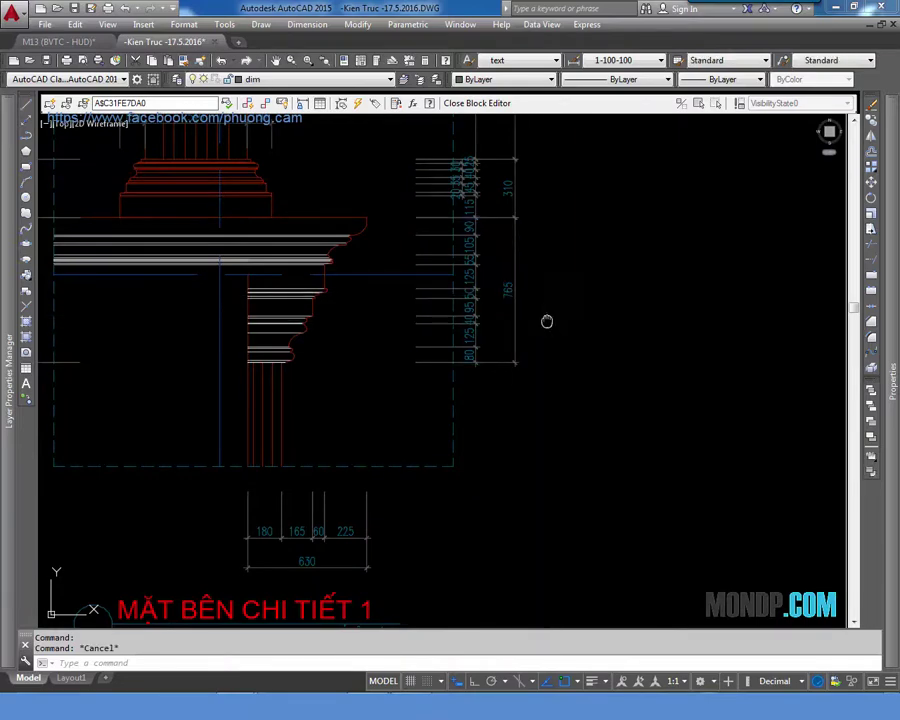
middle_drag(547, 321, 554, 405)
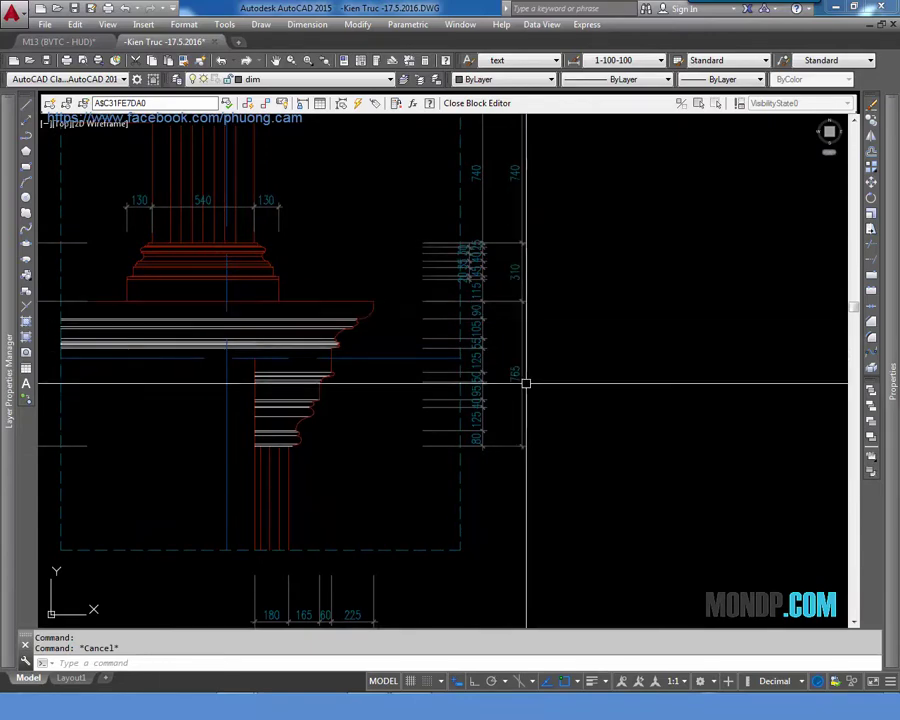
scroll(533, 388, up, 4)
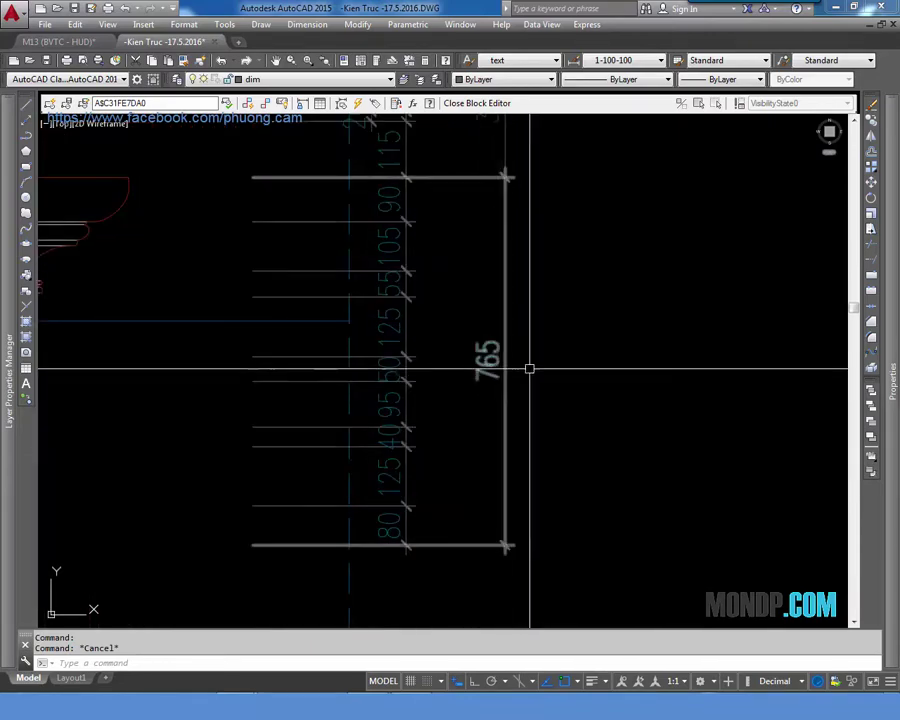
scroll(529, 369, down, 5)
scroll(611, 342, up, 1)
scroll(388, 453, down, 1)
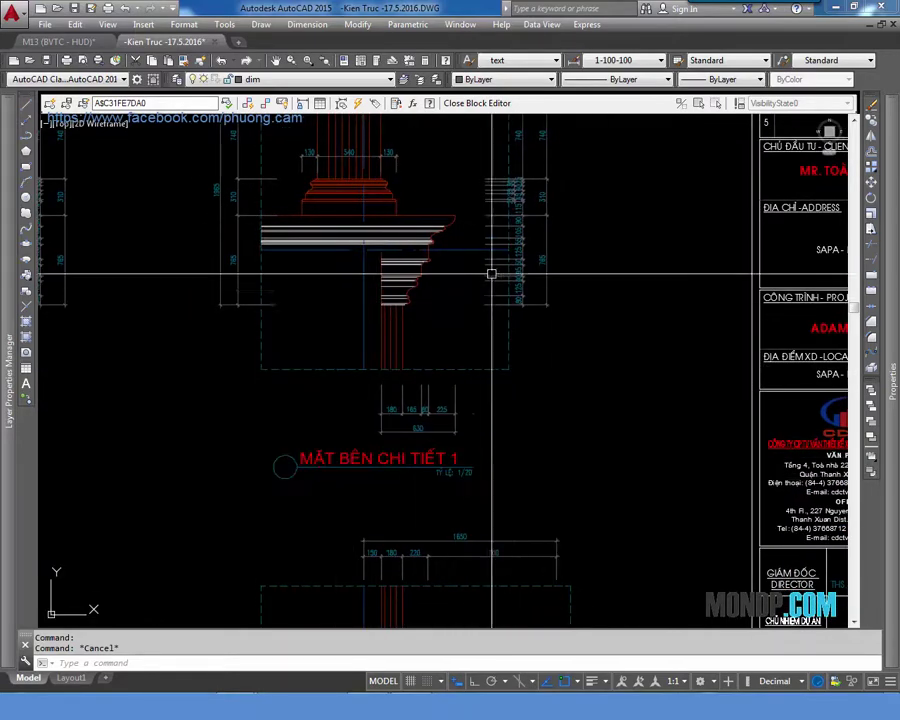
scroll(564, 265, up, 3)
drag(522, 257, 540, 277)
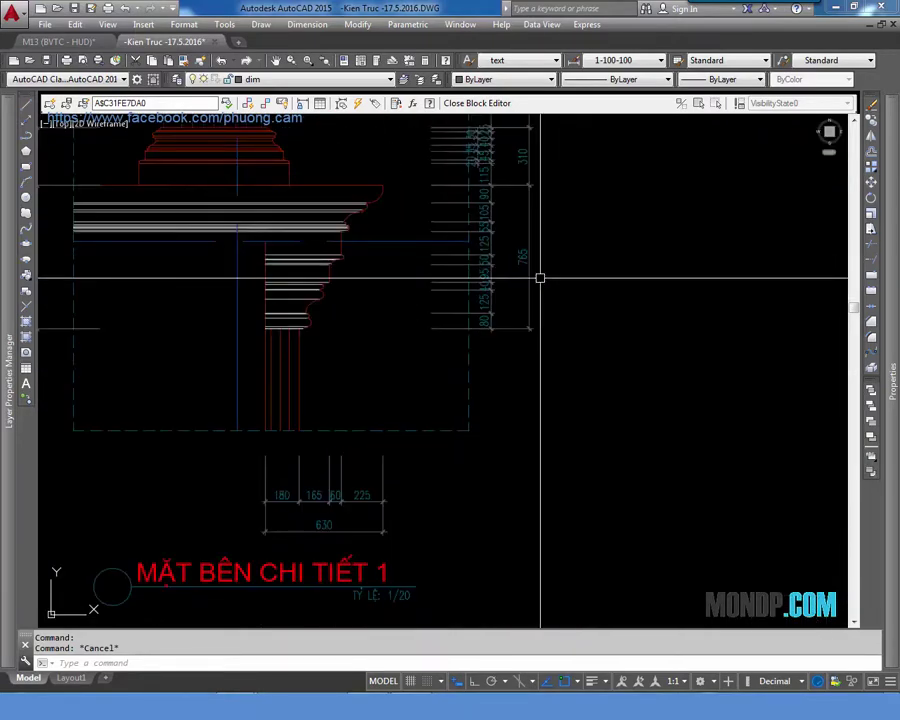
scroll(540, 279, down, 5)
middle_drag(438, 362, 488, 357)
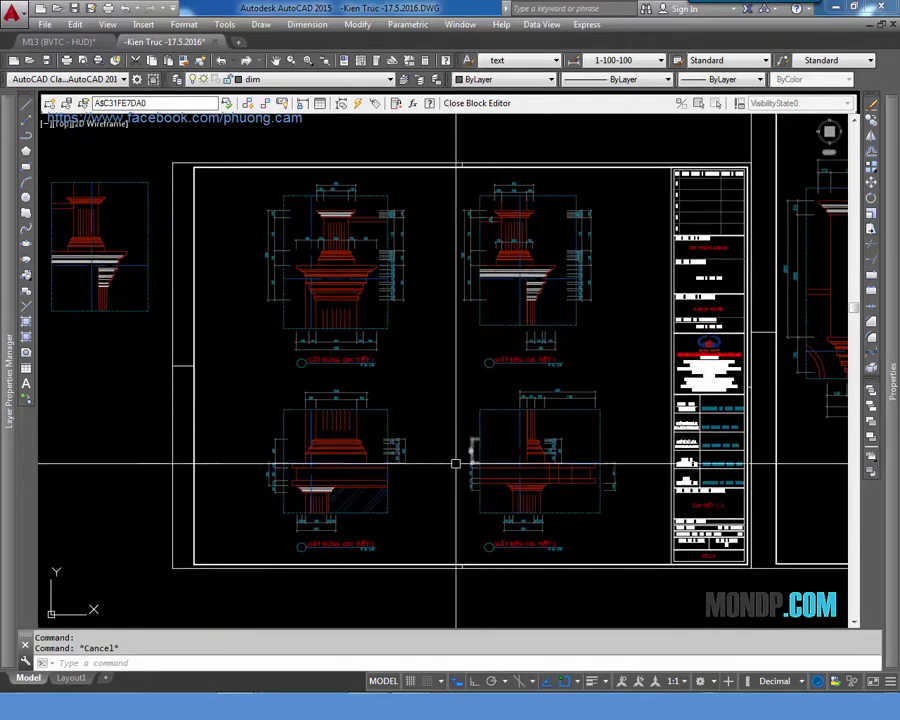
Navigate past the arch and elevation sheets to the arched front facade's top
scroll(583, 362, up, 2)
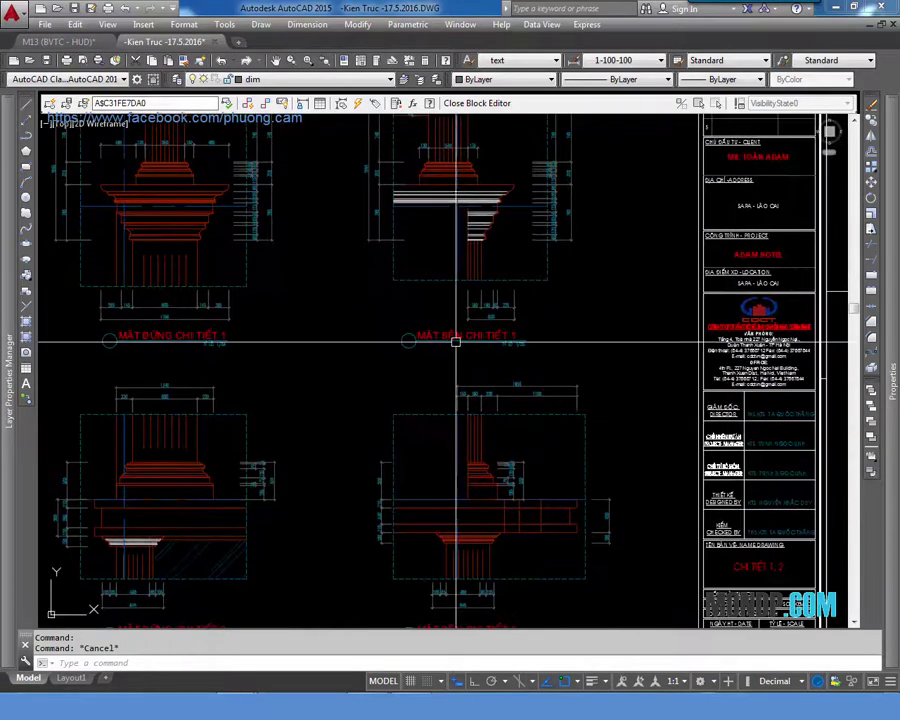
scroll(455, 342, down, 3)
scroll(536, 291, down, 2)
middle_drag(560, 300, 440, 300)
scroll(482, 310, up, 4)
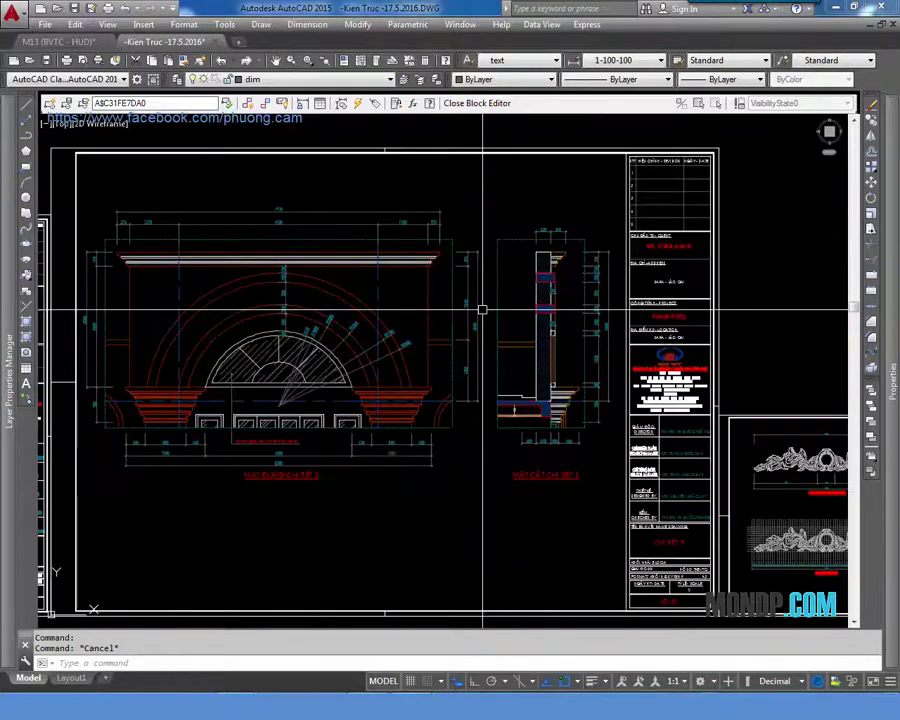
scroll(482, 310, down, 4)
middle_drag(597, 291, 556, 440)
scroll(556, 444, up, 1)
scroll(556, 444, up, 1)
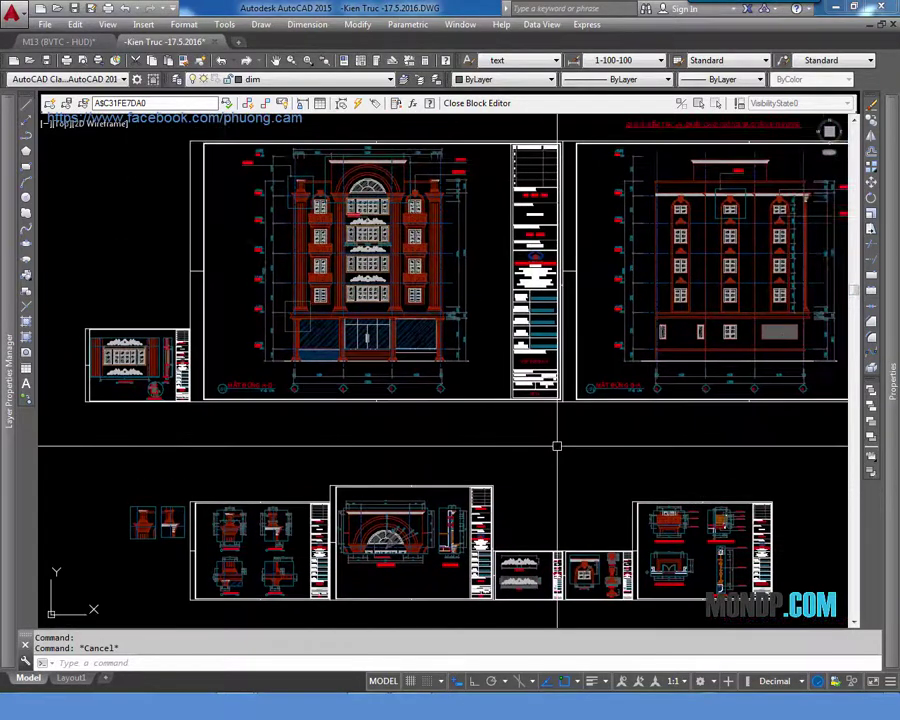
mouse_move(578, 326)
middle_down()
mouse_move(380, 400)
mouse_move(200, 430)
middle_up()
scroll(269, 236, up, 1)
middle_drag(150, 300, 430, 264)
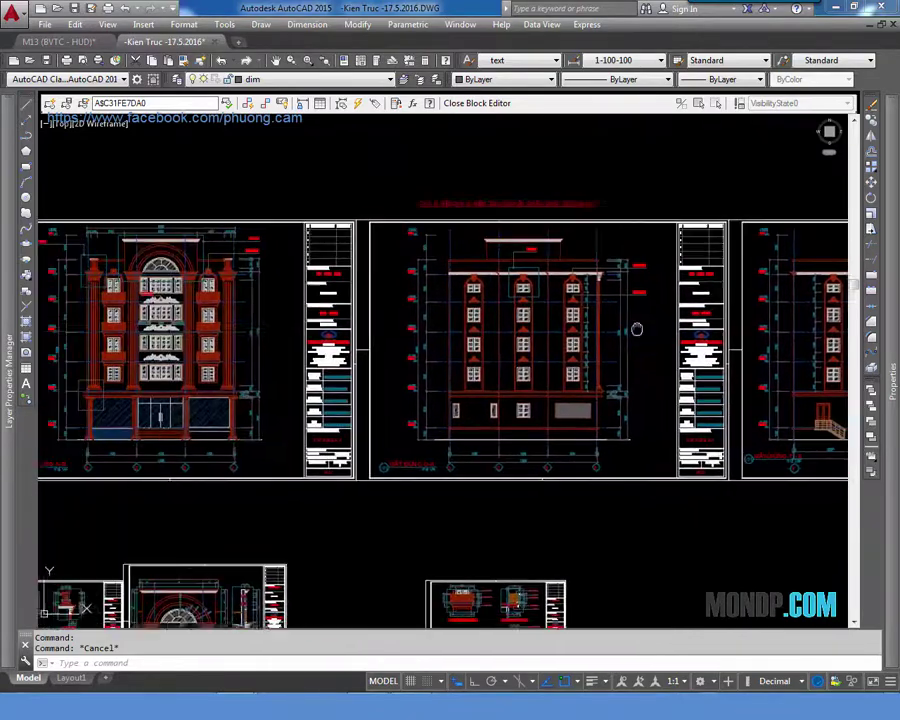
middle_drag(265, 249, 401, 249)
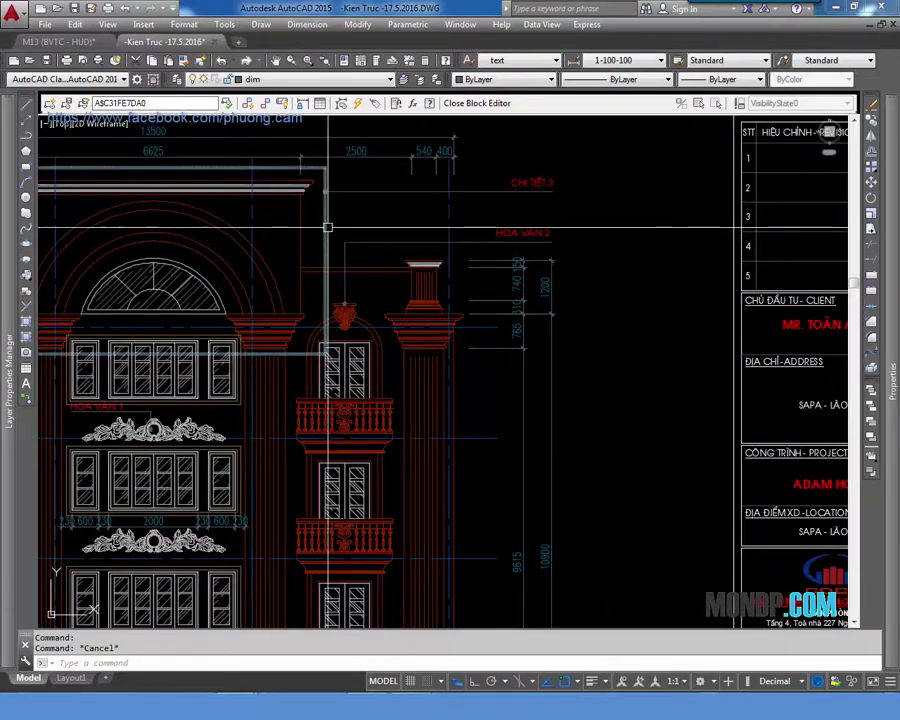
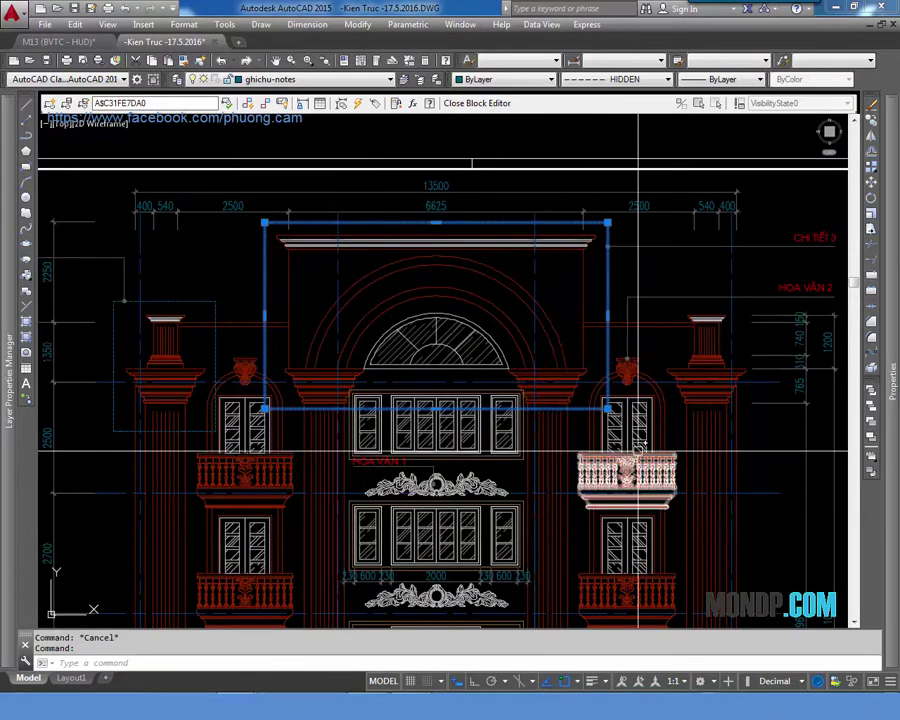
Copy the 64-object central arch bay, with columns and flanking doors, into empty space
key(Escape)
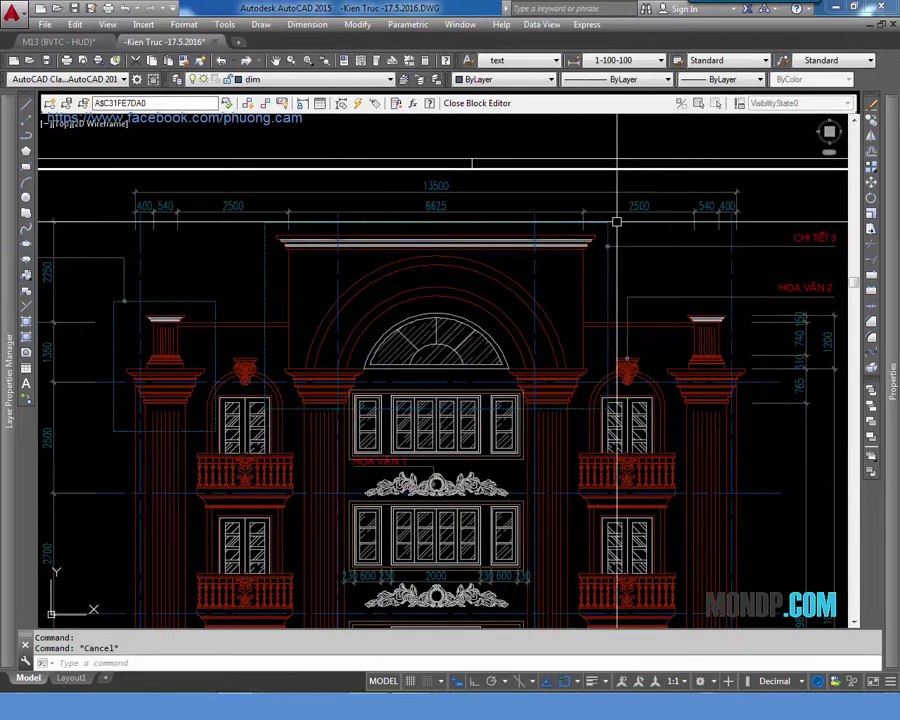
text(c)
key(Return)
click(617, 203)
click(262, 410)
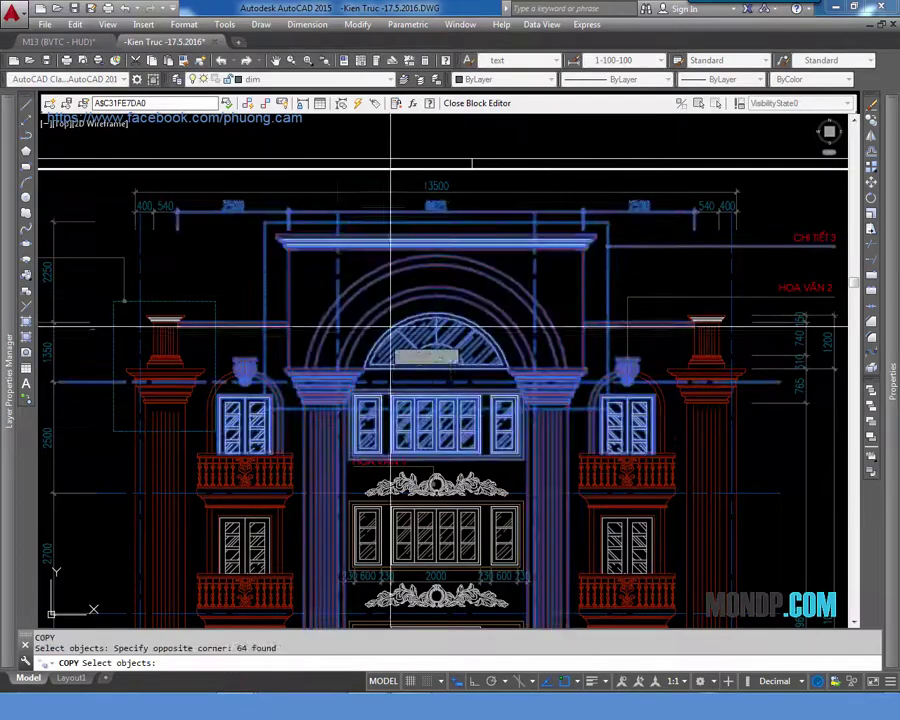
key(Return)
scroll(466, 311, down, 3)
scroll(581, 357, down, 3)
scroll(538, 362, up, 5)
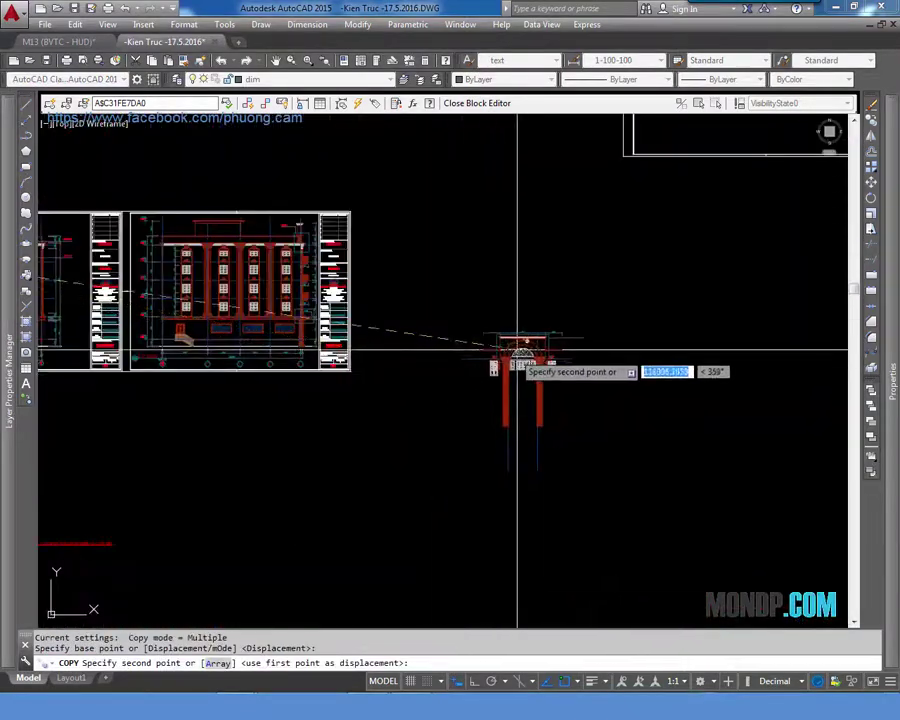
click(532, 316)
key(Escape)
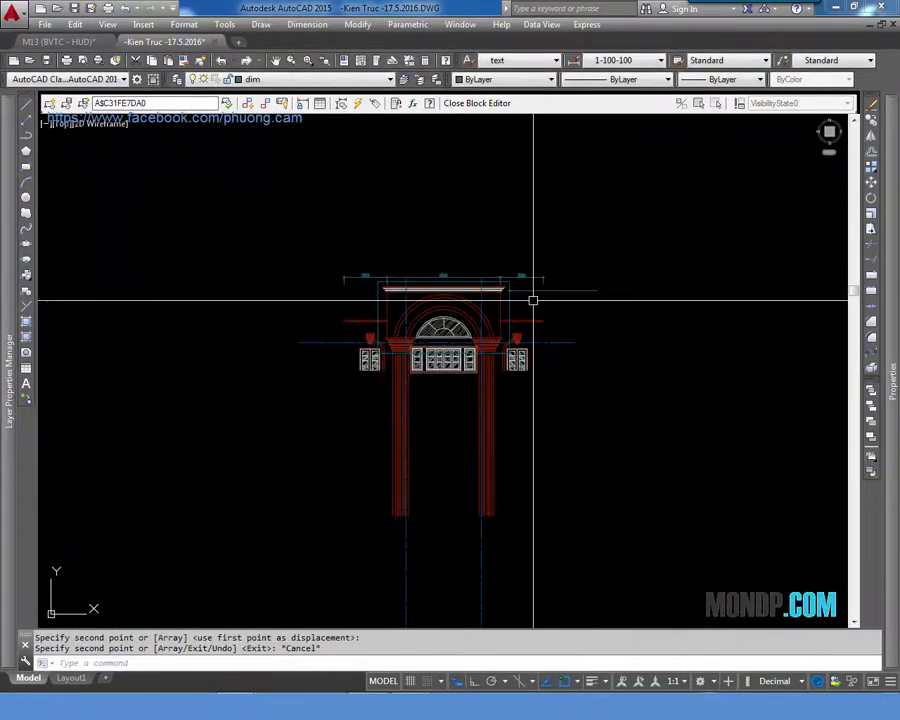
Try an EXTRIM trim, then erase the copied bay's two columns
text(x)
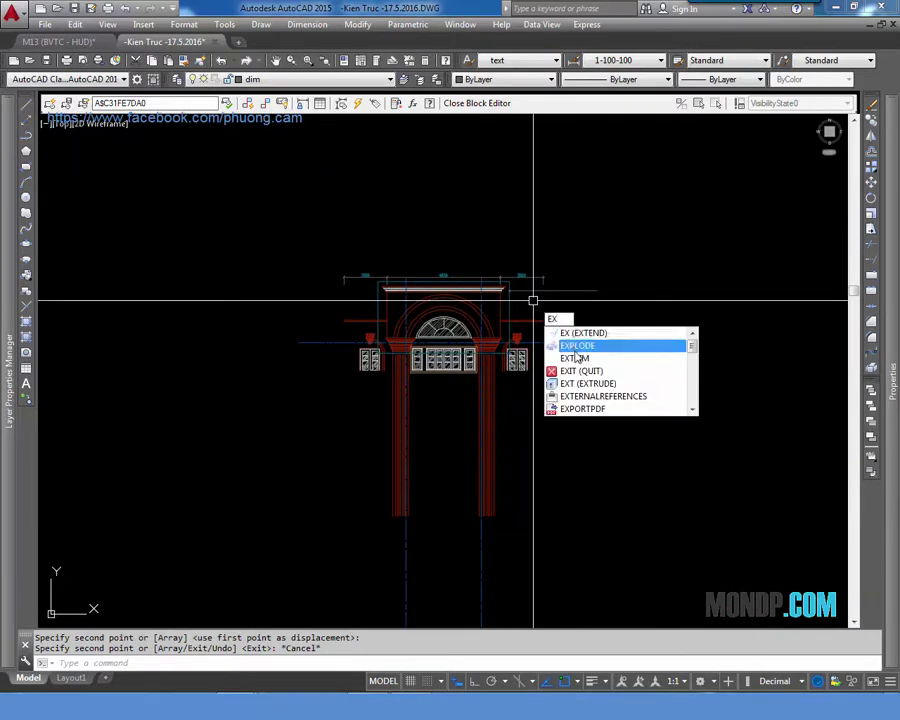
click(575, 357)
click(511, 305)
scroll(444, 270, up, 4)
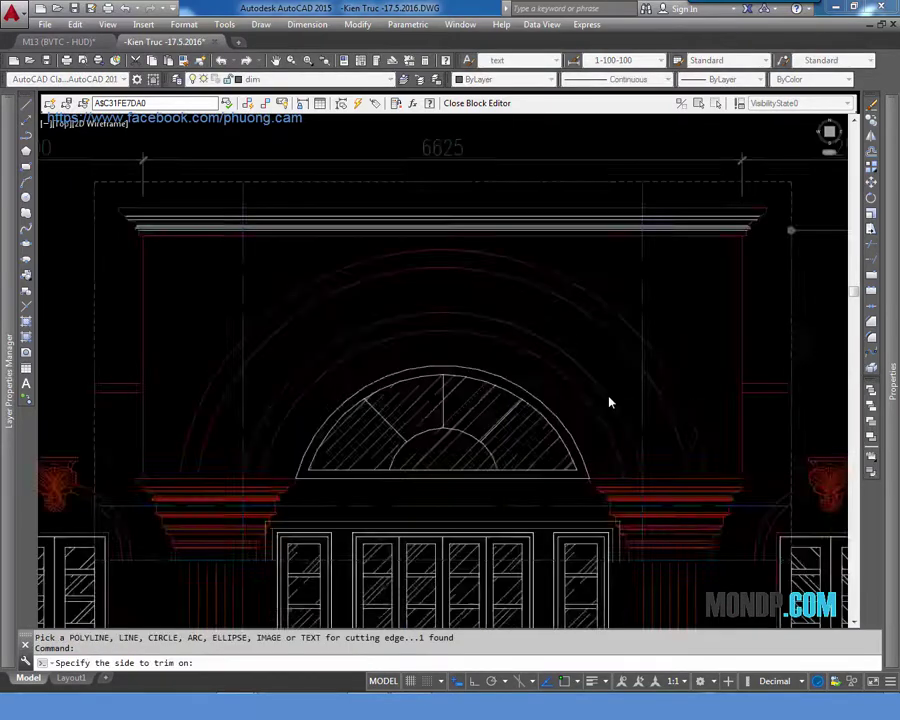
scroll(609, 403, down, 4)
click(560, 408)
click(440, 463)
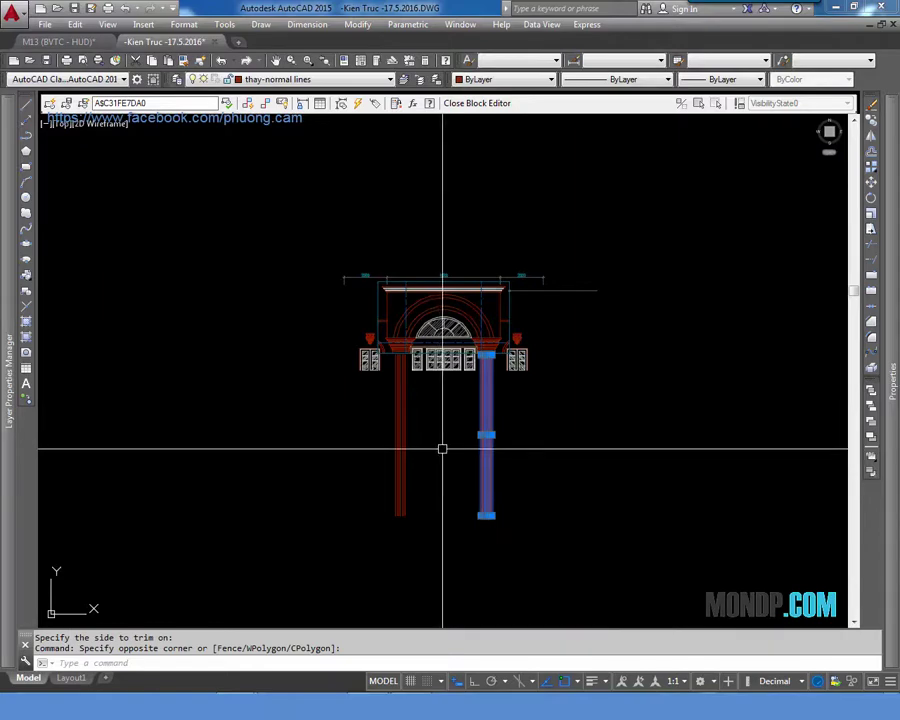
click(550, 440)
click(371, 492)
text(e)
key(Return)
Erase the right and left red finials from the copied arch
scroll(536, 296, up, 5)
click(638, 155)
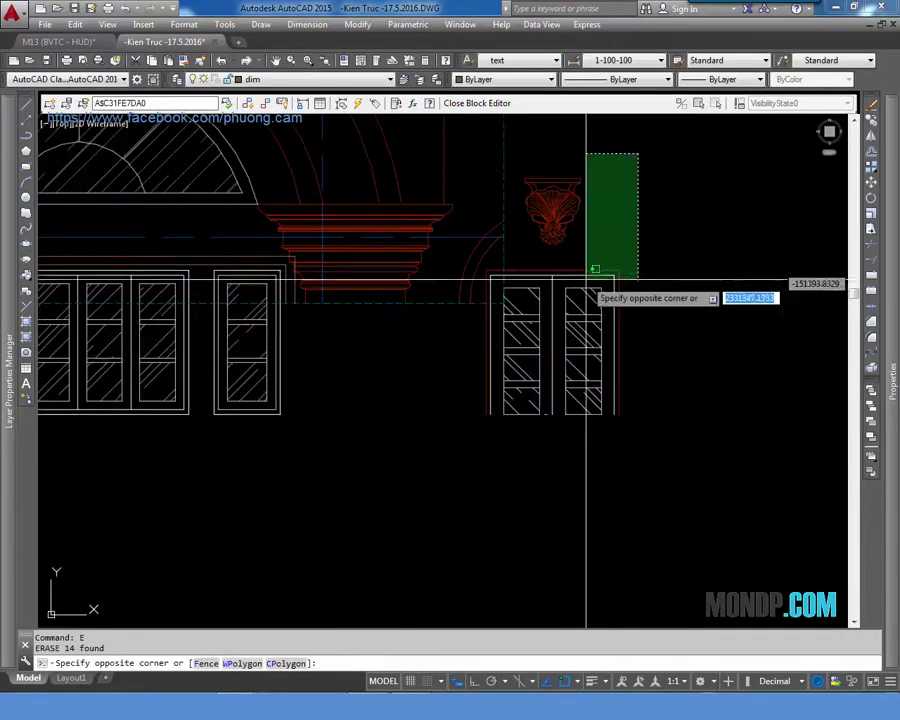
click(587, 278)
key(Escape)
click(518, 297)
text(e)
key(Return)
scroll(361, 319, down, 4)
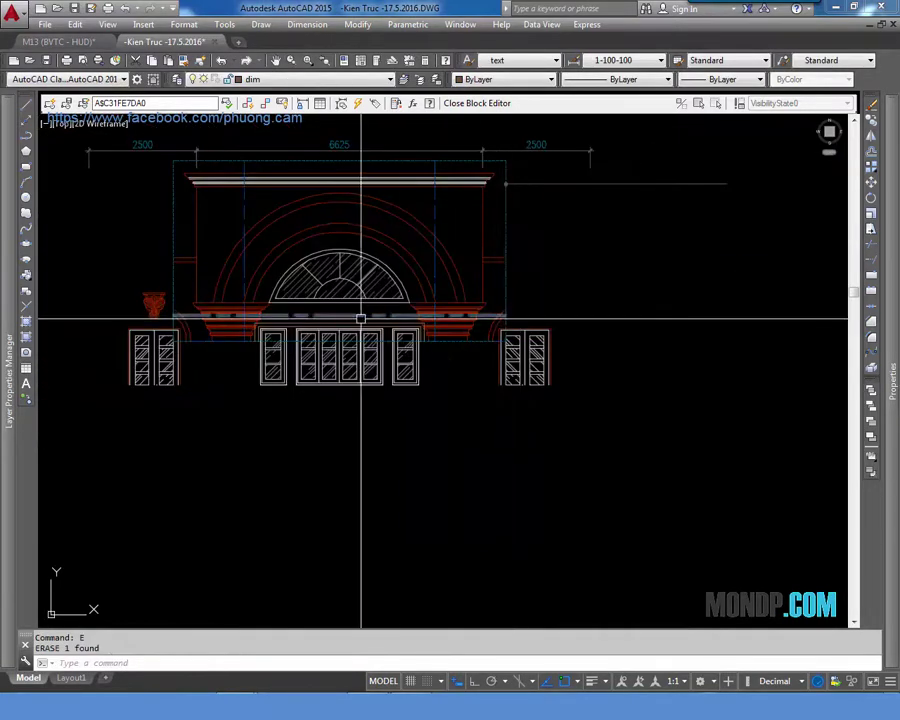
middle_drag(361, 319, 423, 332)
click(215, 314)
text(e)
key(Return)
Remove the top dimension line above the copied arch bay
middle_drag(562, 154, 567, 232)
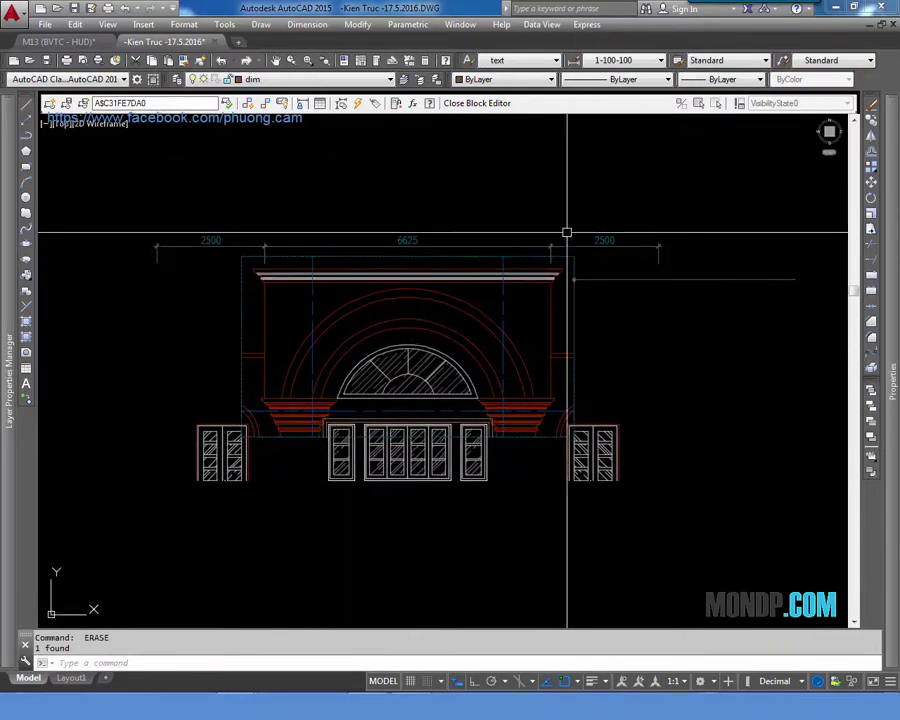
click(700, 153)
click(198, 252)
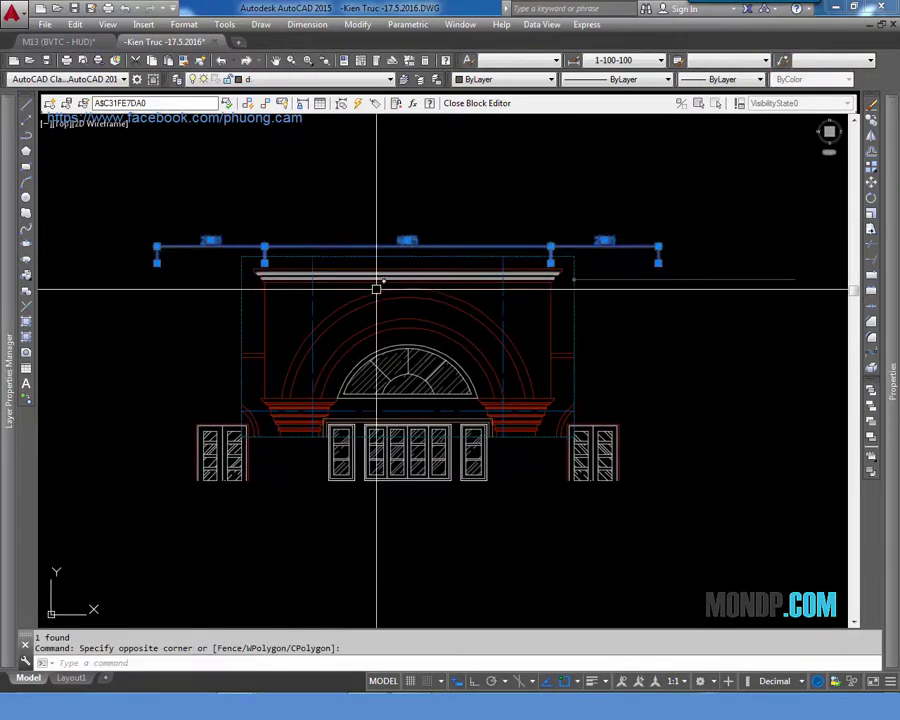
text(e)
key(Return)
click(660, 192)
key(Escape)
Select both door blocks and the central window block to inspect them, then deselect
middle_drag(512, 422, 512, 364)
click(585, 407)
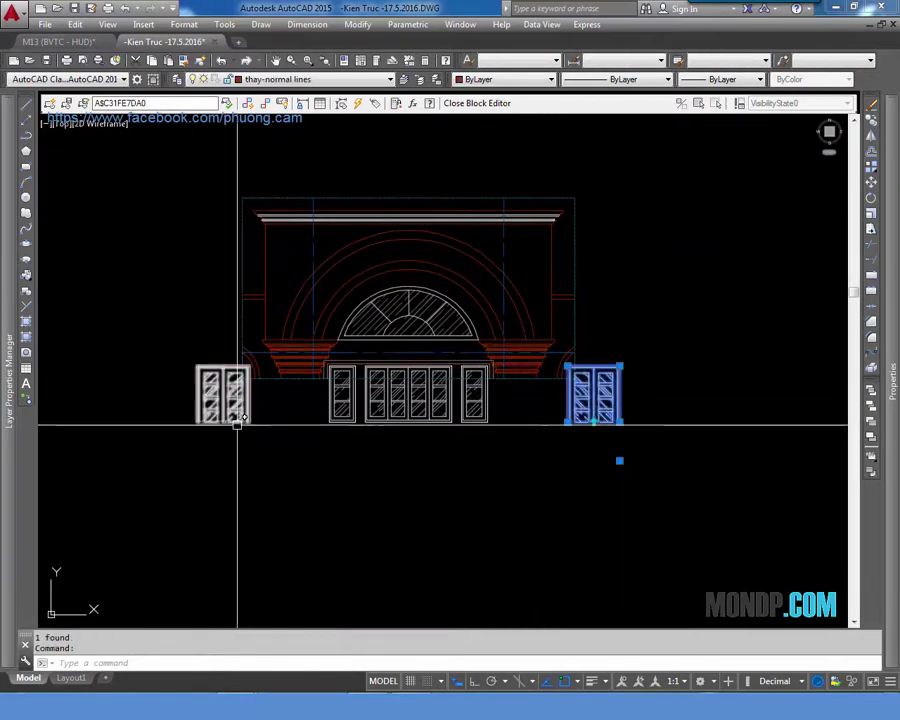
click(237, 418)
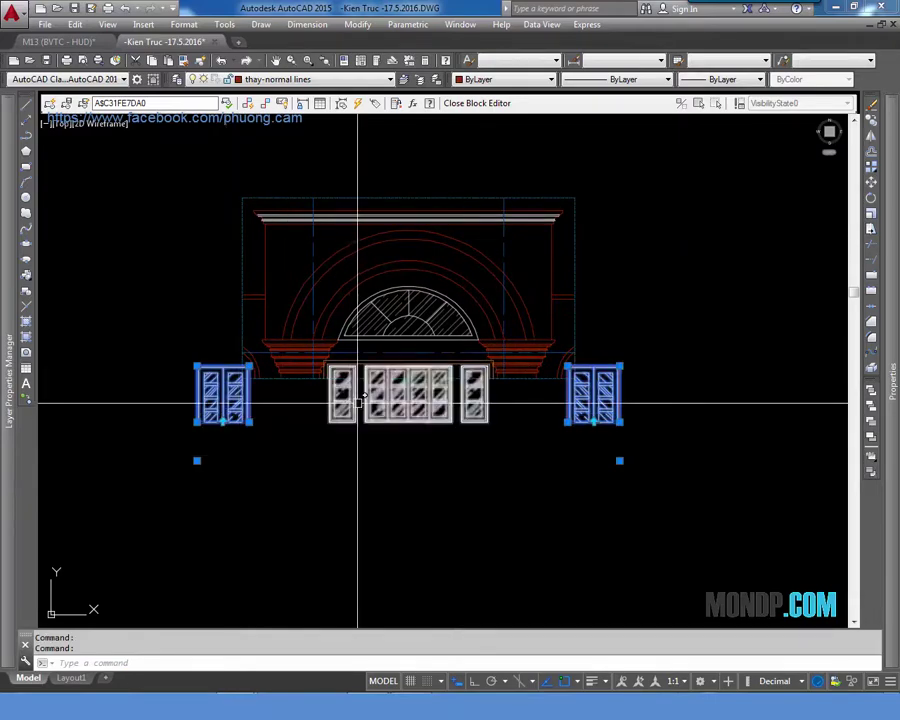
click(333, 462)
key(Escape)
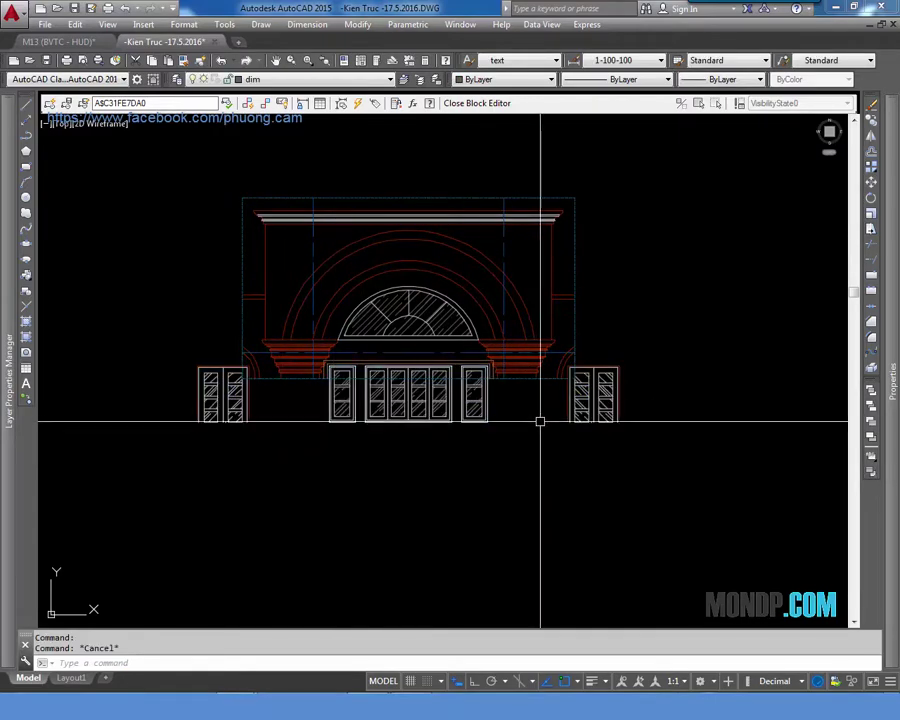
click(602, 388)
key(Escape)
text(XCL)
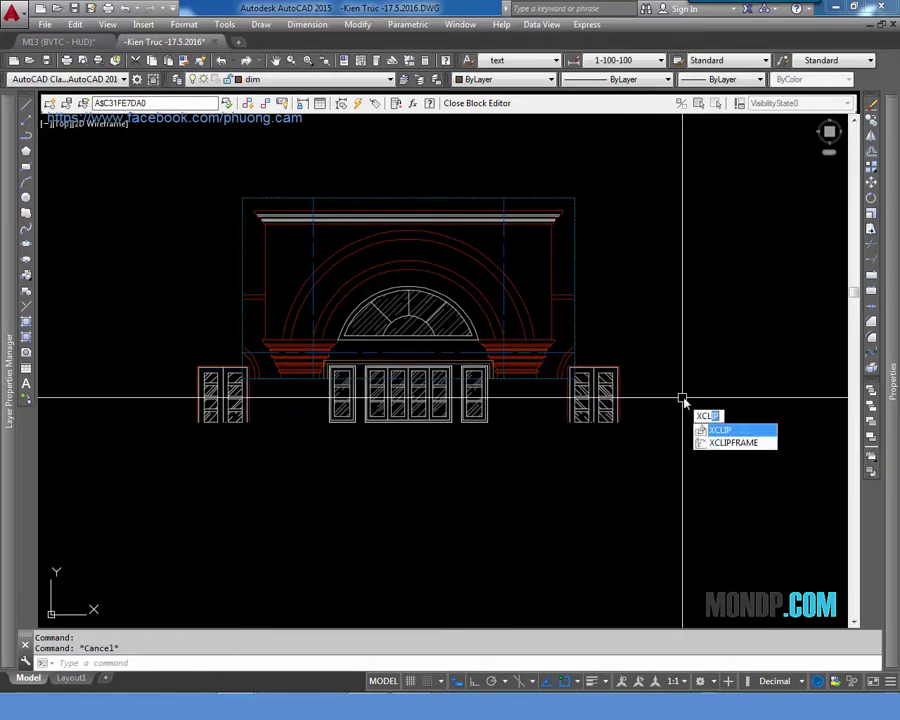
XCLIP the right door block with a new rectangular boundary beside the right capital
click(722, 430)
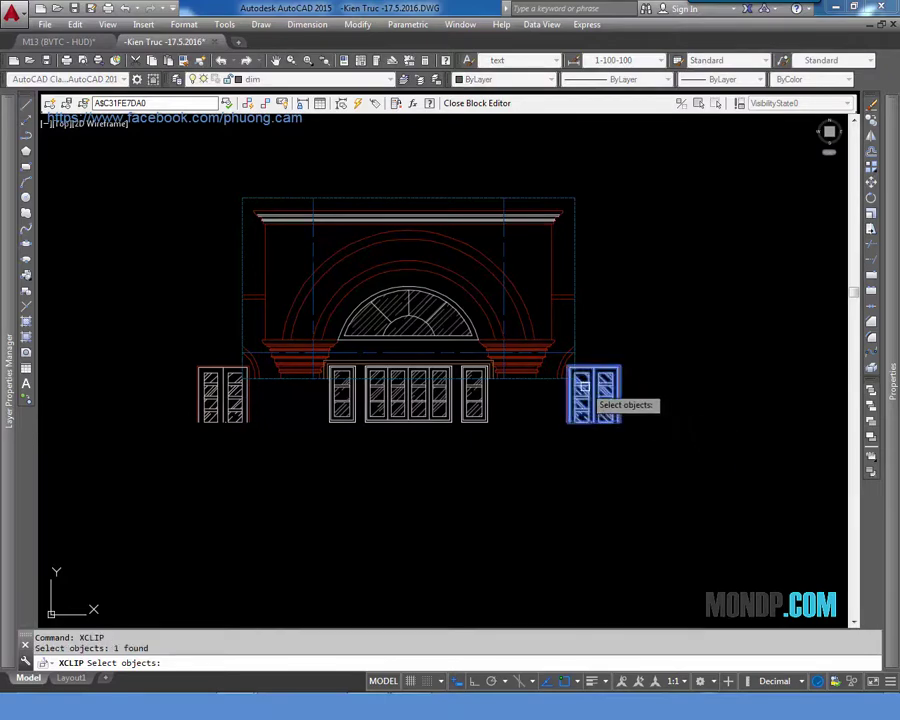
key(Return)
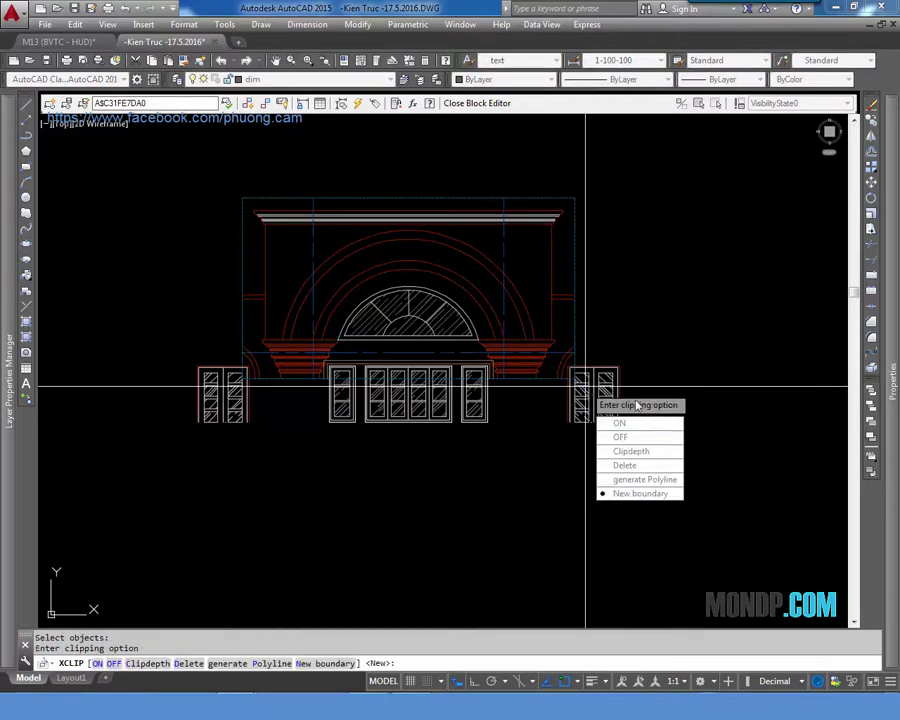
key(Return)
click(616, 425)
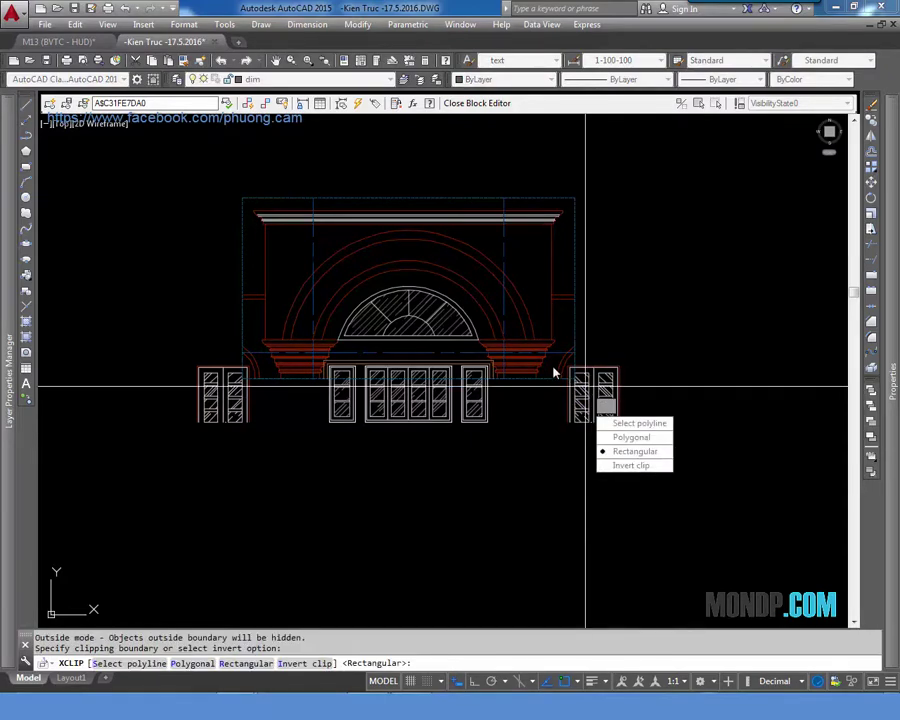
click(624, 452)
scroll(570, 330, up, 5)
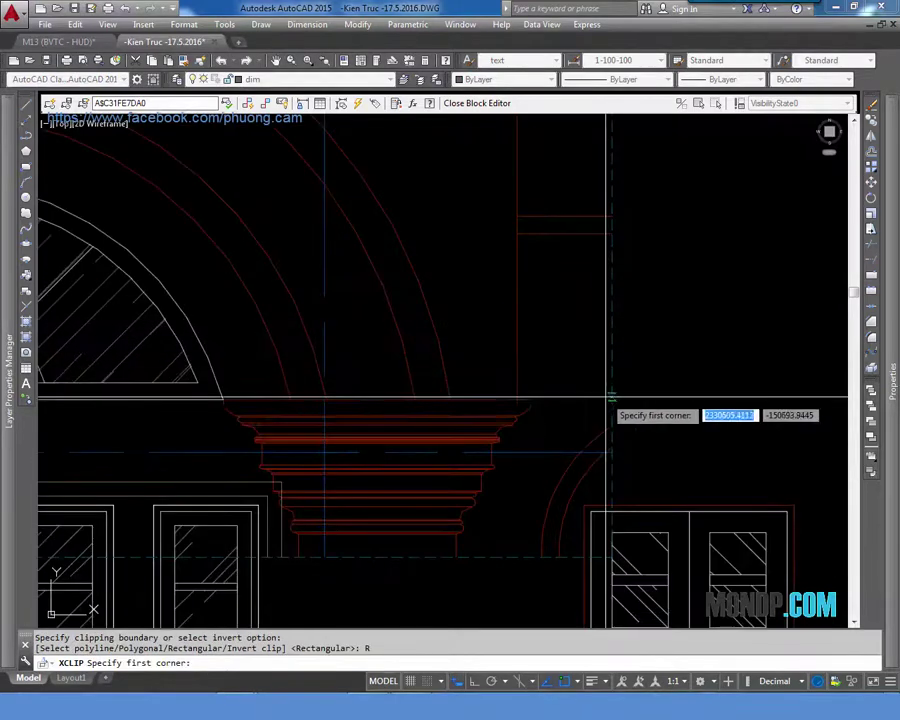
click(612, 557)
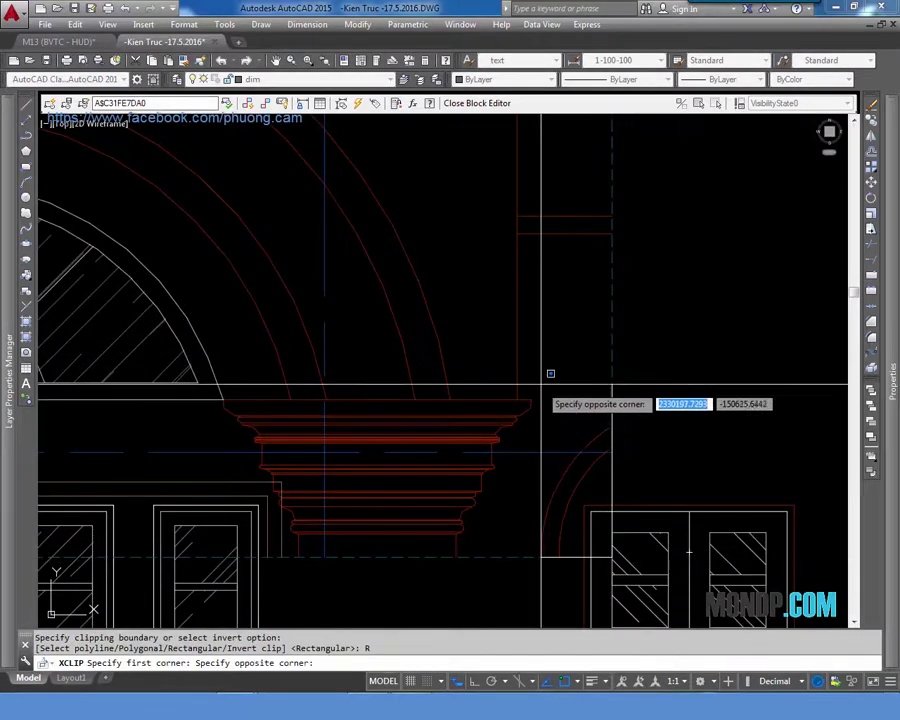
middle_drag(491, 353, 446, 236)
click(445, 233)
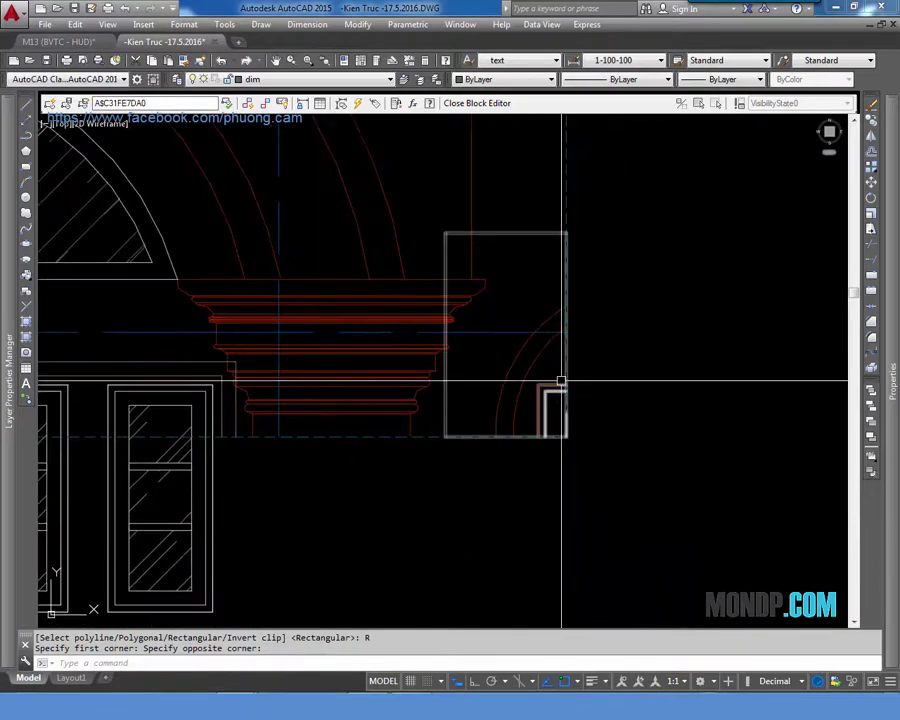
Check the clipped right door block with the whole arch bay in view
click(542, 410)
scroll(648, 366, down, 3)
scroll(578, 368, up, 2)
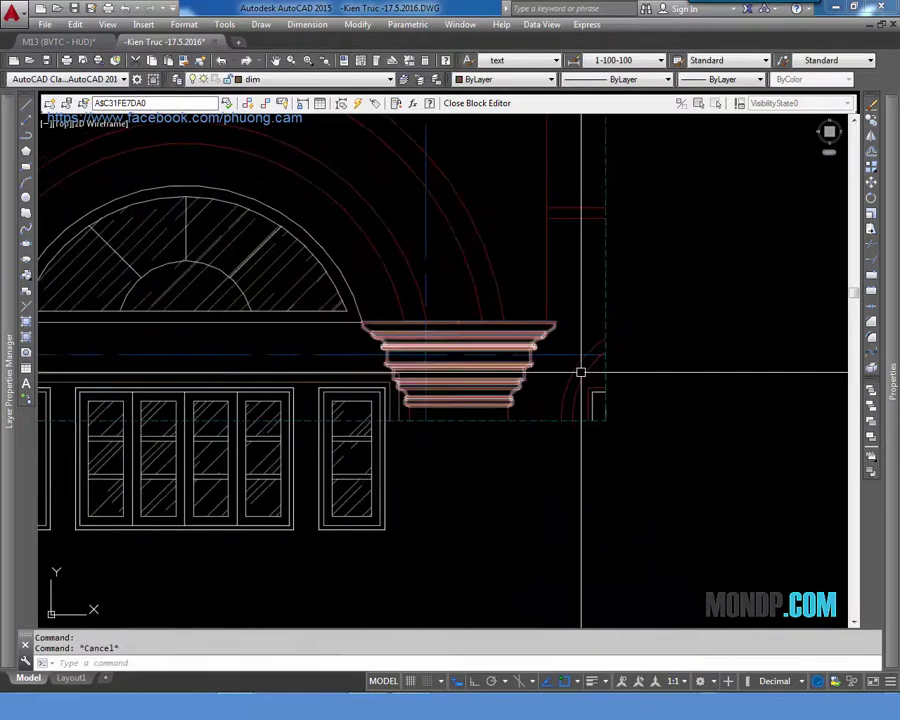
scroll(603, 340, down, 2)
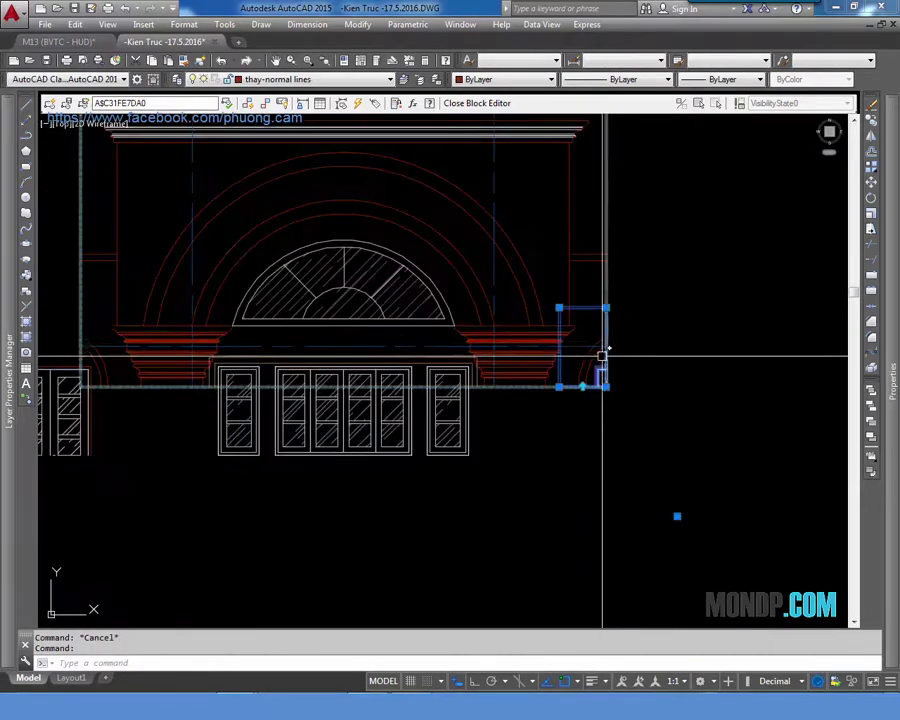
middle_drag(365, 388, 588, 403)
key(Escape)
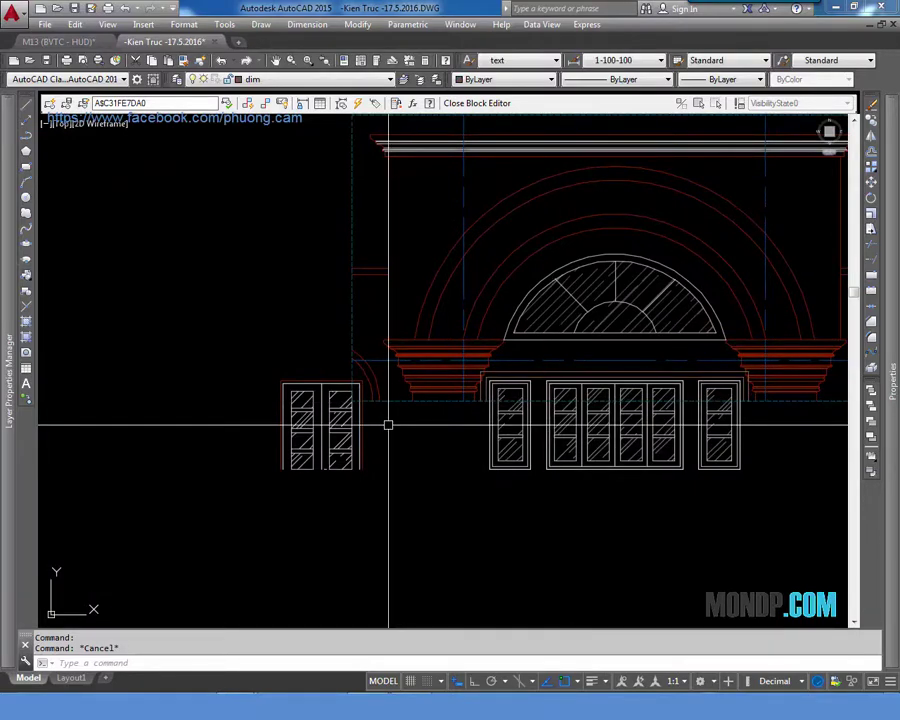
Begin an XCLIP of the left door block, then cancel the attempt
text(xclip)
key(Return)
click(357, 395)
key(Return)
key(Return)
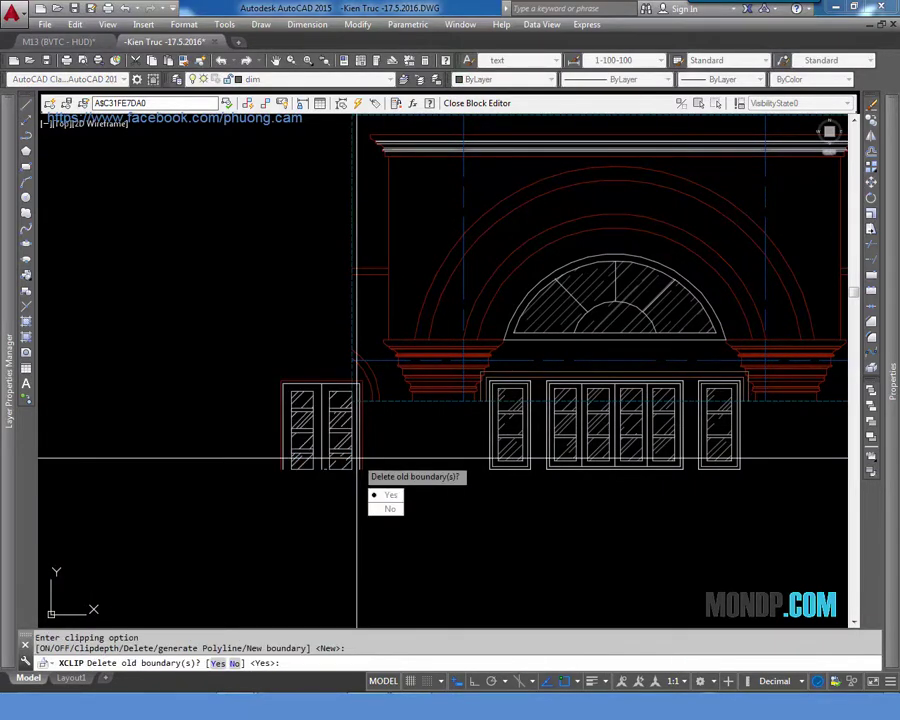
key(Return)
key(Return)
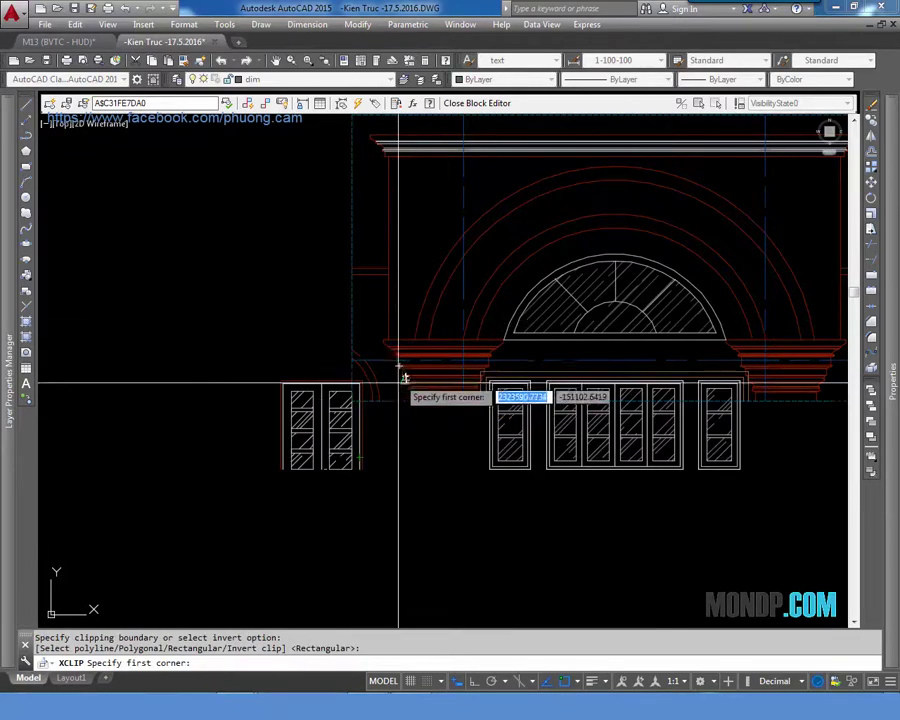
click(352, 400)
scroll(352, 398, up, 5)
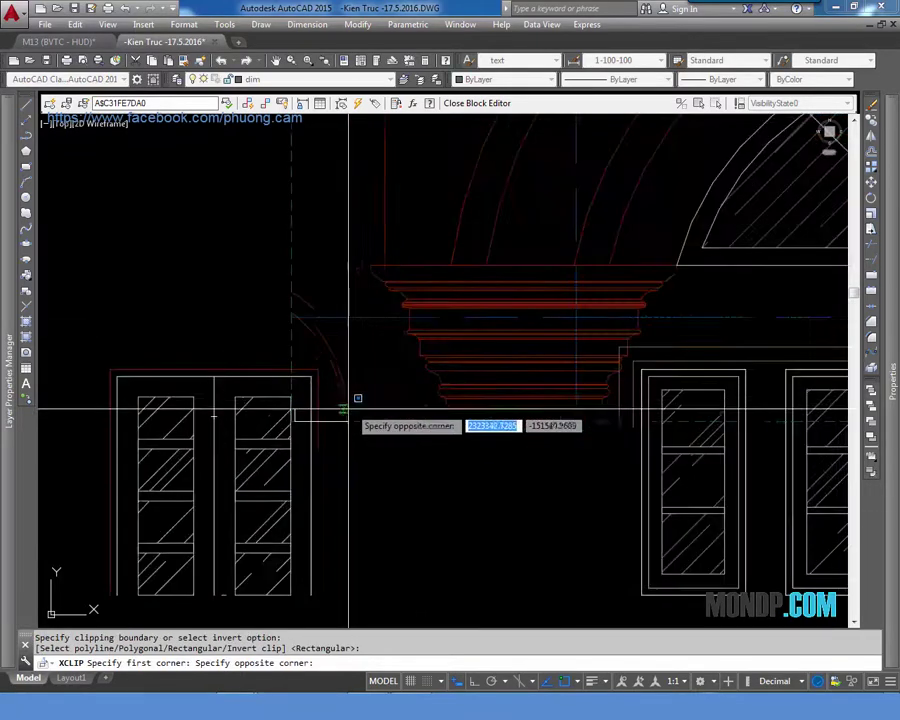
key(Escape)
key(Return)
Clip the left door block to a new rectangular boundary
click(308, 425)
key(Return)
key(Return)
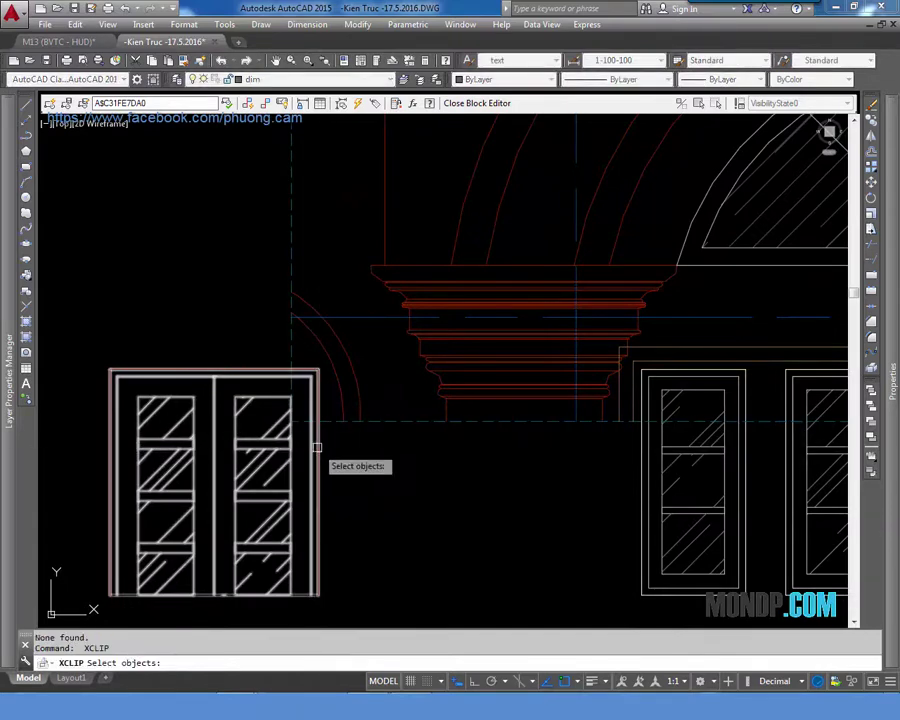
click(316, 444)
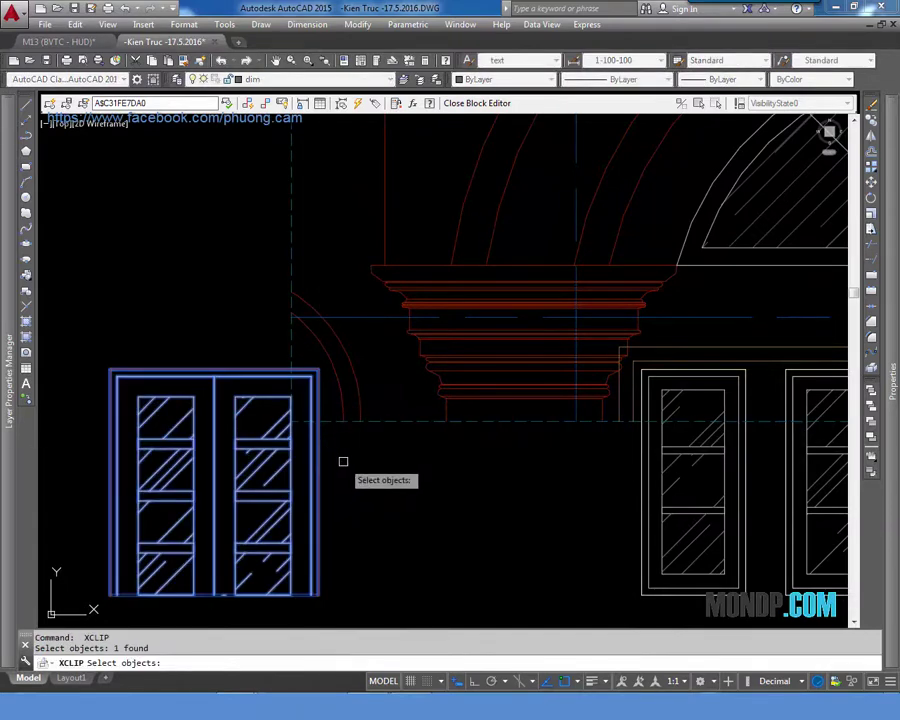
key(Return)
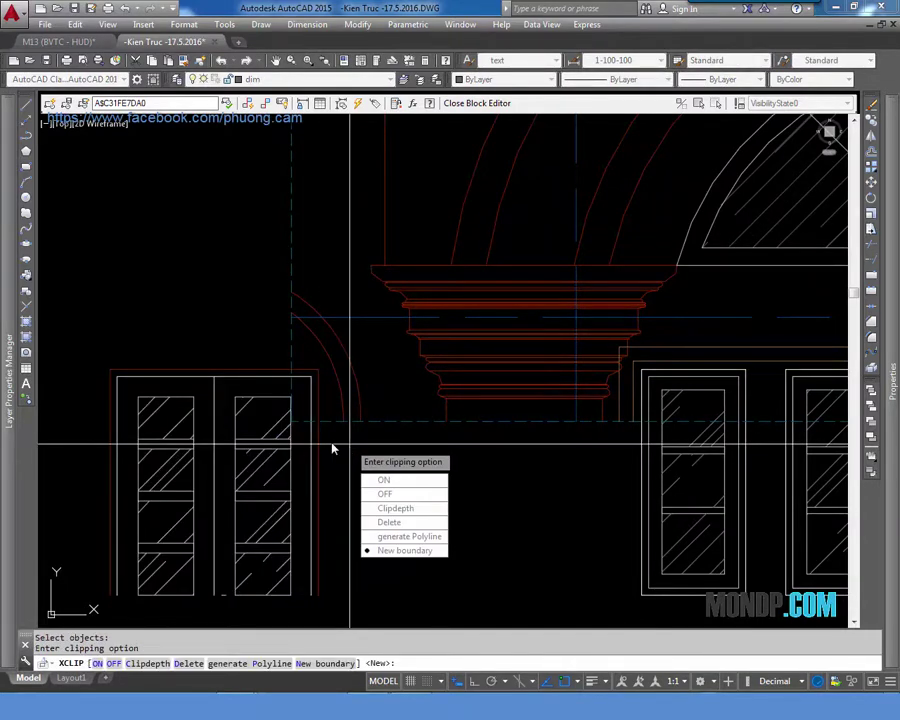
key(Return)
key(Return)
key(Return)
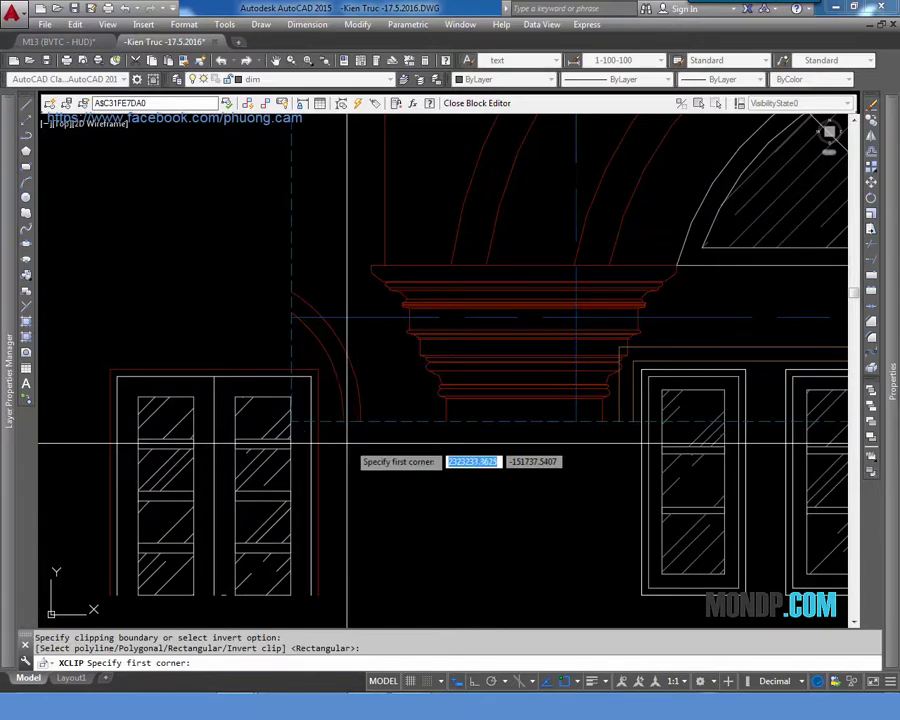
scroll(320, 435, up, 4)
click(241, 398)
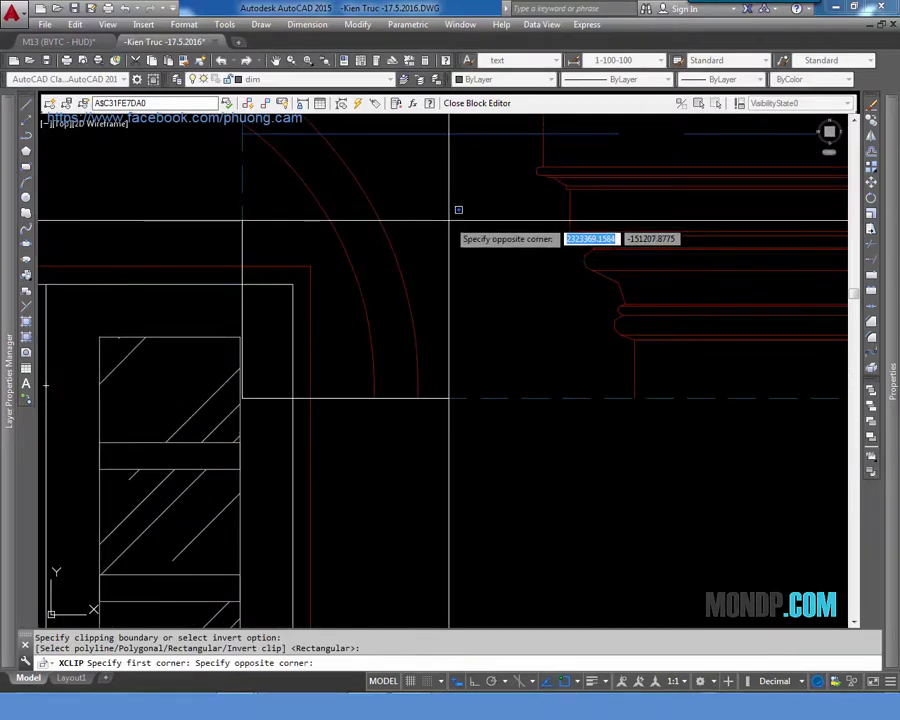
click(460, 207)
scroll(461, 325, down, 4)
middle_drag(461, 335, 358, 480)
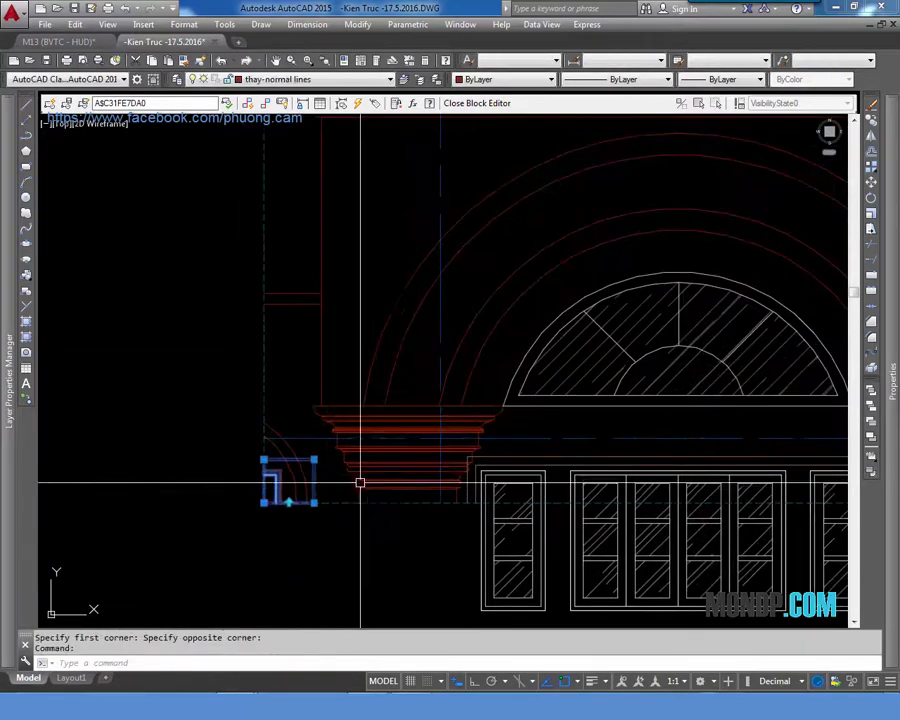
key(Escape)
text(XCLIP)
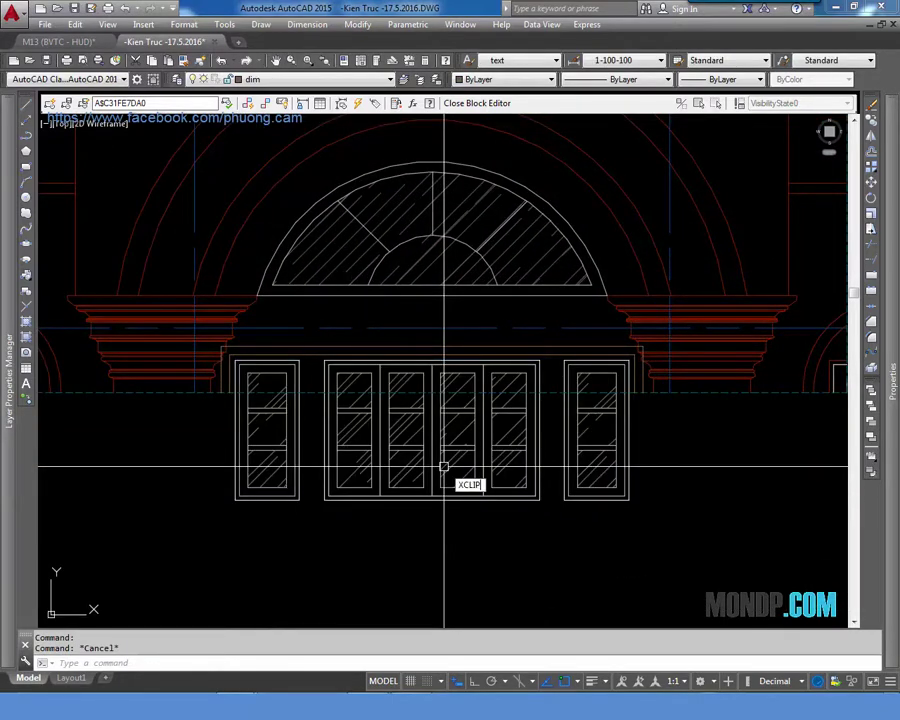
Clip the arched window block with a rectangle keeping the arch, cornice and window heads
key(Return)
click(432, 466)
key(Return)
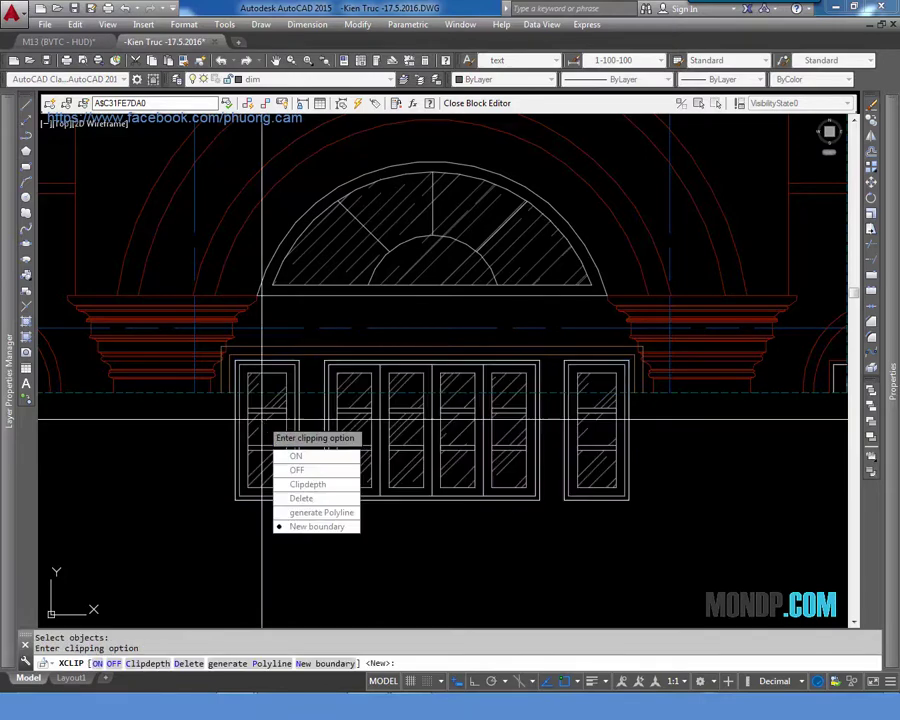
key(Return)
key(Return)
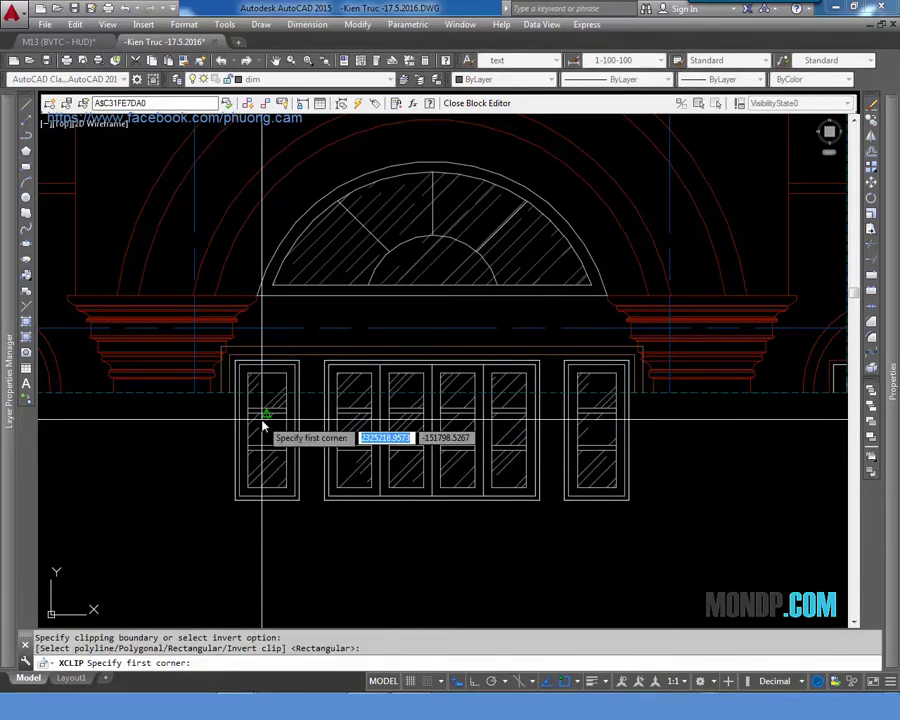
click(229, 393)
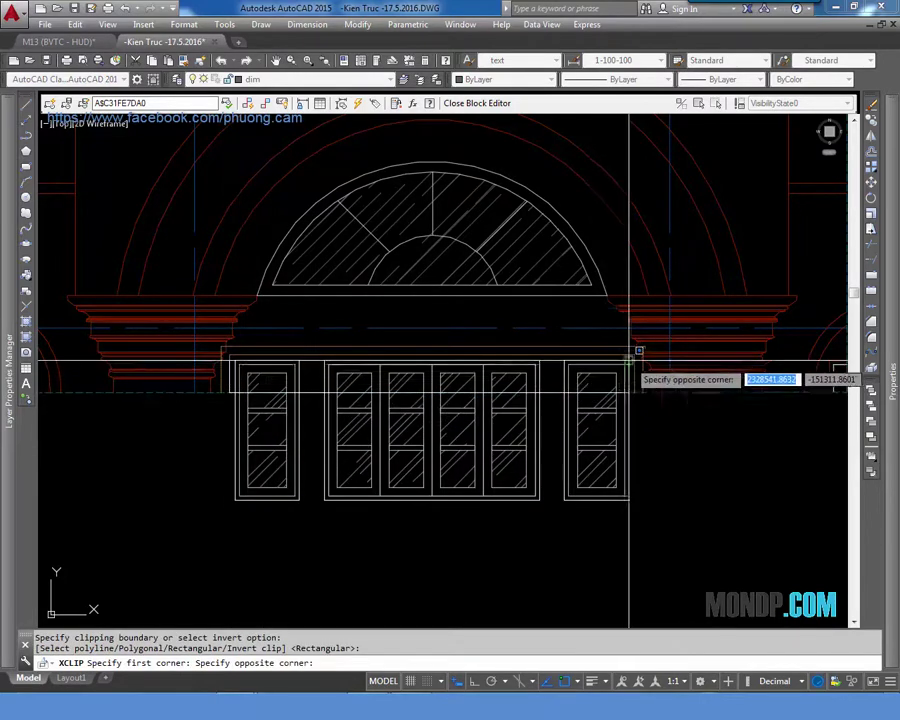
scroll(636, 350, up, 2)
scroll(634, 350, down, 3)
scroll(546, 416, down, 3)
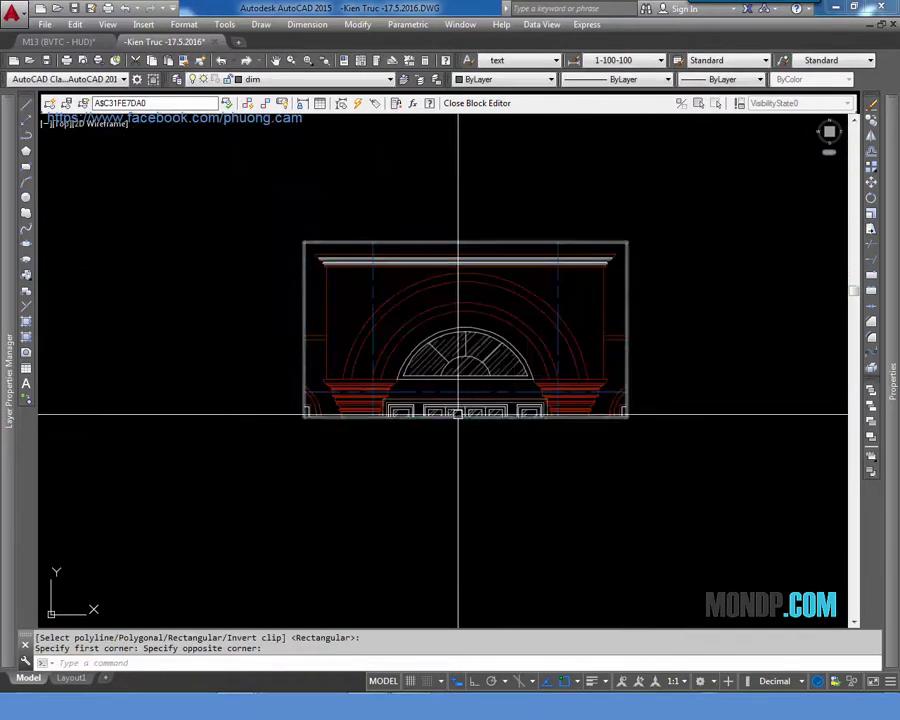
click(640, 432)
Deselect the clipped ornament block and shift the view toward neighbouring sheets
scroll(481, 403, down, 2)
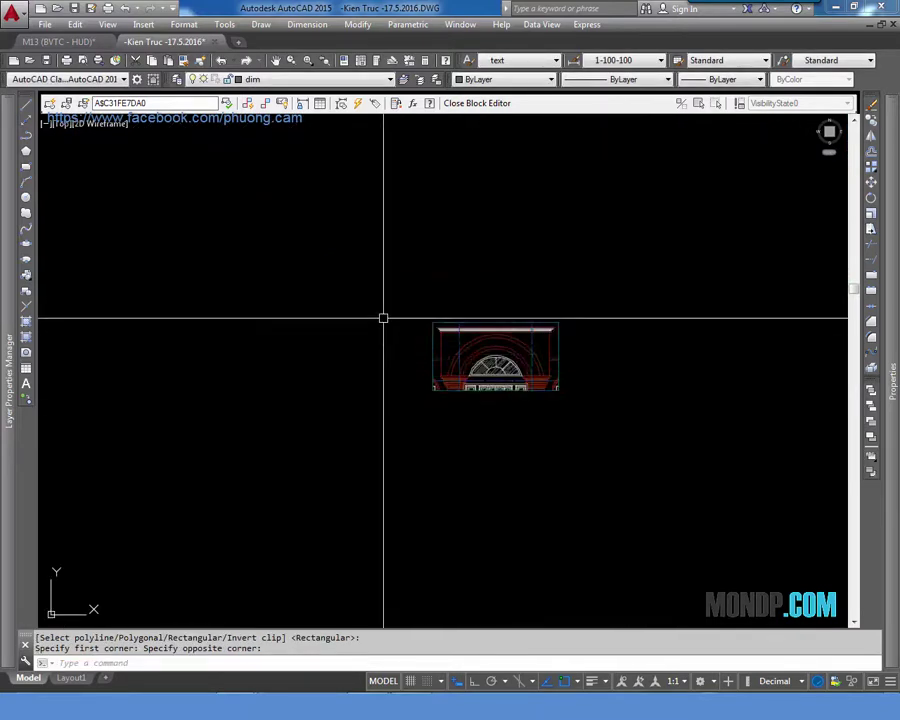
scroll(383, 317, up, 1)
drag(410, 305, 678, 475)
key(Escape)
scroll(572, 410, down, 4)
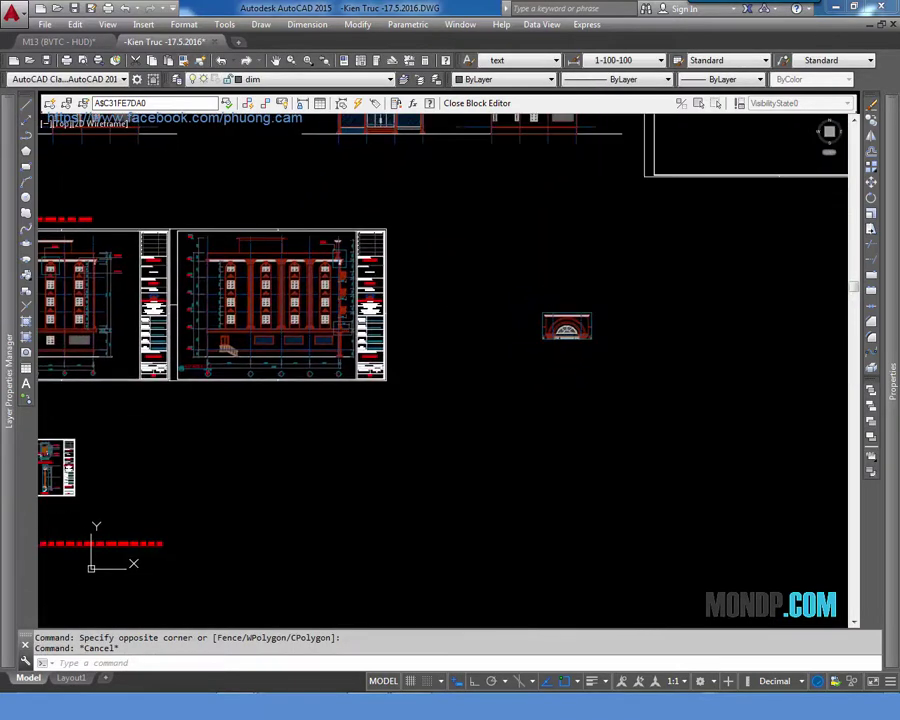
mouse_move(471, 299)
middle_down()
mouse_move(644, 346)
mouse_move(770, 346)
middle_up()
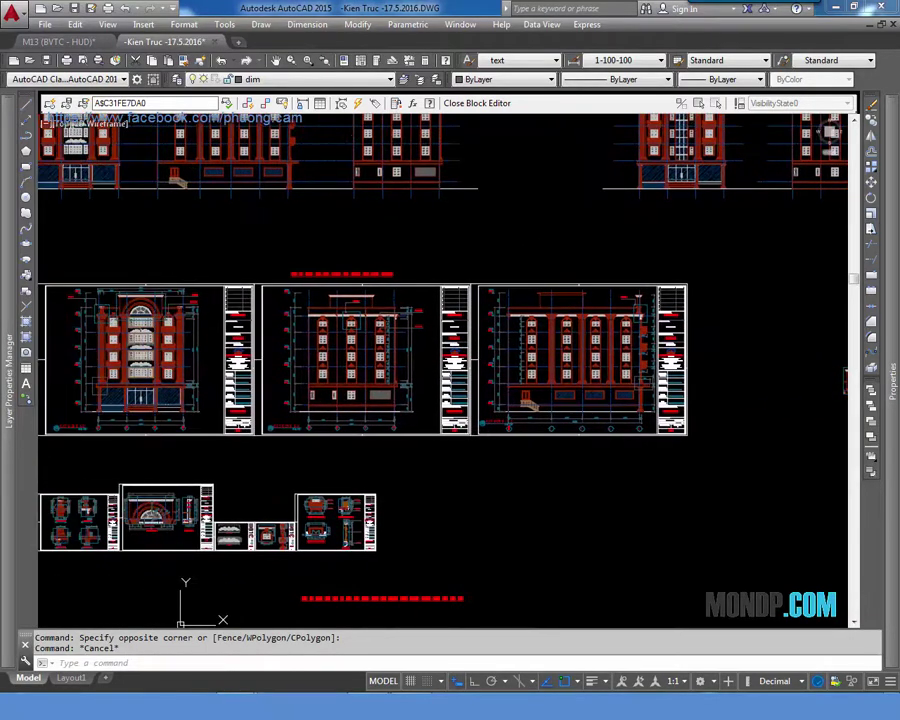
Zoom into section A-A's upper floors showing the MÁI, TẦNG TUM and TẦNG 5 levels
scroll(150, 326, up, 3)
scroll(195, 329, up, 1)
scroll(195, 329, down, 5)
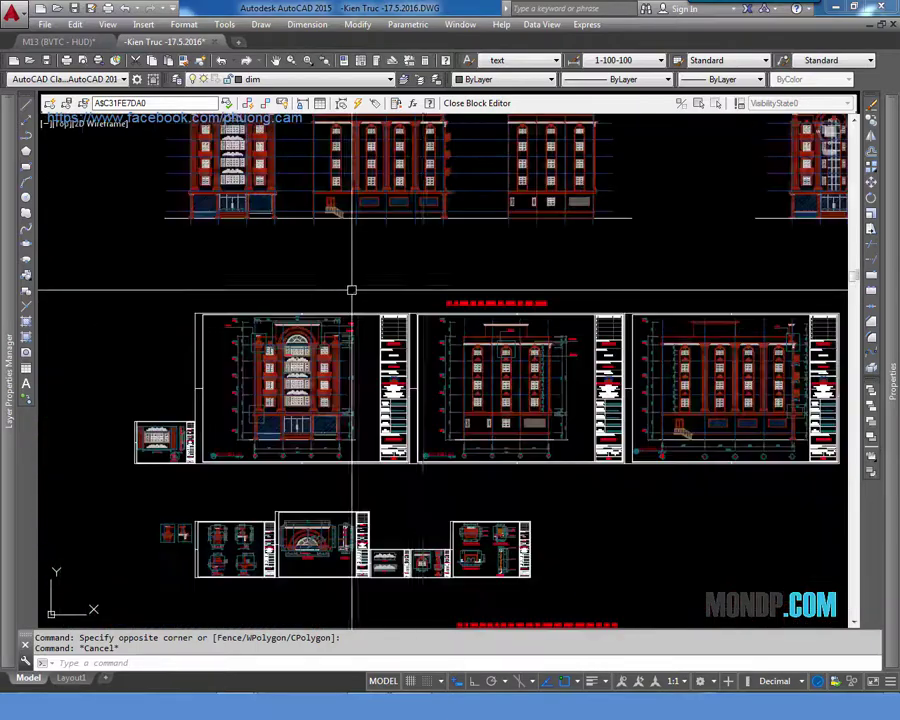
scroll(352, 290, up, 1)
scroll(442, 366, up, 1)
scroll(563, 302, down, 3)
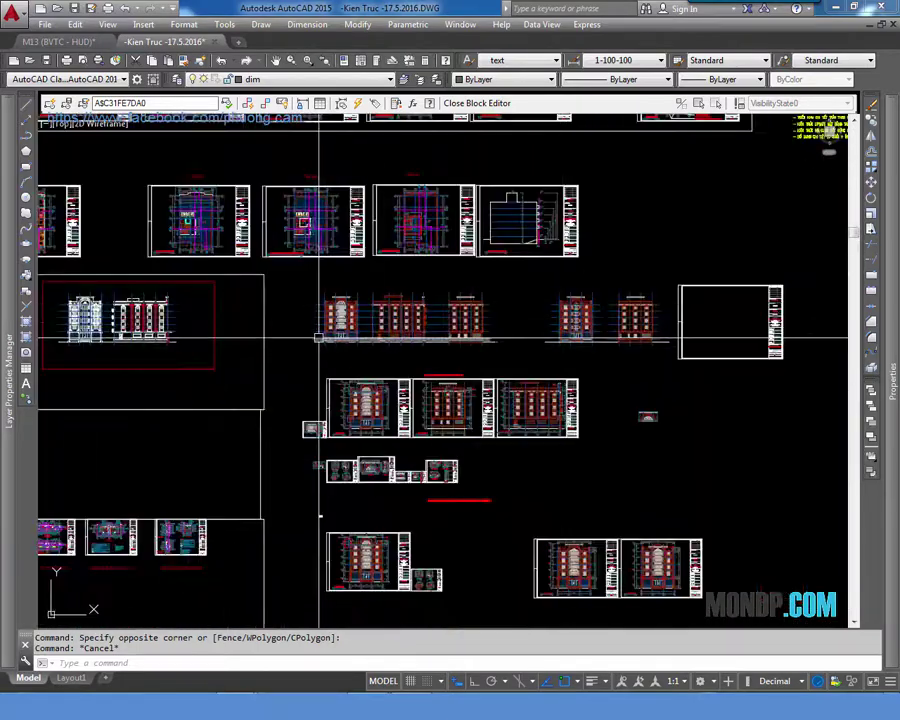
scroll(400, 300, up, 1)
scroll(396, 312, up, 1)
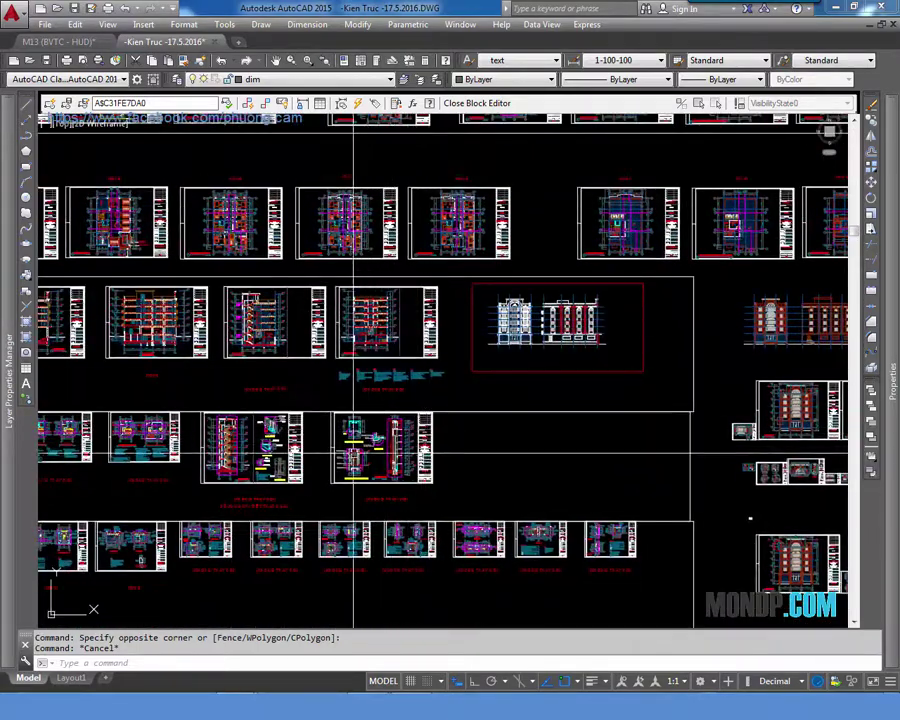
scroll(401, 469, up, 1)
scroll(346, 362, up, 1)
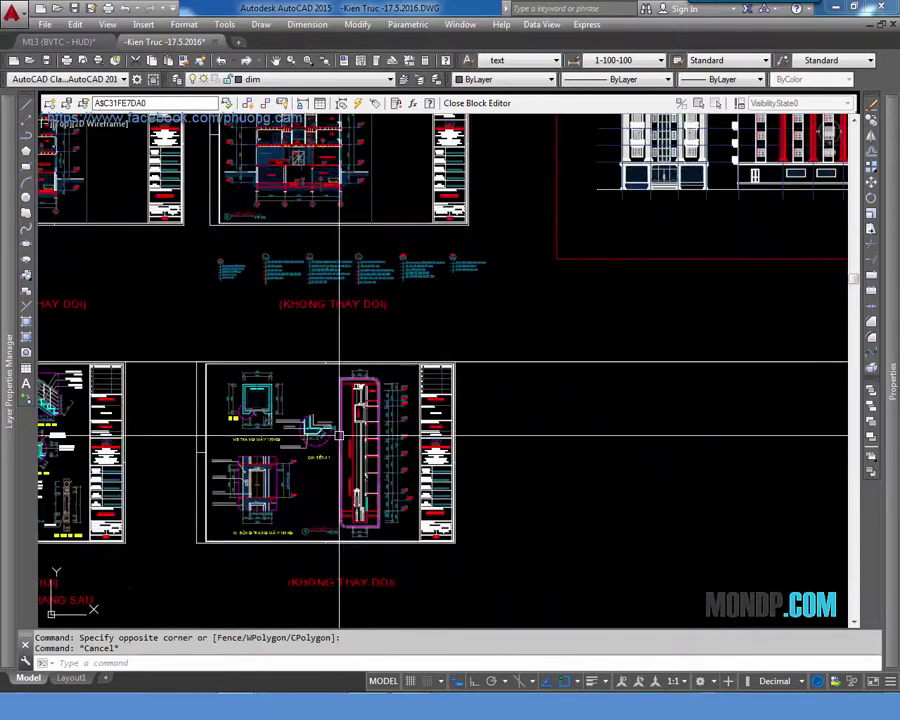
scroll(346, 400, up, 1)
scroll(346, 420, down, 3)
scroll(346, 410, down, 2)
scroll(283, 305, up, 1)
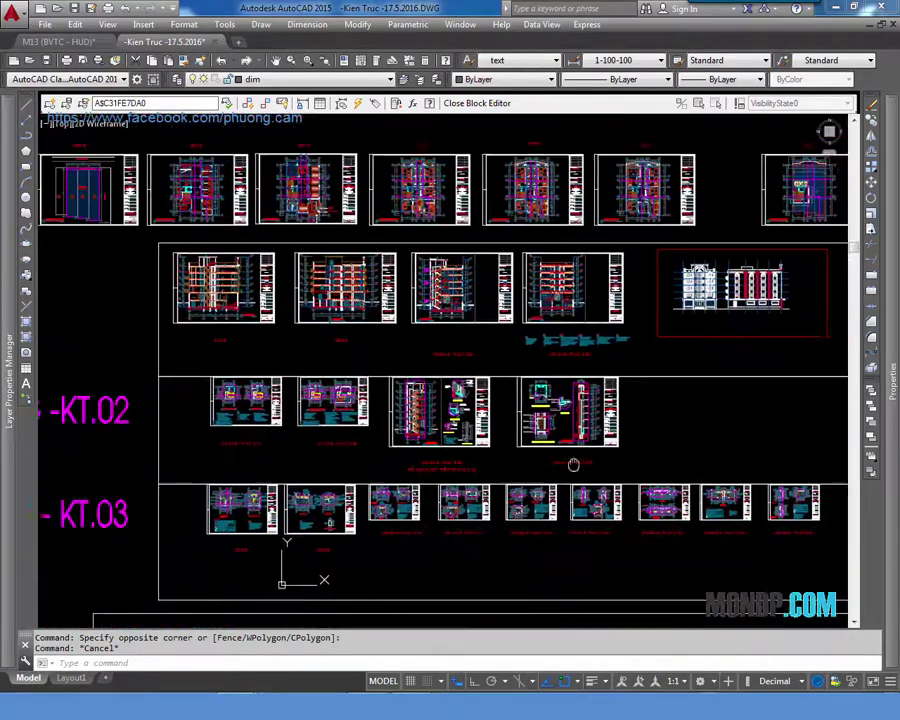
scroll(283, 305, up, 1)
scroll(283, 305, up, 2)
scroll(270, 273, up, 4)
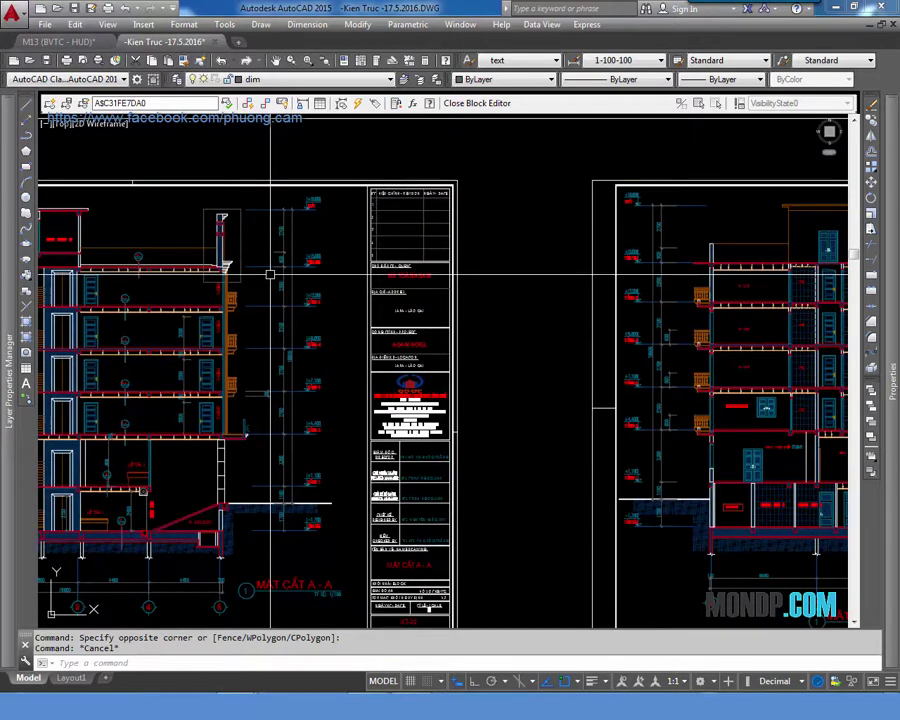
scroll(270, 273, up, 3)
scroll(240, 220, up, 1)
middle_drag(230, 204, 377, 190)
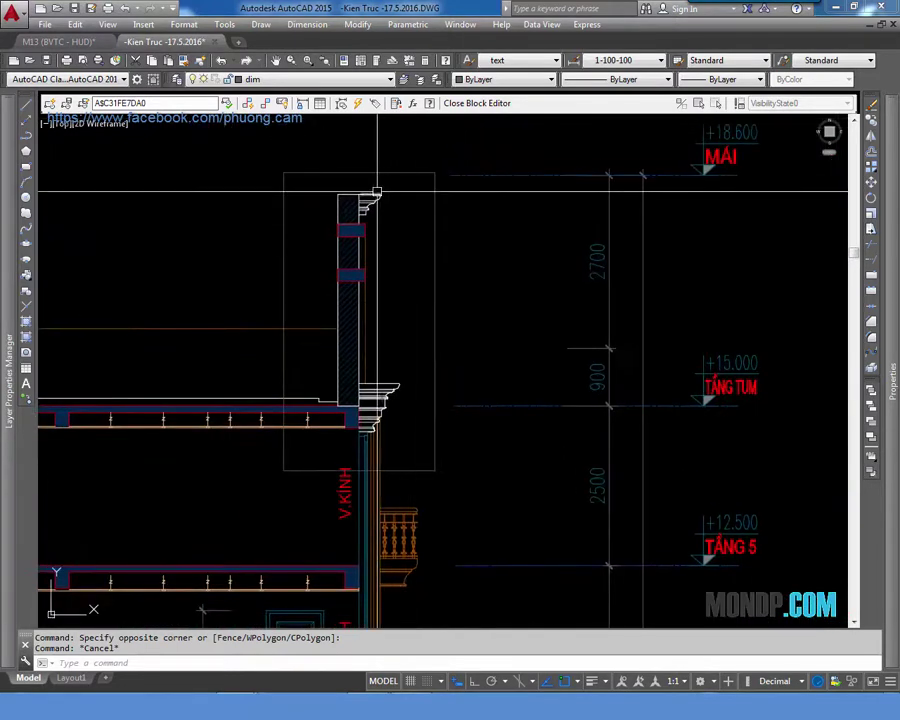
click(384, 172)
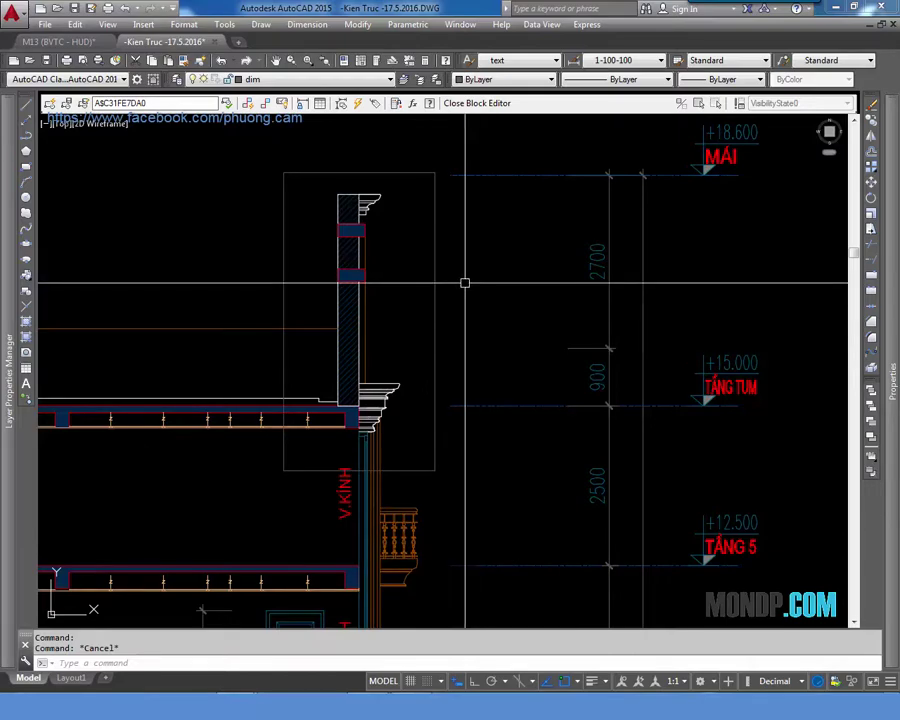
scroll(360, 335, down, 5)
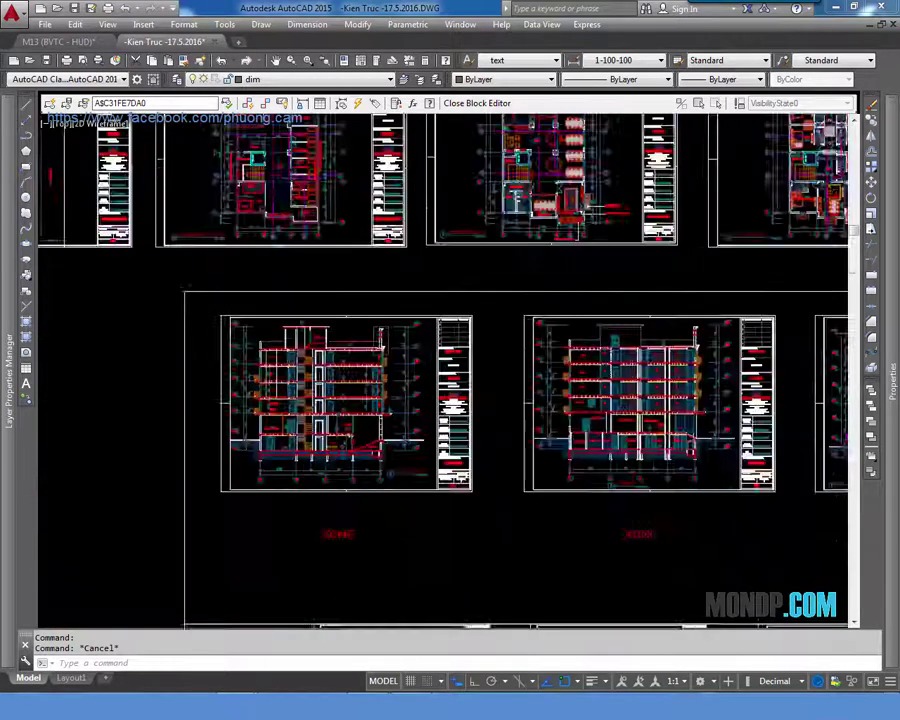
scroll(326, 321, down, 3)
scroll(326, 321, up, 5)
scroll(285, 335, up, 3)
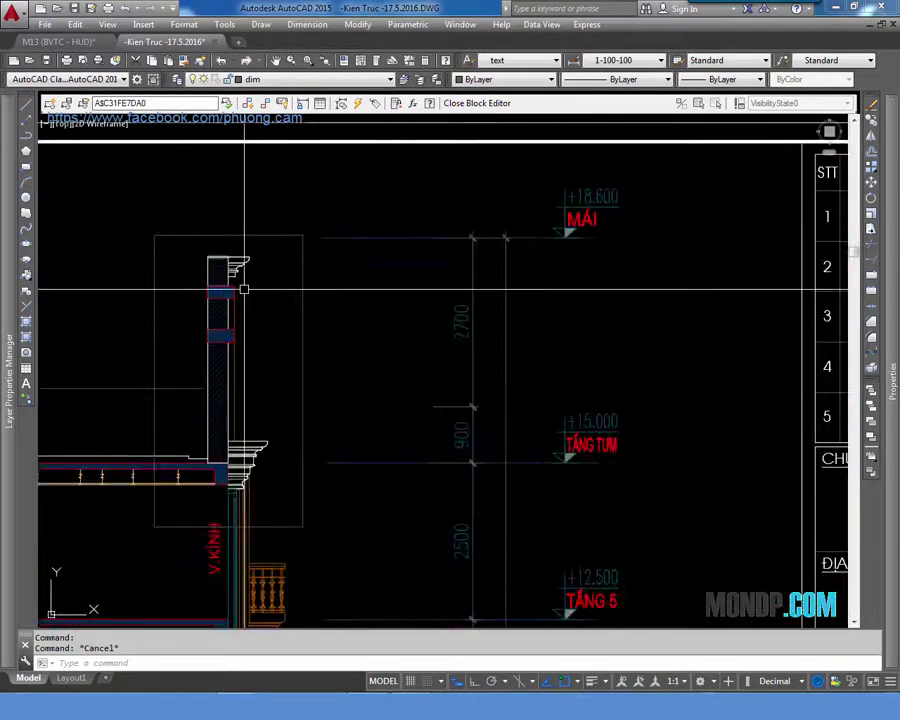
Start a COPY of the window-selected parapet and cornice detail from a base point
text(co)
key(Return)
click(331, 187)
click(177, 527)
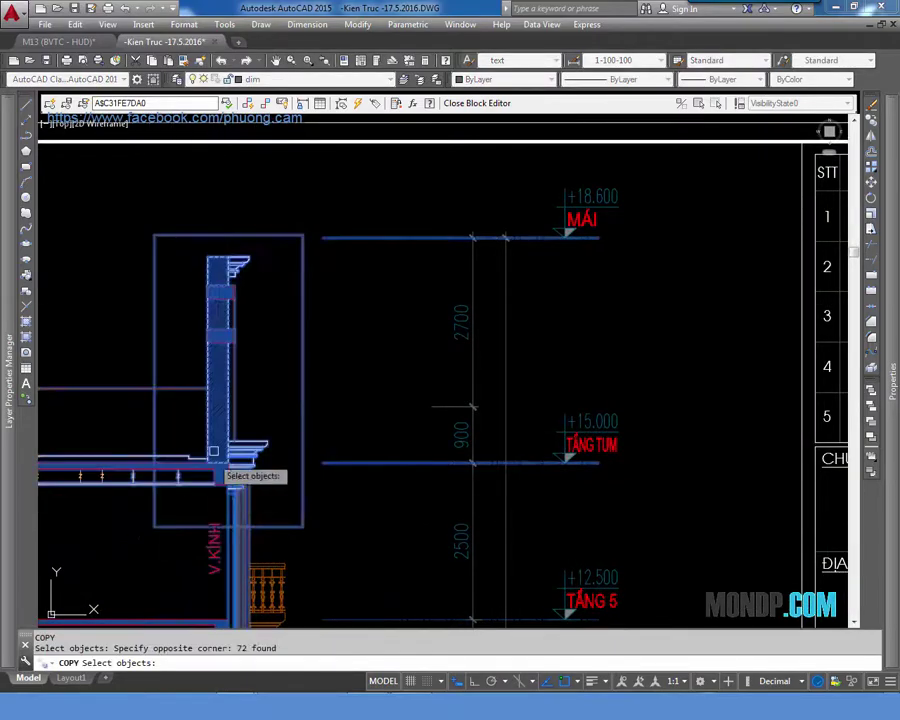
key(Return)
click(258, 379)
Place the parapet detail copy beside the clipped arch ornament drawing
scroll(298, 410, down, 4)
scroll(362, 432, down, 2)
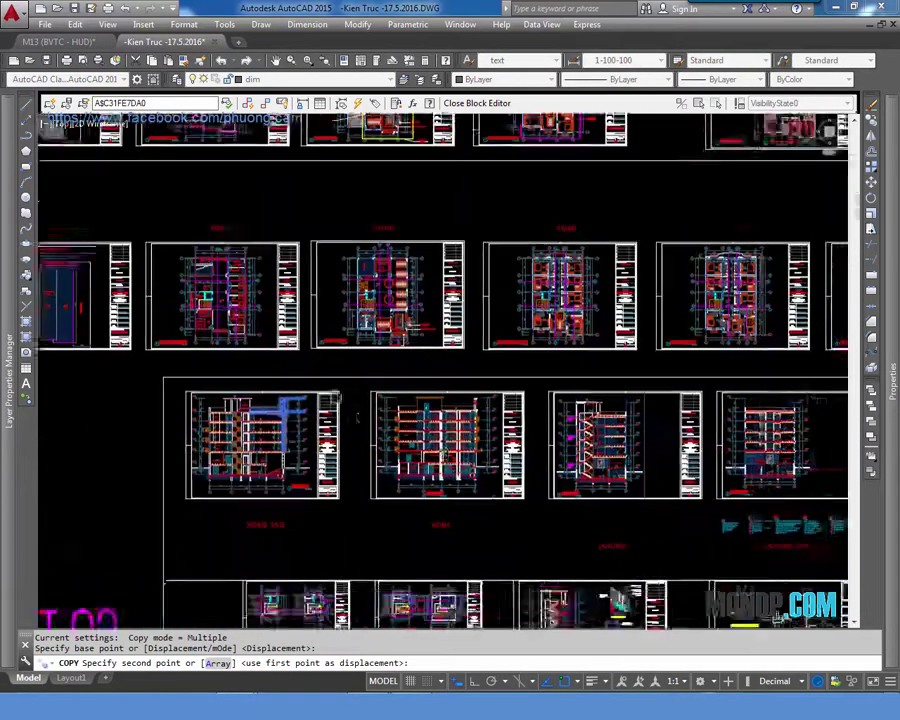
mouse_move(590, 500)
middle_down()
mouse_move(532, 492)
mouse_move(530, 300)
mouse_move(532, 356)
middle_up()
scroll(164, 304, up, 1)
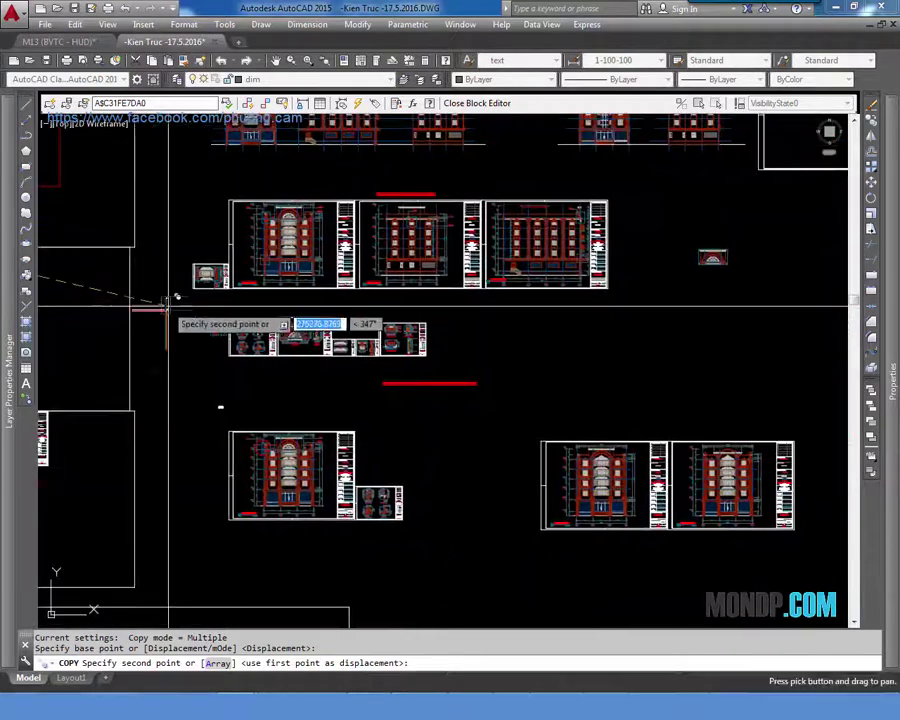
scroll(238, 345, up, 1)
scroll(640, 345, up, 3)
scroll(650, 372, up, 3)
scroll(508, 416, up, 2)
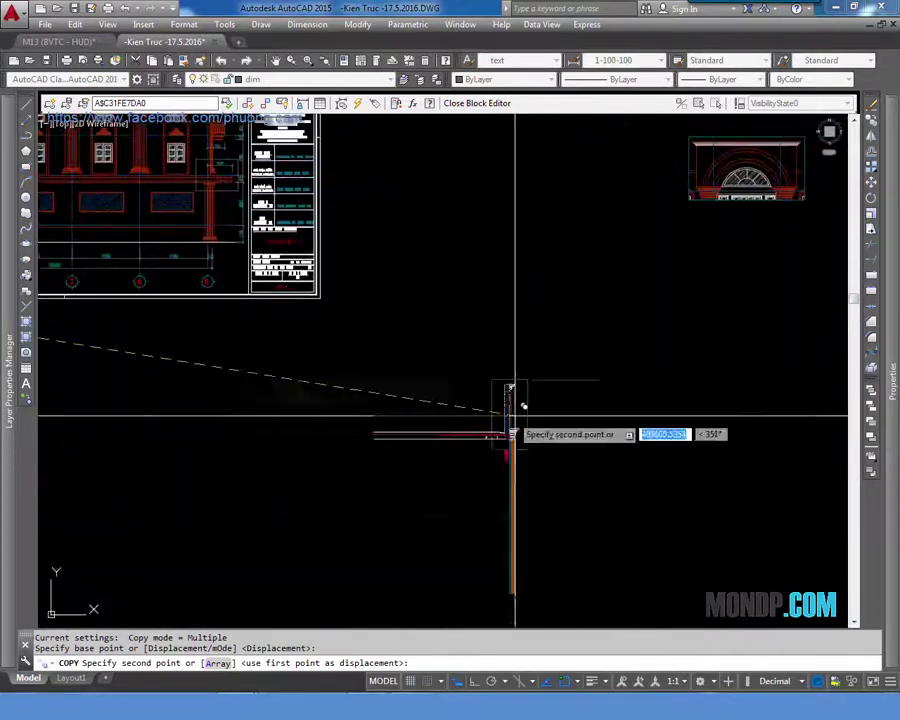
middle_drag(508, 416, 372, 345)
click(484, 320)
Cancel the unfinished copy and centre the arched ornament block in view
key(Escape)
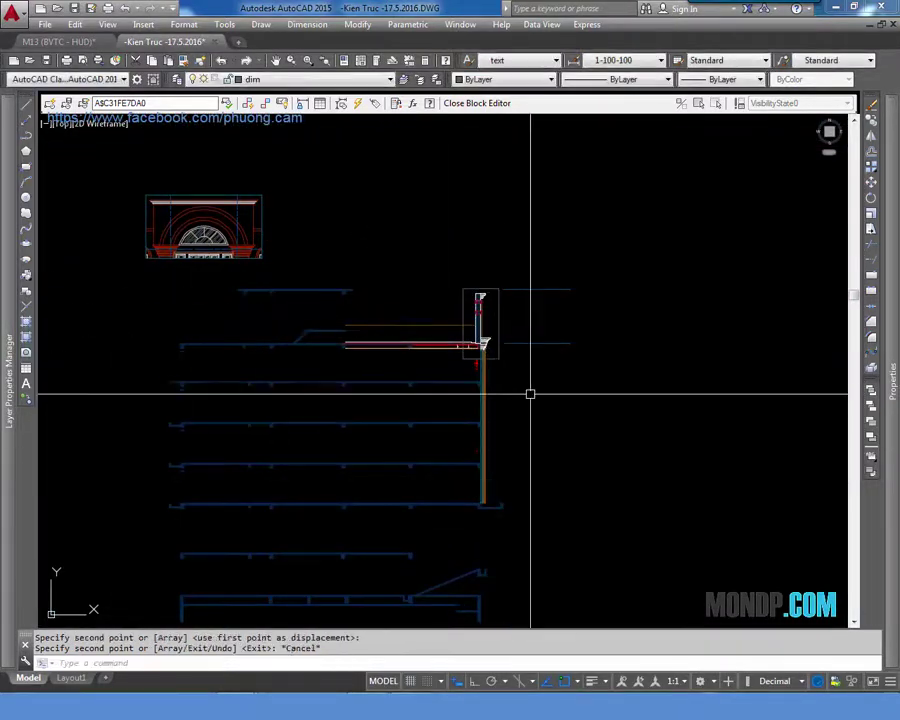
scroll(530, 363, down, 2)
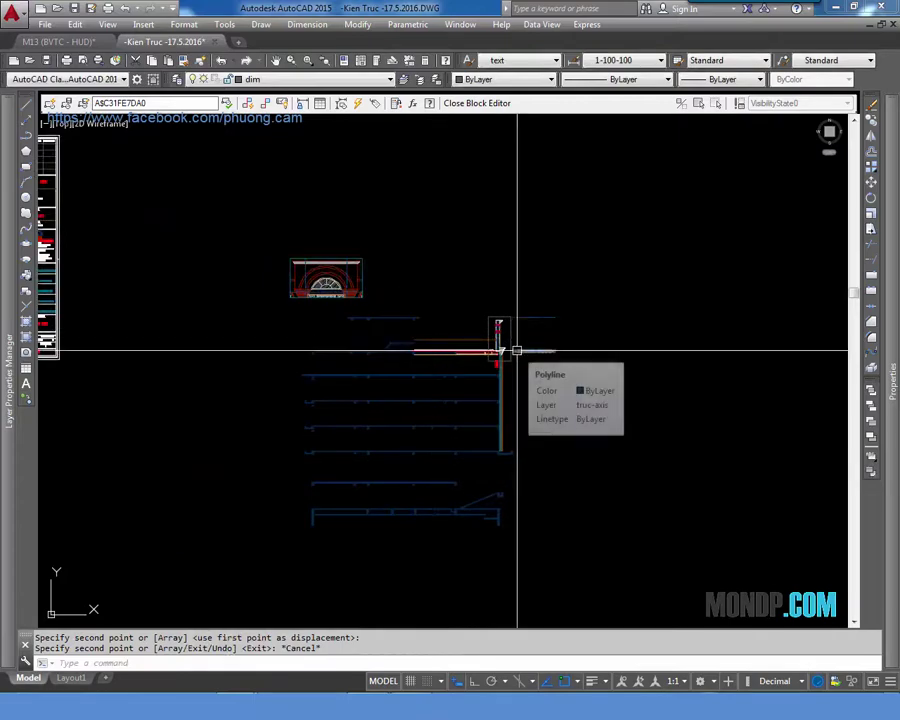
scroll(458, 318, up, 2)
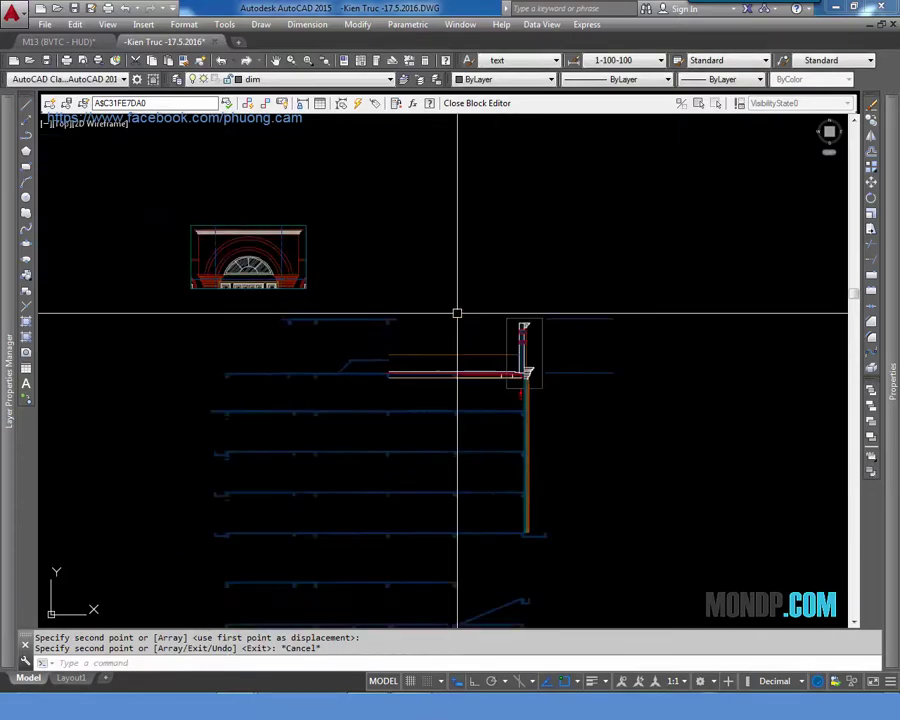
scroll(475, 308, up, 2)
middle_drag(313, 274, 609, 337)
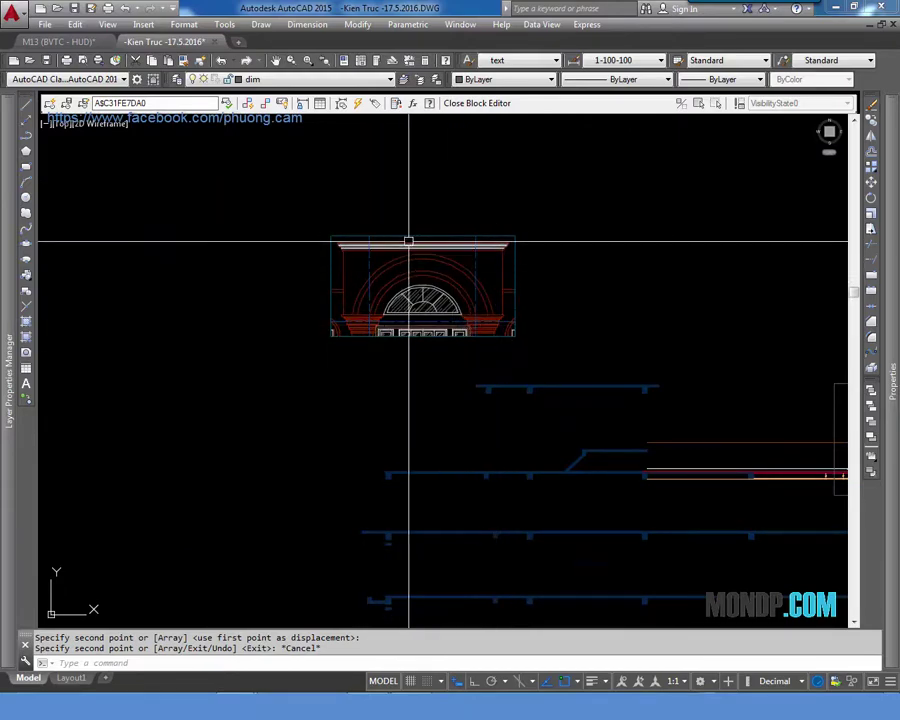
Pan across the wall and cornice detail, then zoom out to the row of elevation sheets
scroll(411, 243, down, 4)
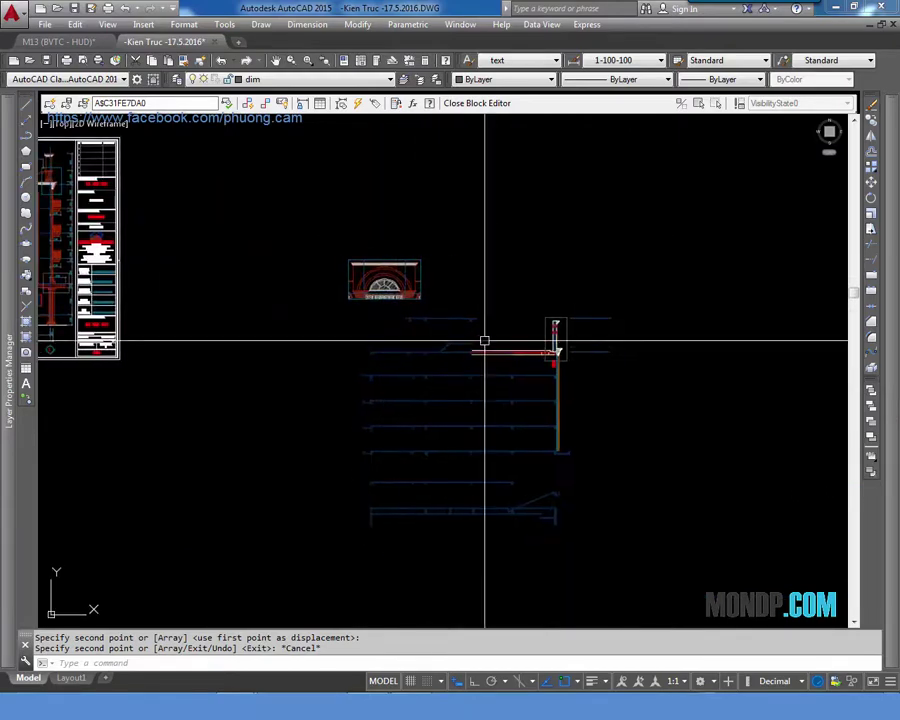
scroll(480, 340, up, 4)
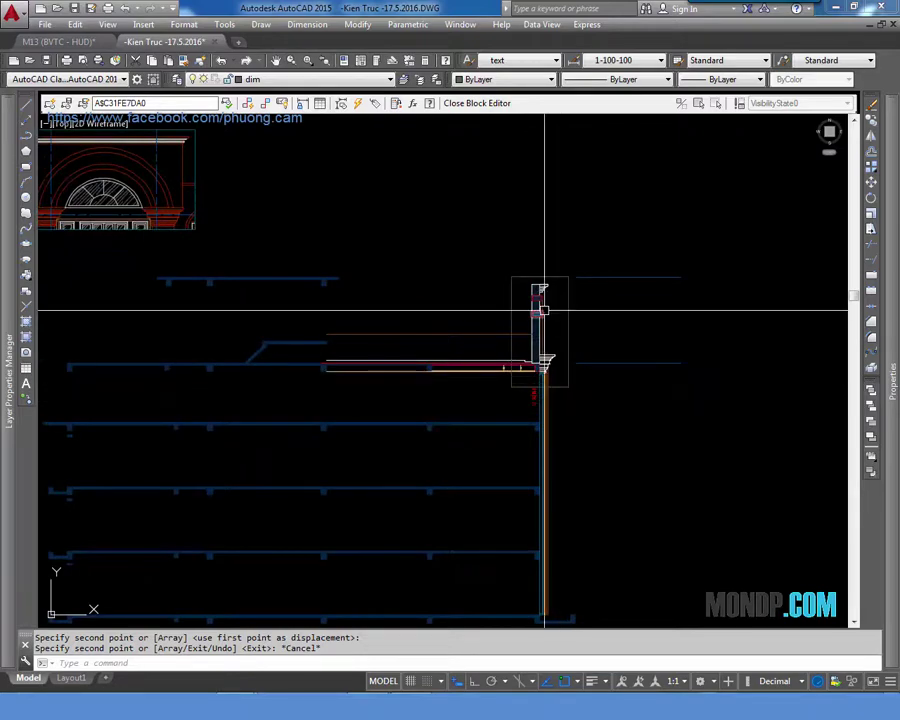
scroll(544, 311, up, 5)
mouse_move(580, 267)
middle_down()
mouse_move(566, 290)
mouse_move(469, 268)
middle_up()
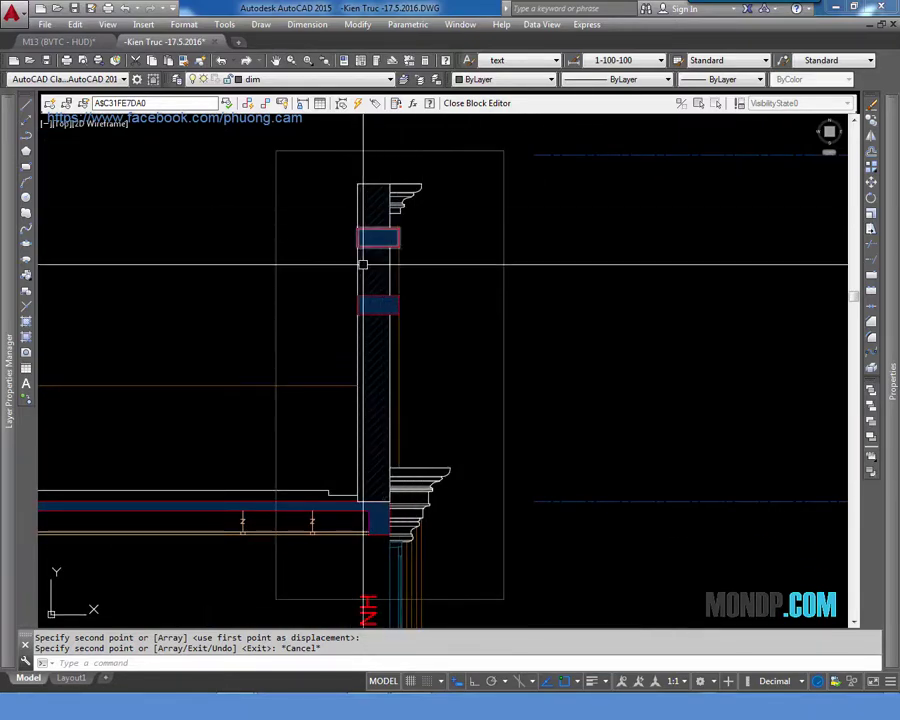
scroll(500, 324, down, 5)
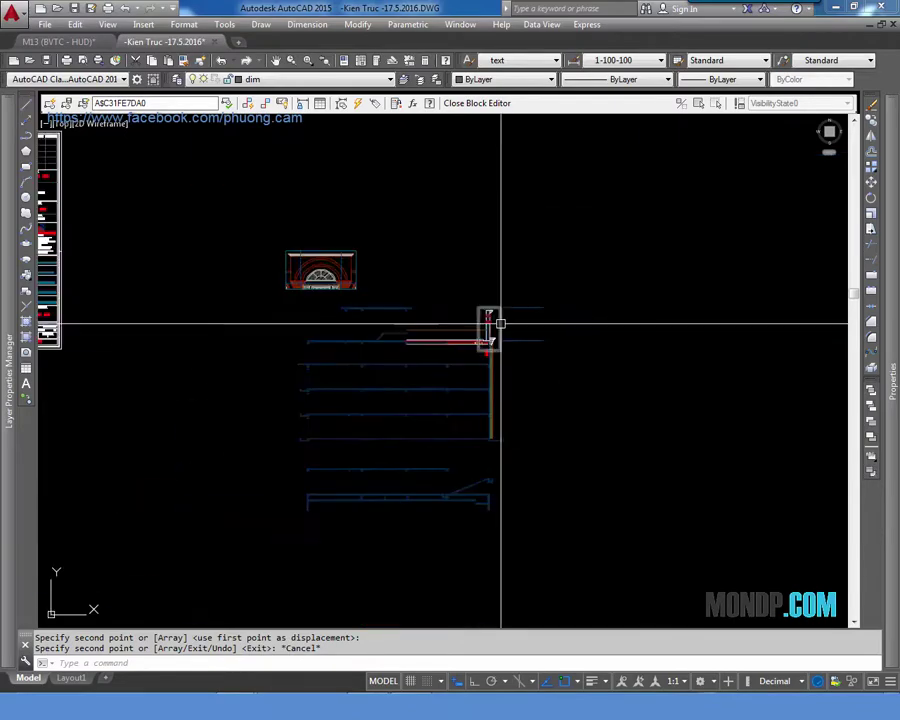
scroll(498, 322, down, 1)
middle_drag(301, 322, 537, 325)
middle_drag(200, 241, 470, 266)
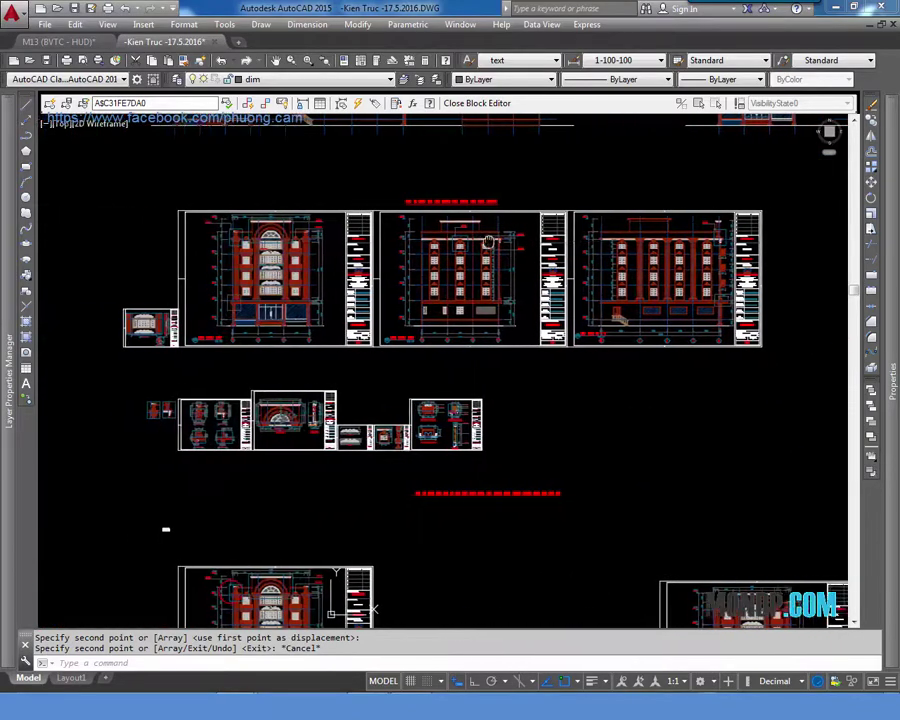
scroll(282, 221, up, 5)
scroll(282, 221, up, 3)
scroll(282, 221, down, 2)
middle_drag(282, 221, 400, 330)
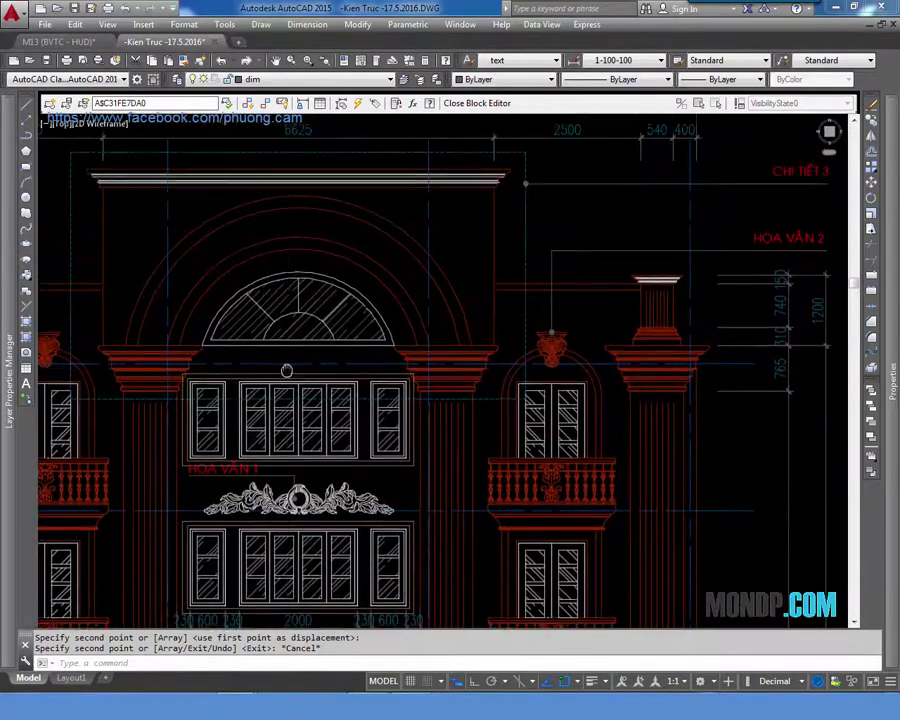
scroll(403, 246, up, 2)
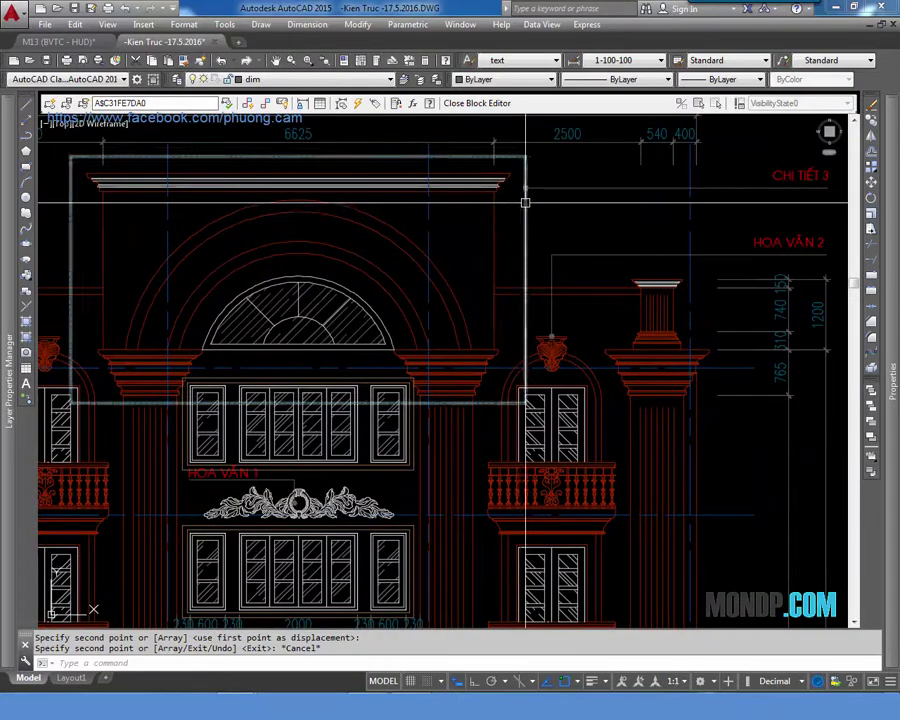
scroll(532, 334, down, 5)
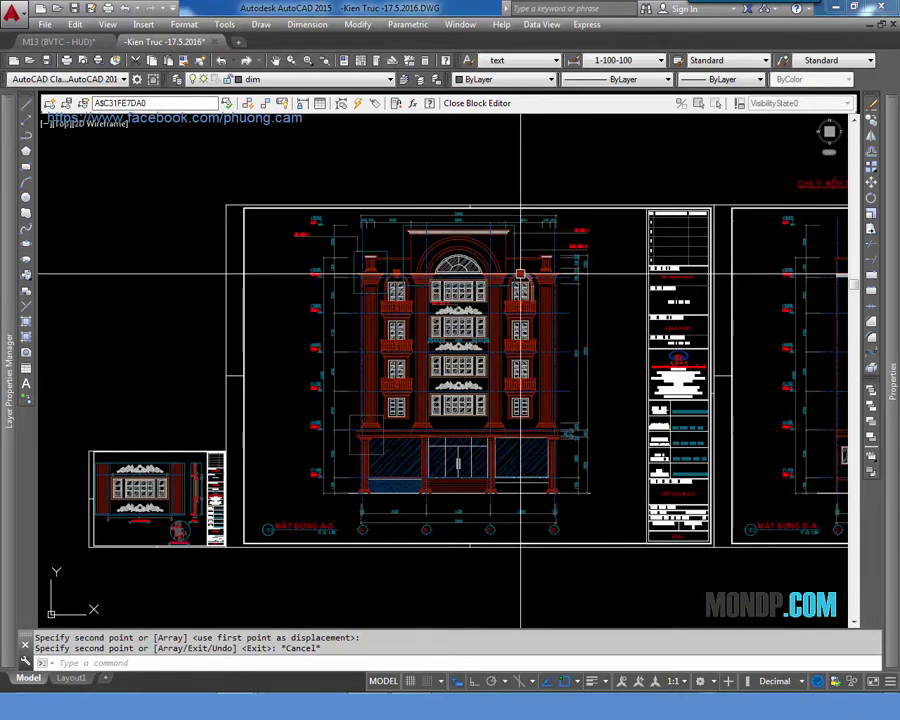
scroll(491, 271, up, 4)
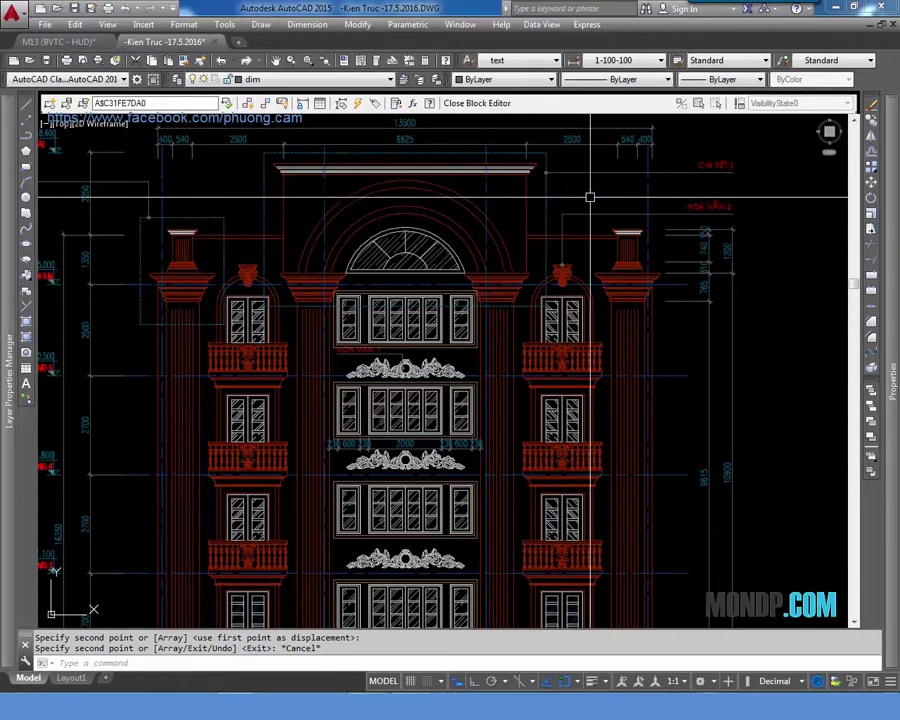
middle_drag(501, 196, 447, 246)
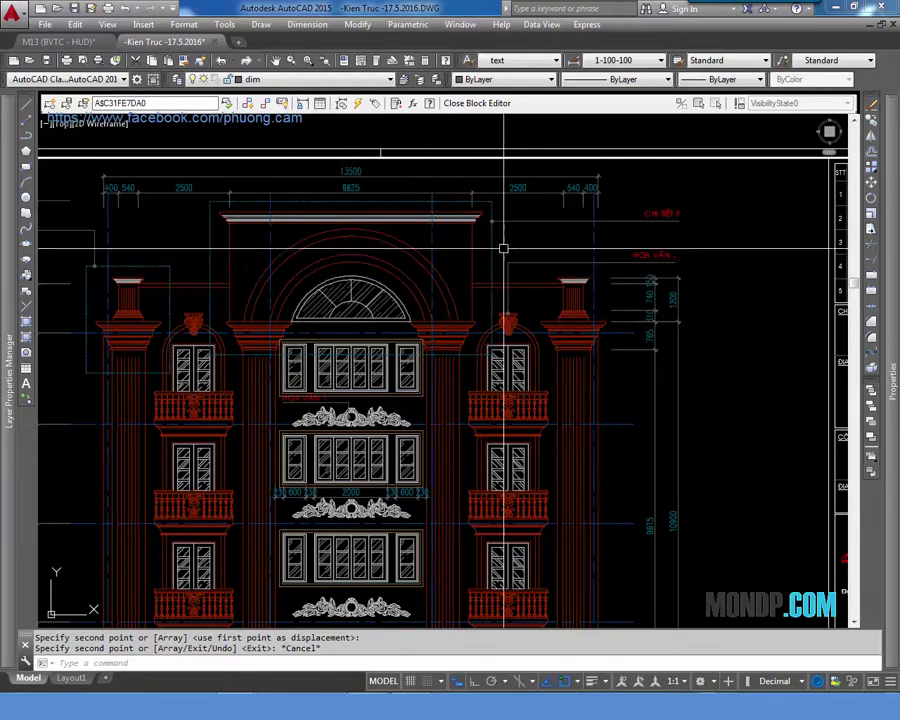
scroll(596, 324, down, 5)
middle_drag(626, 420, 356, 268)
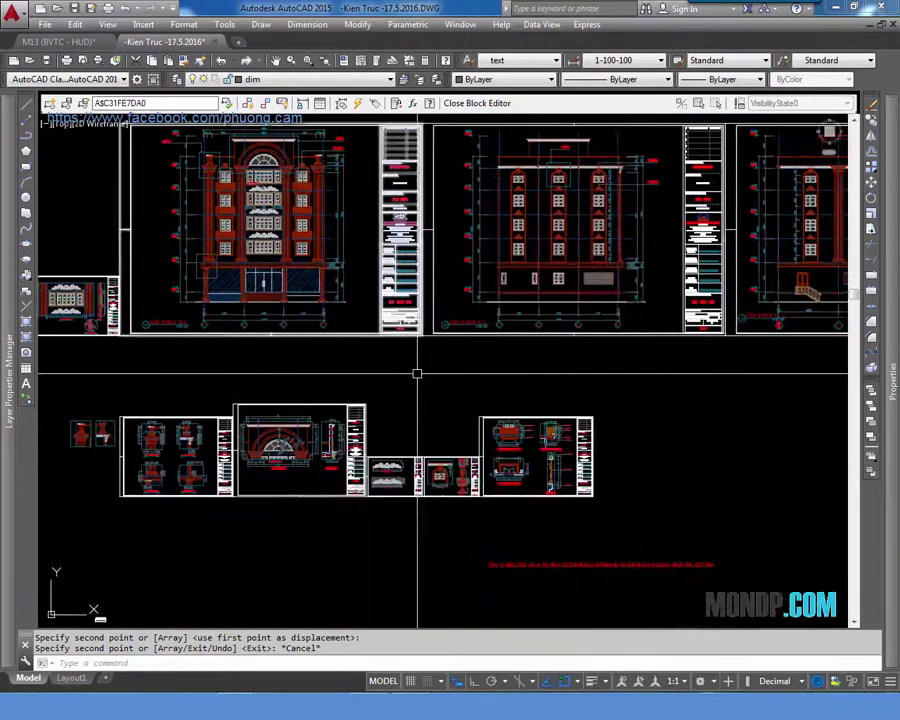
Centre the arch elevation detail sheet and inspect its side section and title block
middle_drag(470, 388, 508, 357)
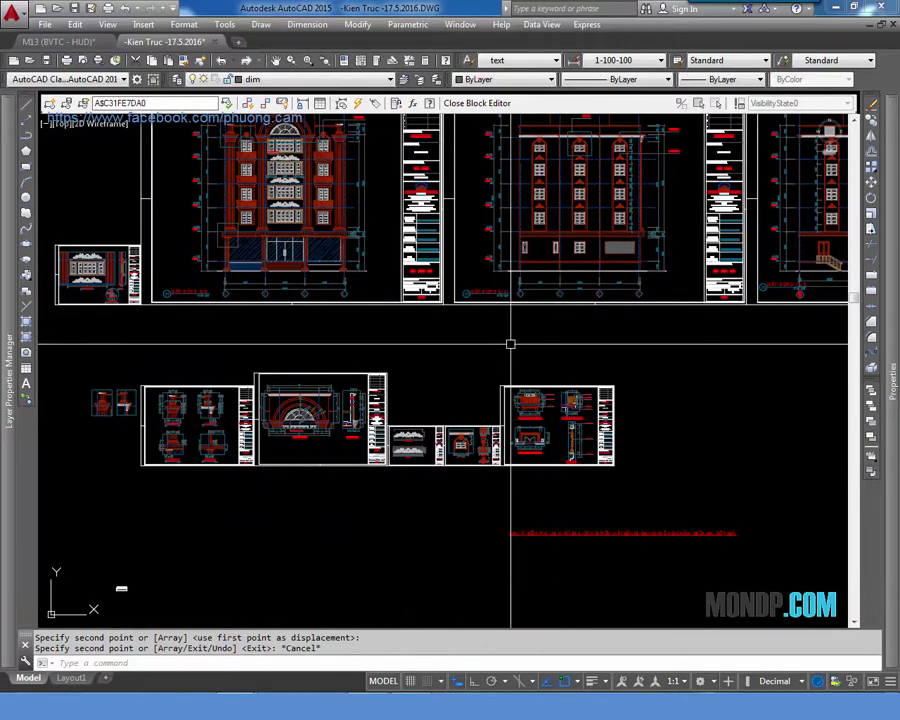
scroll(340, 414, up, 4)
middle_drag(326, 414, 710, 390)
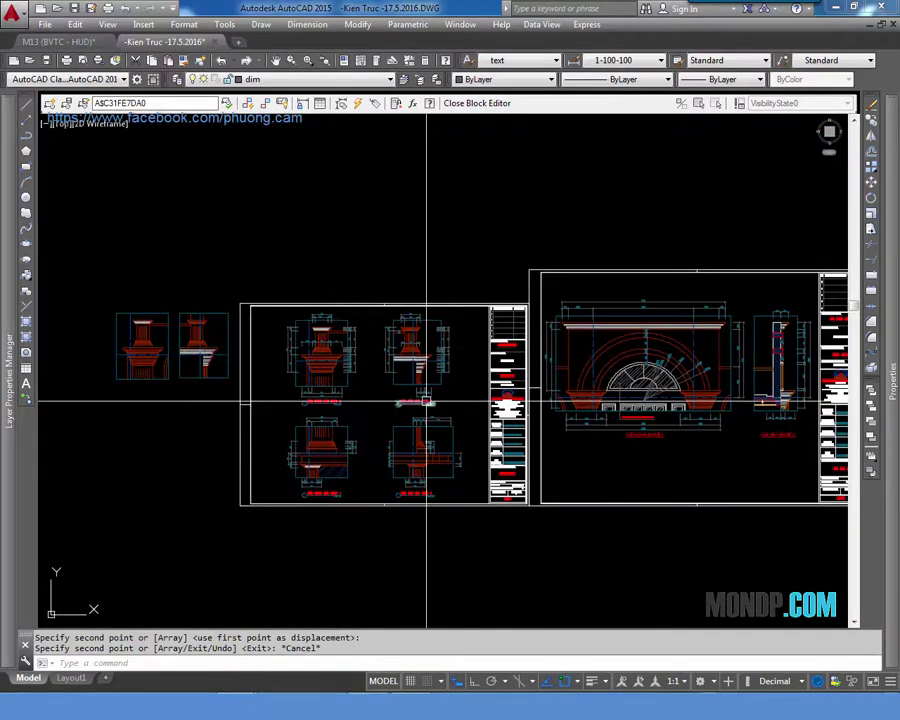
middle_drag(485, 385, 237, 376)
scroll(362, 368, up, 3)
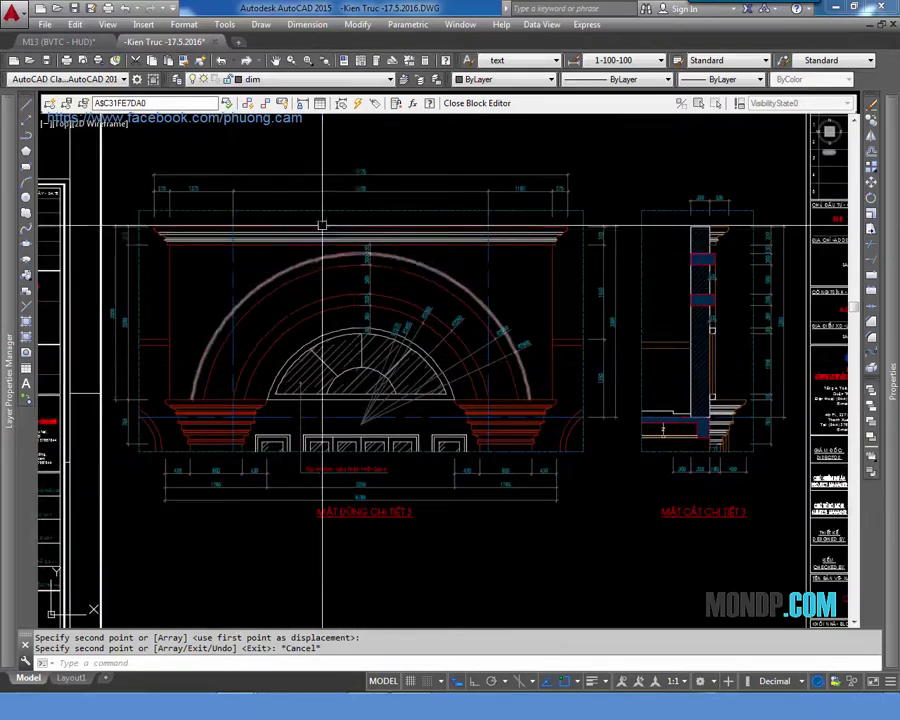
middle_drag(419, 336, 150, 326)
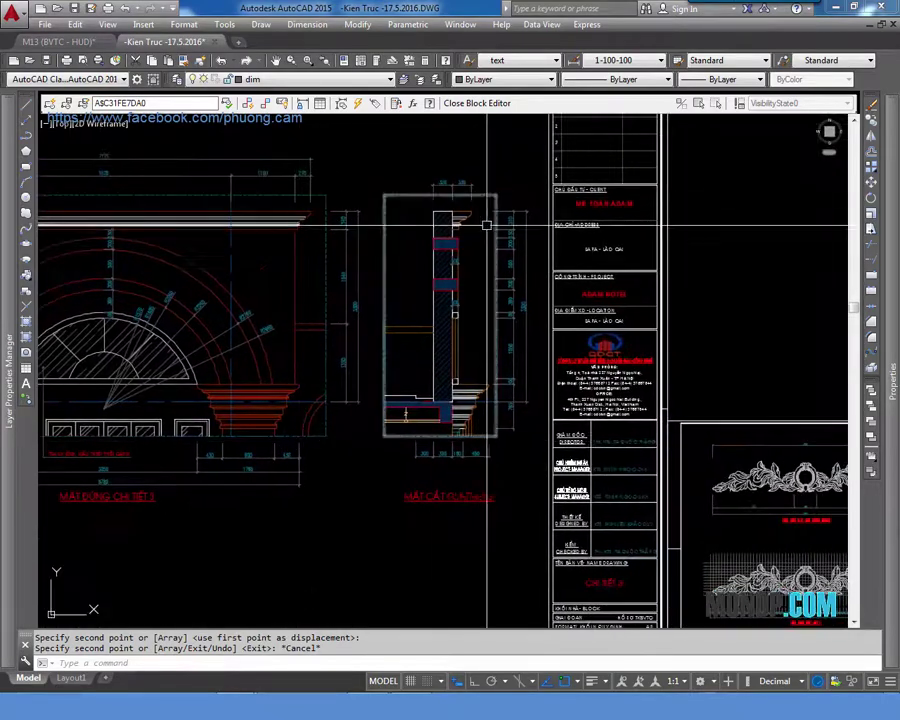
scroll(473, 320, down, 2)
scroll(460, 318, up, 3)
scroll(445, 380, down, 2)
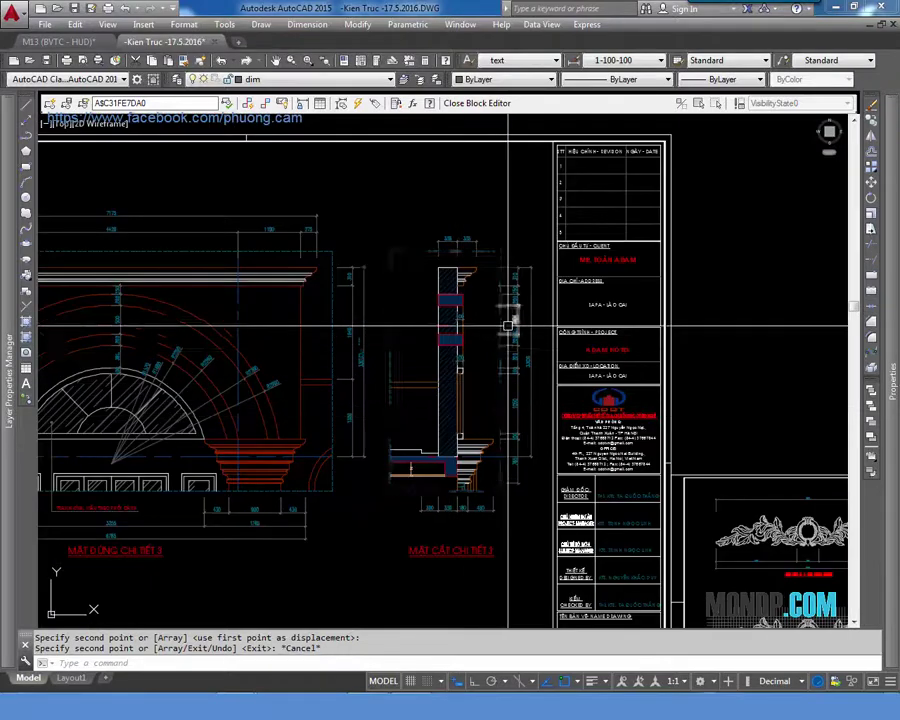
scroll(495, 215, up, 2)
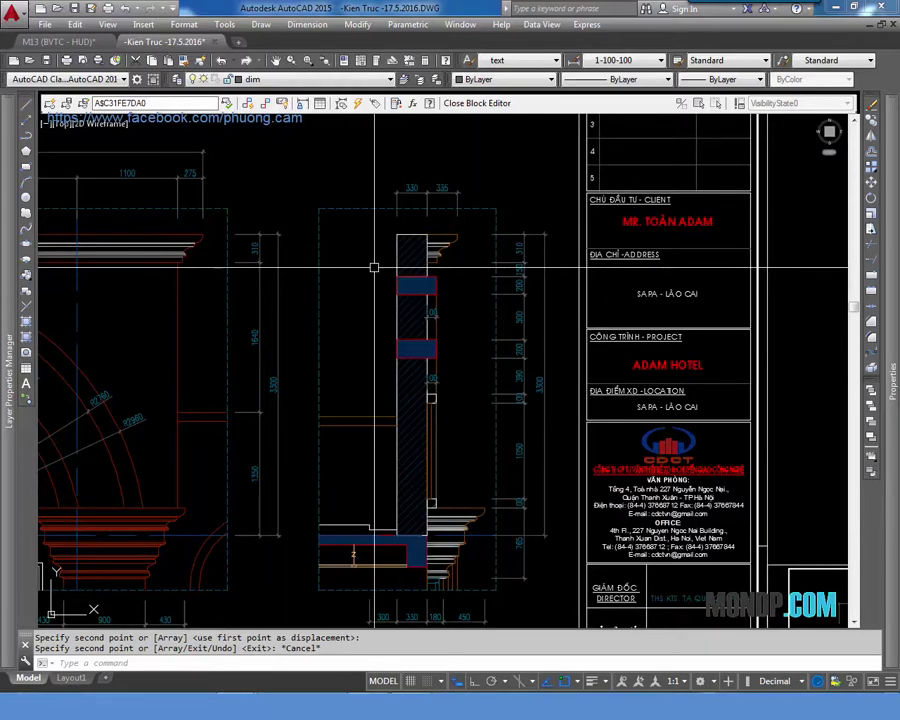
Switch to the M13 (BVTC - HUD) drawing and zoom onto sheet 7 section B-B at 1/75
click(86, 44)
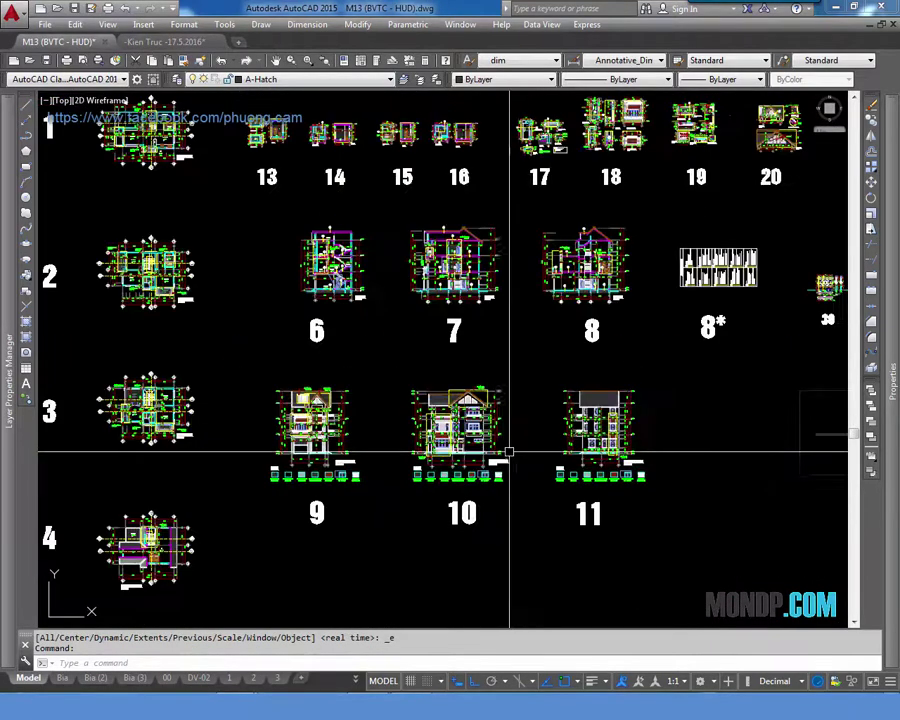
scroll(468, 270, up, 4)
scroll(460, 290, up, 4)
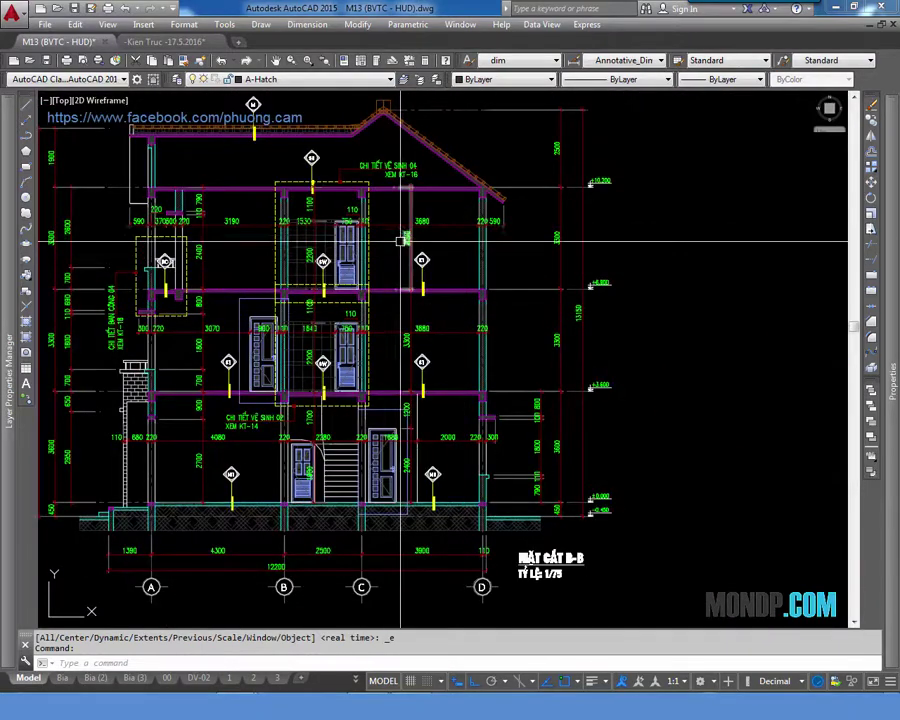
Return to Kien Truc -17.5.2016 and zoom out so the arch elevation and ornament sheets show together
click(165, 42)
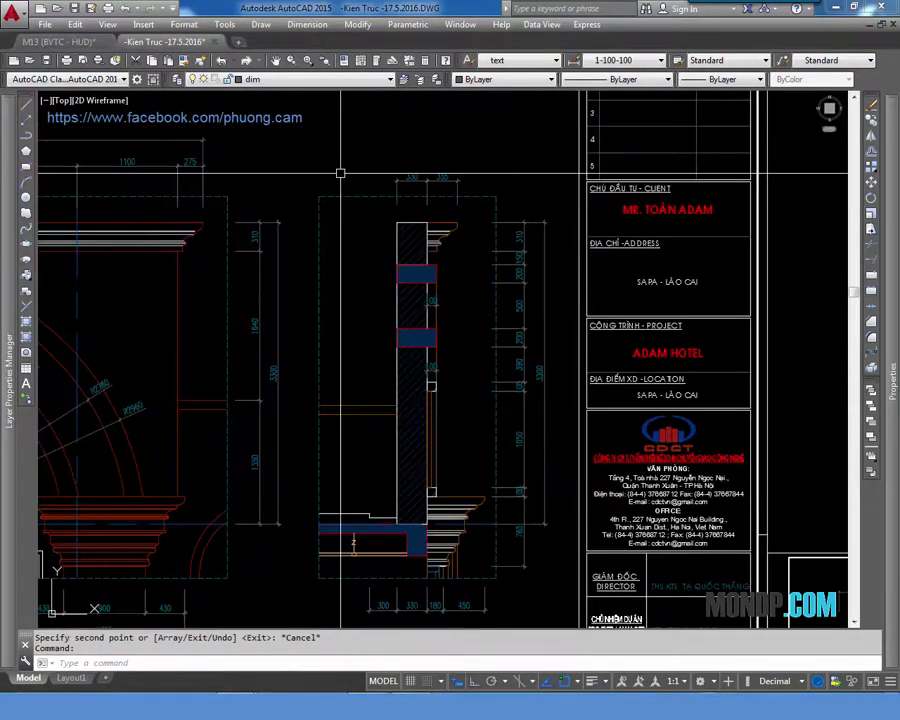
scroll(430, 243, up, 2)
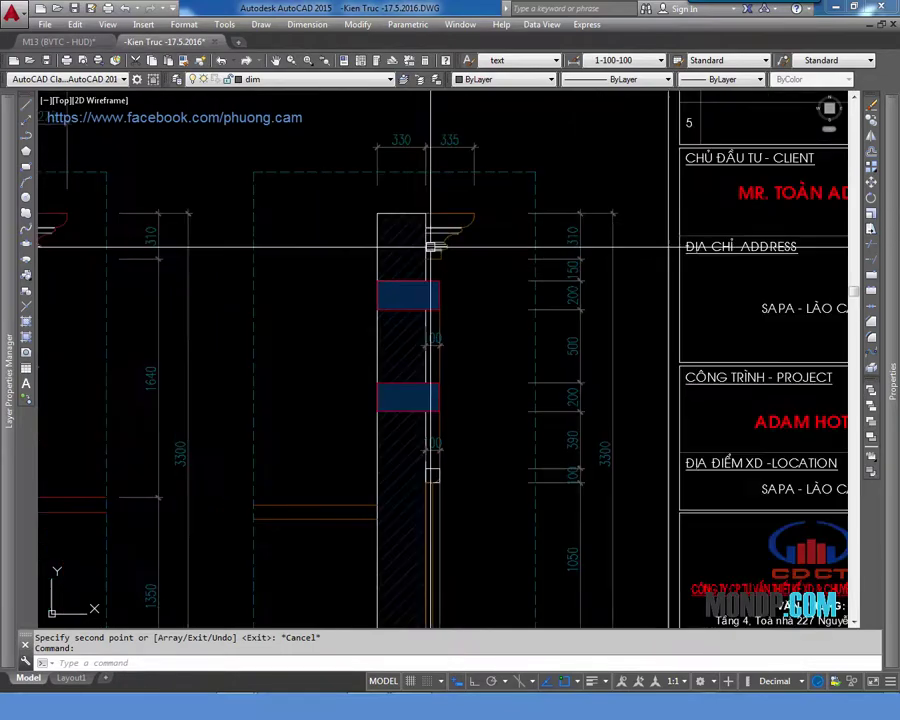
scroll(435, 440, up, 2)
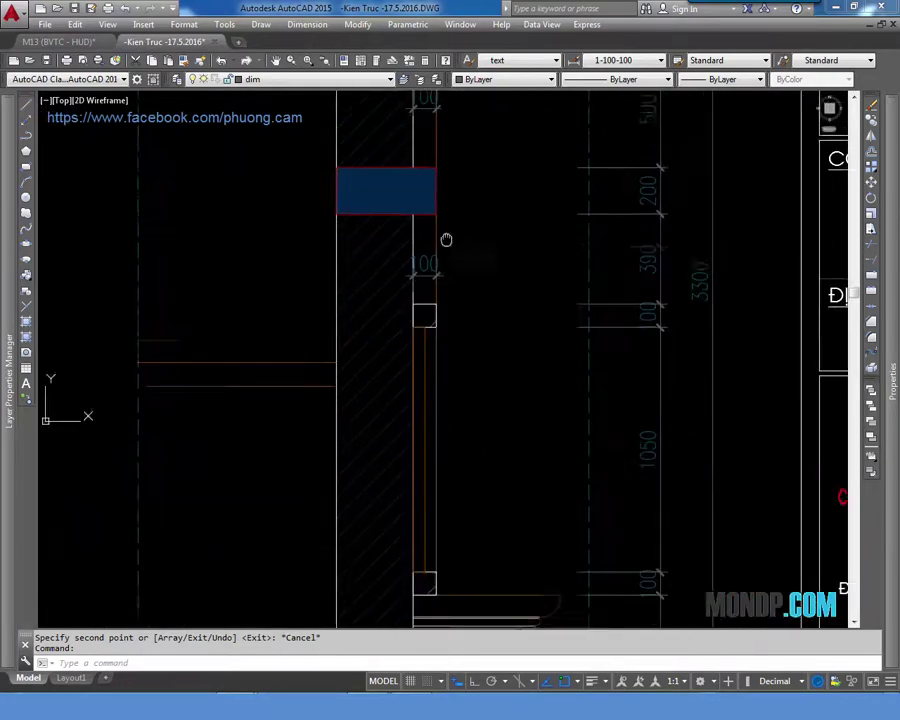
scroll(442, 297, down, 2)
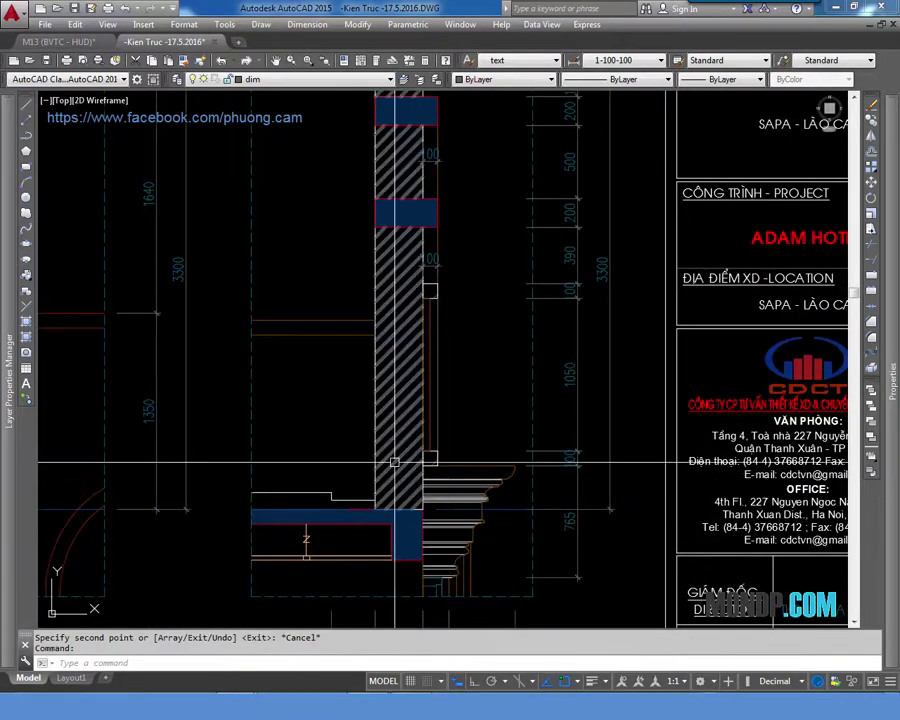
scroll(376, 510, down, 2)
scroll(399, 350, up, 2)
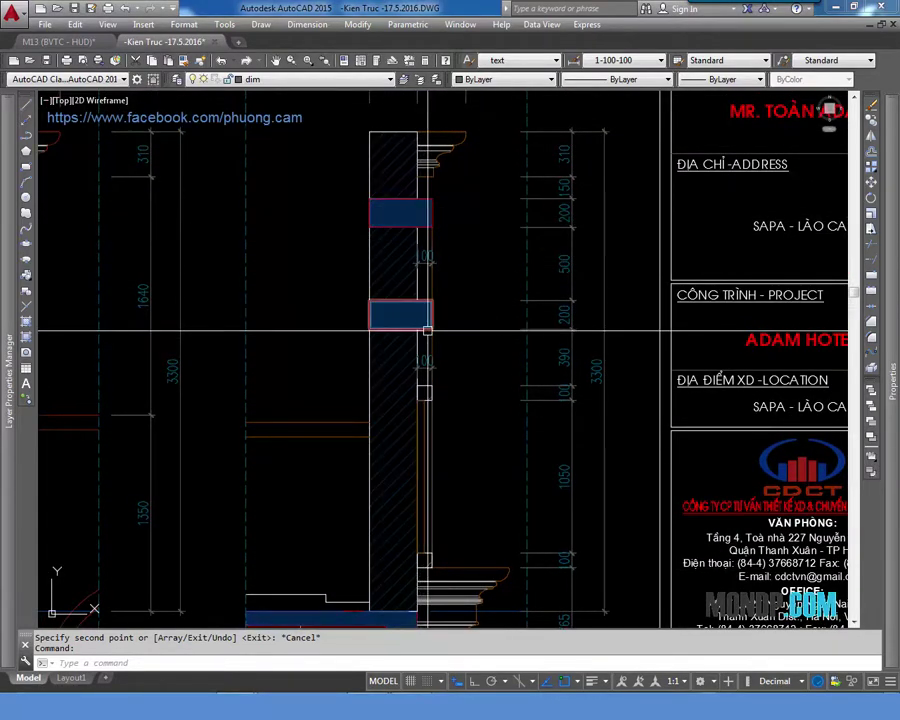
scroll(440, 350, down, 3)
scroll(382, 370, up, 1)
scroll(408, 480, up, 5)
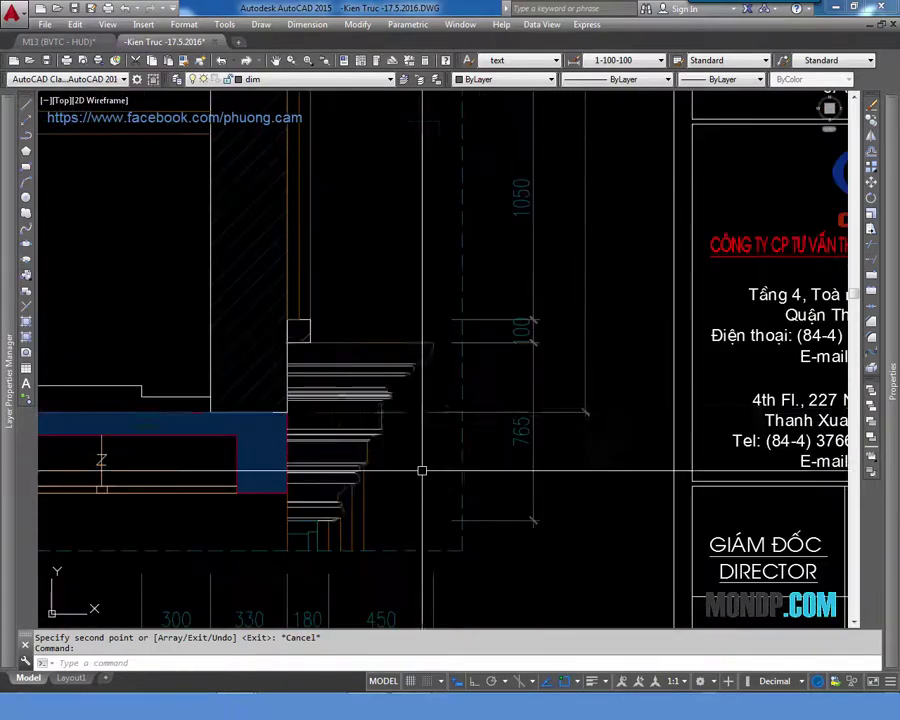
Pan to the right-hand balcony sheet and zoom into the baluster detail
scroll(427, 410, down, 5)
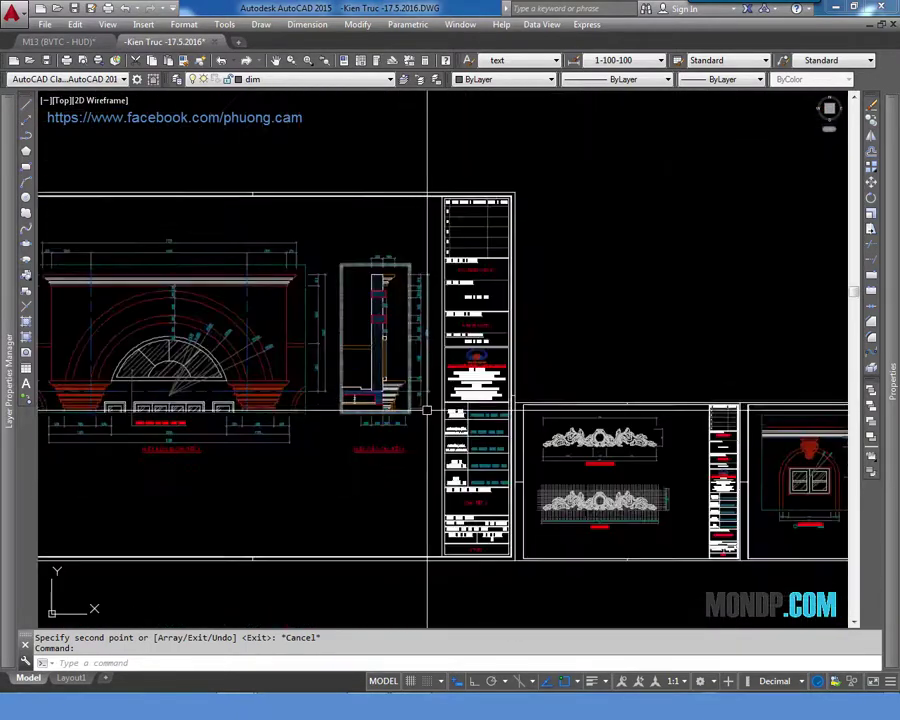
middle_drag(794, 413, 514, 316)
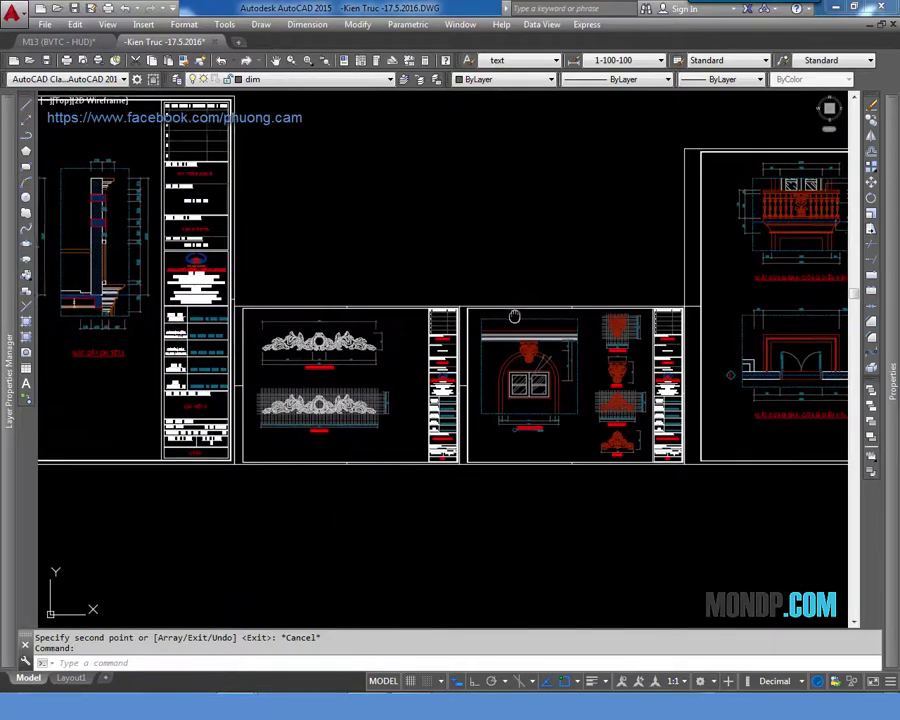
scroll(436, 358, up, 1)
scroll(418, 342, up, 1)
scroll(420, 345, up, 4)
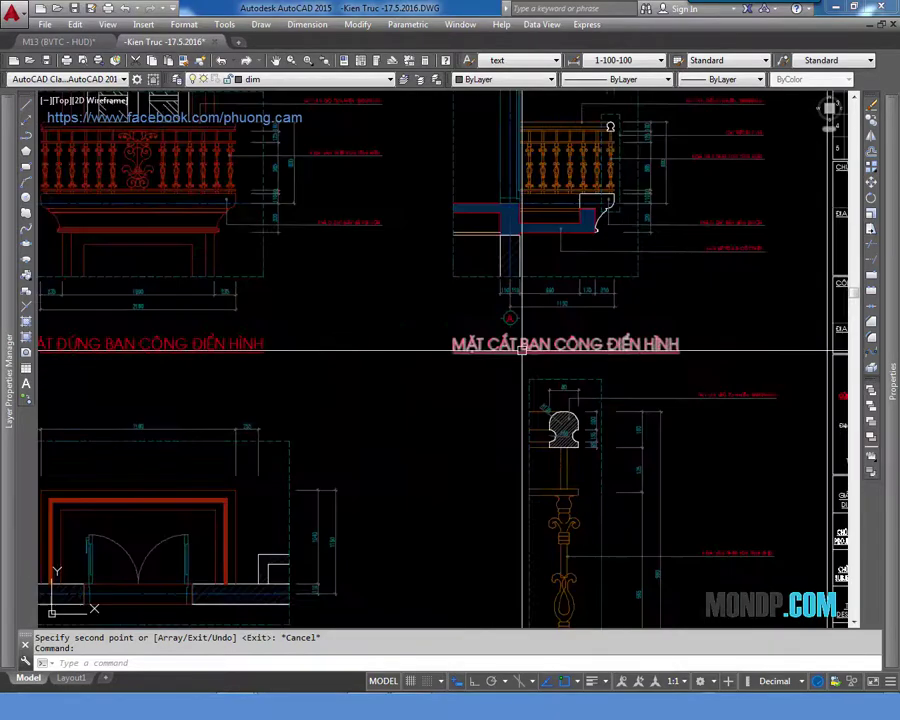
middle_drag(647, 357, 639, 240)
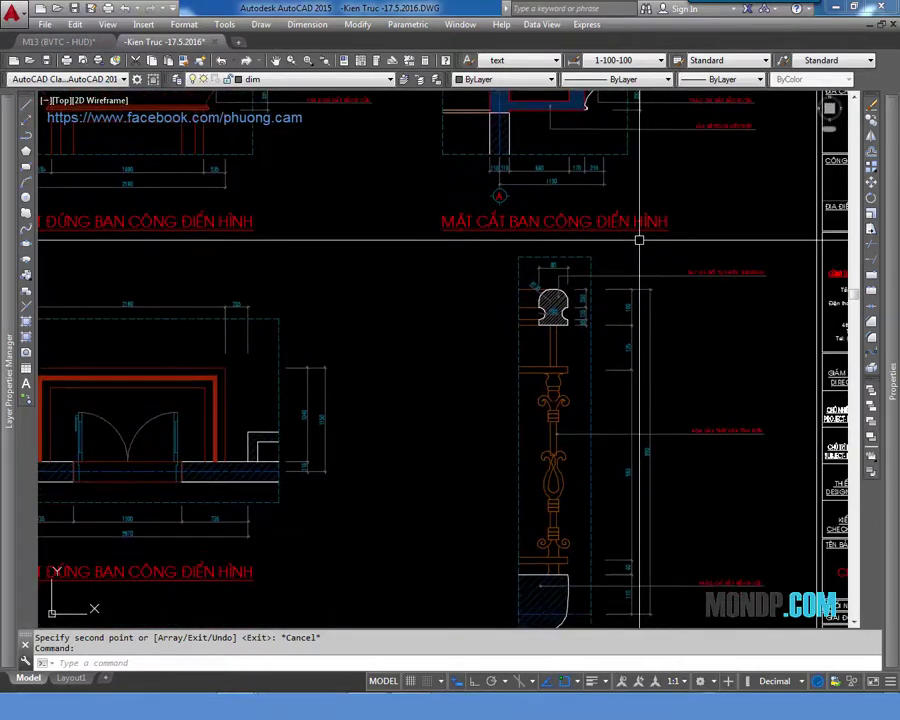
Inspect the slab-railing junction and railing top, then frame the whole balcony sheet
scroll(412, 275, down, 2)
scroll(420, 412, down, 1)
scroll(608, 252, up, 4)
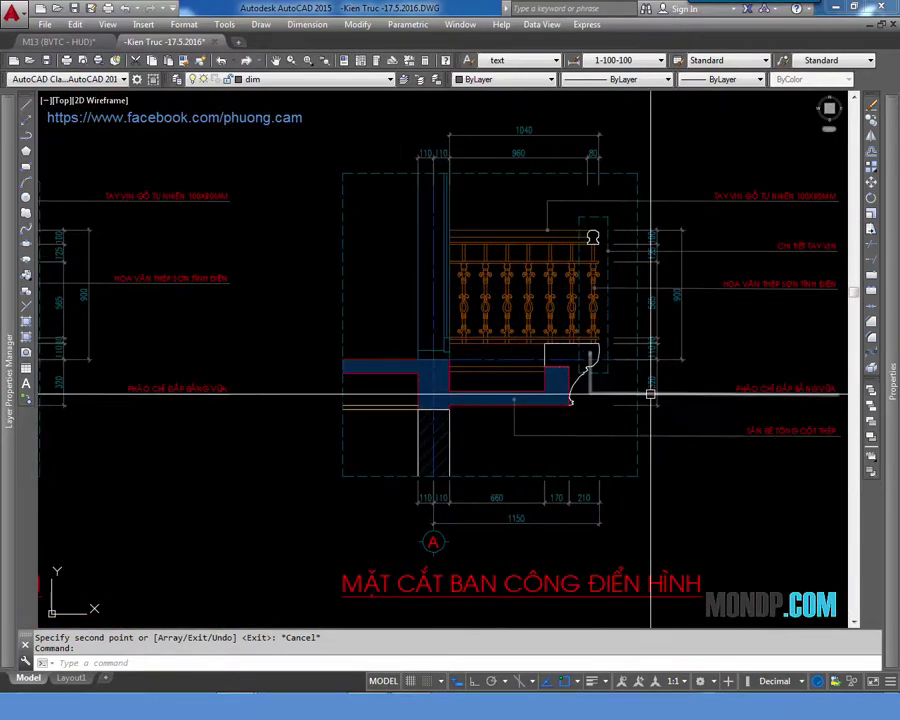
scroll(458, 405, up, 4)
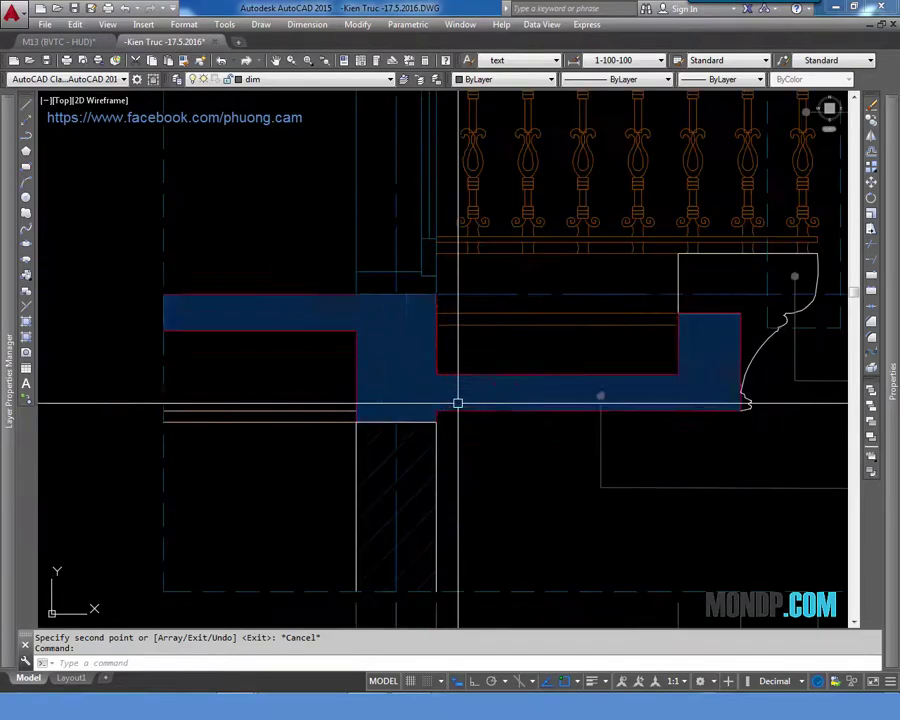
mouse_move(454, 327)
middle_down()
mouse_move(458, 374)
mouse_move(313, 422)
middle_up()
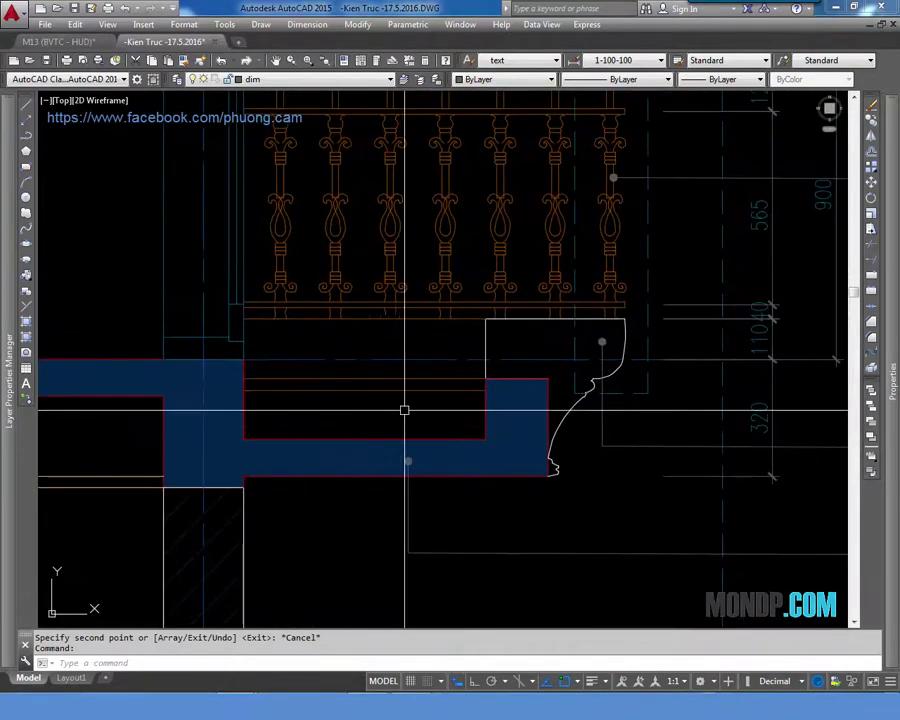
scroll(420, 415, down, 2)
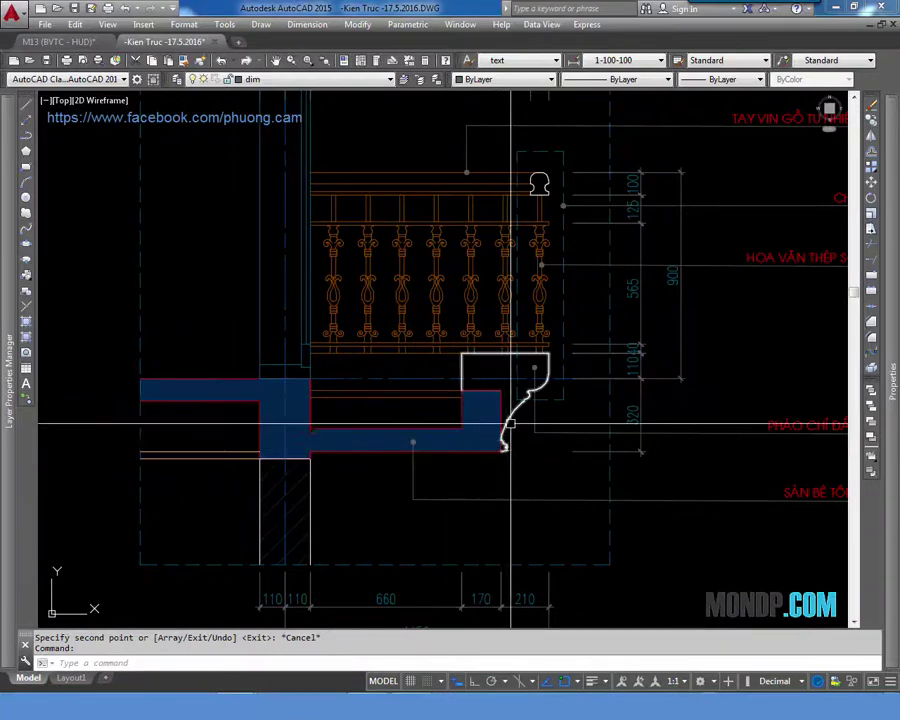
middle_drag(404, 411, 407, 457)
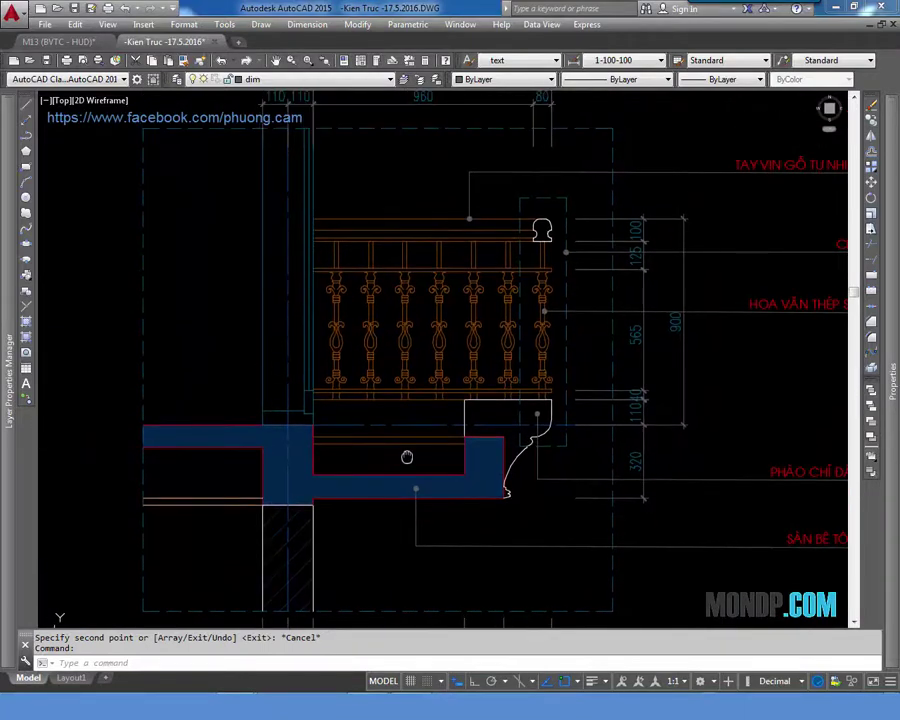
scroll(407, 457, down, 5)
scroll(330, 346, up, 2)
scroll(433, 267, up, 1)
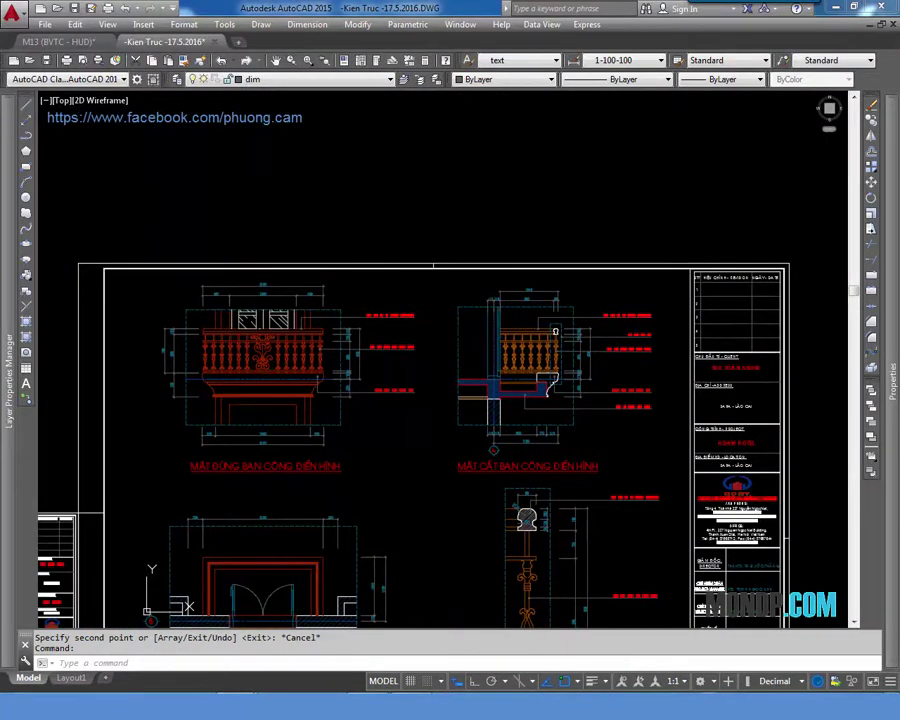
Centre the whole balcony section in view
scroll(520, 403, up, 2)
scroll(526, 376, up, 3)
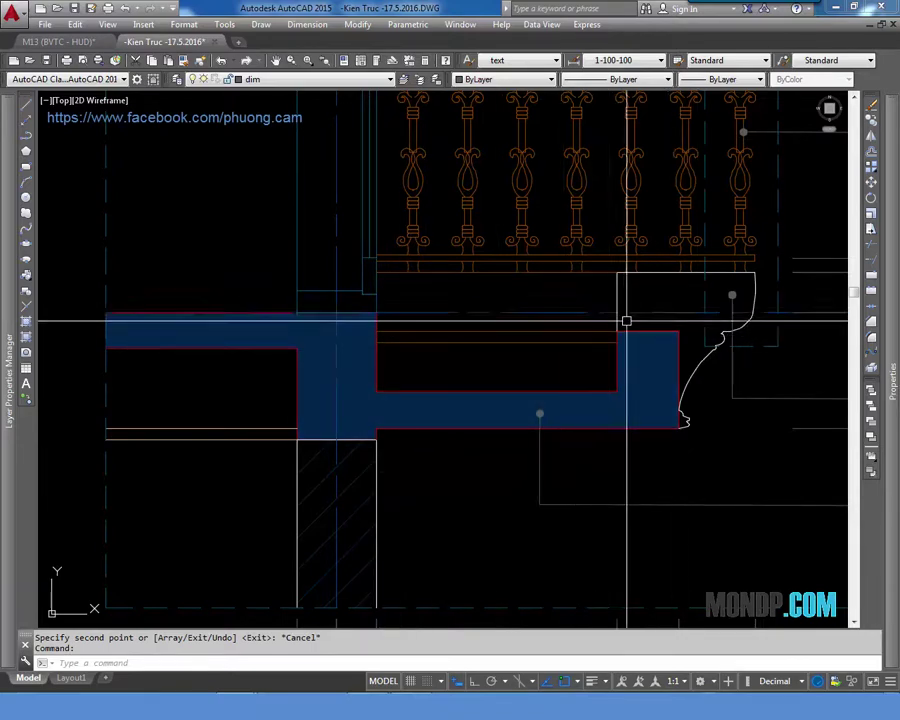
scroll(568, 339, down, 4)
middle_drag(568, 339, 420, 372)
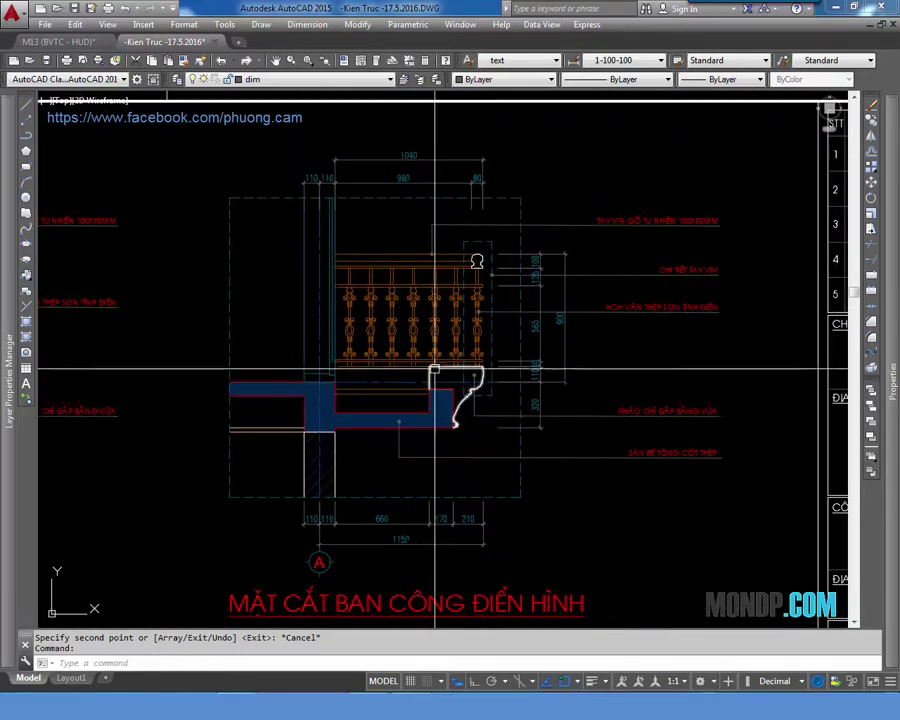
scroll(405, 388, up, 2)
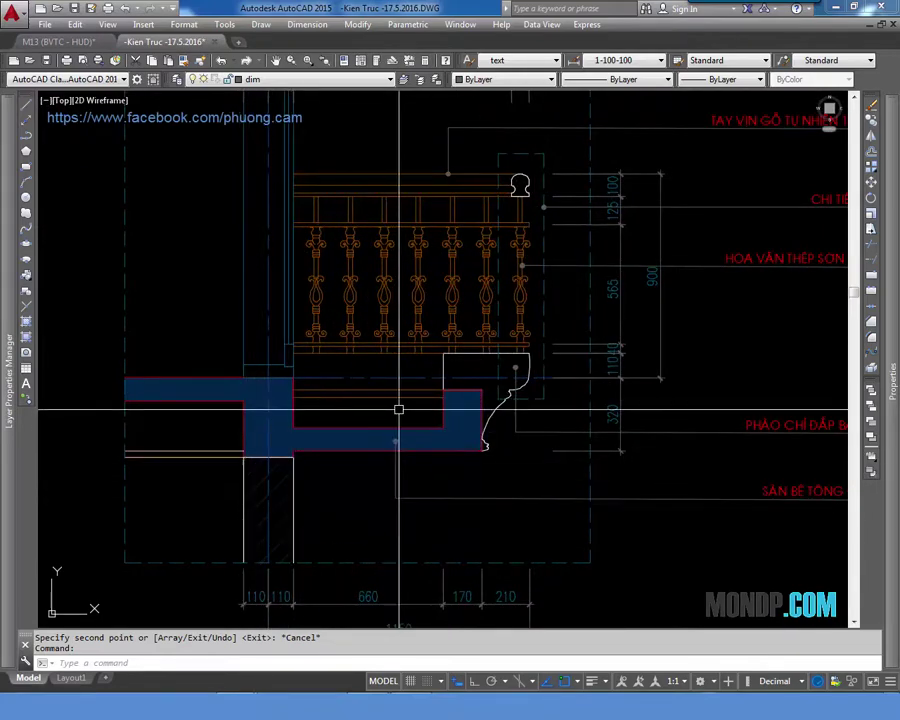
scroll(400, 410, down, 3)
middle_drag(536, 433, 547, 426)
Move across the railing section, baluster section and adjacent window-detail sheet
scroll(459, 345, up, 5)
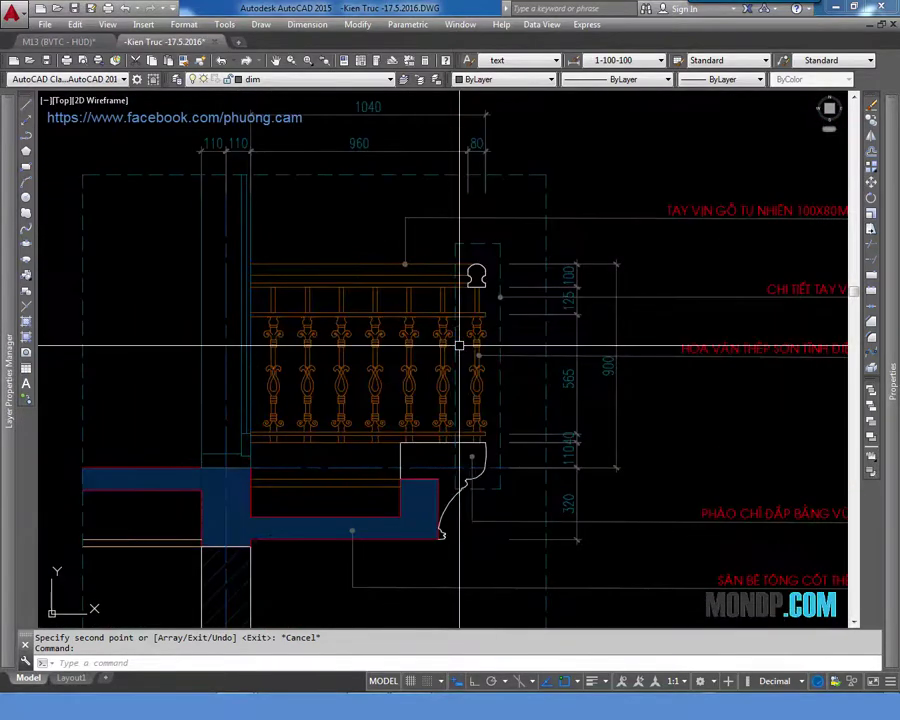
scroll(512, 352, down, 5)
middle_drag(295, 373, 588, 332)
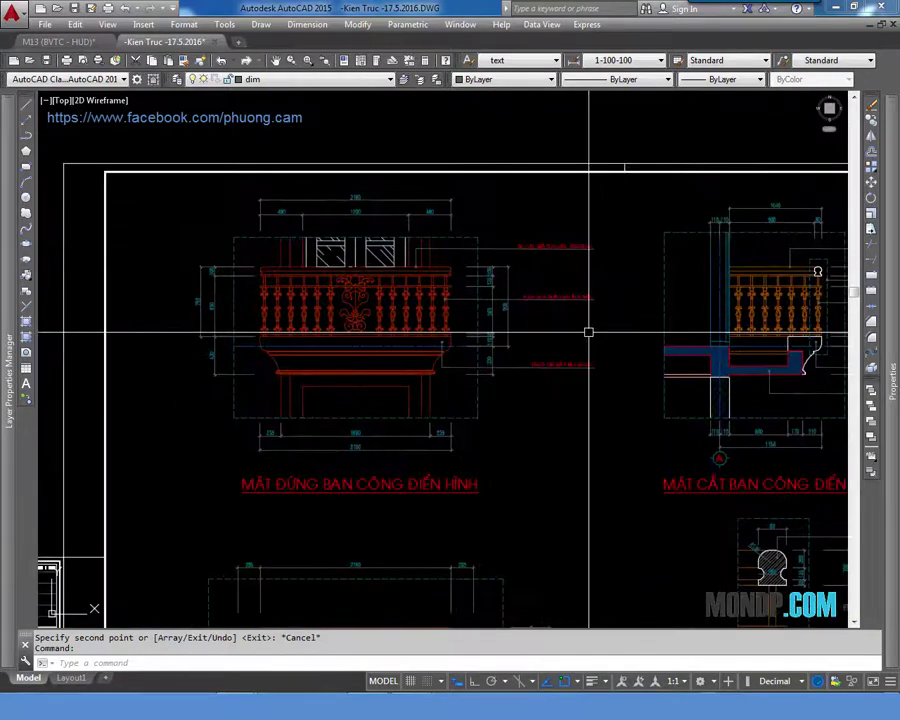
scroll(576, 343, down, 2)
middle_drag(562, 430, 560, 330)
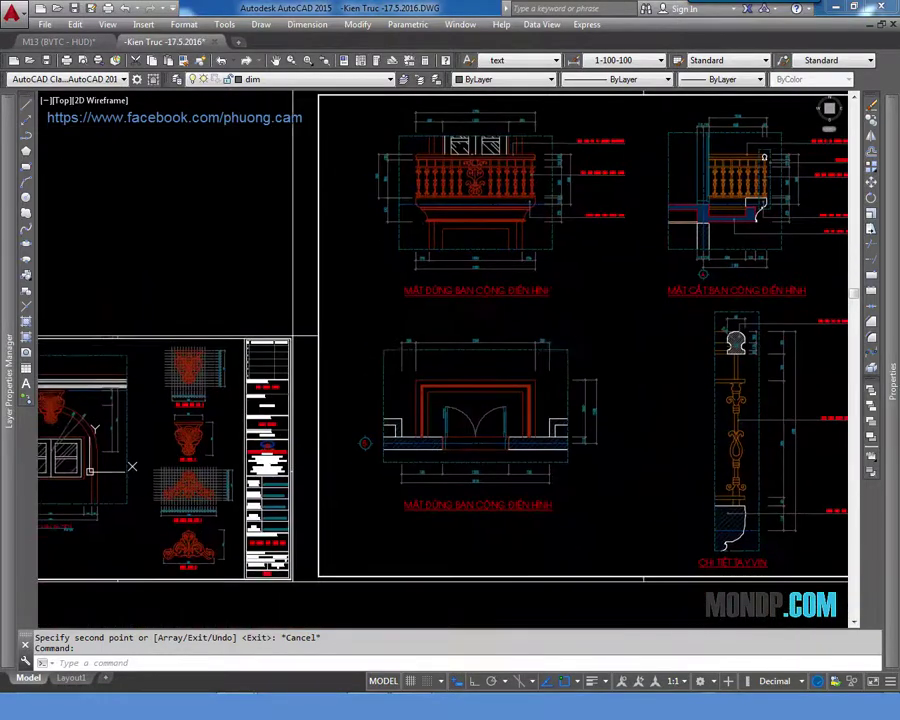
scroll(541, 338, up, 2)
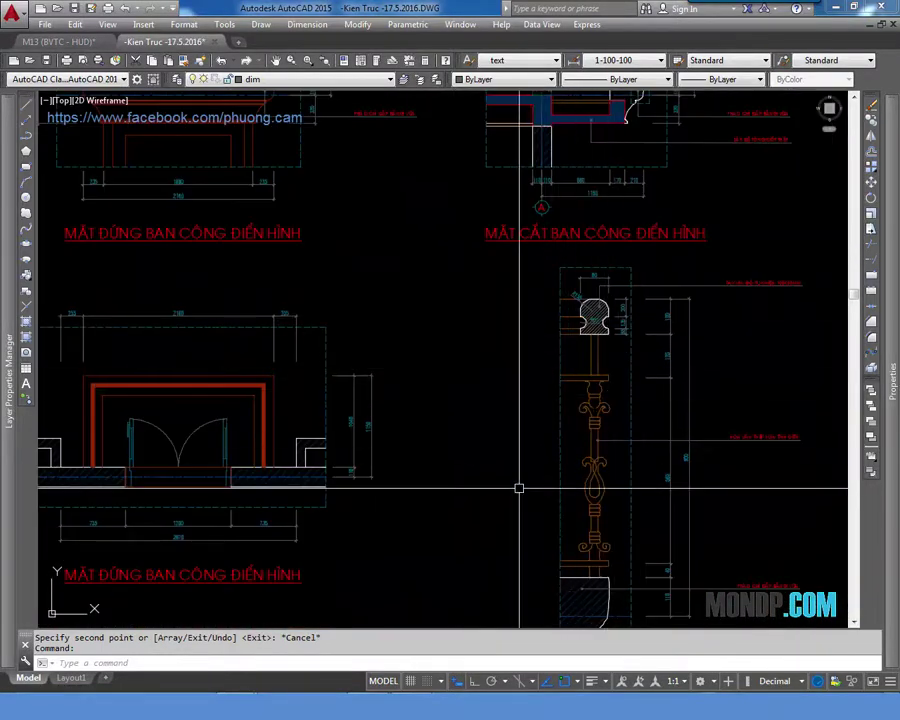
scroll(520, 438, down, 3)
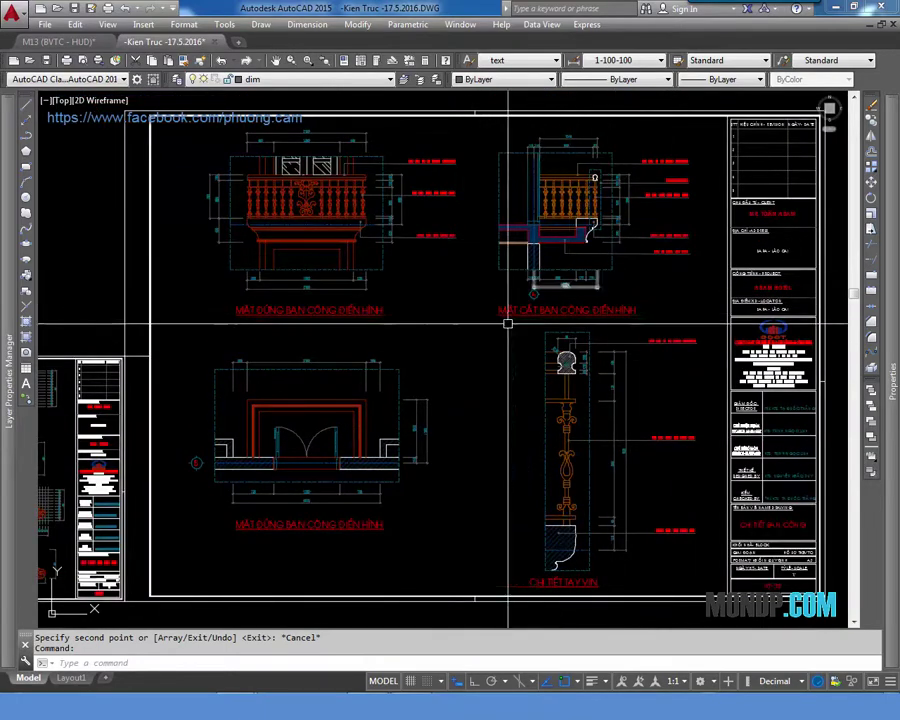
middle_drag(502, 322, 794, 289)
middle_drag(680, 330, 480, 332)
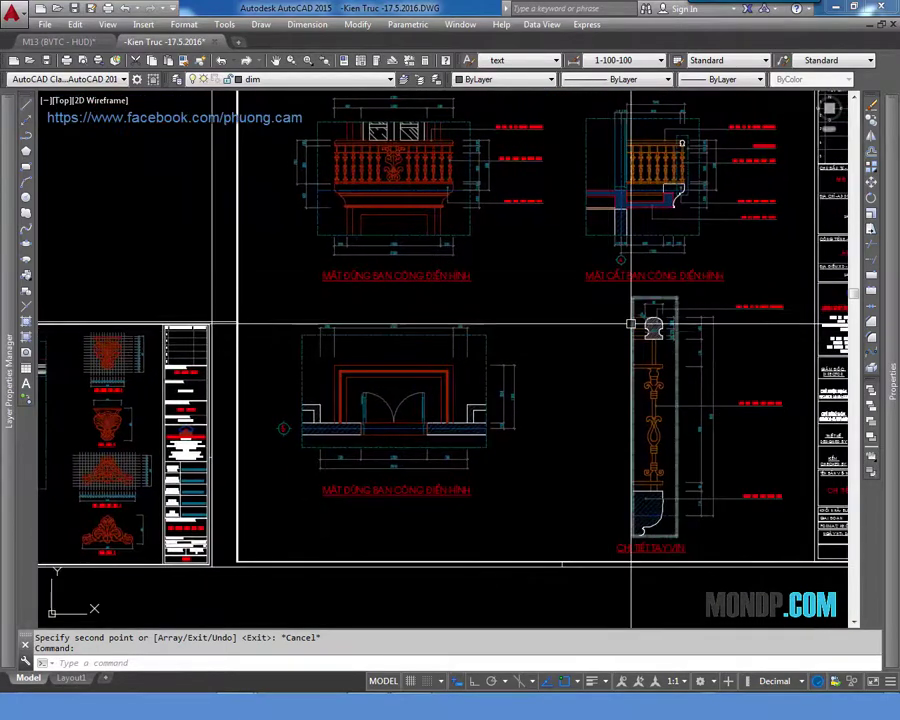
Zoom onto the handrail knob detail, then pull back to the ornament detail sheets
scroll(670, 470, up, 5)
middle_drag(600, 25, 497, 297)
scroll(533, 312, down, 4)
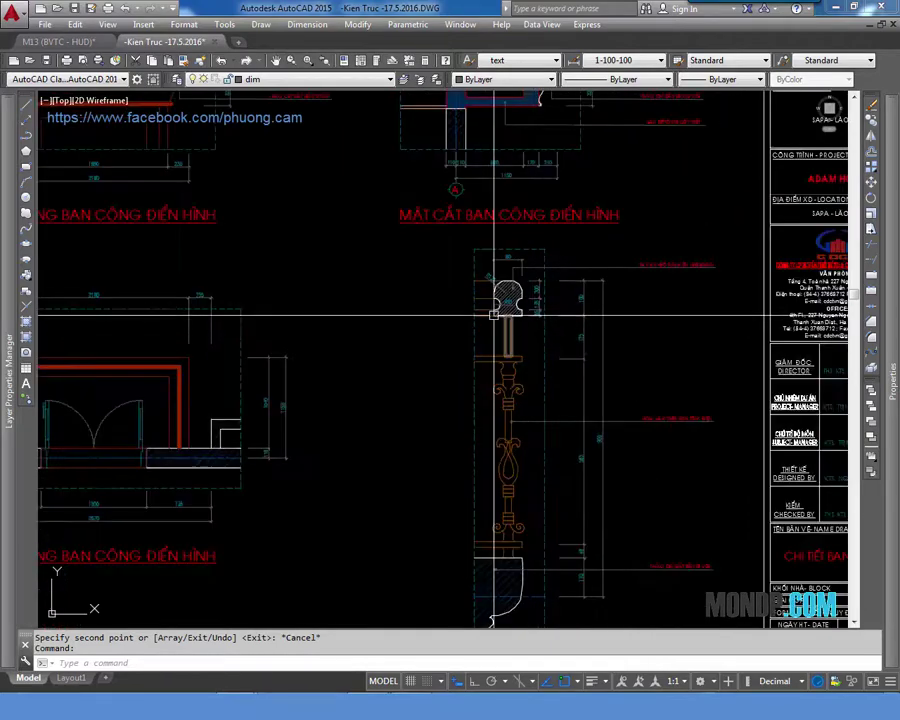
scroll(490, 310, up, 6)
scroll(564, 355, down, 4)
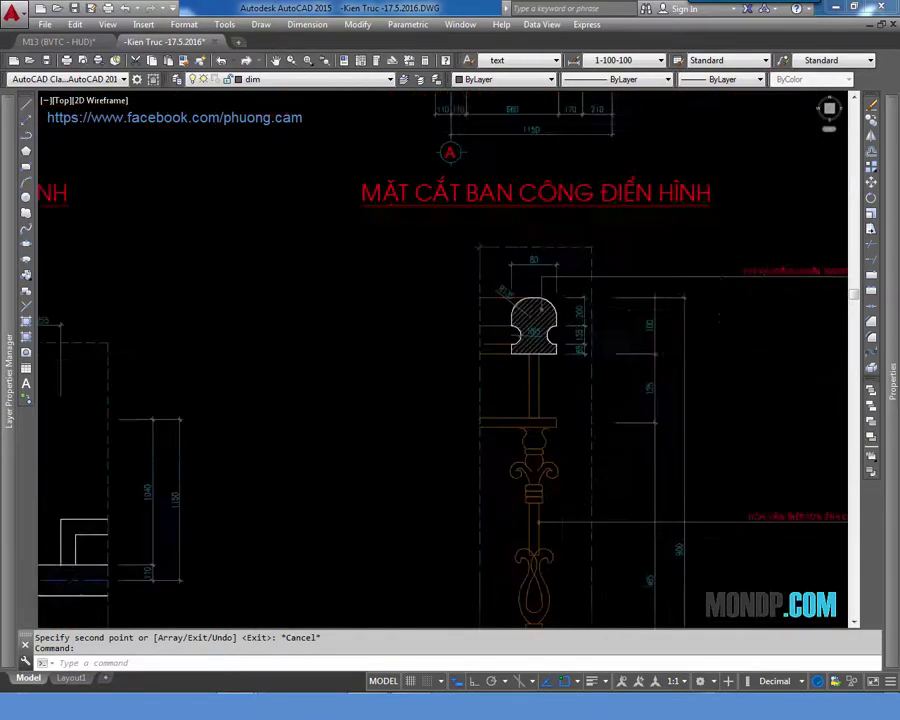
scroll(560, 360, down, 3)
mouse_move(40, 450)
middle_down()
mouse_move(434, 398)
mouse_move(644, 388)
middle_up()
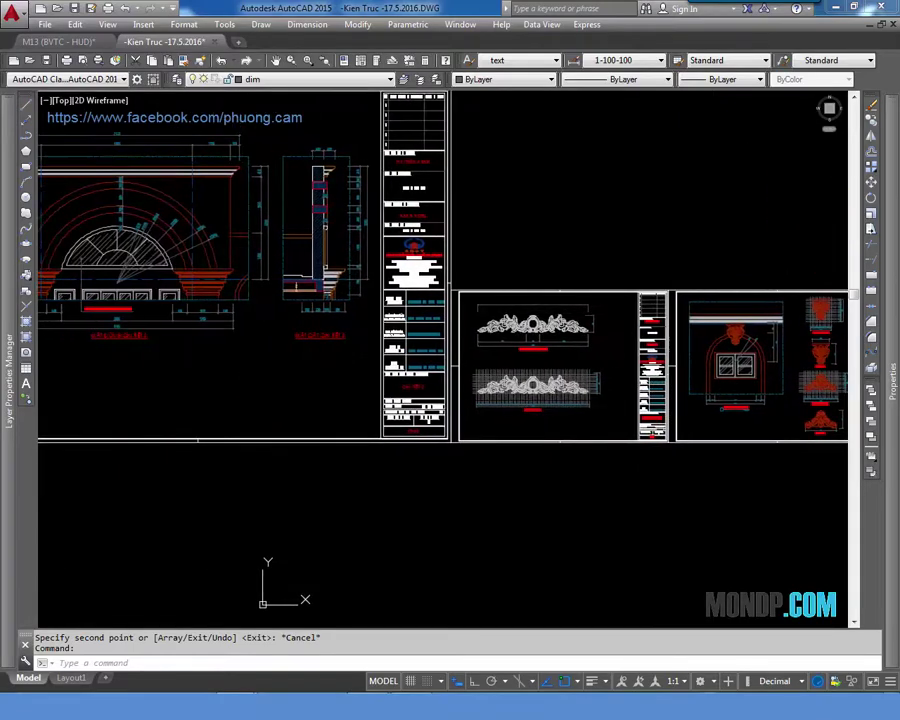
Move to the facade elevation and HOA VĂN 1 ornament, checking the ground floor and title block
scroll(538, 364, down, 3)
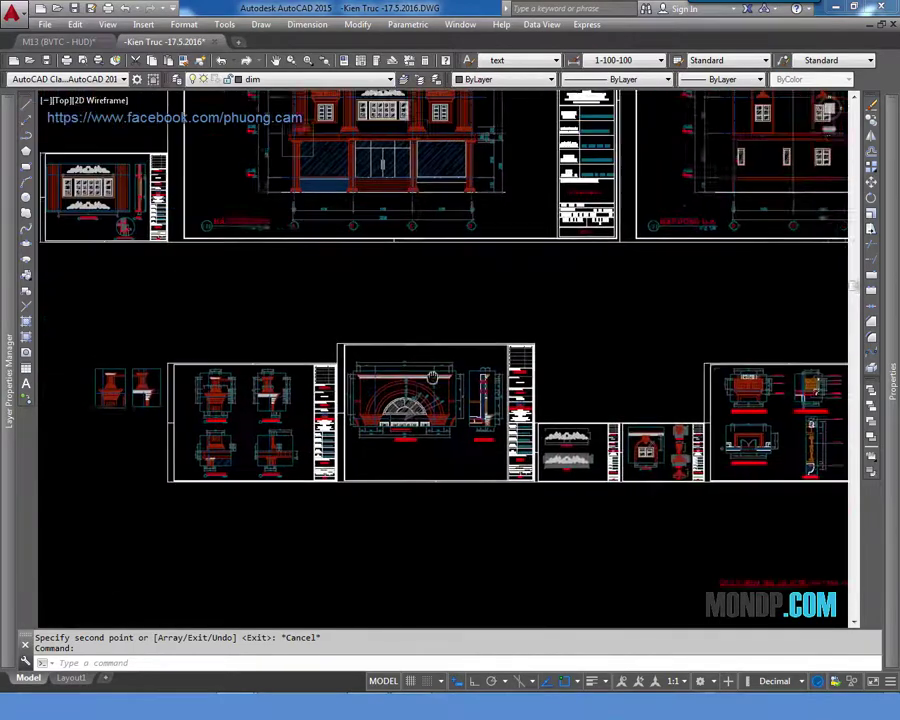
middle_drag(400, 181, 462, 297)
scroll(462, 297, up, 4)
scroll(434, 150, up, 3)
middle_drag(436, 152, 438, 326)
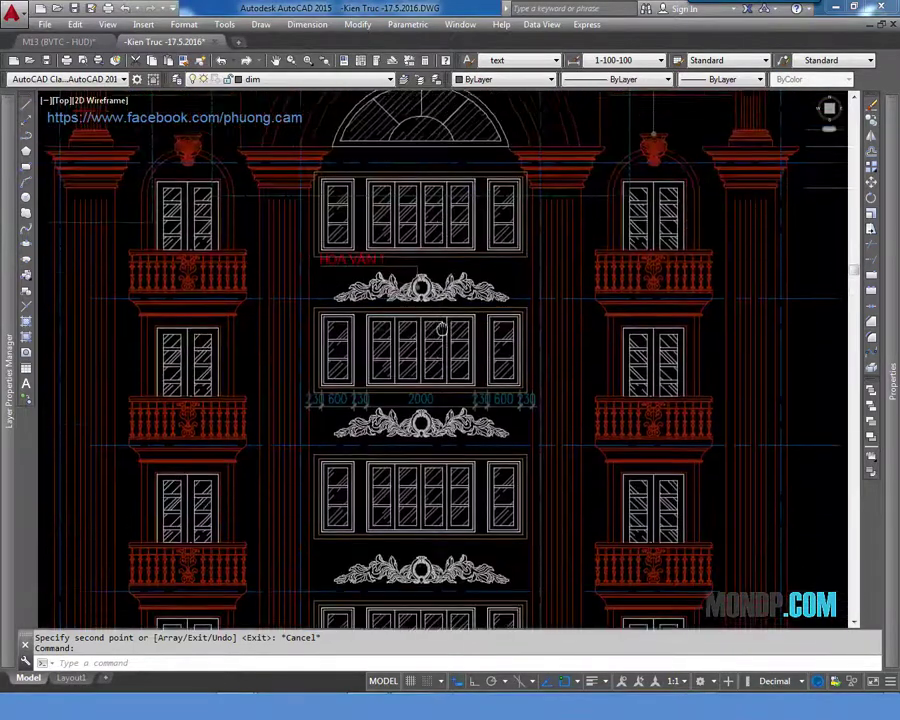
scroll(432, 310, up, 4)
scroll(424, 300, up, 2)
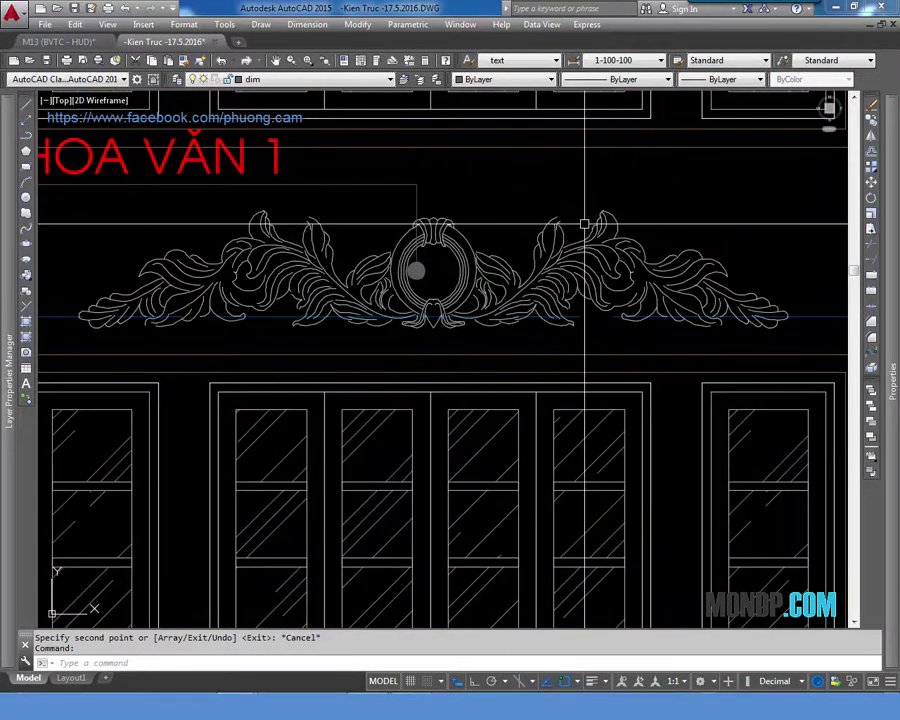
scroll(501, 211, down, 2)
scroll(458, 233, down, 3)
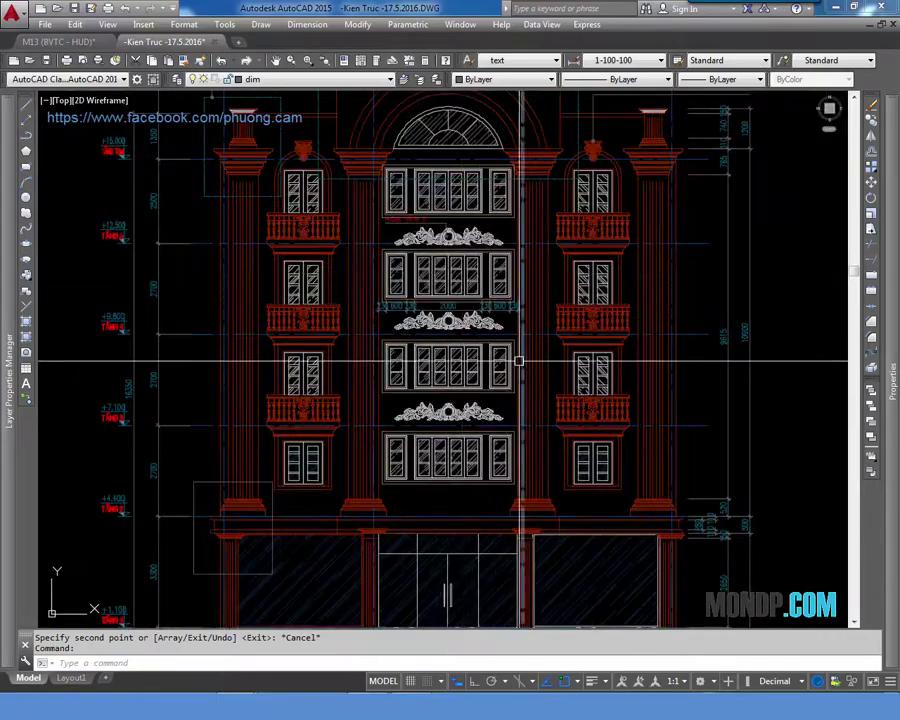
scroll(455, 300, up, 3)
scroll(588, 432, down, 3)
middle_drag(588, 432, 459, 285)
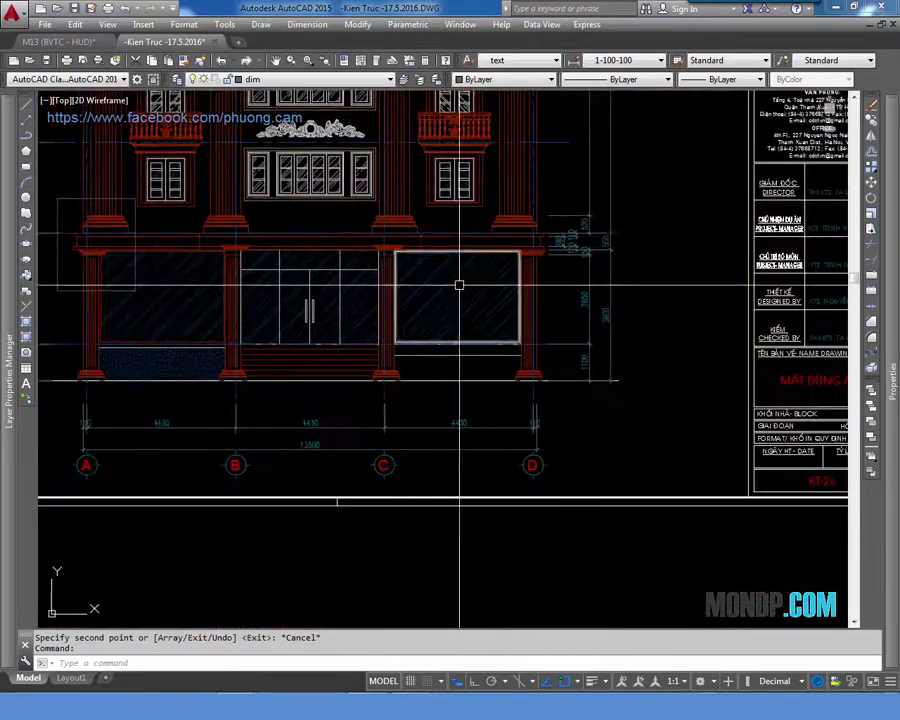
middle_drag(634, 448, 402, 249)
Frame the lower front-elevation ornament together with its dimensions
scroll(448, 322, down, 4)
scroll(494, 414, up, 2)
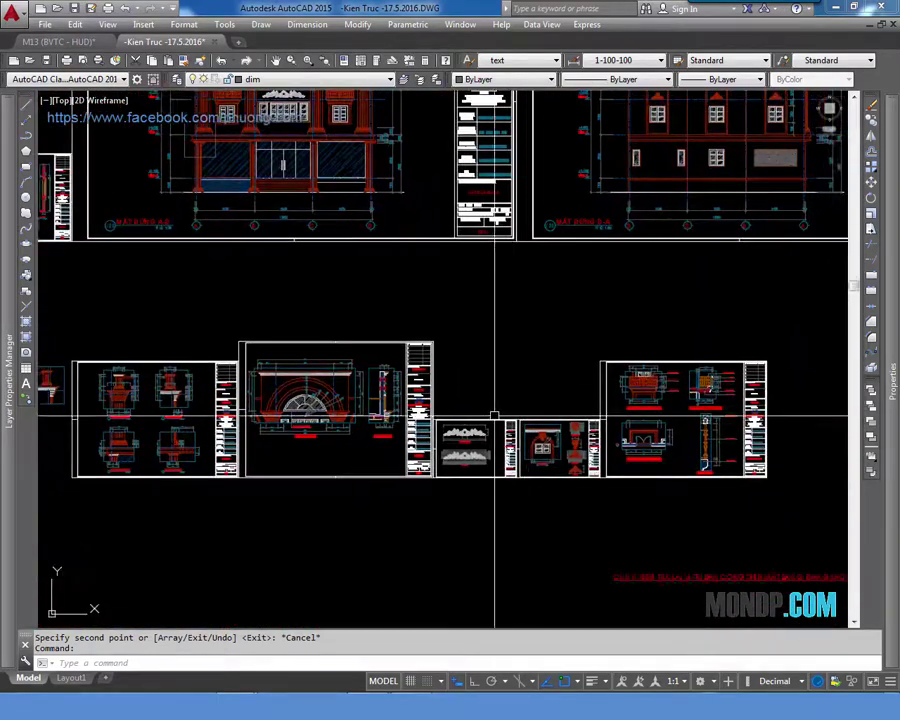
scroll(466, 414, up, 5)
scroll(453, 398, up, 4)
mouse_move(487, 440)
middle_down()
mouse_move(550, 303)
mouse_move(541, 310)
middle_up()
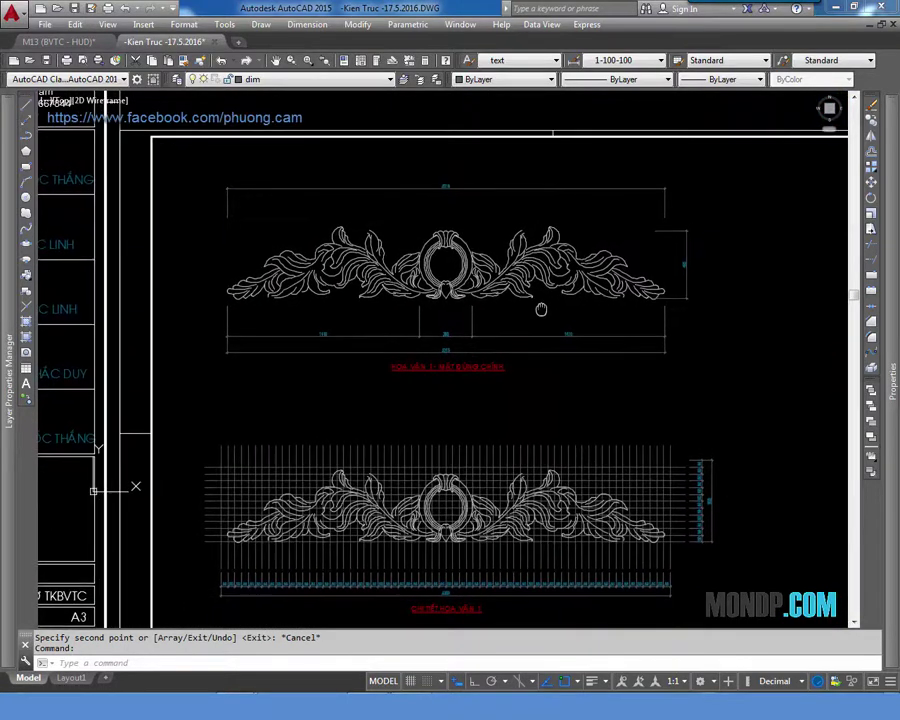
scroll(638, 246, up, 3)
scroll(708, 226, up, 2)
scroll(580, 320, down, 2)
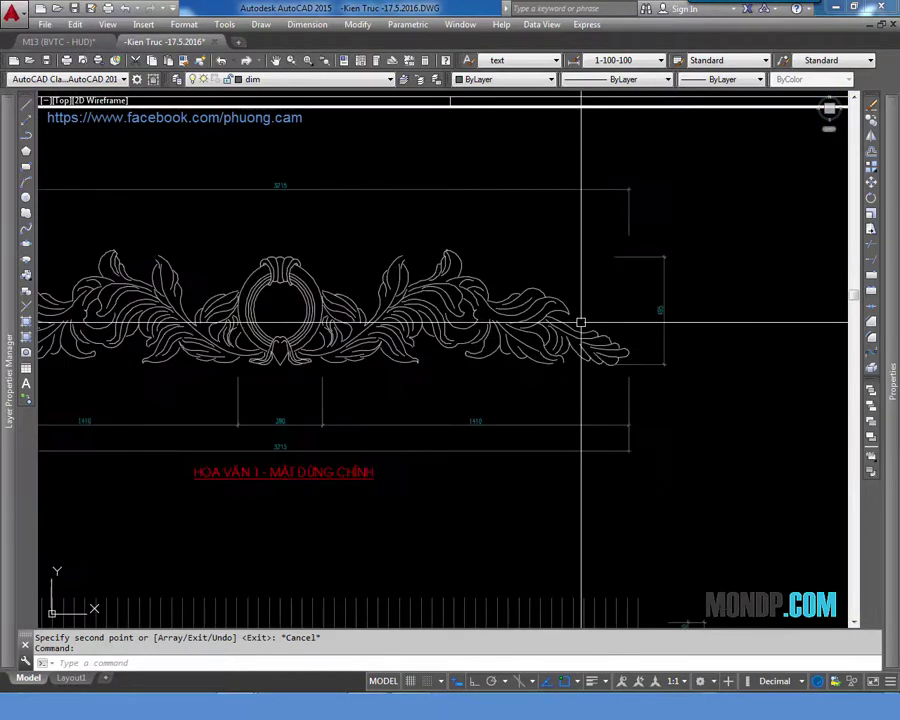
scroll(557, 241, down, 2)
middle_drag(403, 406, 459, 404)
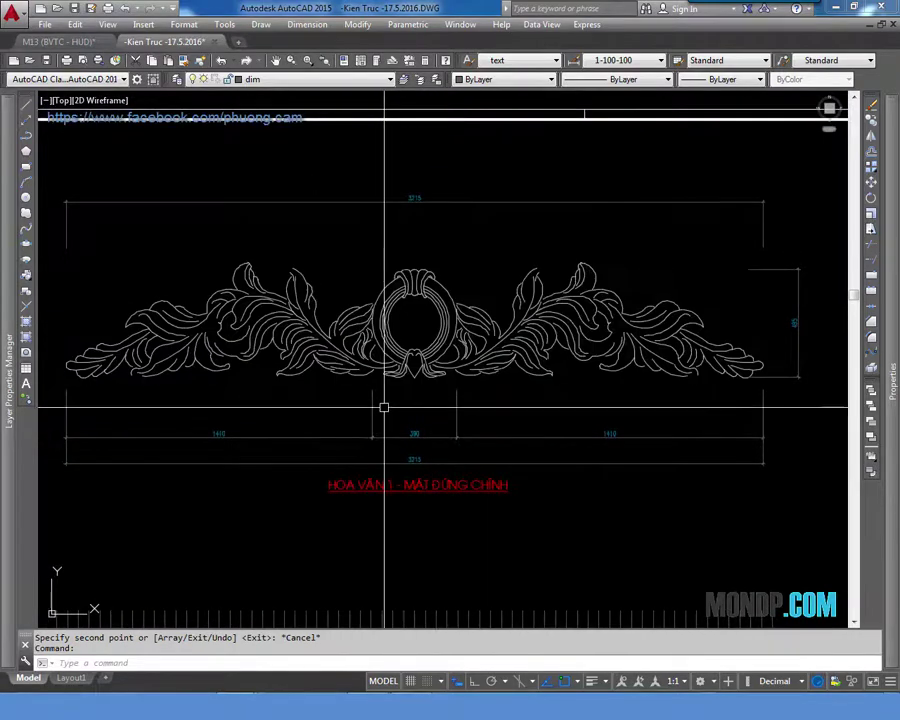
middle_drag(380, 406, 449, 402)
scroll(516, 460, up, 3)
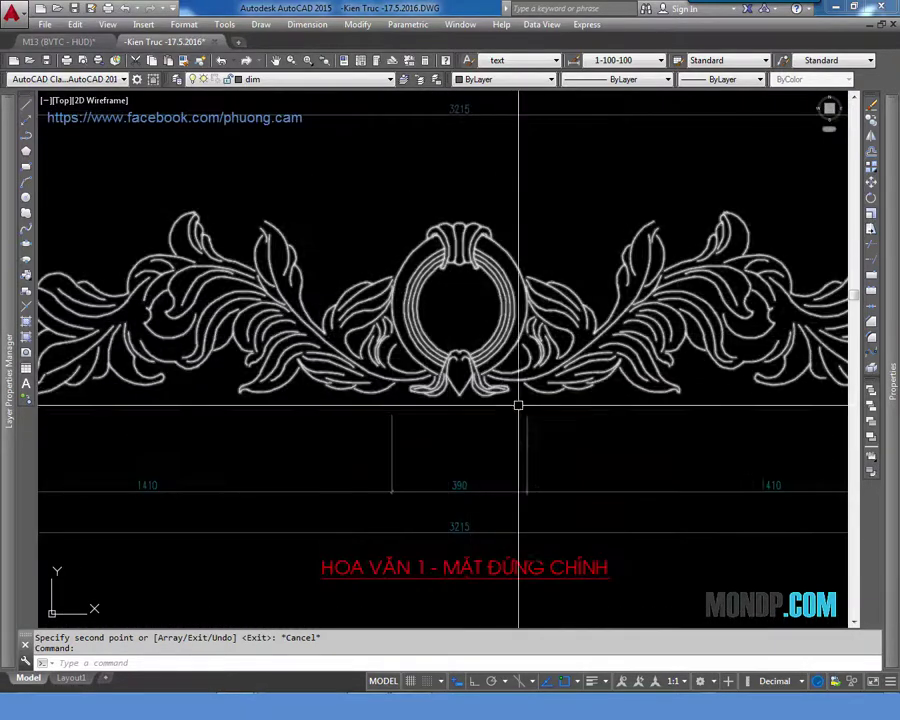
scroll(460, 446, up, 1)
scroll(440, 497, up, 1)
scroll(440, 497, down, 2)
scroll(610, 468, up, 1)
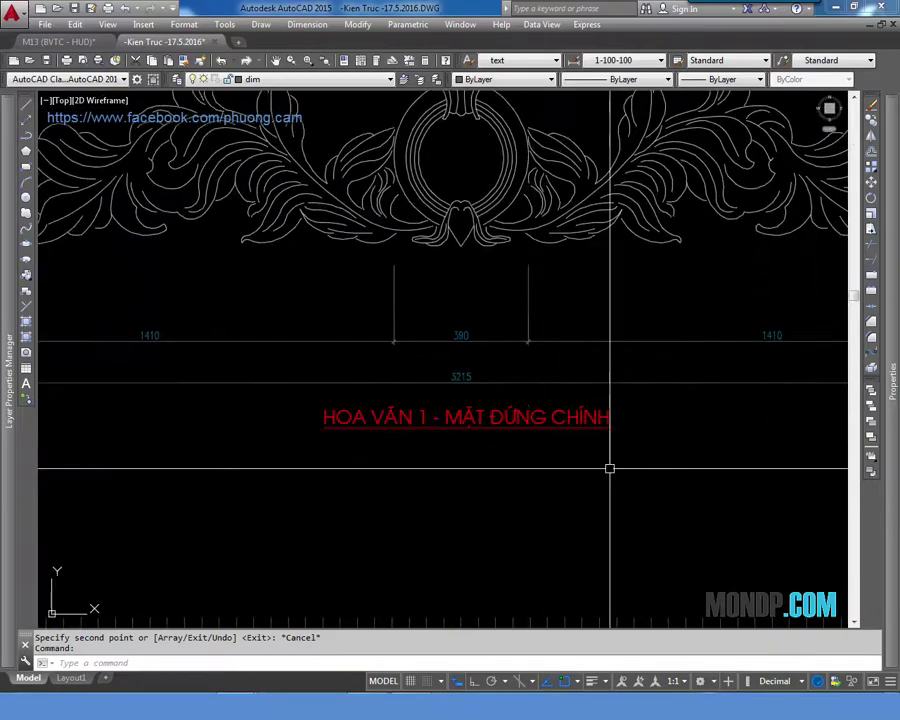
scroll(610, 468, down, 2)
middle_drag(500, 496, 536, 508)
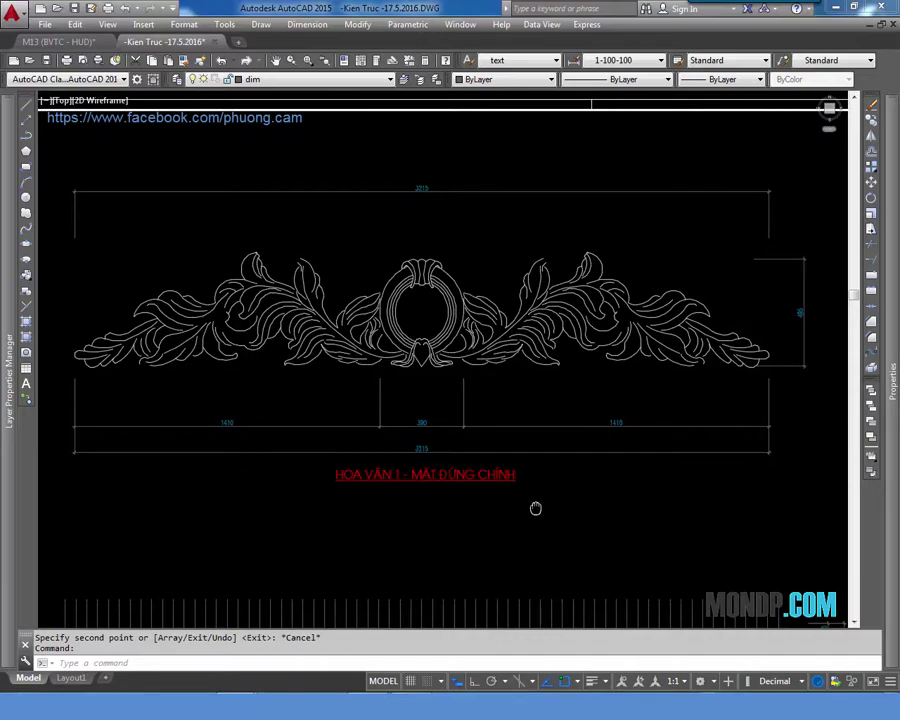
Examine the gridded CHI TIẾT HOA VĂN 1 detail up close
mouse_move(535, 508)
middle_down()
mouse_move(550, 480)
mouse_move(550, 219)
middle_up()
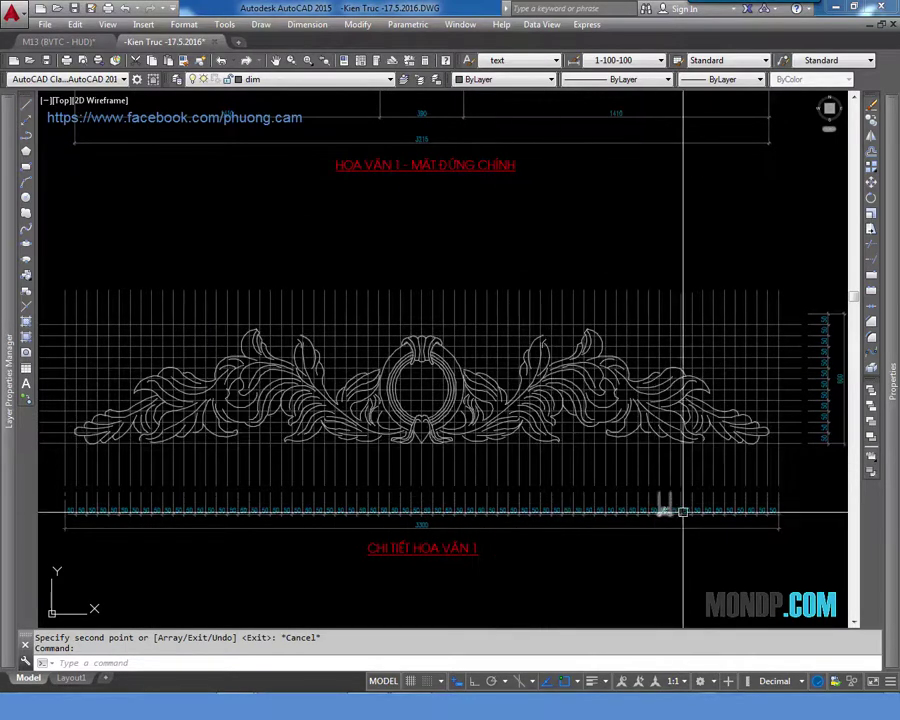
middle_drag(719, 450, 481, 448)
scroll(481, 448, up, 2)
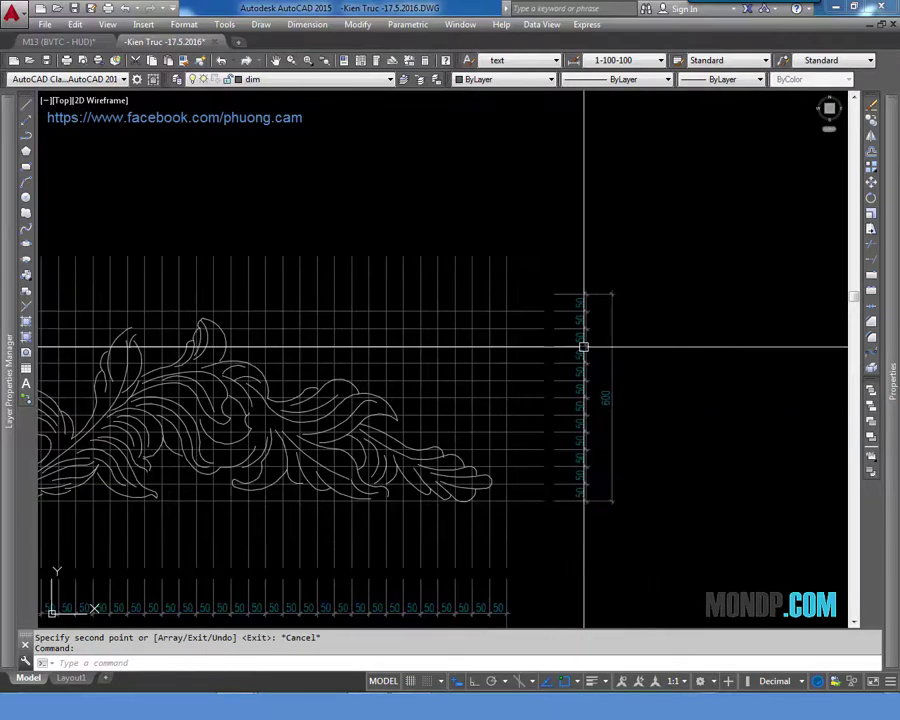
scroll(580, 344, down, 4)
scroll(364, 363, up, 1)
scroll(364, 363, up, 3)
middle_drag(364, 363, 427, 358)
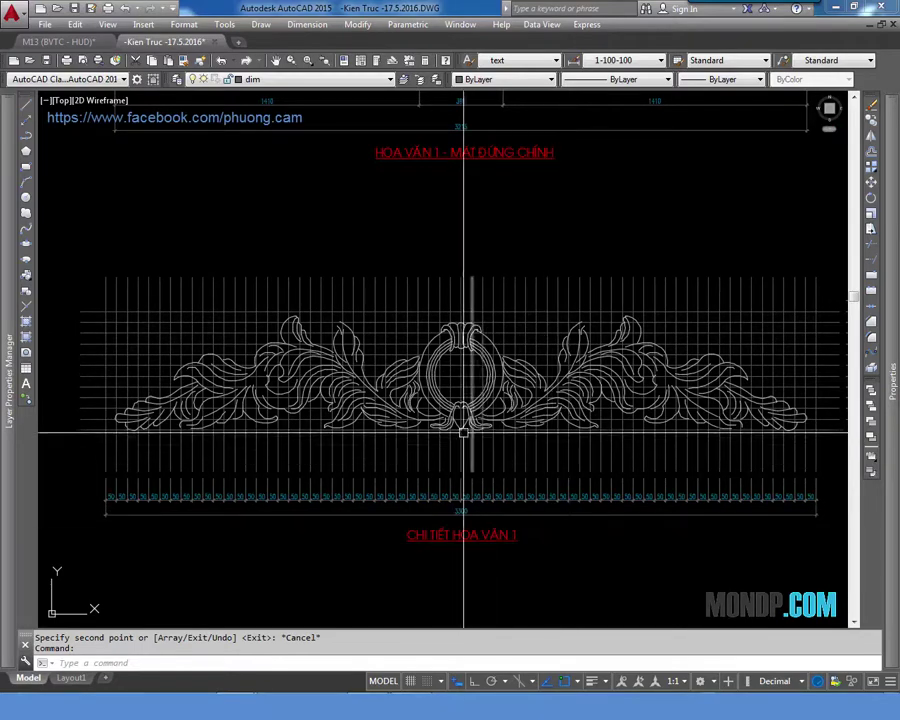
scroll(440, 380, up, 1)
scroll(300, 352, up, 2)
scroll(350, 352, down, 3)
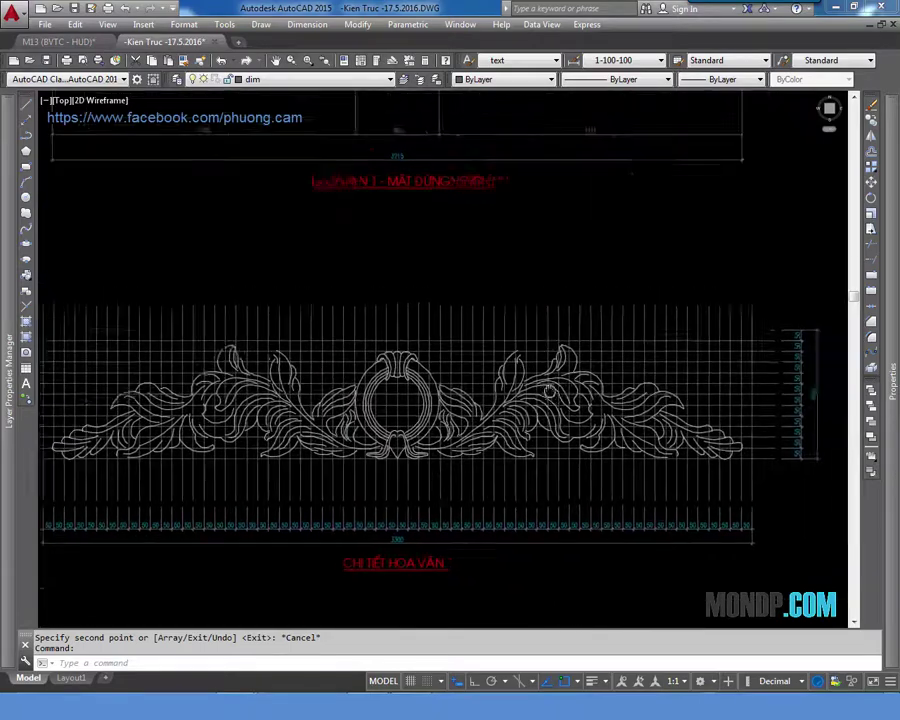
scroll(446, 382, down, 2)
scroll(496, 284, down, 2)
scroll(496, 284, up, 2)
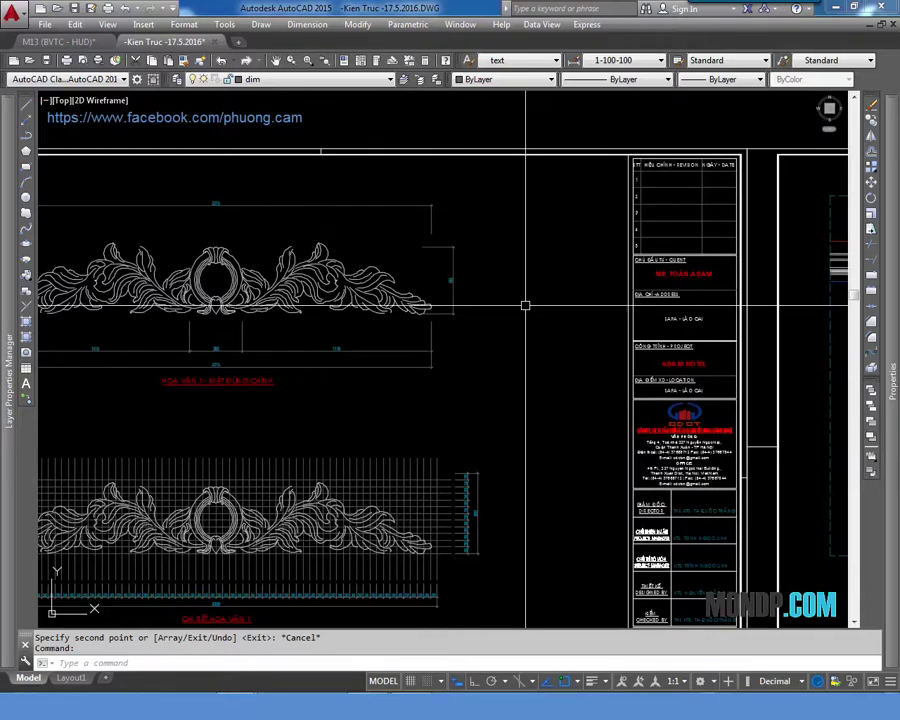
Recentre the full ornament sheet, then minimize AutoCAD to the desktop
scroll(506, 344, down, 3)
scroll(506, 344, up, 1)
scroll(392, 360, up, 2)
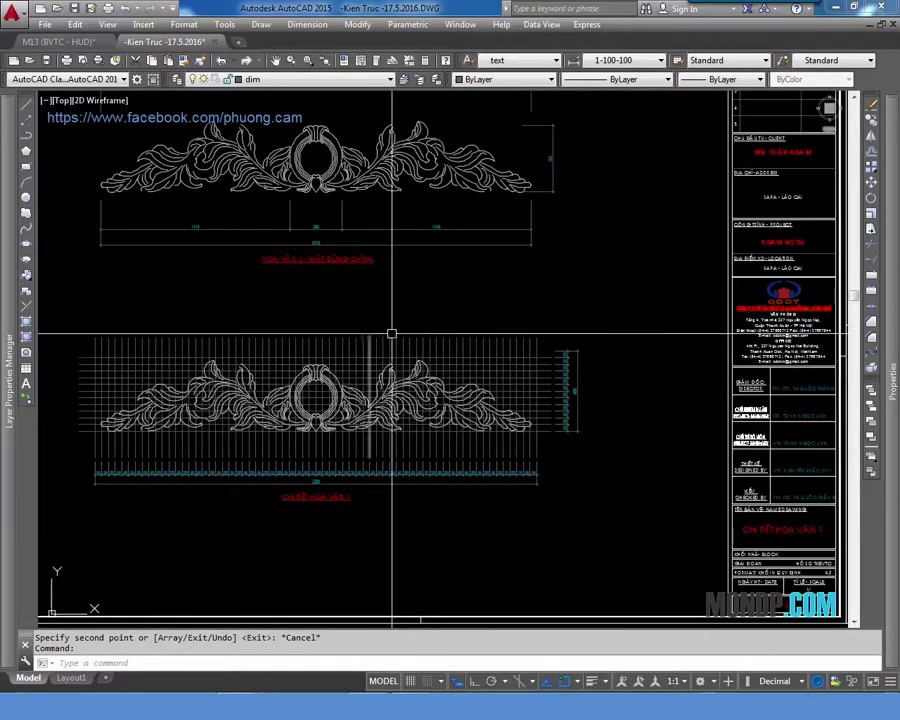
scroll(391, 334, up, 1)
scroll(434, 236, down, 1)
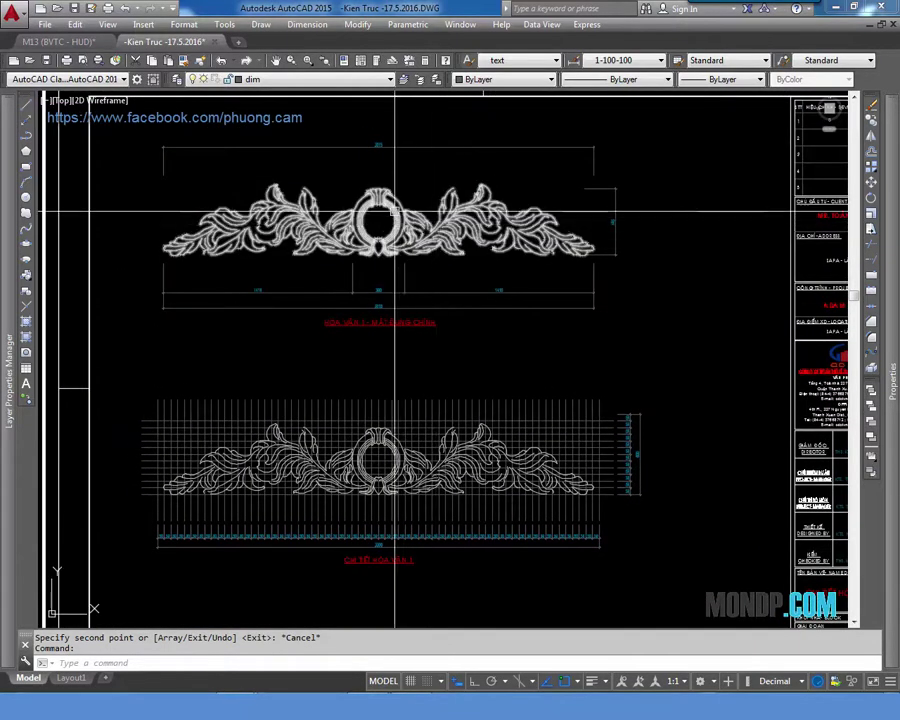
middle_drag(516, 376, 522, 388)
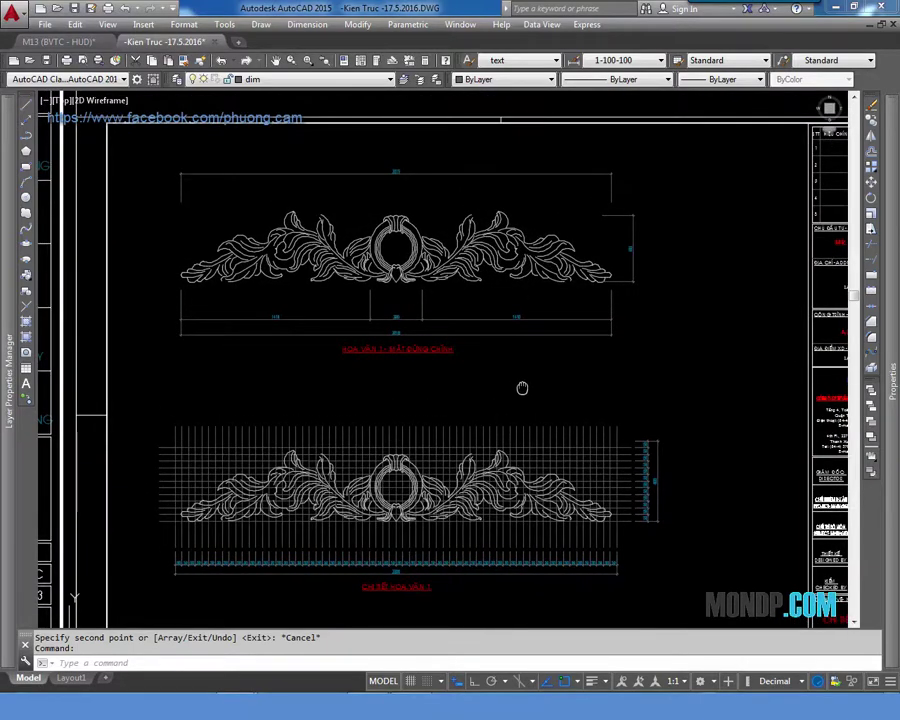
click(836, 7)
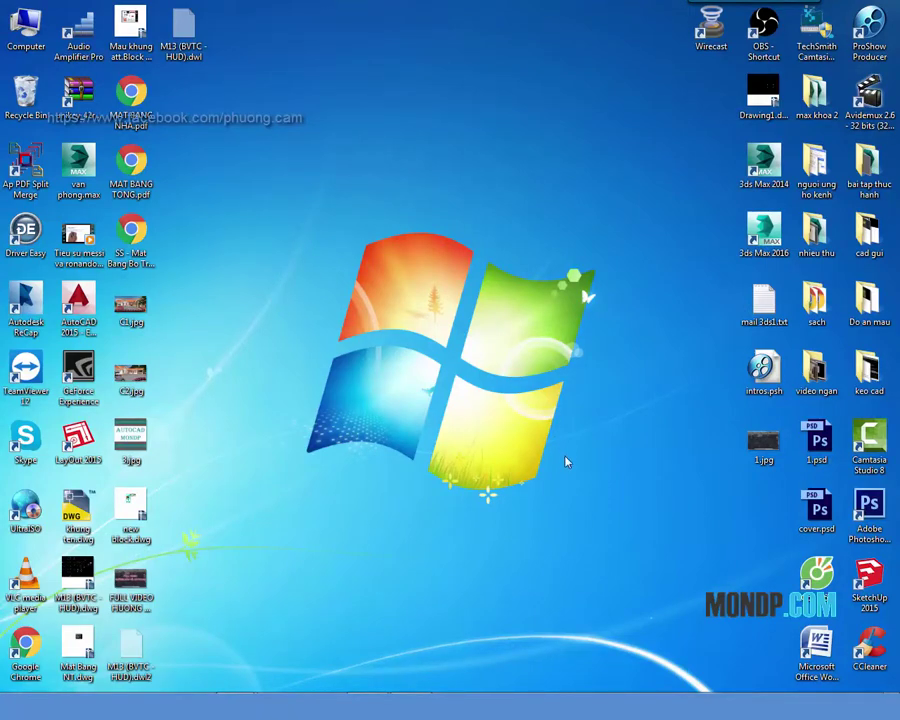
Open the nhieu thu desktop folder to reach the 1 (1).jpg hotel rendering
double_click(816, 240)
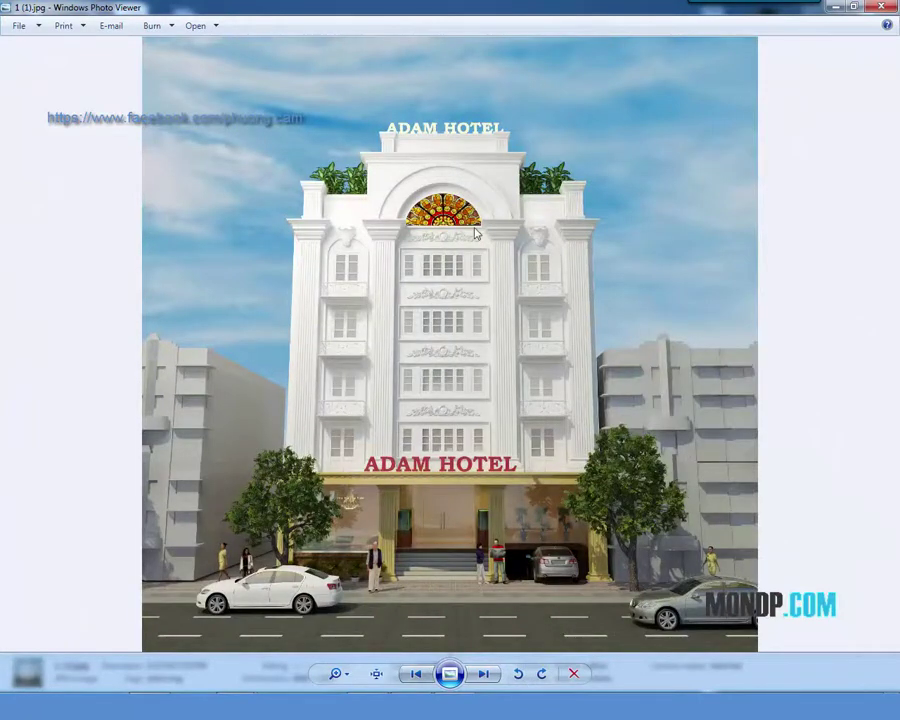
Zoom into the ornament beneath the hotel's stained-glass arch window
scroll(476, 233, up, 2)
scroll(456, 252, down, 2)
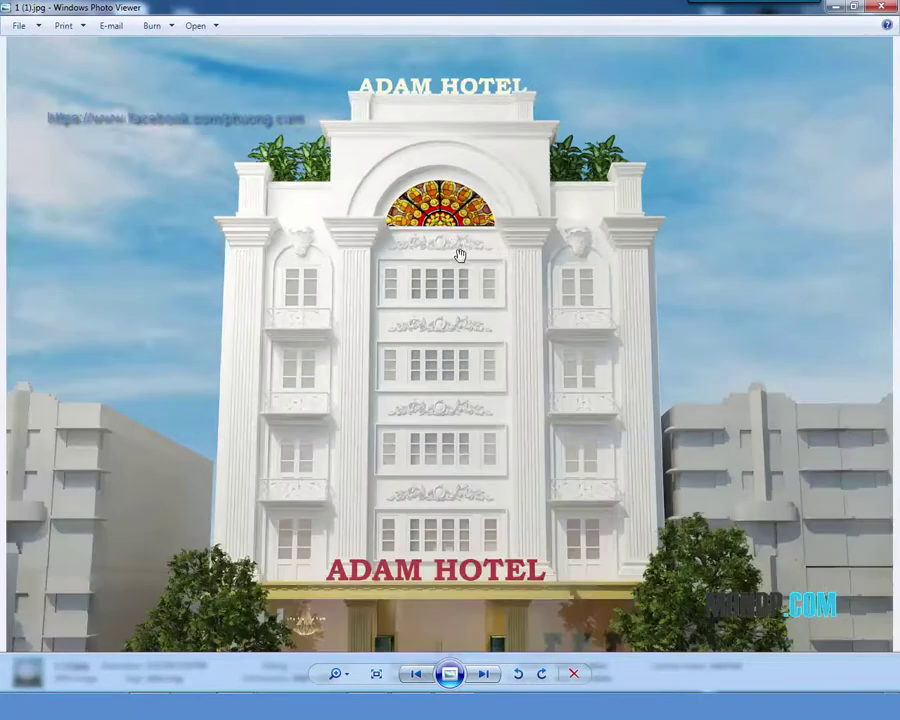
scroll(462, 252, down, 1)
scroll(462, 250, up, 3)
scroll(462, 240, up, 1)
scroll(470, 230, up, 2)
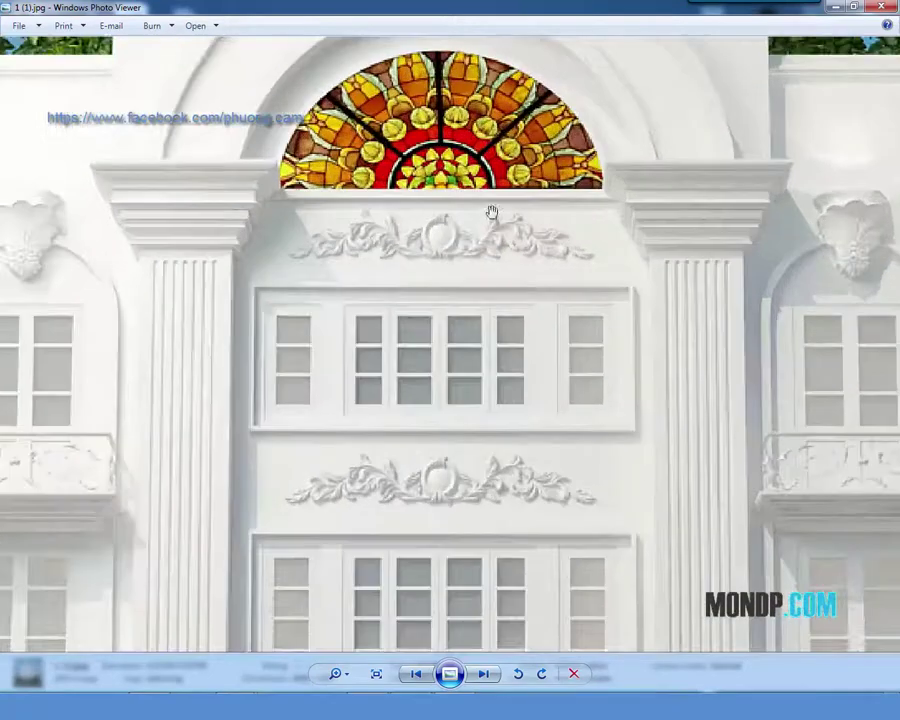
scroll(426, 315, up, 3)
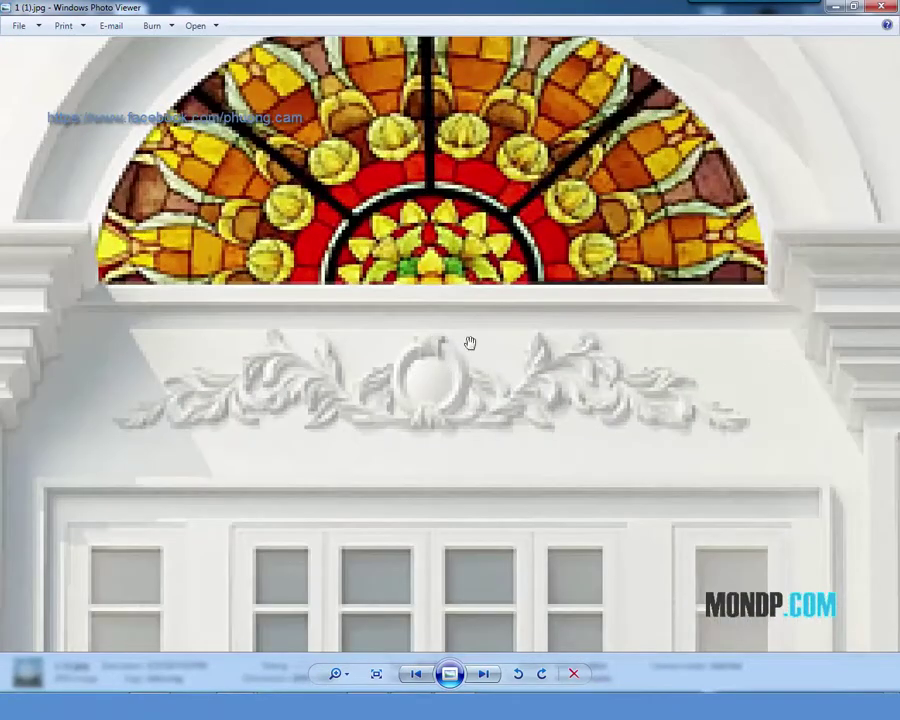
Zoom back out, close Photo Viewer and minimize the nhieu thu folder window
scroll(467, 352, down, 2)
scroll(538, 368, down, 2)
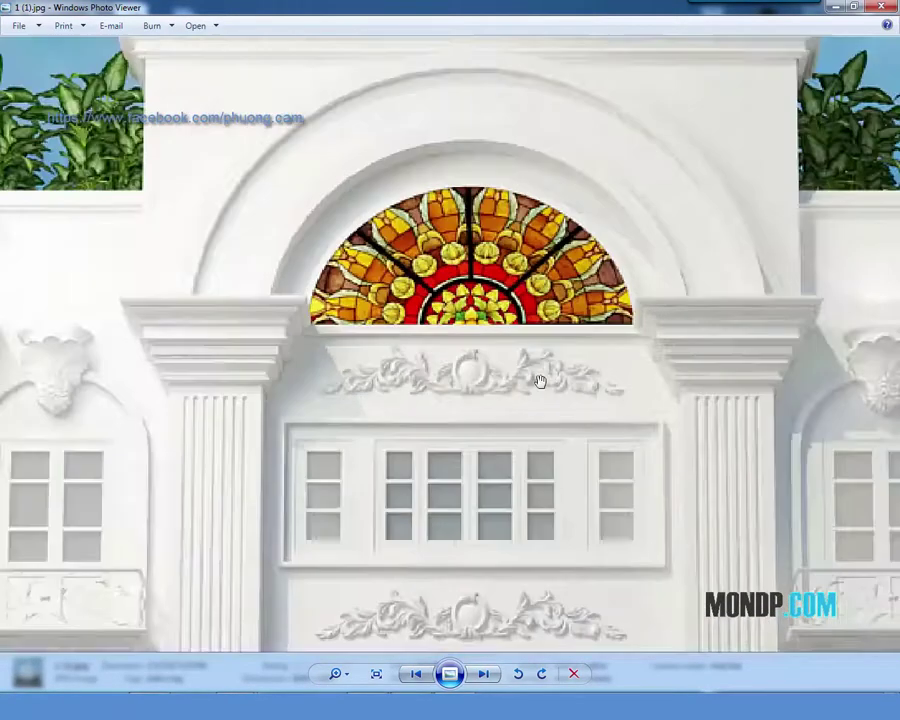
scroll(540, 378, down, 3)
scroll(715, 398, down, 1)
scroll(650, 392, down, 1)
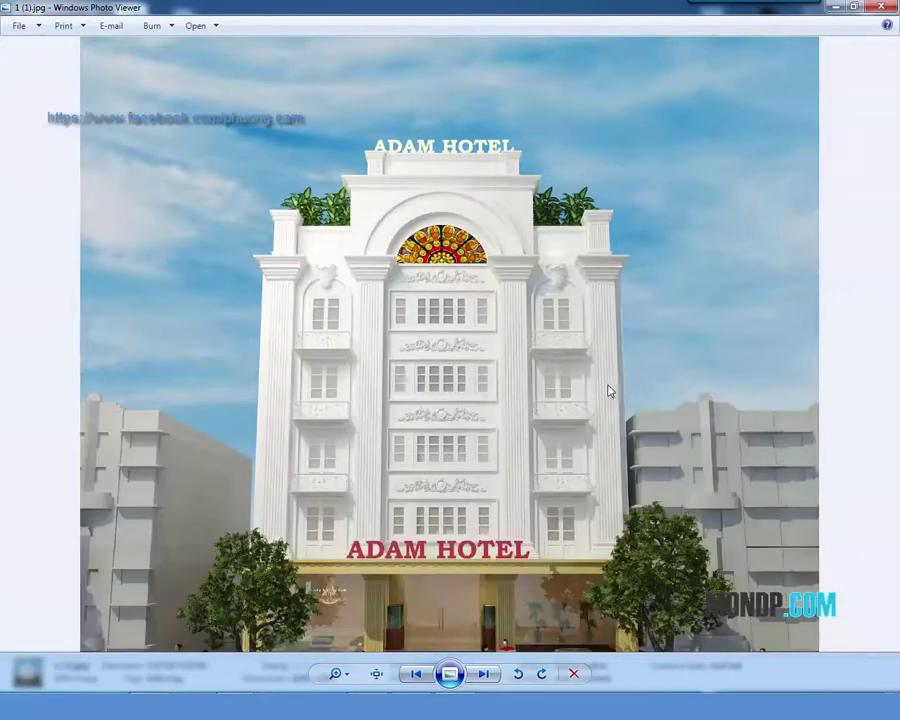
scroll(540, 392, down, 1)
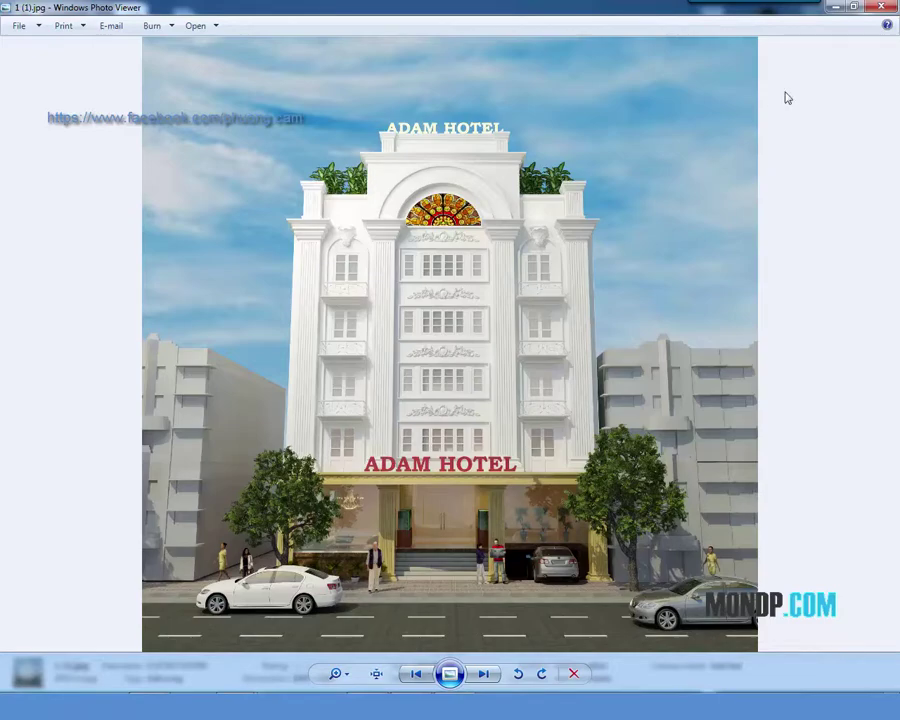
click(835, 10)
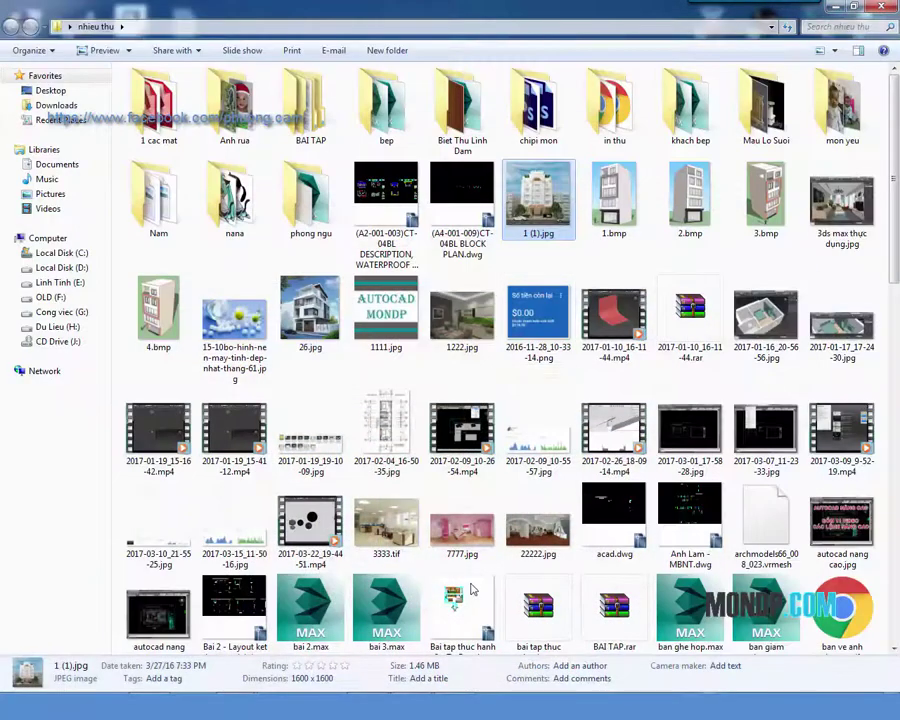
click(838, 8)
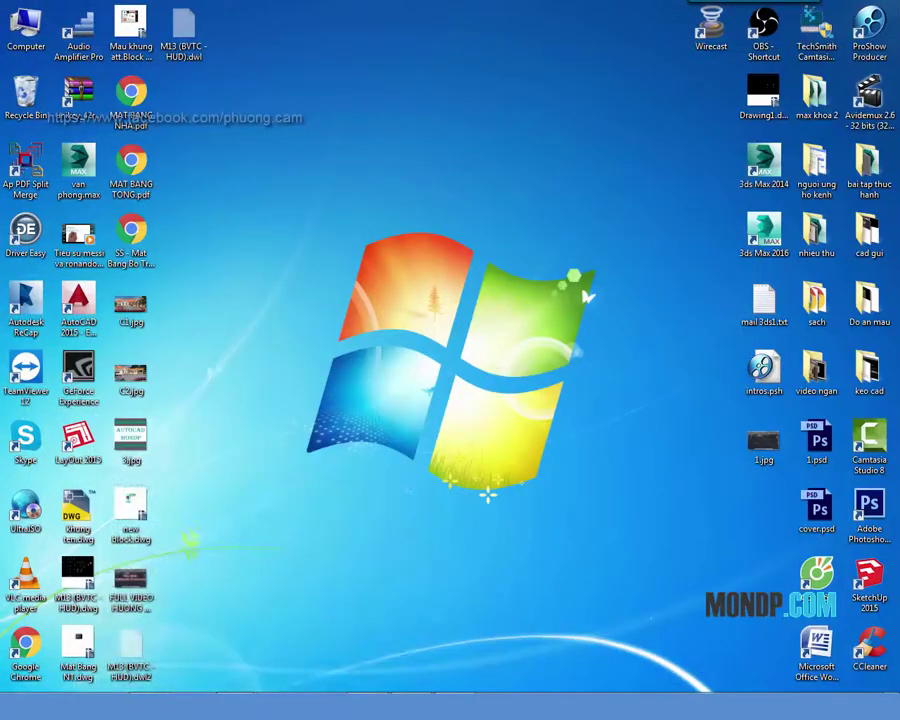
Bring the Kien Truc drawing back to the front and zoom out
click(290, 630)
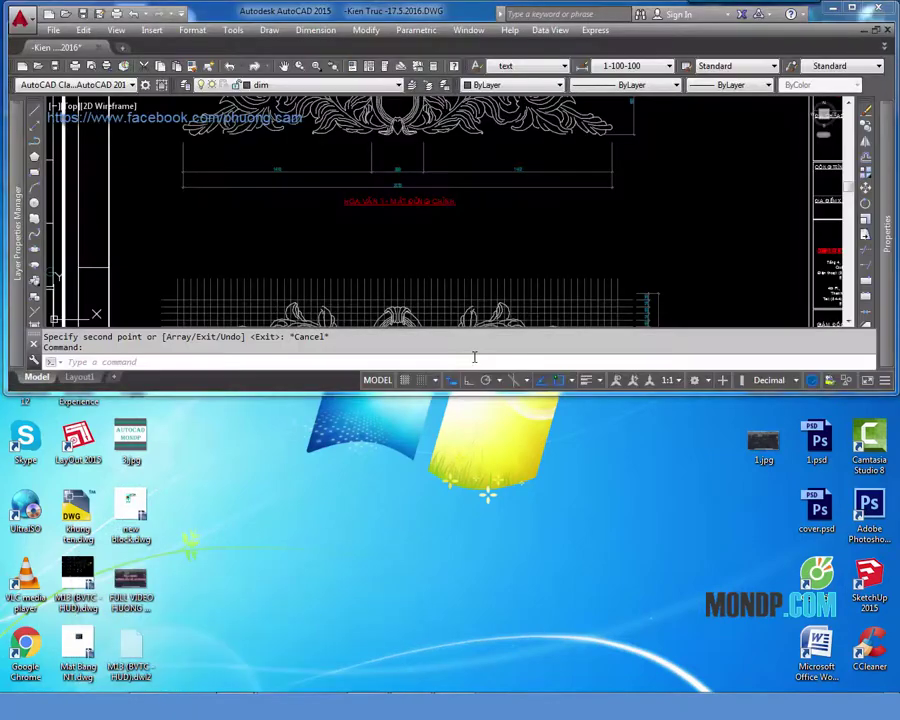
scroll(432, 280, down, 2)
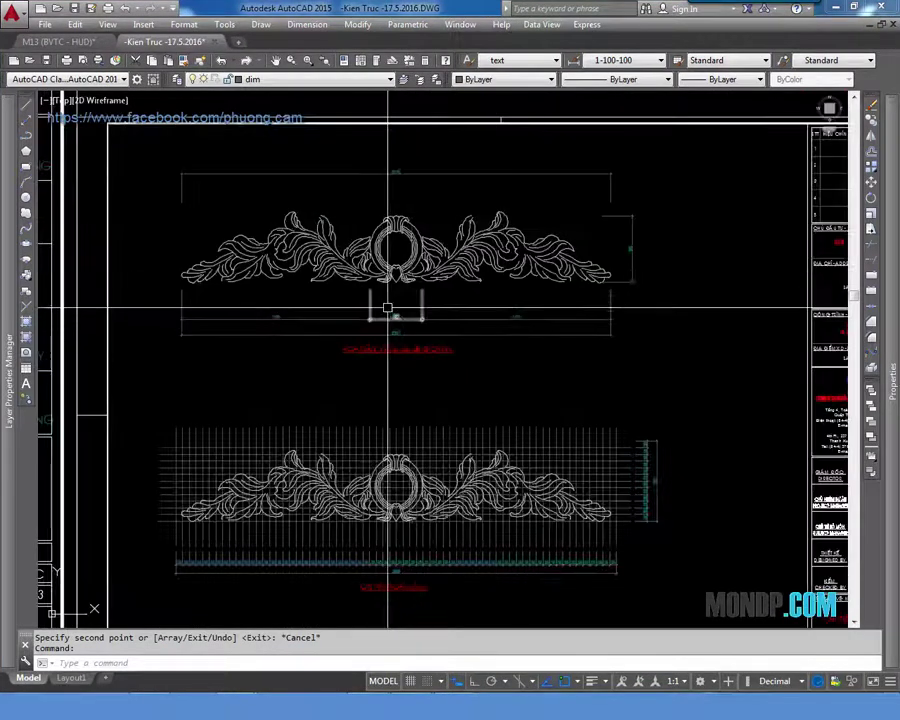
scroll(430, 280, down, 2)
scroll(521, 277, down, 2)
Zoom into ornament detail CHI TIẾT HOA VĂN 2 on the neighbouring arch-ornament sheet
middle_drag(622, 366, 606, 322)
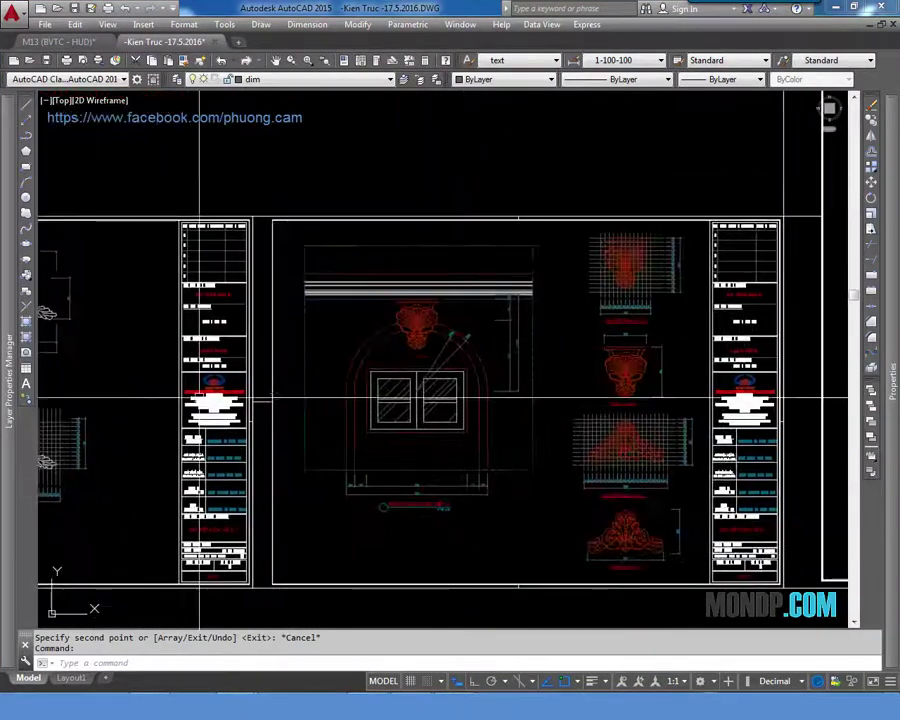
scroll(679, 270, up, 4)
middle_drag(728, 275, 610, 360)
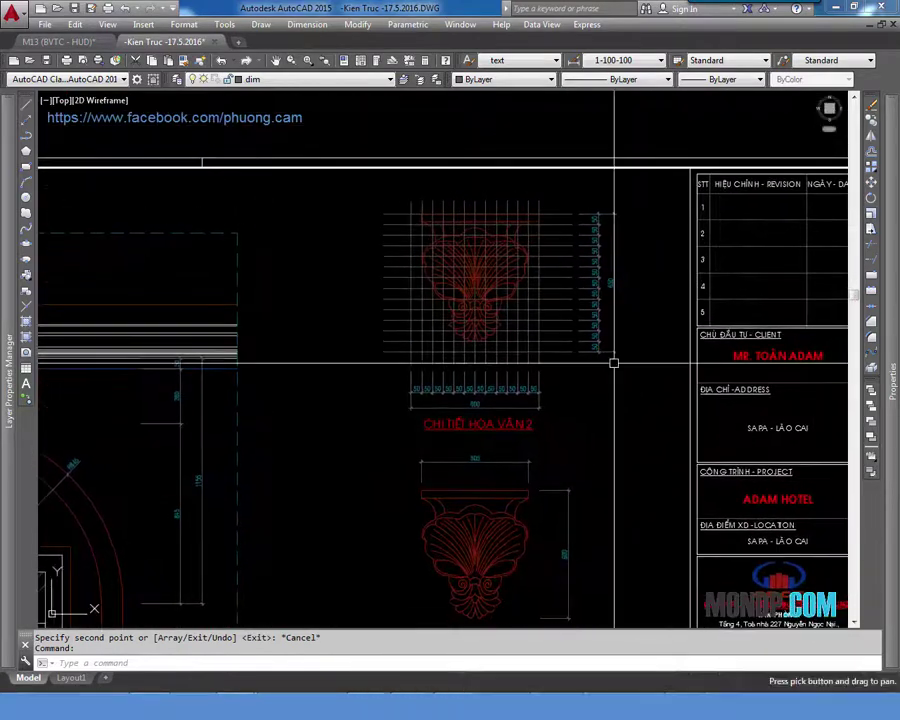
scroll(484, 287, up, 2)
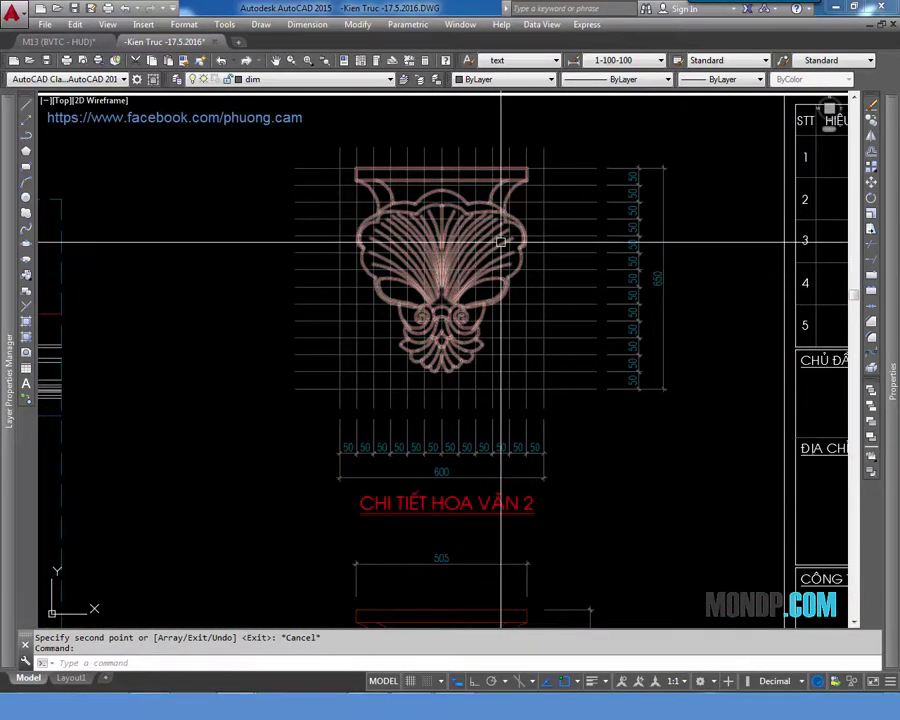
scroll(501, 241, down, 3)
Inspect the lower ornament details and the arched window elevation up close
middle_drag(508, 437, 508, 340)
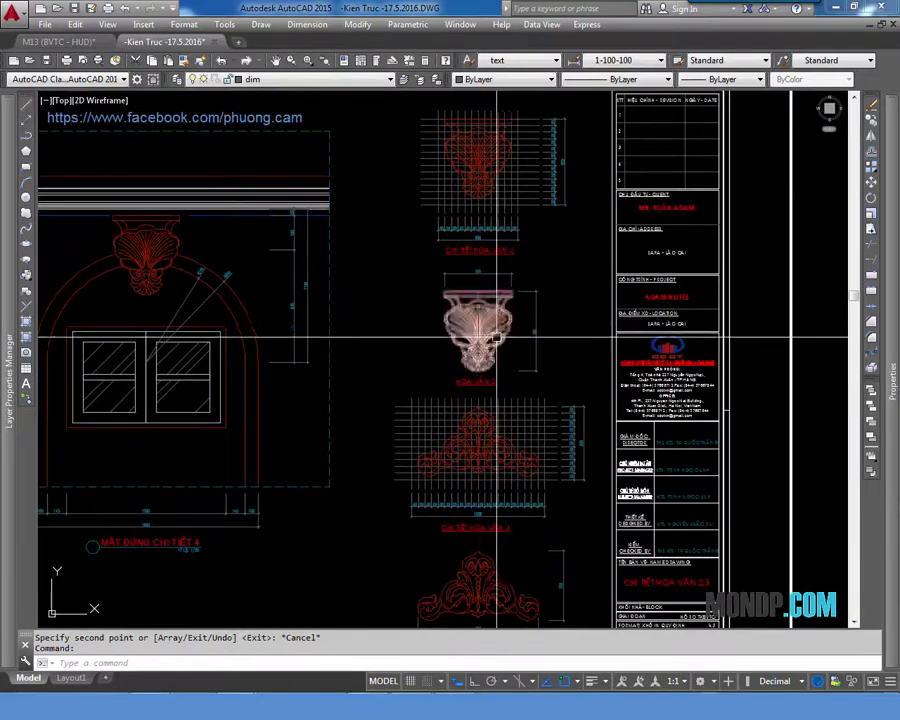
middle_drag(498, 469, 510, 359)
middle_drag(344, 491, 554, 516)
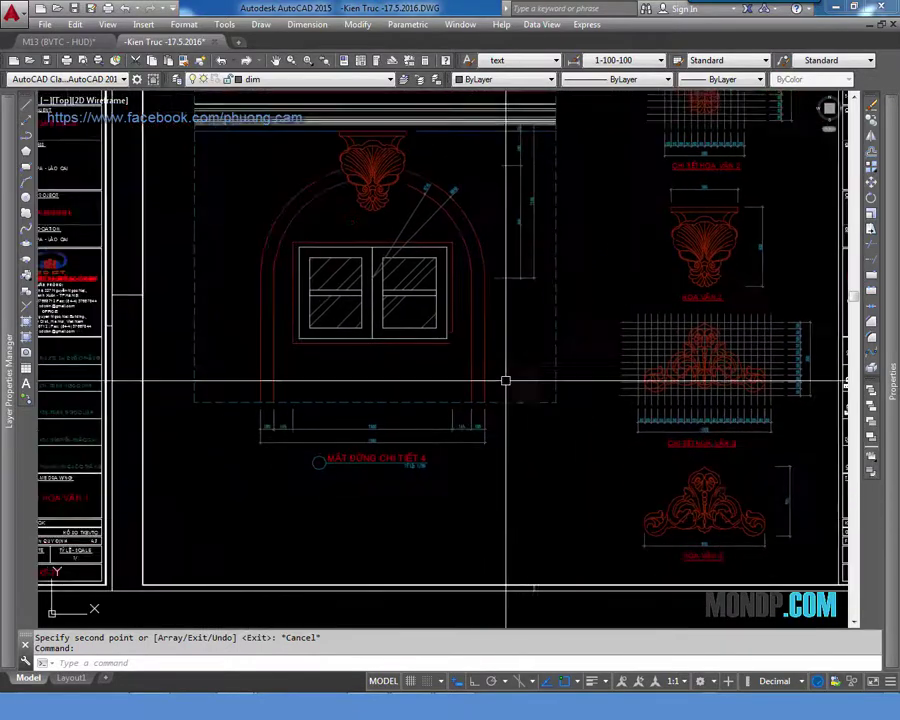
scroll(398, 247, up, 2)
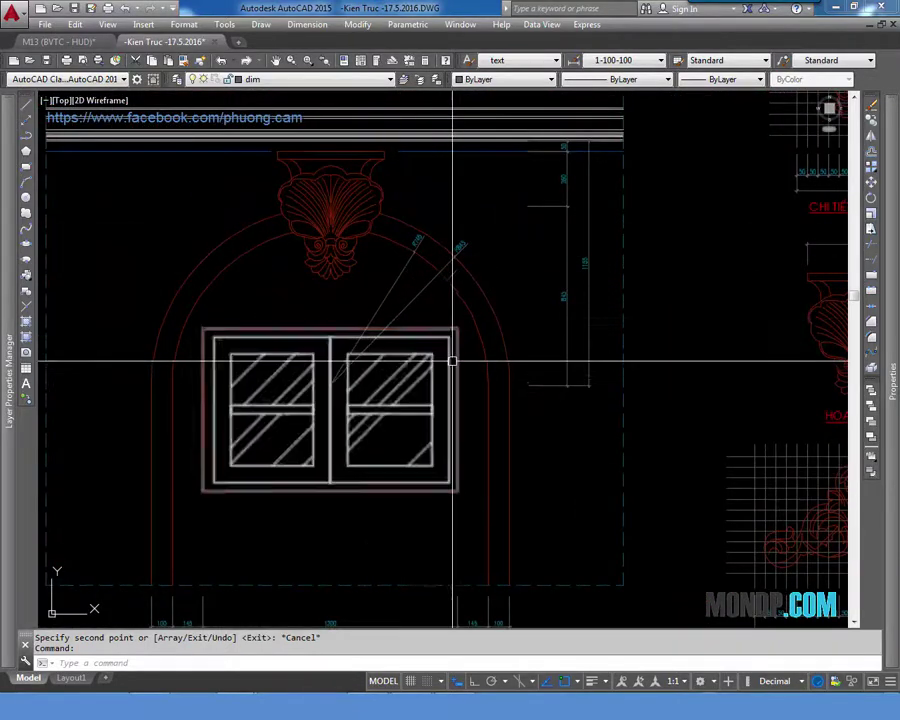
scroll(377, 404, down, 5)
scroll(392, 374, up, 3)
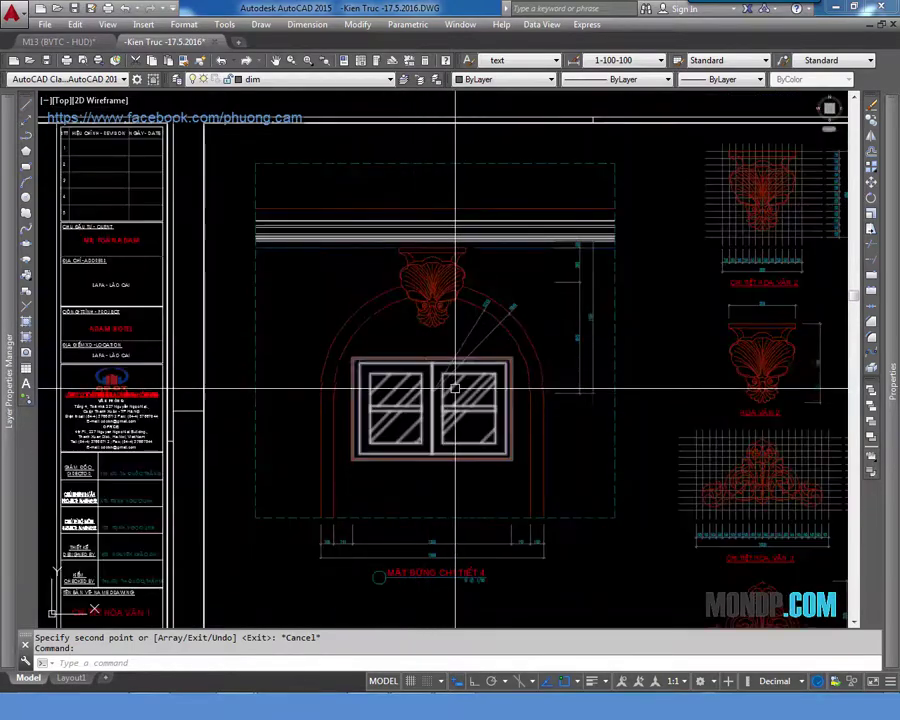
scroll(480, 381, up, 2)
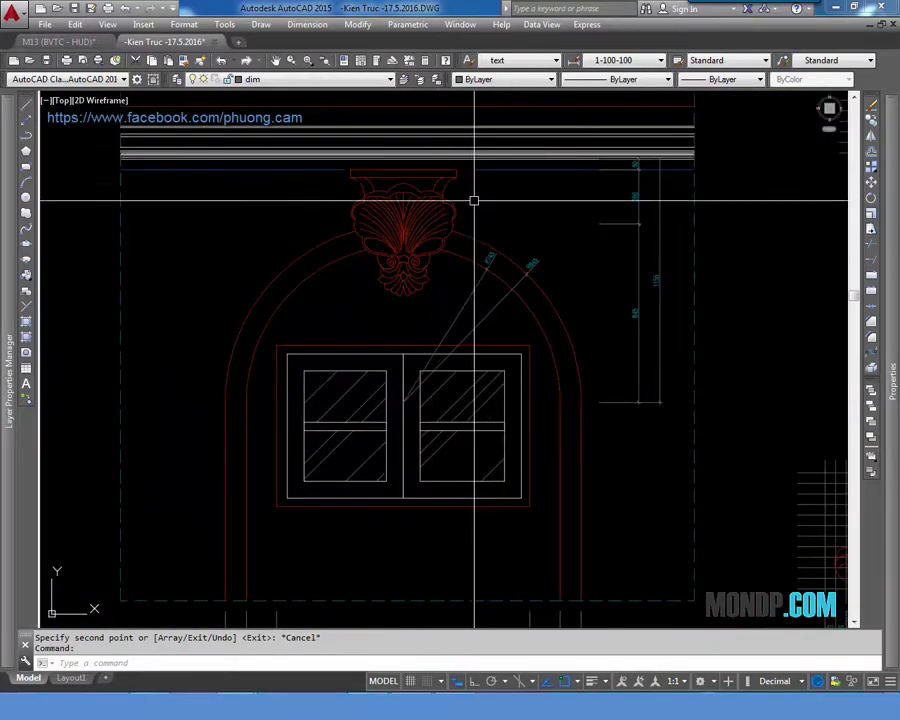
scroll(472, 319, down, 3)
Zoom in on the elevation's upper windows and cornice
scroll(468, 386, down, 2)
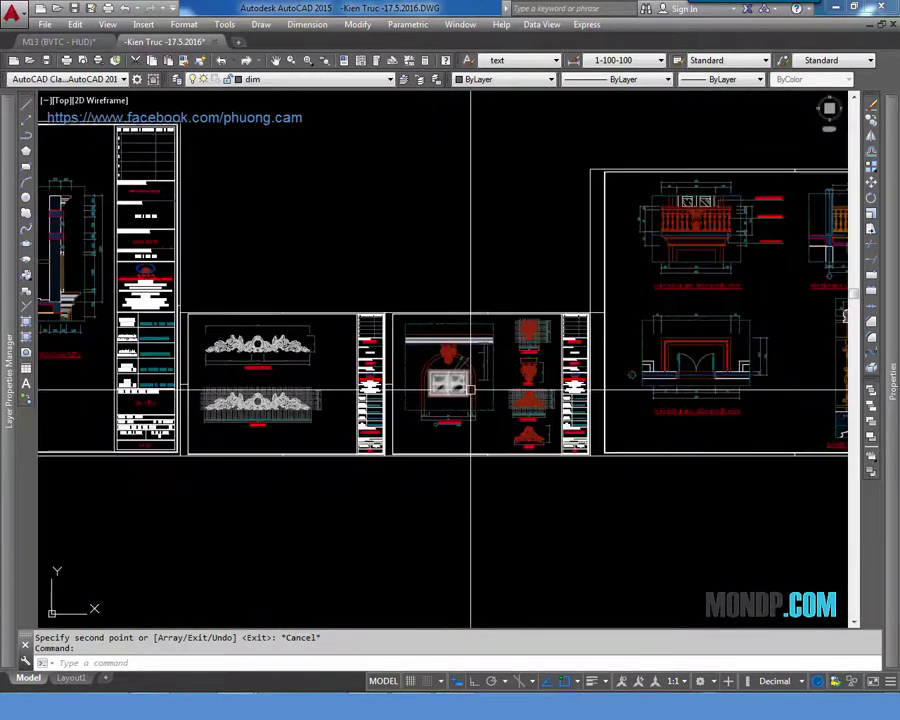
scroll(571, 258, up, 3)
scroll(571, 258, up, 1)
scroll(571, 258, up, 7)
scroll(583, 257, up, 2)
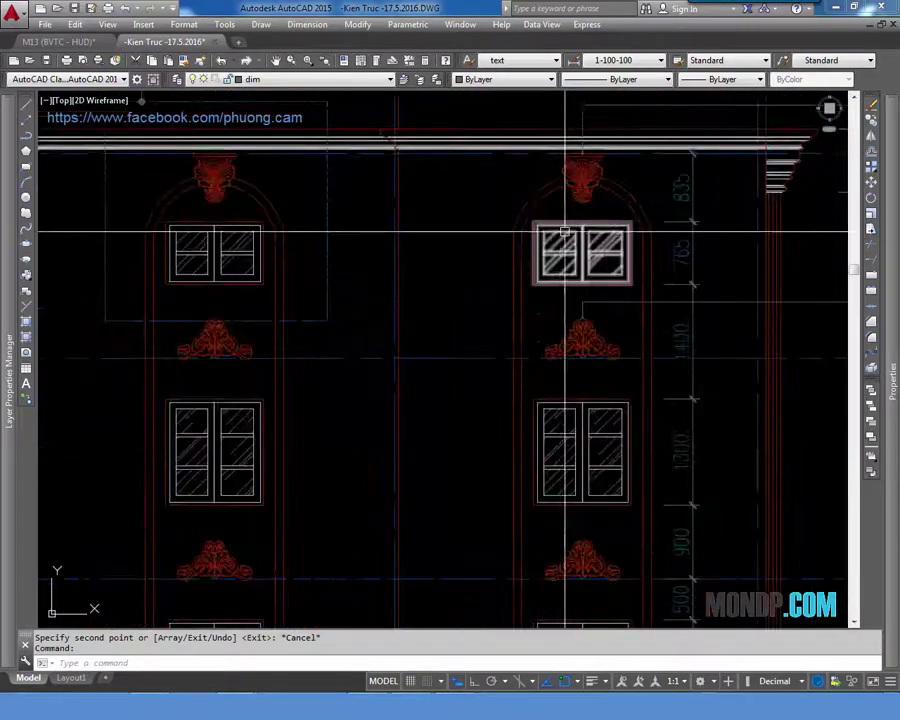
middle_drag(583, 264, 490, 376)
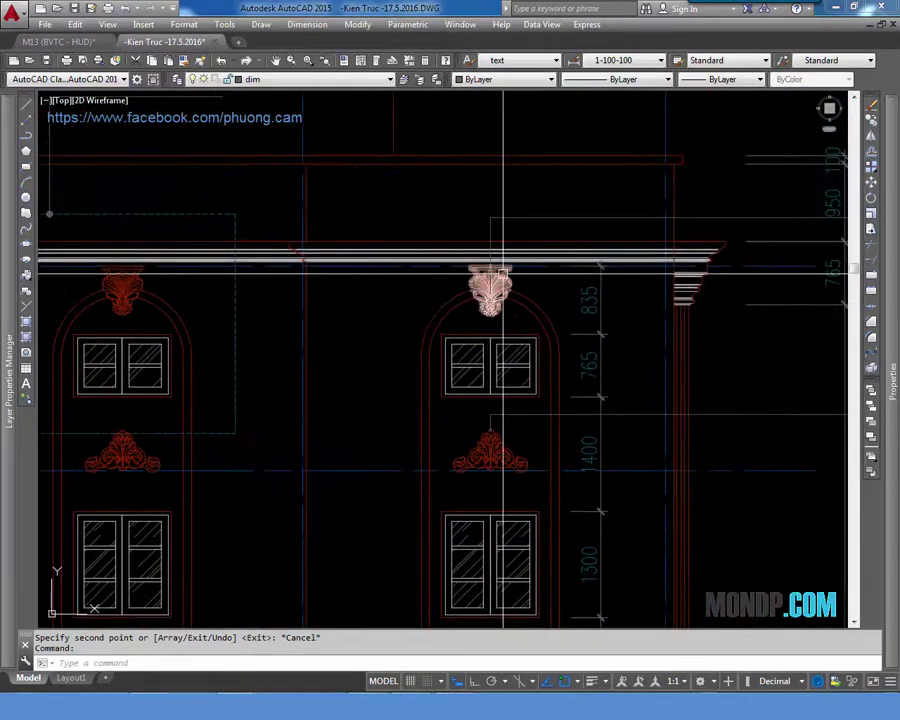
Review the neighbouring elevation sheets and the front elevation sheet on the left
scroll(502, 270, down, 2)
scroll(520, 342, down, 3)
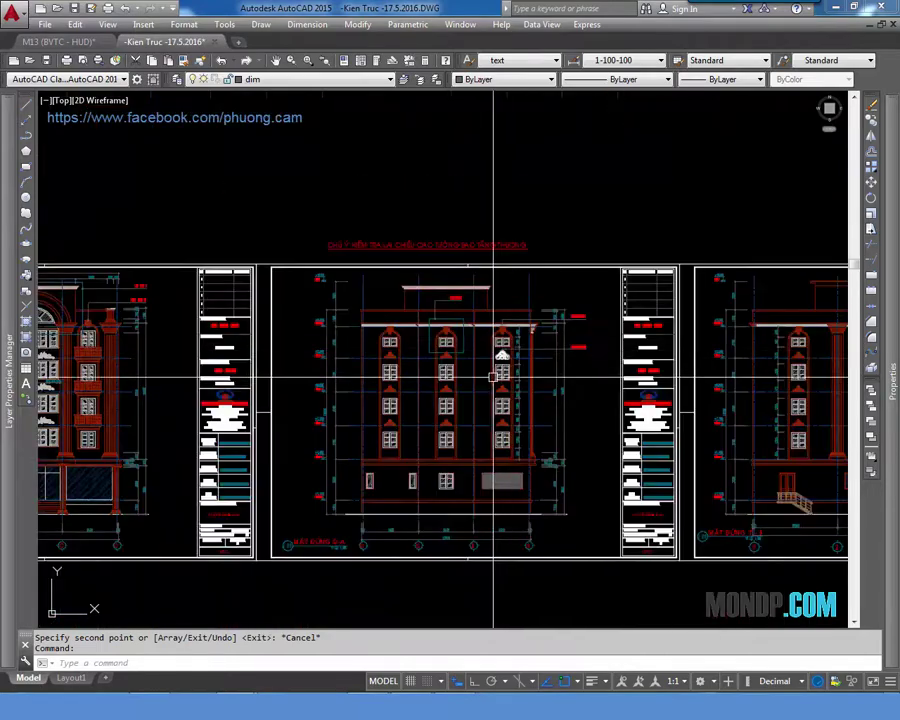
middle_drag(629, 381, 453, 381)
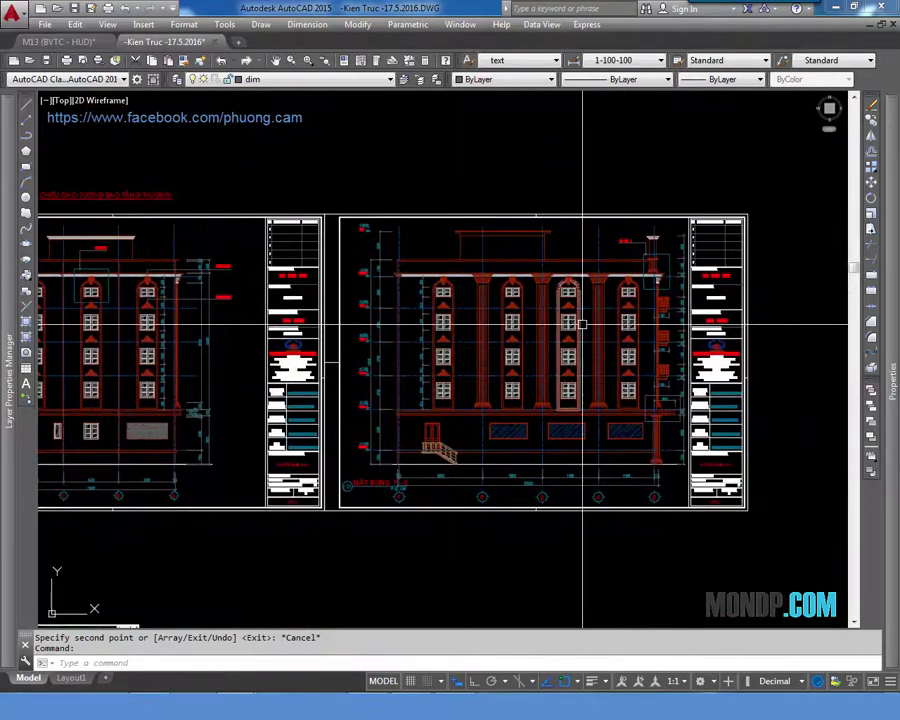
scroll(582, 328, down, 2)
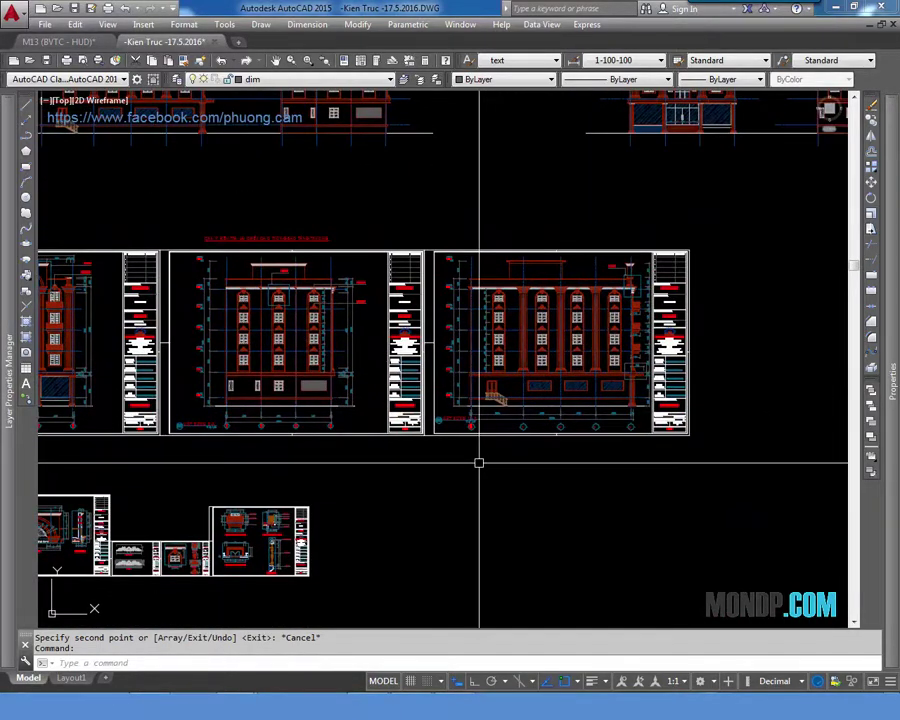
middle_drag(309, 487, 595, 418)
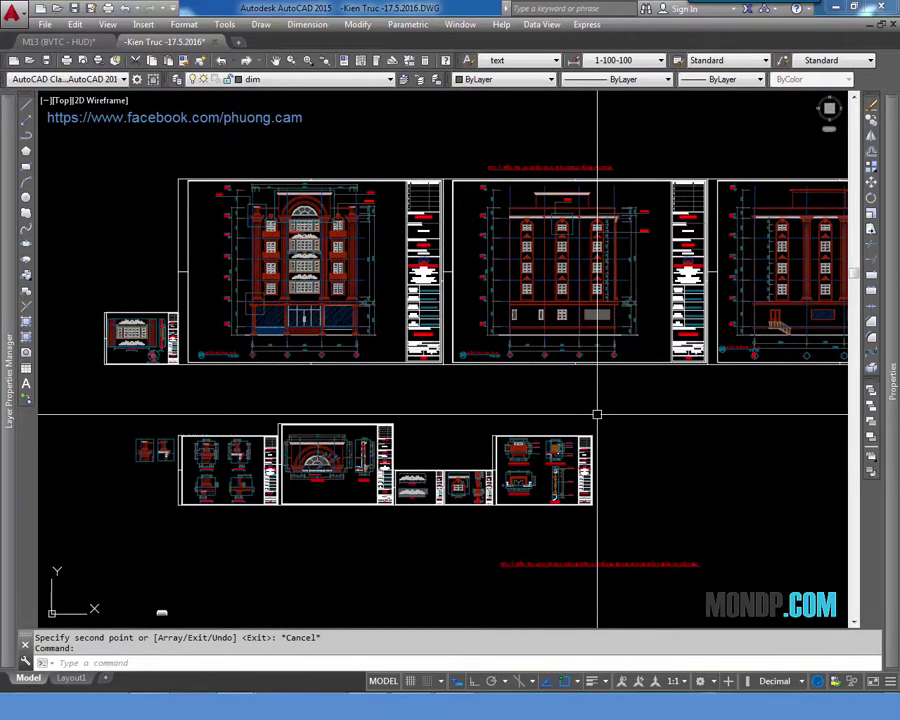
middle_drag(398, 314, 495, 340)
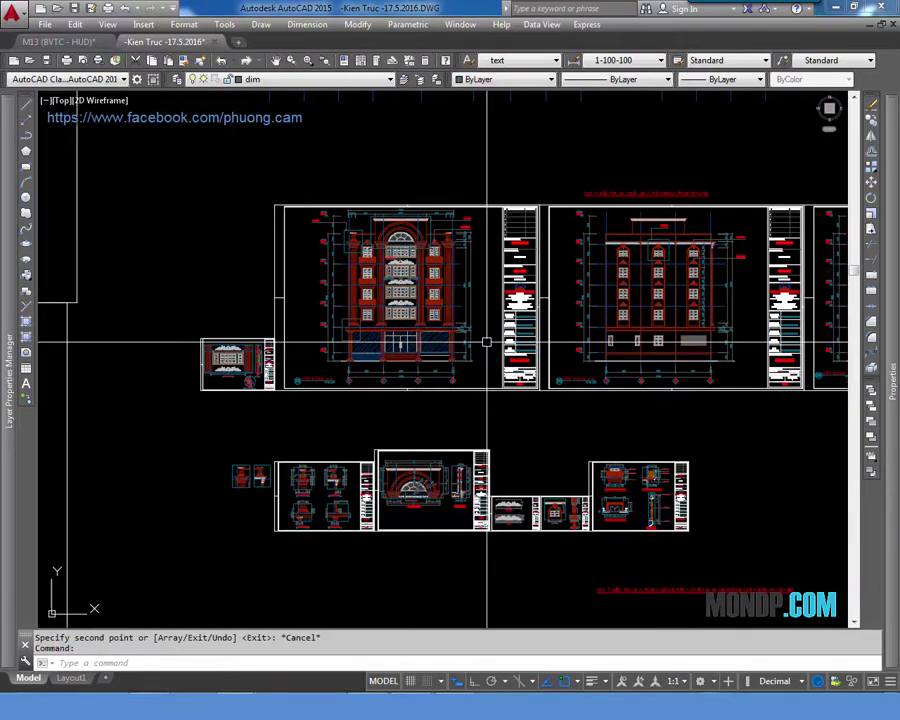
Inspect the windows up close, then move toward the ornament detail sheets
scroll(220, 365, up, 4)
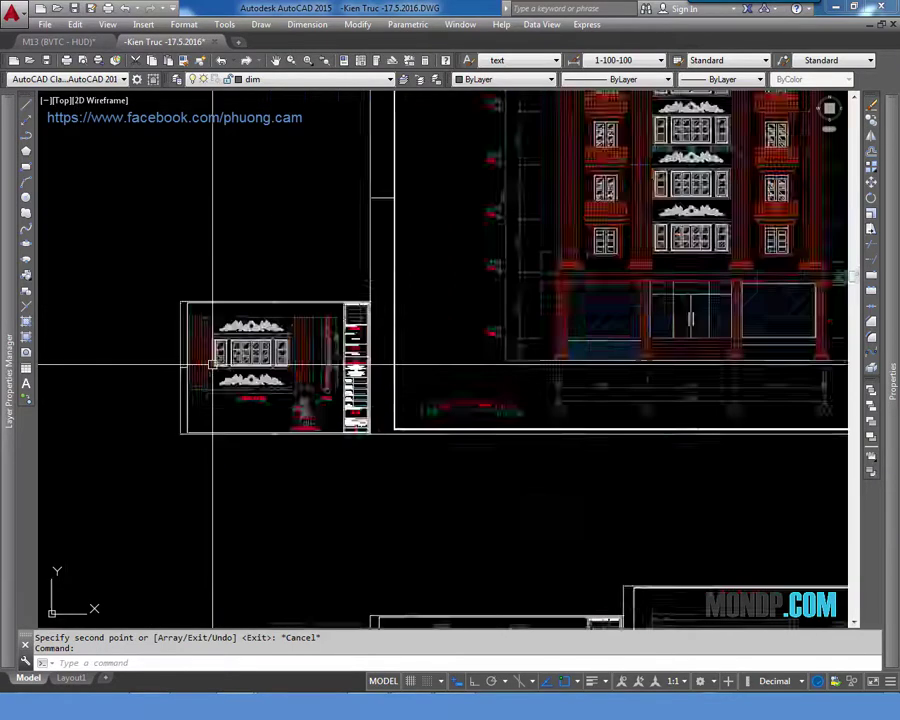
scroll(240, 370, up, 4)
scroll(450, 380, down, 6)
middle_drag(484, 396, 300, 322)
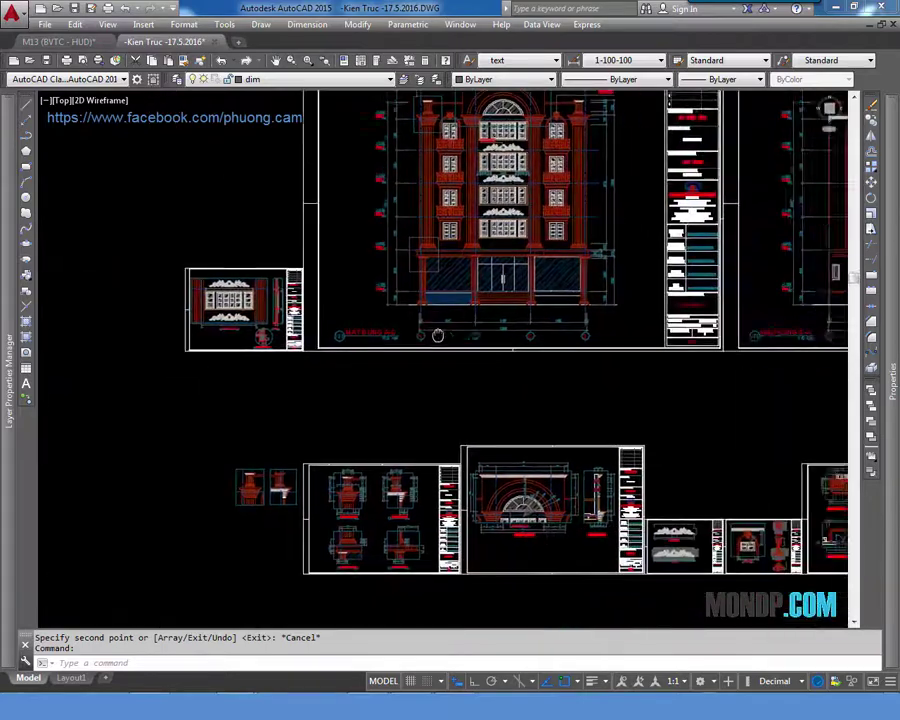
mouse_move(646, 400)
middle_down()
mouse_move(546, 376)
mouse_move(380, 368)
middle_up()
Show the whole row of elevation sheets centred in the view
scroll(413, 510, up, 2)
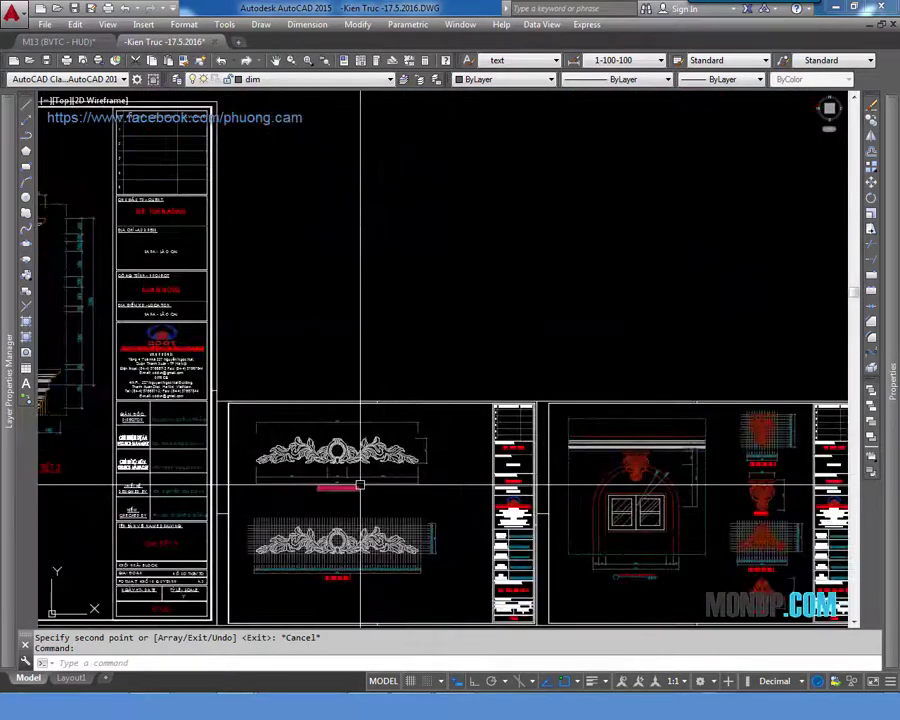
scroll(450, 370, down, 4)
scroll(466, 332, up, 2)
middle_drag(510, 325, 467, 408)
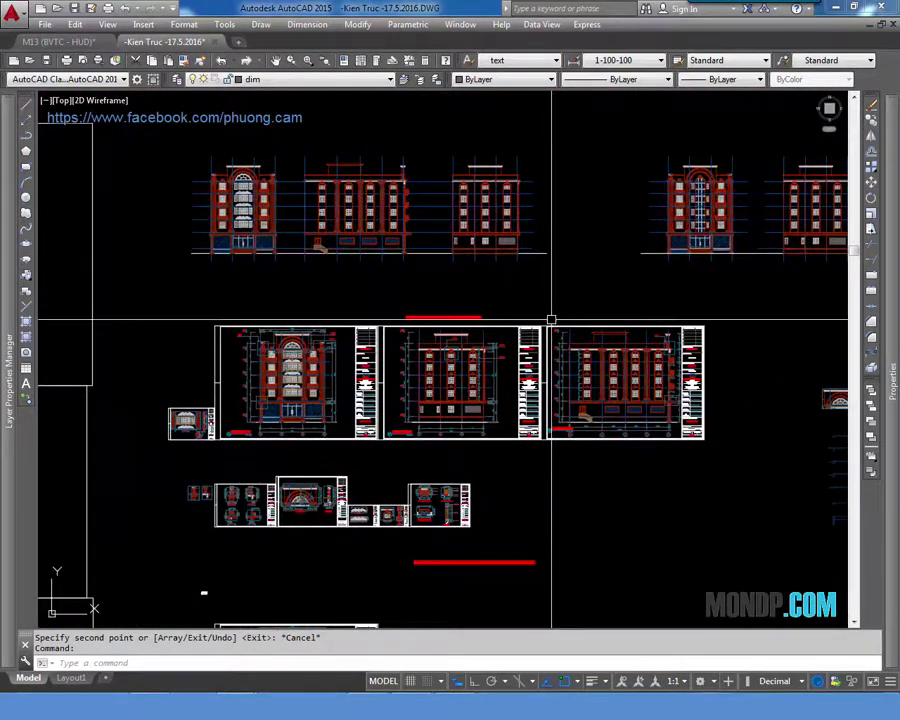
middle_drag(589, 382, 419, 374)
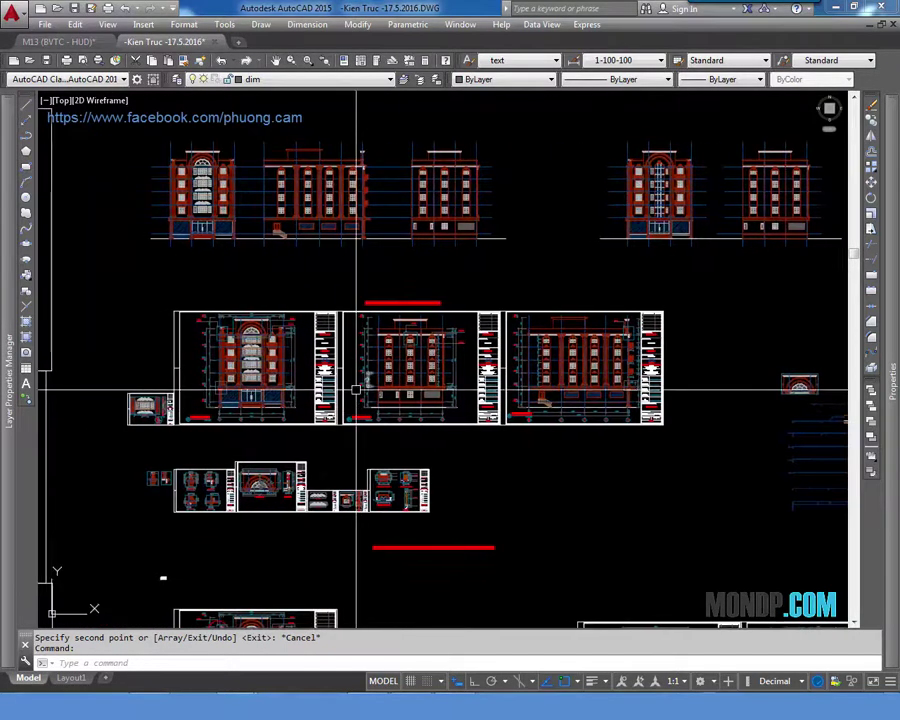
mouse_move(357, 384)
middle_down()
mouse_move(392, 370)
mouse_move(420, 378)
middle_up()
Switch to the M13 (BVTC - HUD) drawing and look over its sheets
scroll(392, 370, up, 5)
click(58, 41)
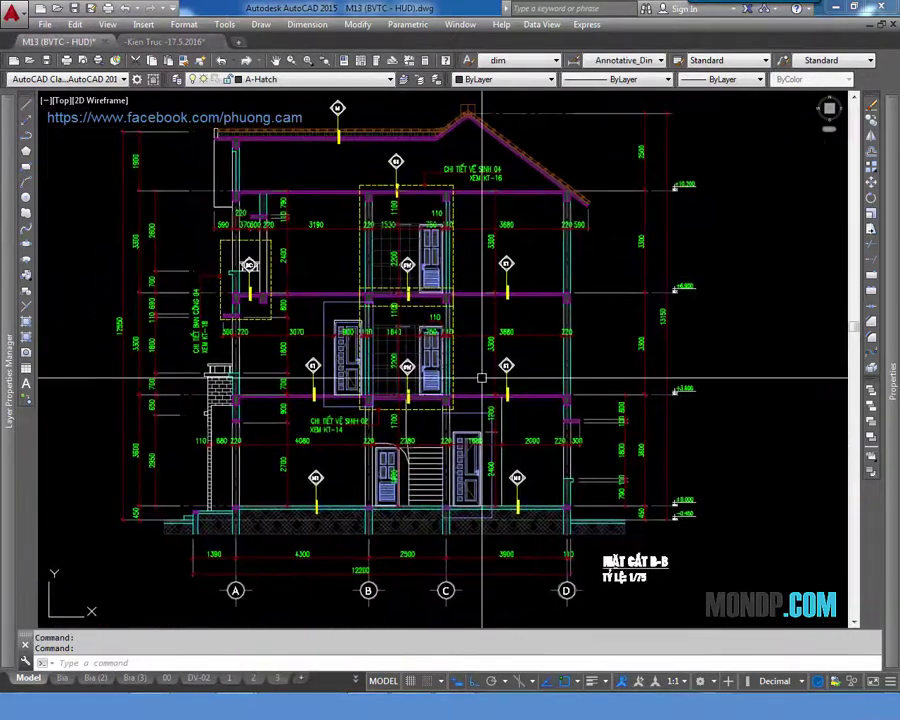
scroll(420, 378, down, 5)
scroll(472, 380, up, 2)
scroll(324, 344, up, 4)
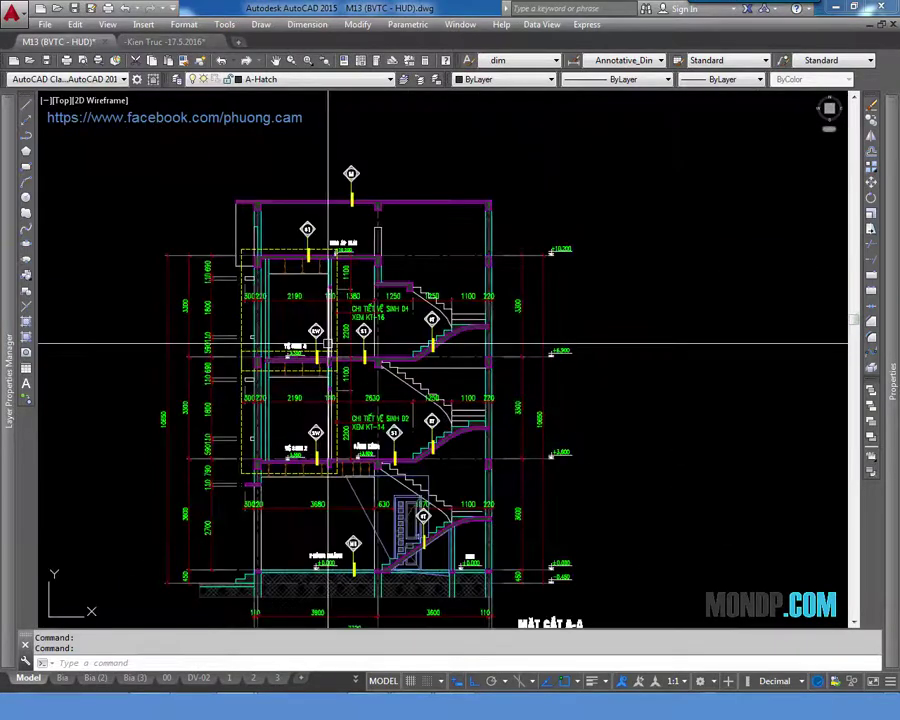
scroll(466, 354, down, 1)
scroll(495, 430, down, 5)
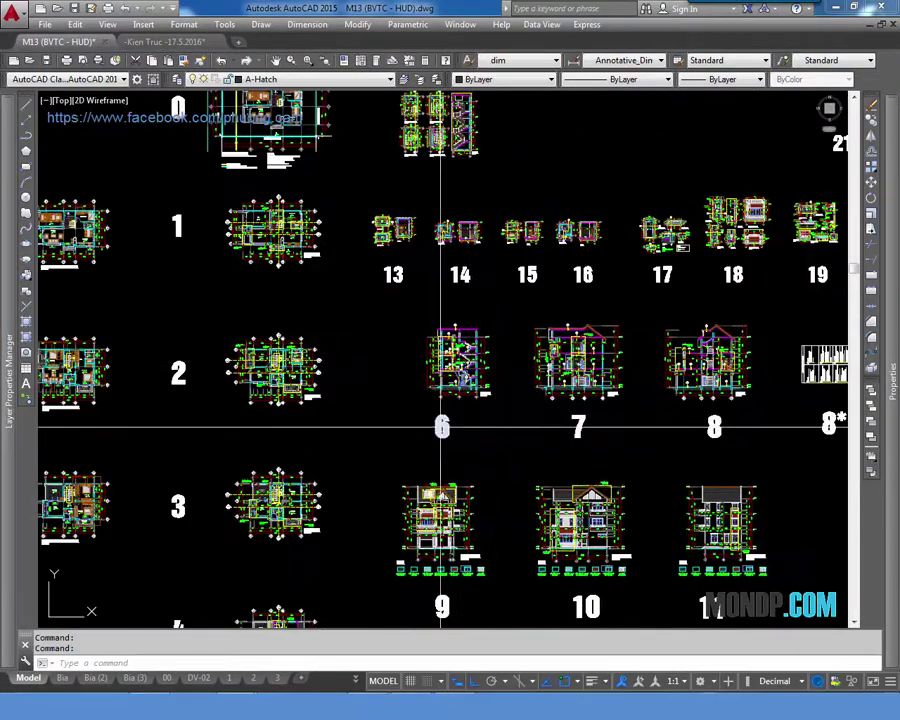
scroll(495, 395, up, 4)
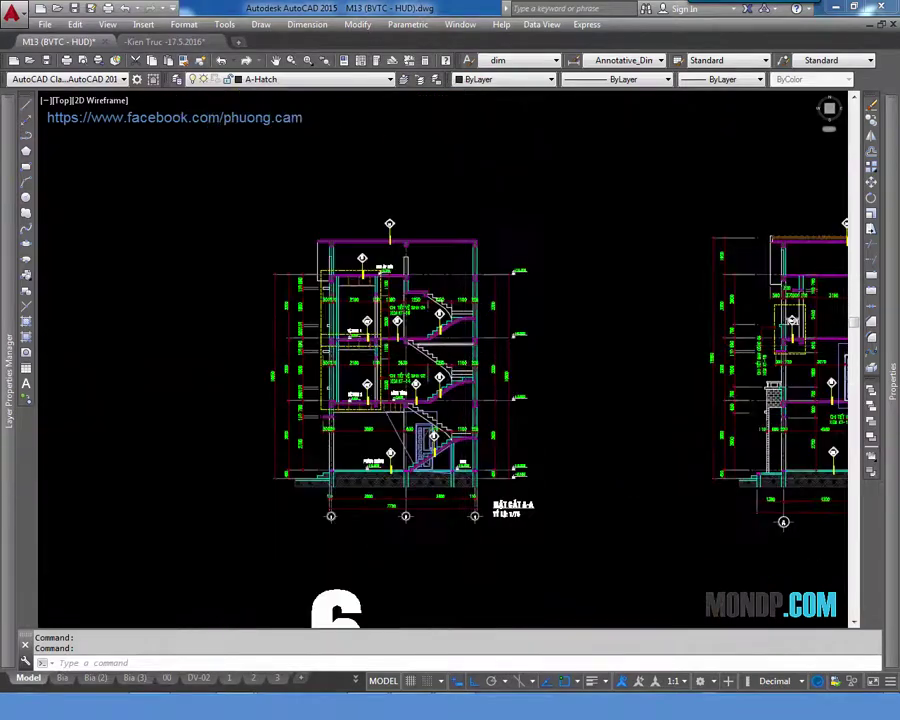
scroll(488, 369, up, 2)
scroll(488, 369, down, 3)
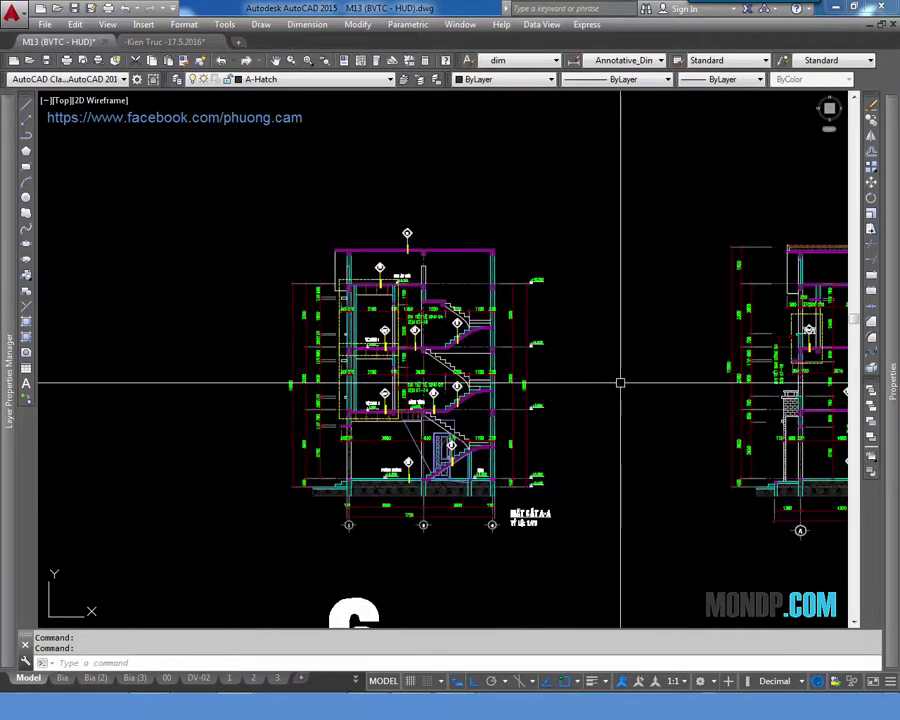
Centre section MẶT CẮT B-B, then show section sheets 6–8 under detail sheets 13–19
middle_drag(621, 382, 281, 382)
scroll(549, 338, up, 4)
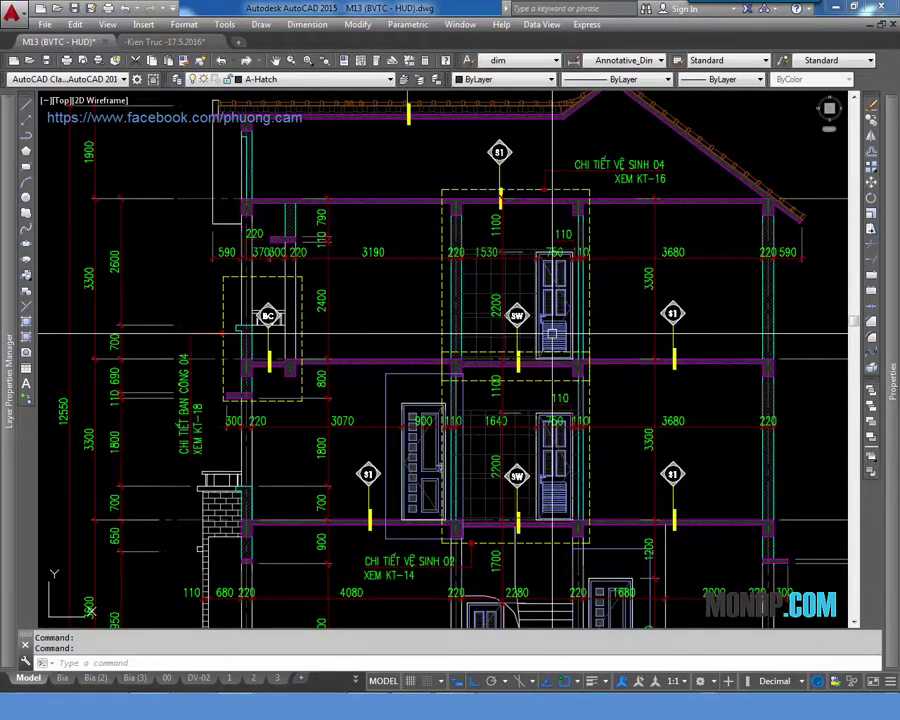
scroll(552, 333, down, 2)
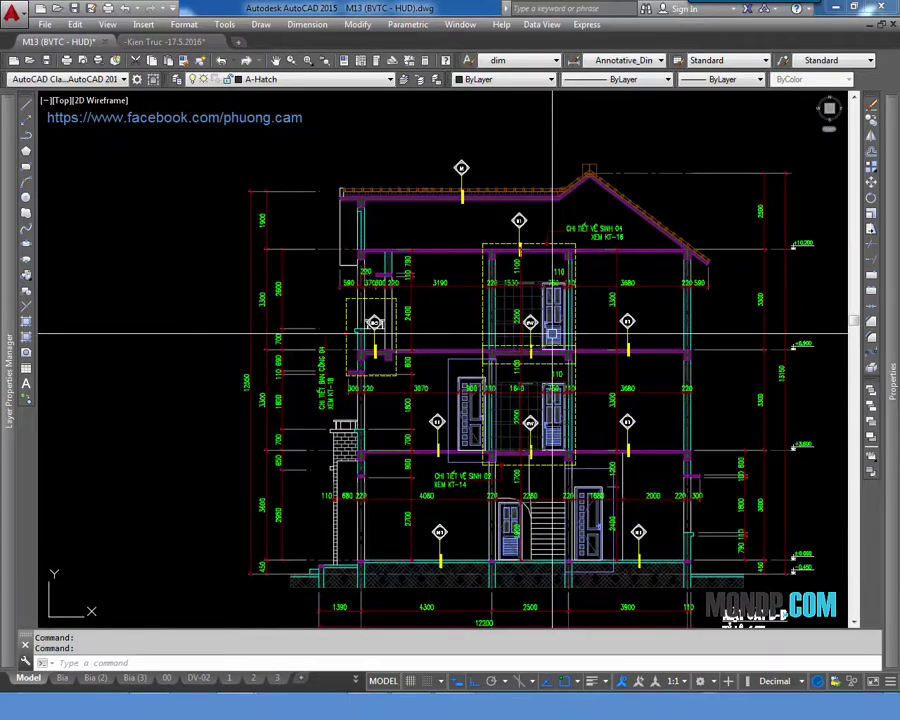
scroll(482, 335, up, 1)
scroll(462, 320, up, 2)
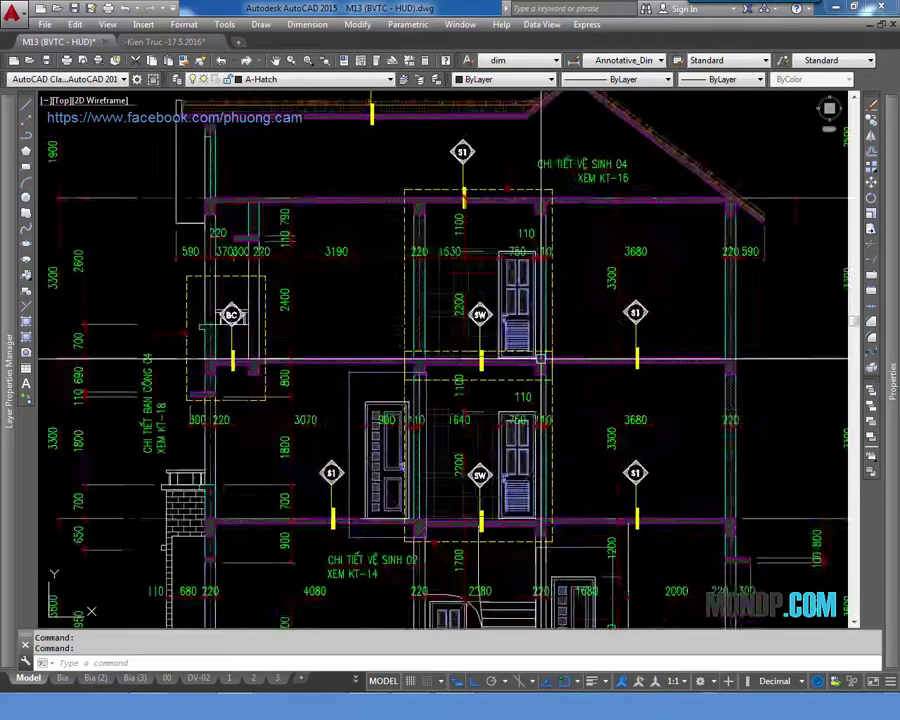
scroll(460, 318, up, 2)
scroll(460, 318, down, 3)
scroll(440, 340, down, 1)
scroll(428, 362, down, 3)
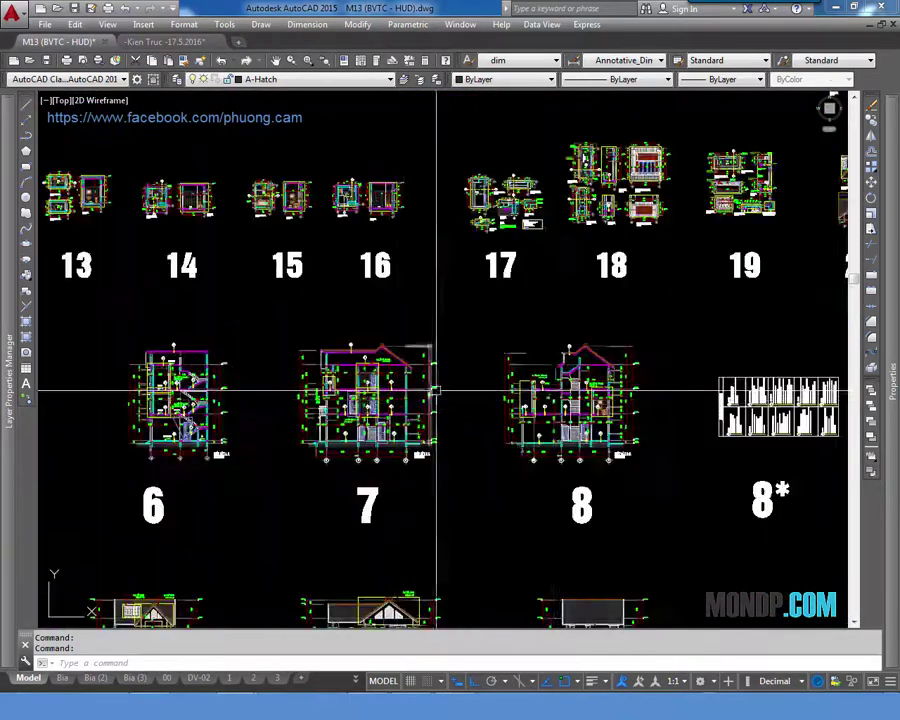
Inspect section sheet 8, then move across to section sheet 7
scroll(582, 385, up, 5)
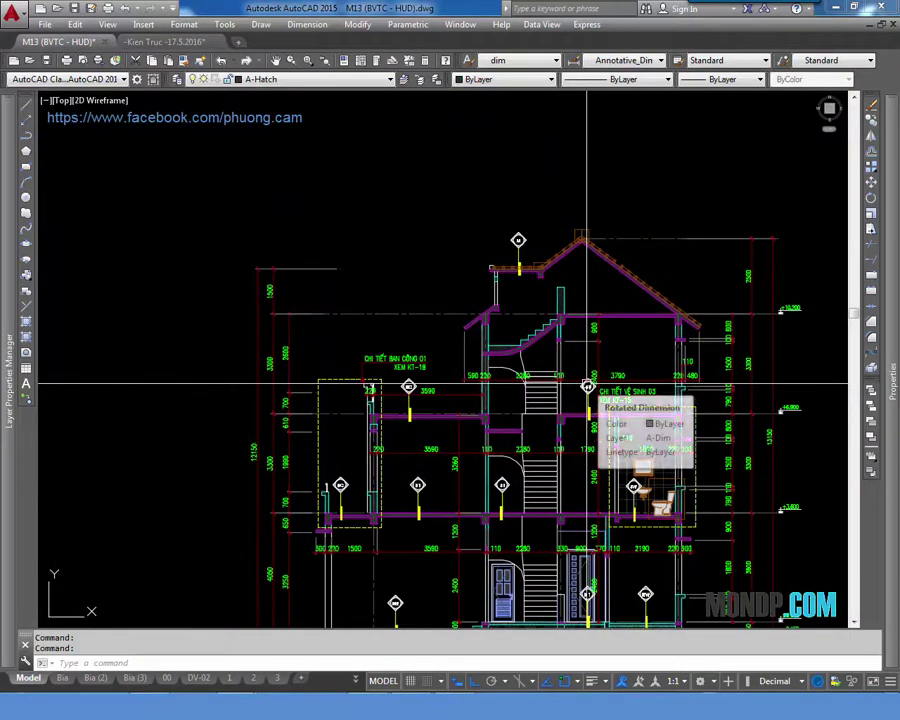
scroll(587, 385, down, 5)
middle_drag(250, 460, 414, 464)
scroll(405, 480, up, 4)
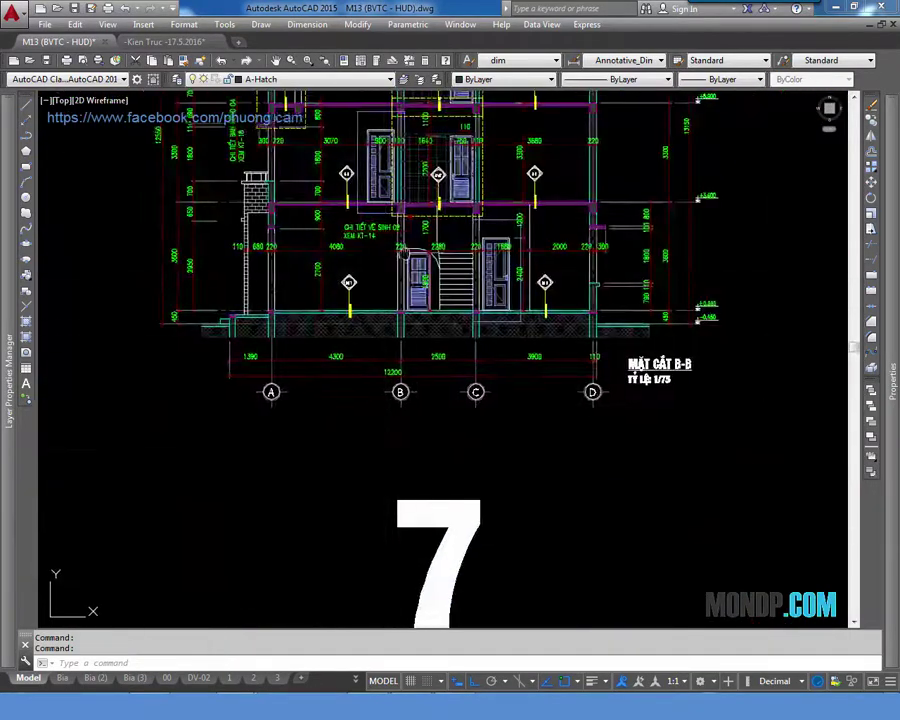
scroll(412, 358, down, 2)
scroll(420, 505, down, 3)
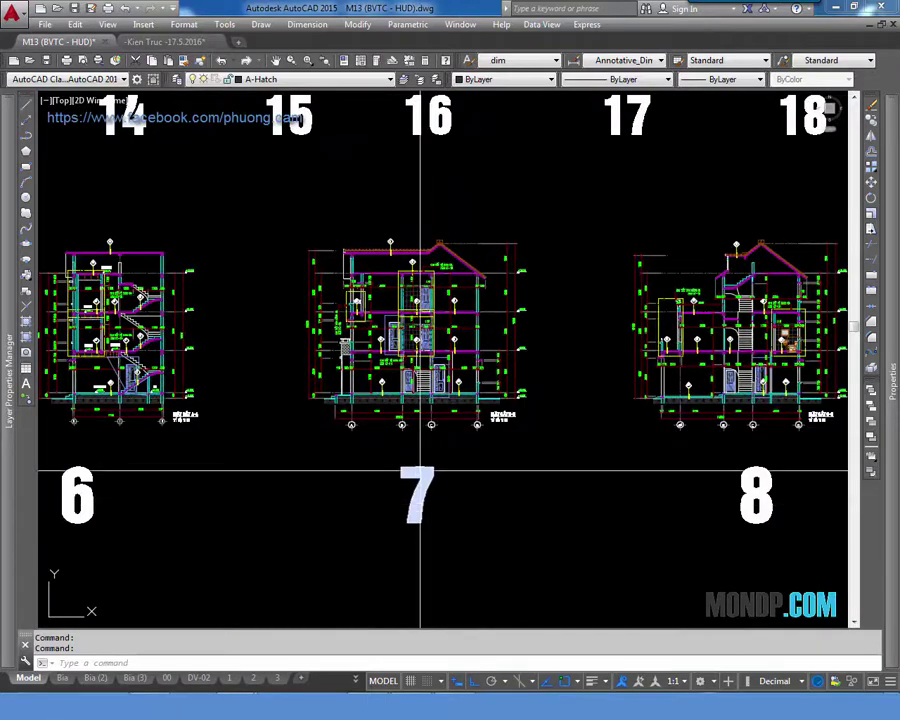
scroll(435, 318, up, 4)
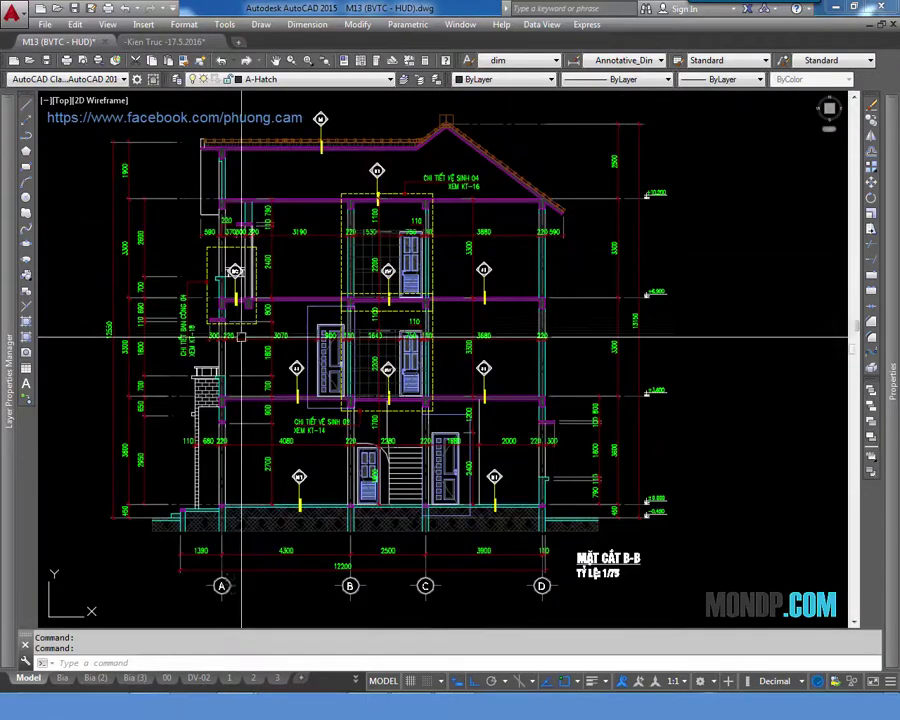
Zoom onto section A-A on sheet 6 until it fills the view
scroll(401, 288, up, 2)
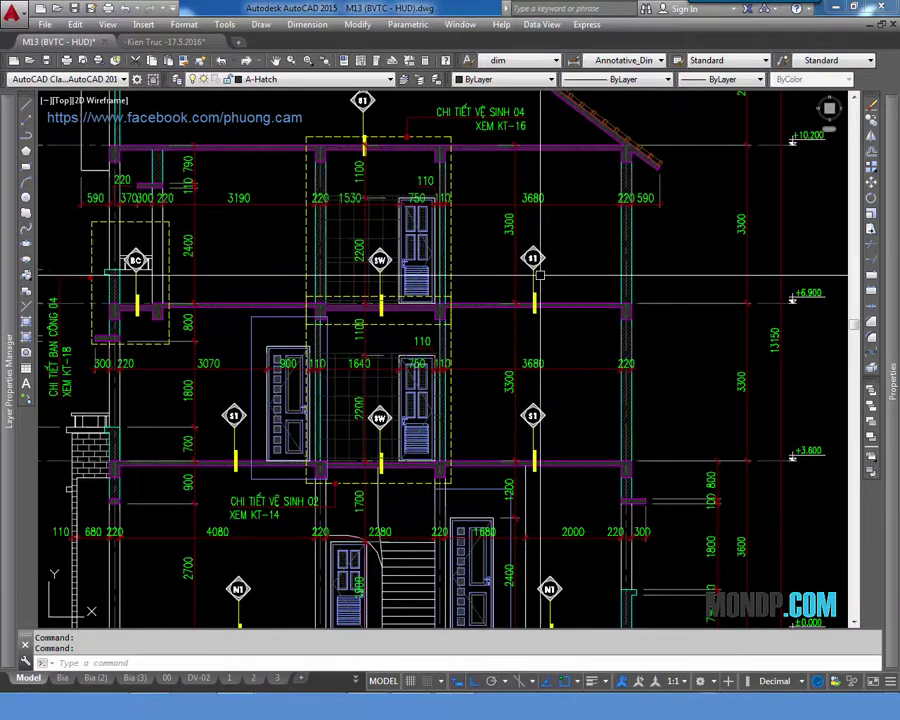
scroll(533, 277, down, 5)
scroll(466, 328, up, 1)
scroll(500, 375, up, 1)
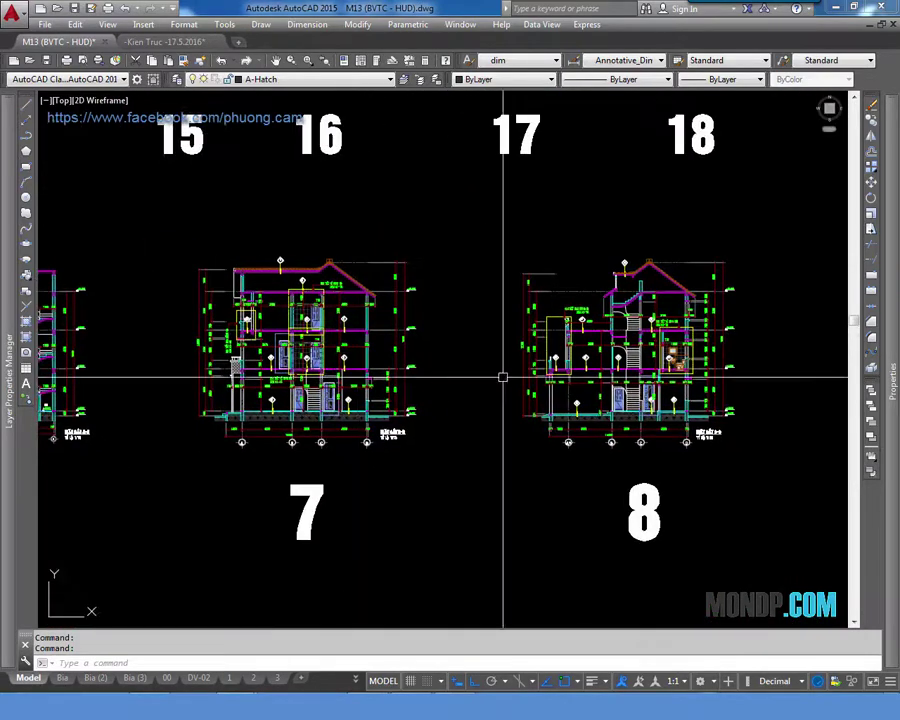
scroll(673, 343, up, 3)
scroll(673, 343, up, 2)
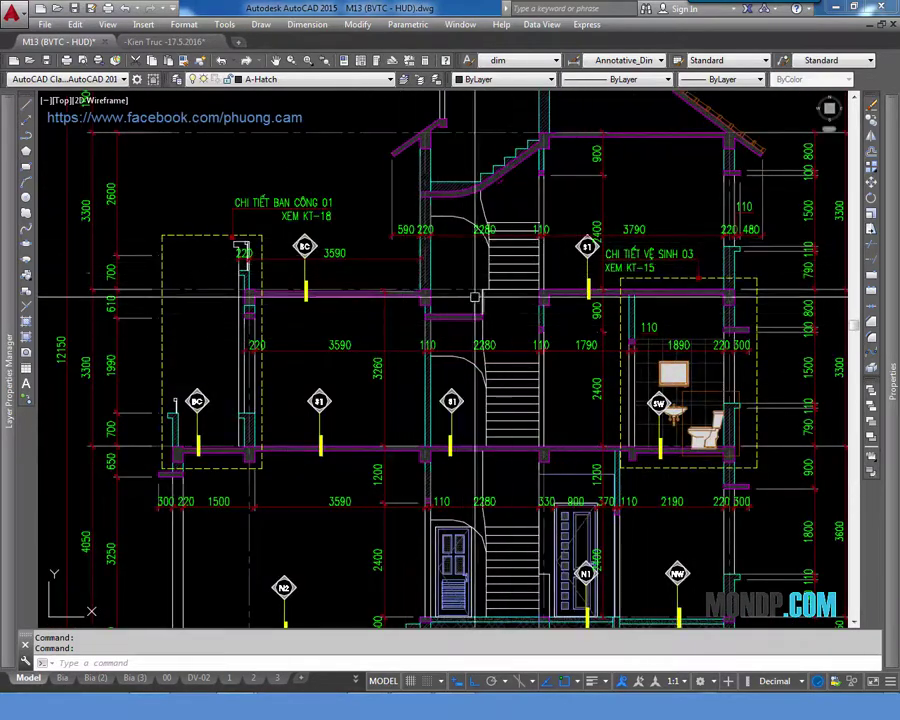
scroll(478, 208, down, 3)
scroll(224, 296, down, 2)
scroll(224, 296, up, 1)
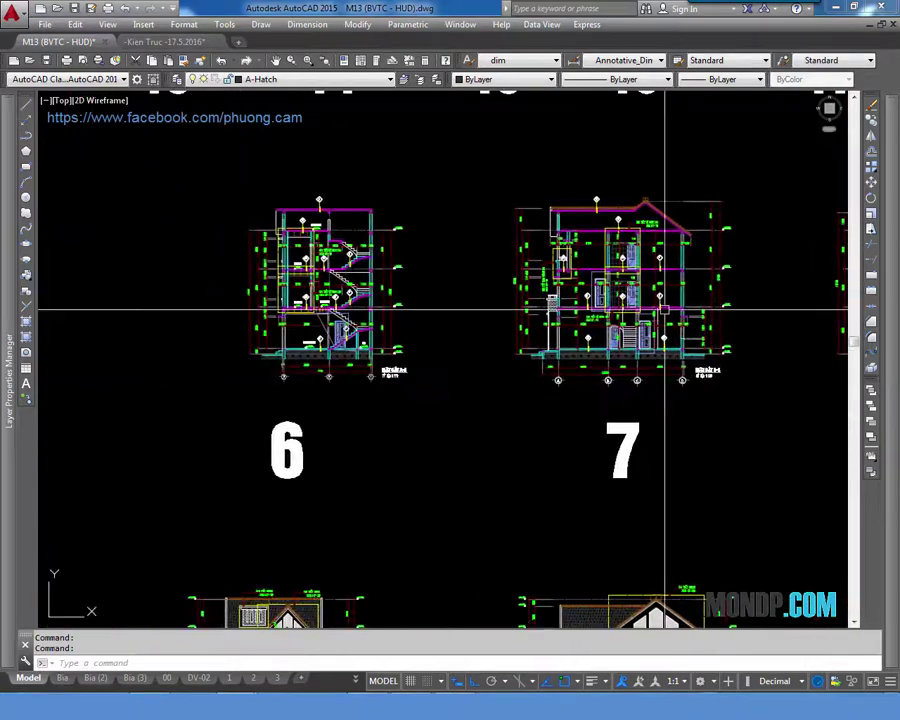
scroll(290, 300, up, 4)
scroll(331, 269, up, 2)
Zoom into section A-A's stairs and follow along the stair detail
scroll(380, 311, down, 2)
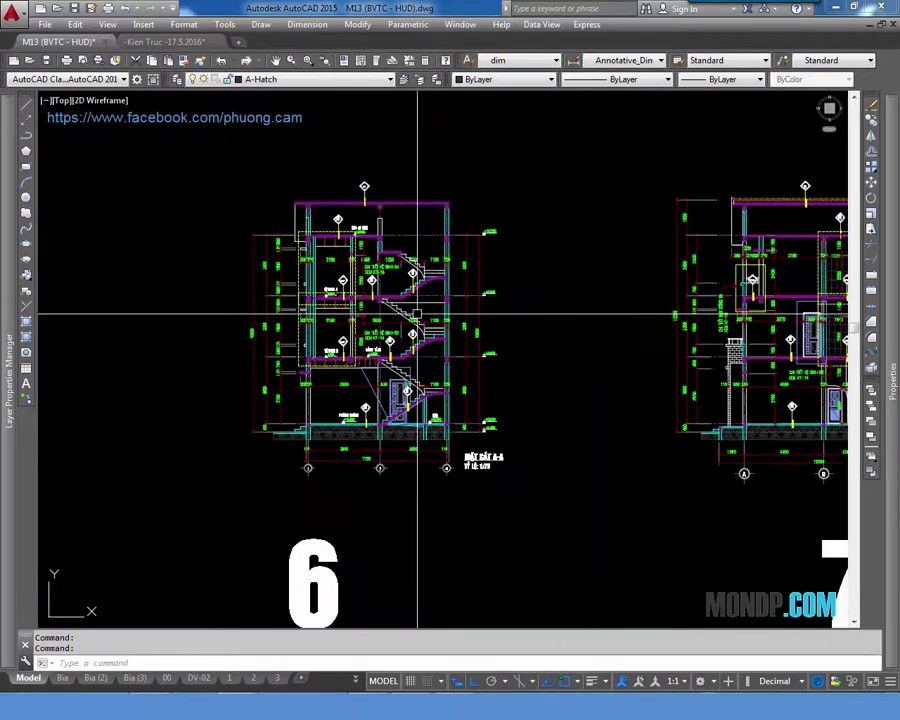
scroll(460, 335, up, 2)
scroll(400, 329, up, 2)
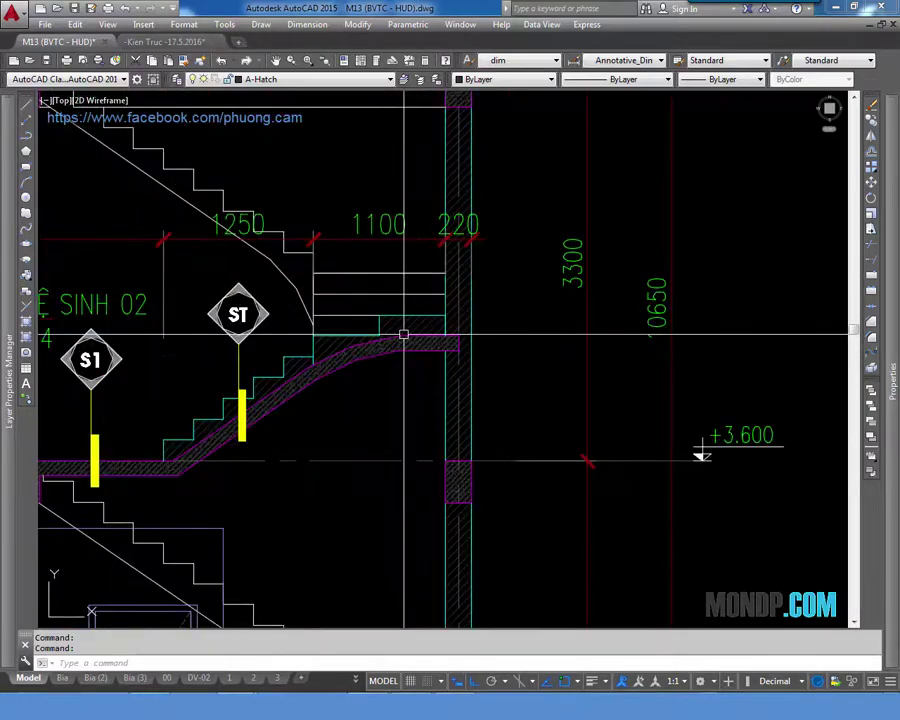
scroll(400, 329, down, 1)
middle_drag(265, 206, 395, 291)
scroll(395, 291, down, 1)
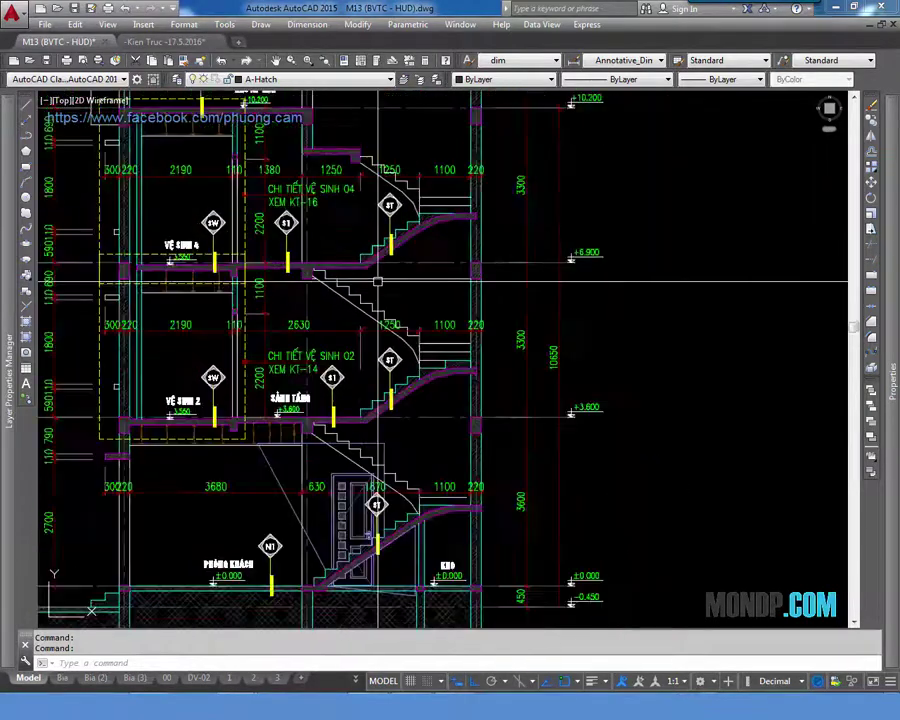
scroll(530, 312, down, 2)
Inspect section B-B on sheet 7 up close
middle_drag(760, 312, 464, 312)
scroll(464, 312, up, 1)
scroll(415, 285, up, 1)
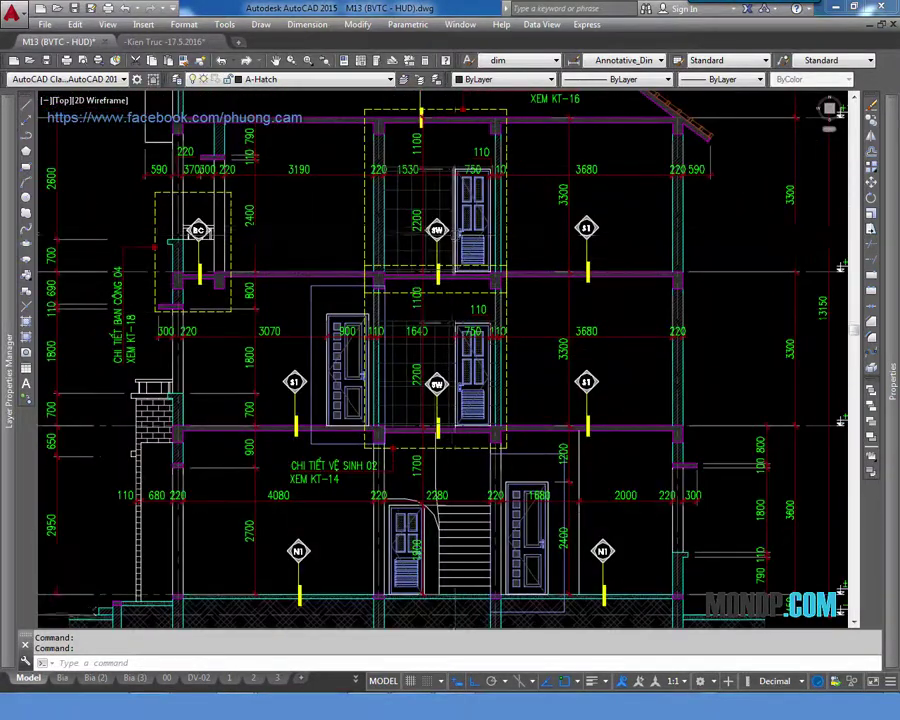
scroll(476, 297, down, 2)
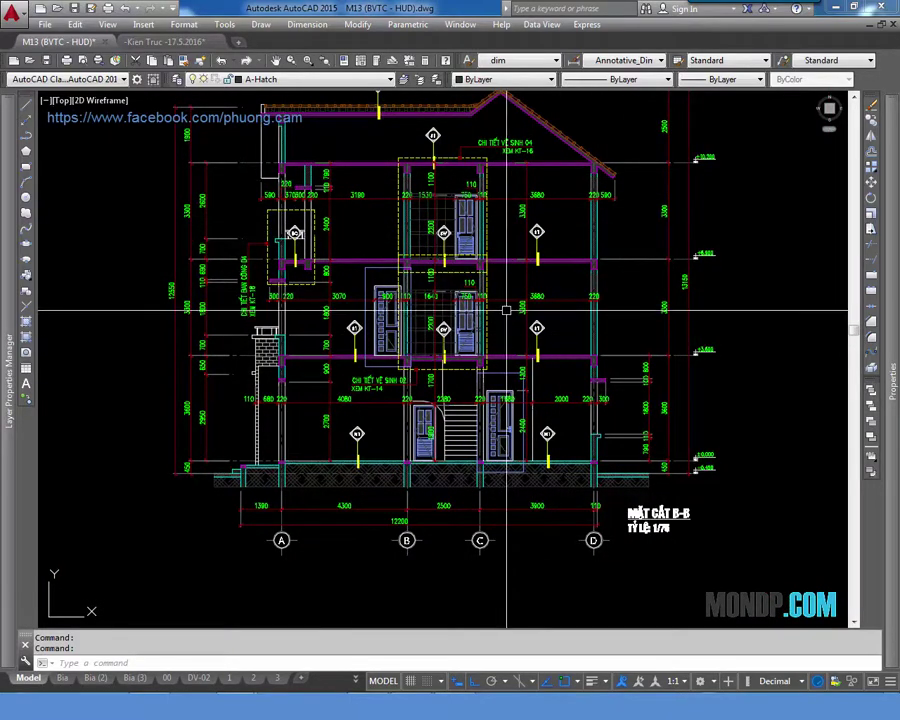
scroll(506, 311, down, 2)
Return to section A-A and frame its stairs at levels ±0.000, +3.600 and +6.900
middle_drag(72, 271, 372, 271)
scroll(400, 306, up, 1)
scroll(445, 318, up, 2)
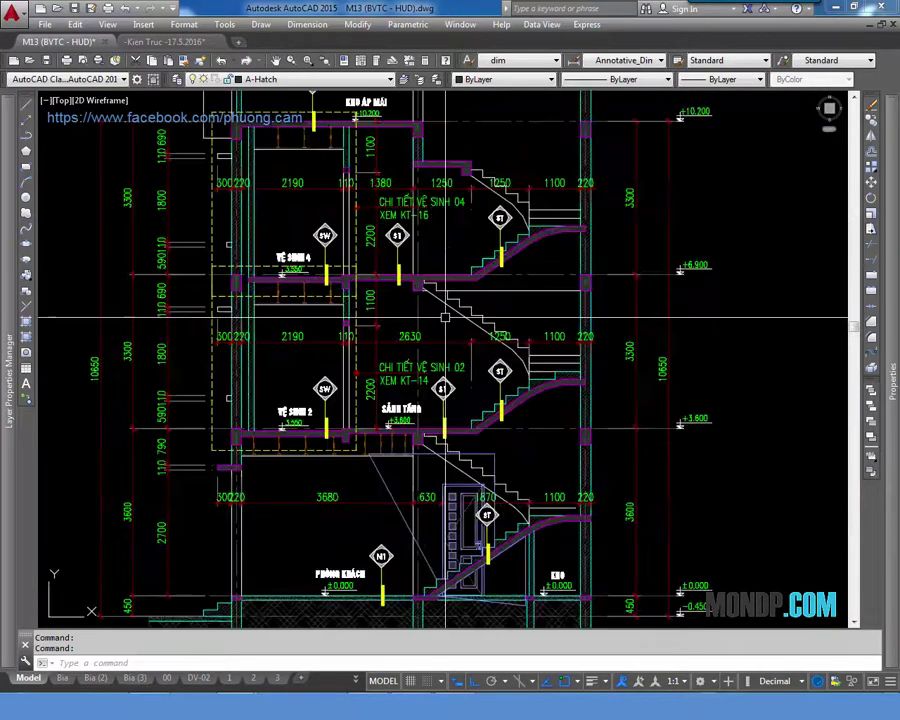
middle_drag(465, 336, 414, 295)
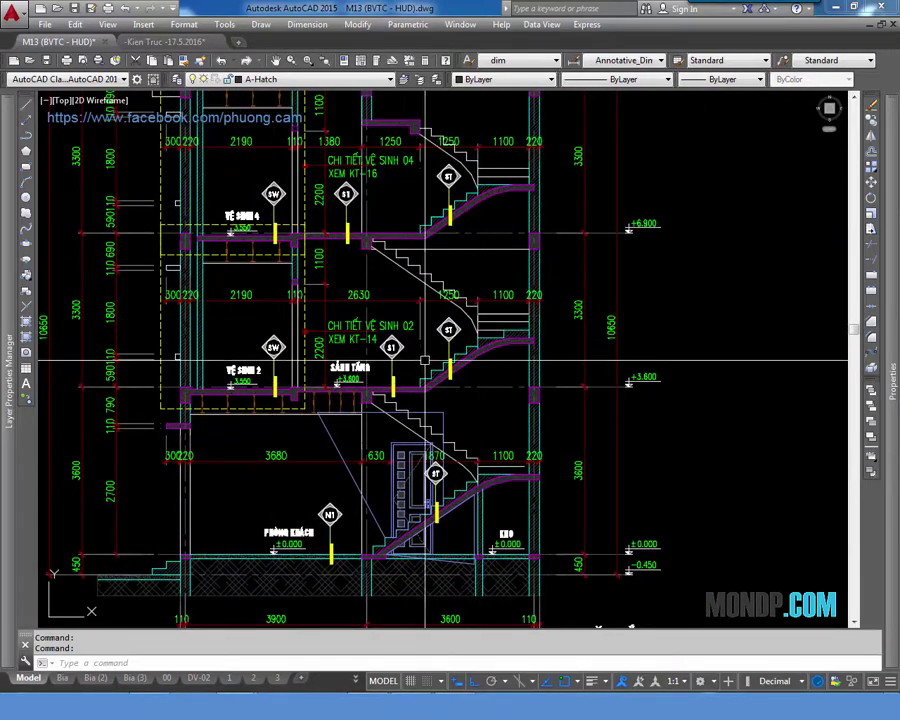
Zoom into the WC detail of section B-B
scroll(349, 263, down, 2)
mouse_move(446, 294)
middle_down()
mouse_move(60, 294)
mouse_move(100, 300)
middle_up()
mouse_move(240, 340)
middle_down()
mouse_move(588, 345)
mouse_move(427, 355)
middle_up()
scroll(588, 345, up, 1)
scroll(427, 355, up, 1)
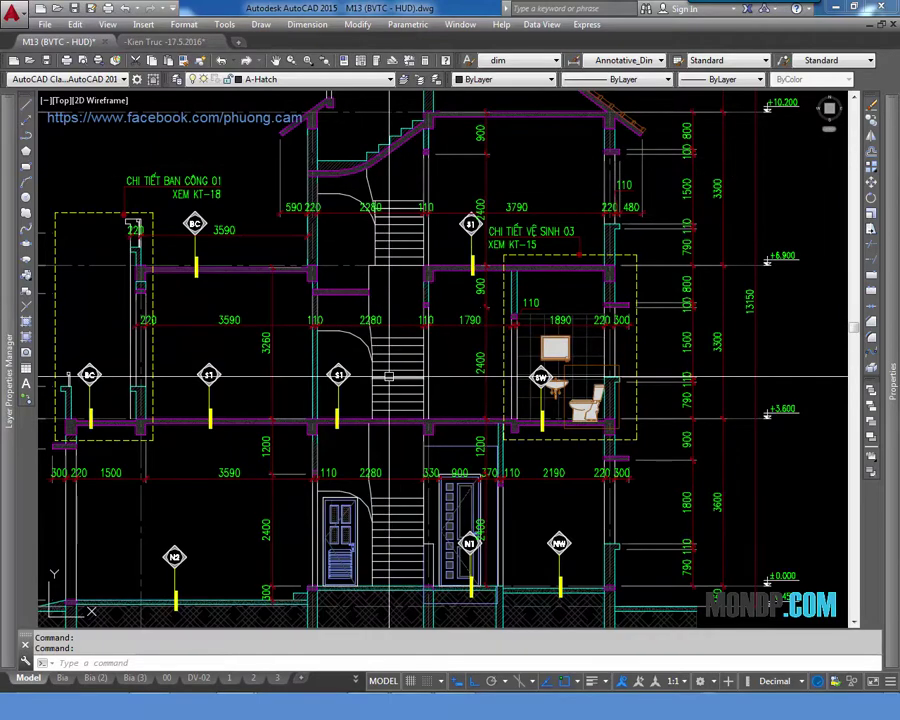
Review section C-C, then bring the whole of section A-A at 1/75 into view
scroll(420, 301, down, 2)
middle_drag(451, 354, 470, 335)
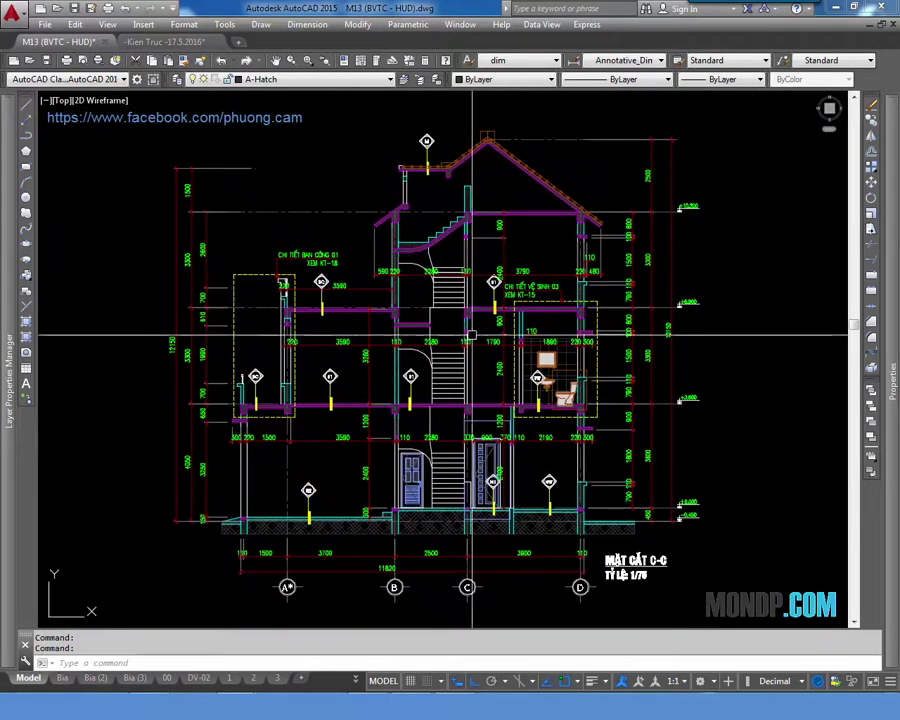
scroll(355, 348, down, 2)
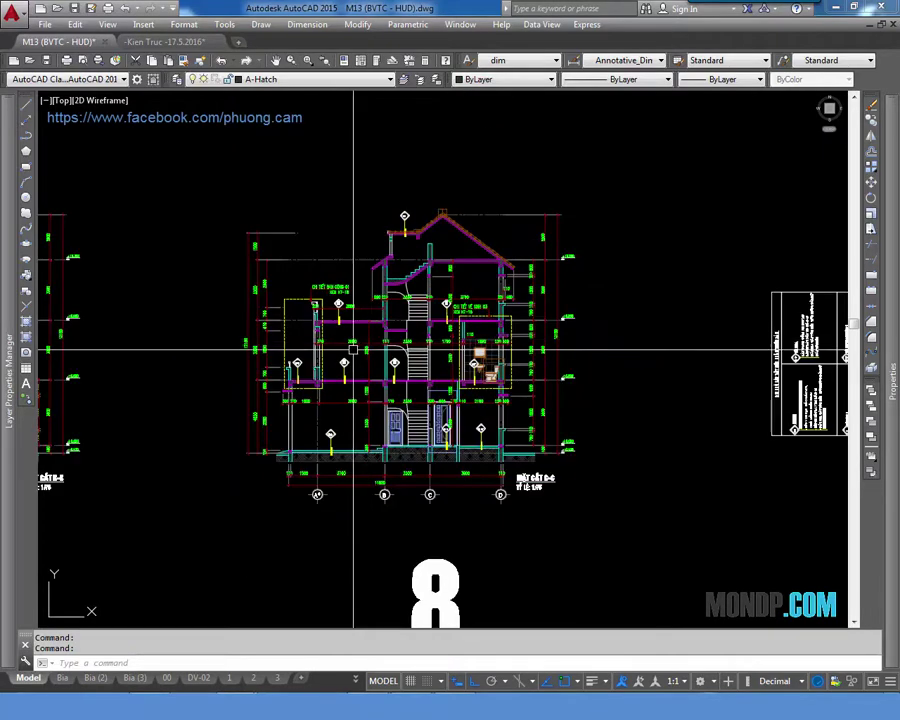
scroll(460, 331, up, 1)
scroll(460, 331, up, 1)
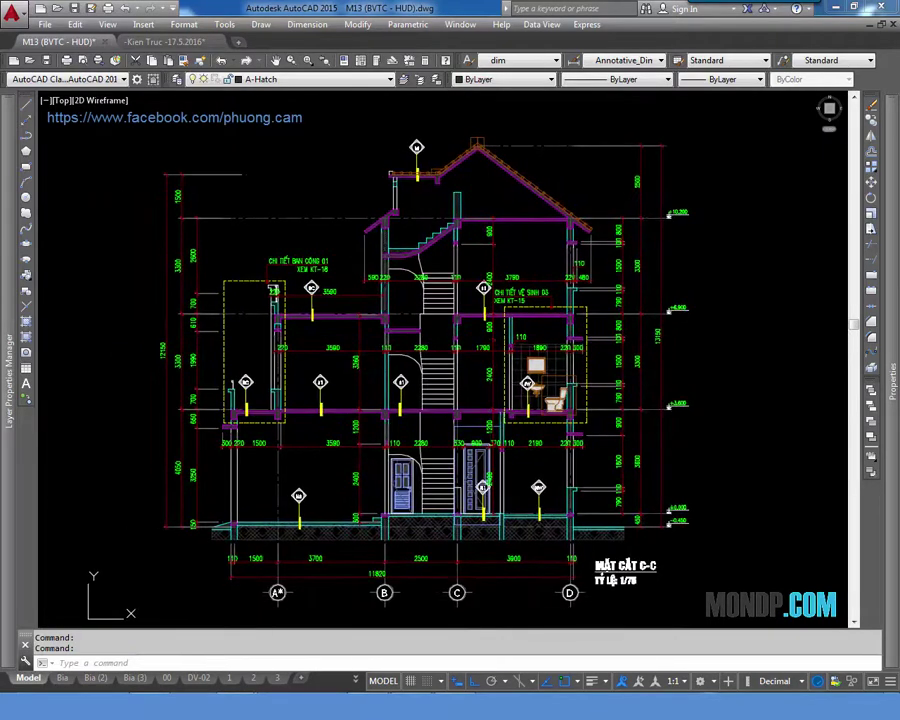
scroll(460, 340, down, 2)
middle_drag(337, 352, 760, 356)
scroll(388, 352, up, 1)
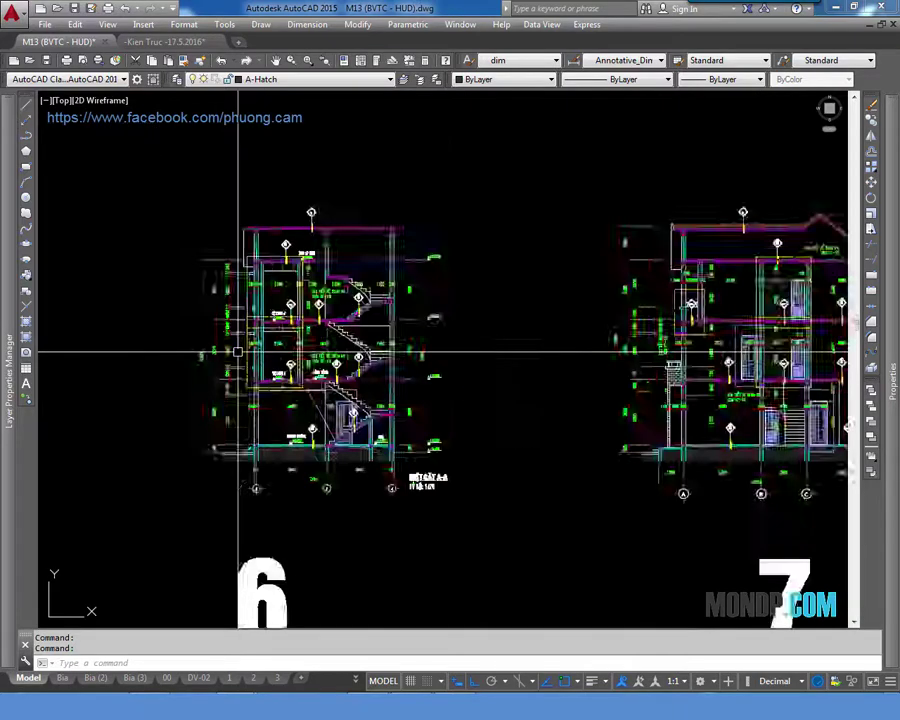
scroll(388, 348, up, 1)
Zoom far out to show the entire MẪU M13 sheet set numbered 0 to 32
middle_drag(388, 348, 393, 348)
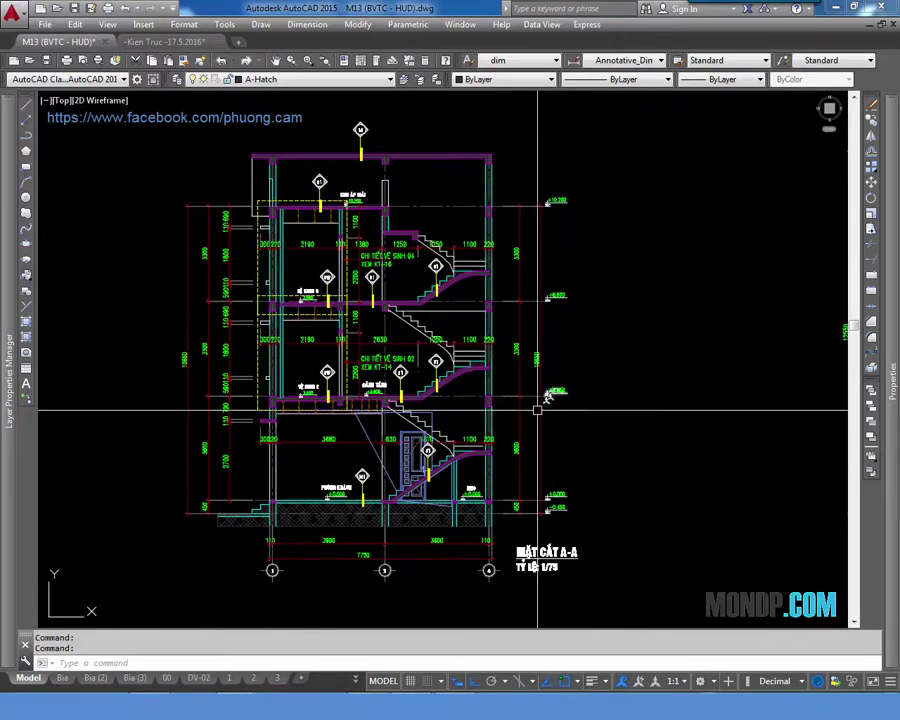
scroll(475, 390, down, 3)
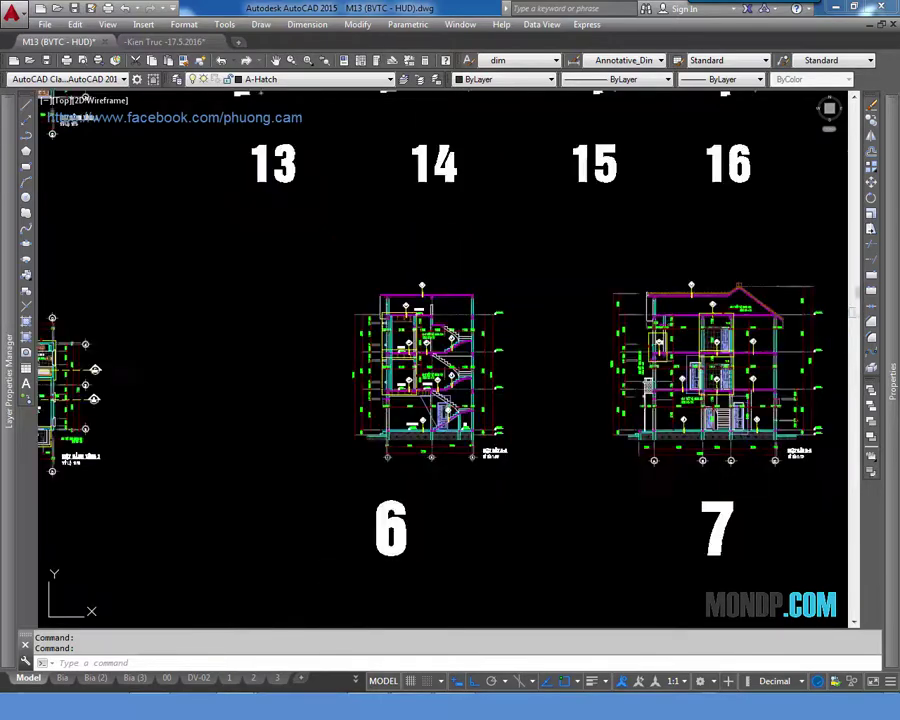
scroll(477, 385, down, 3)
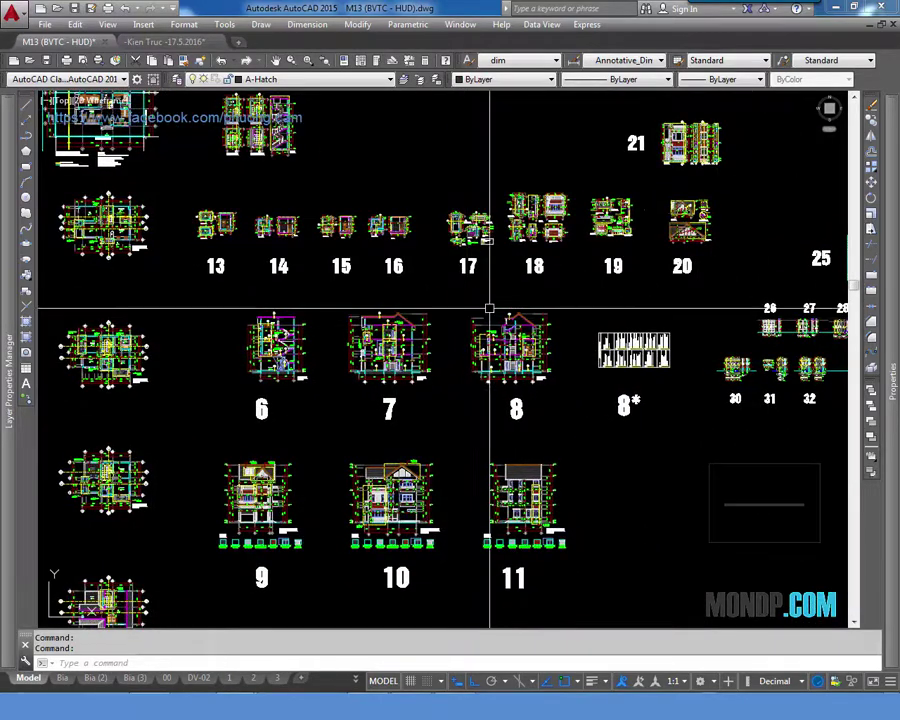
scroll(551, 300, down, 2)
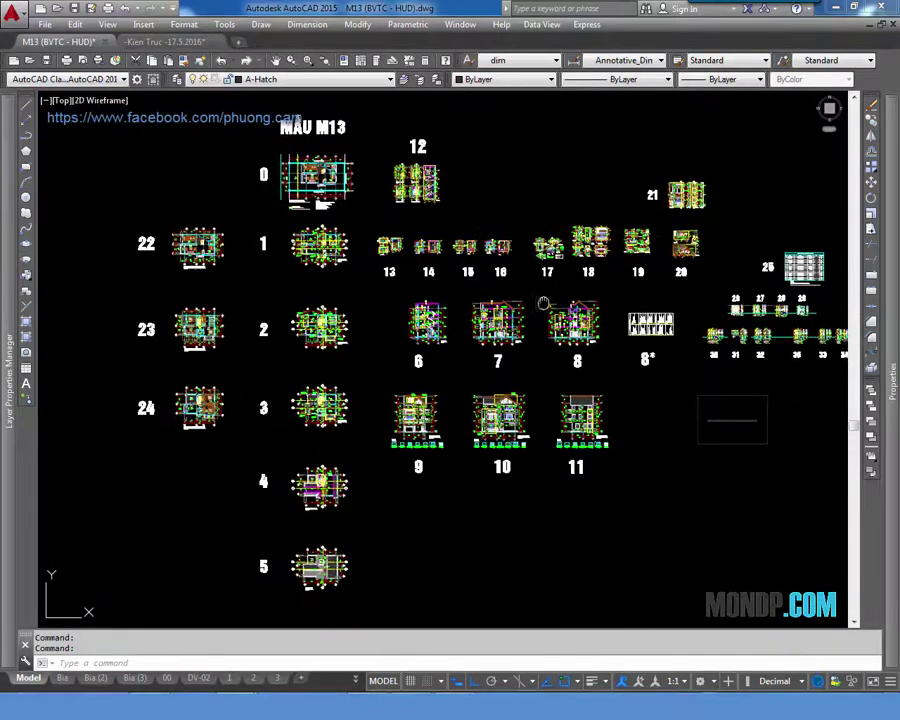